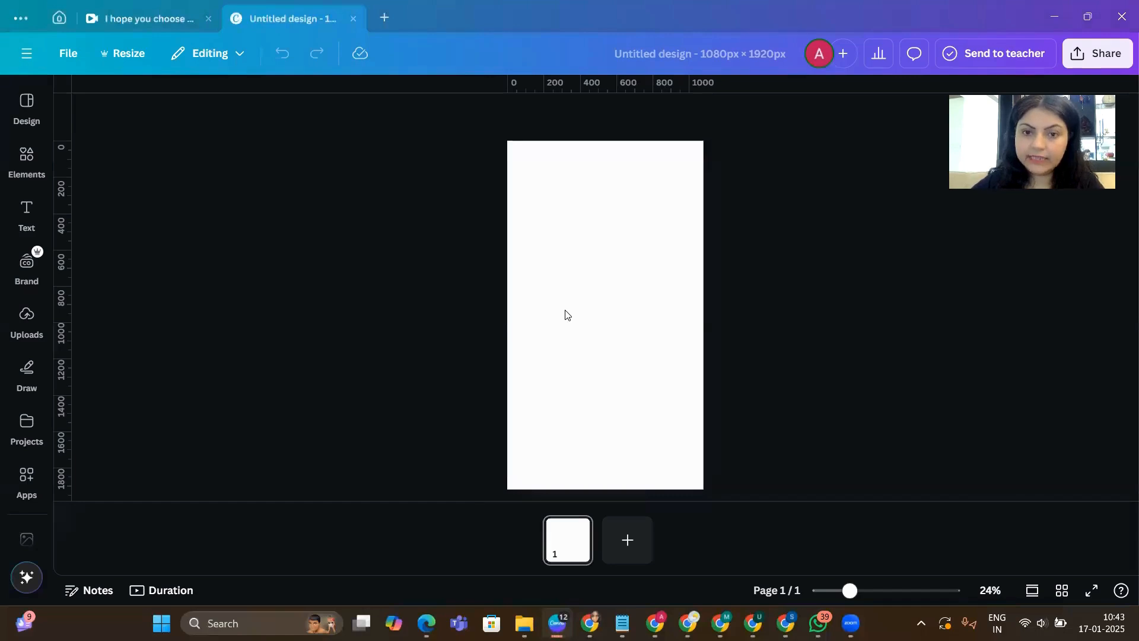
- Paste the copied T-shirt poster image onto the blank page and move it to the page's left edge
left_click(565, 315)
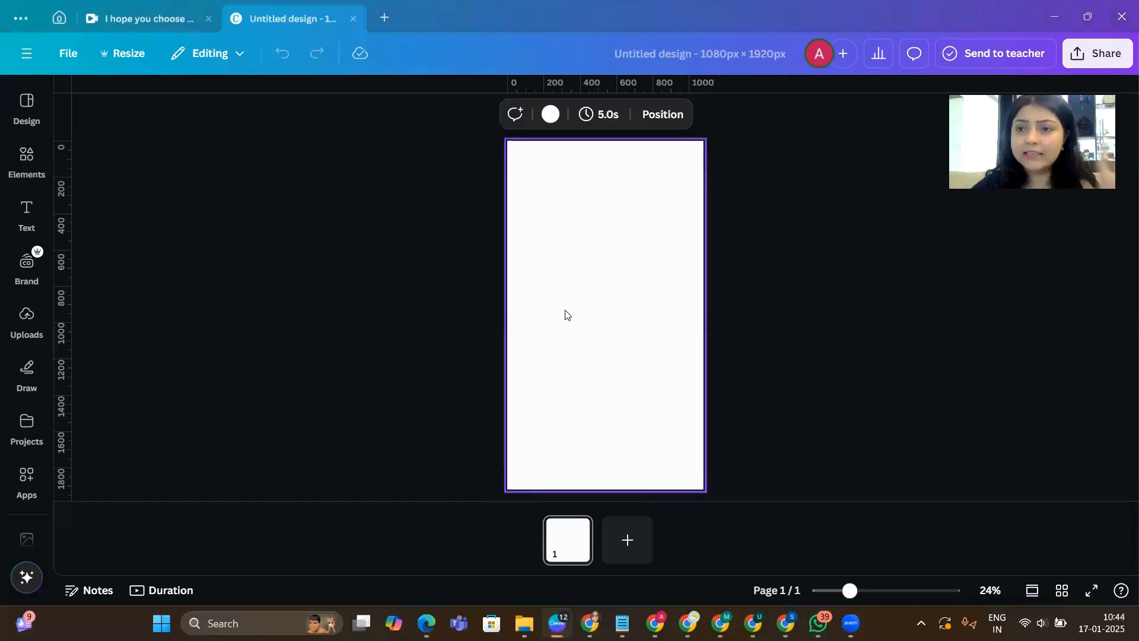
key("ctrl+v")
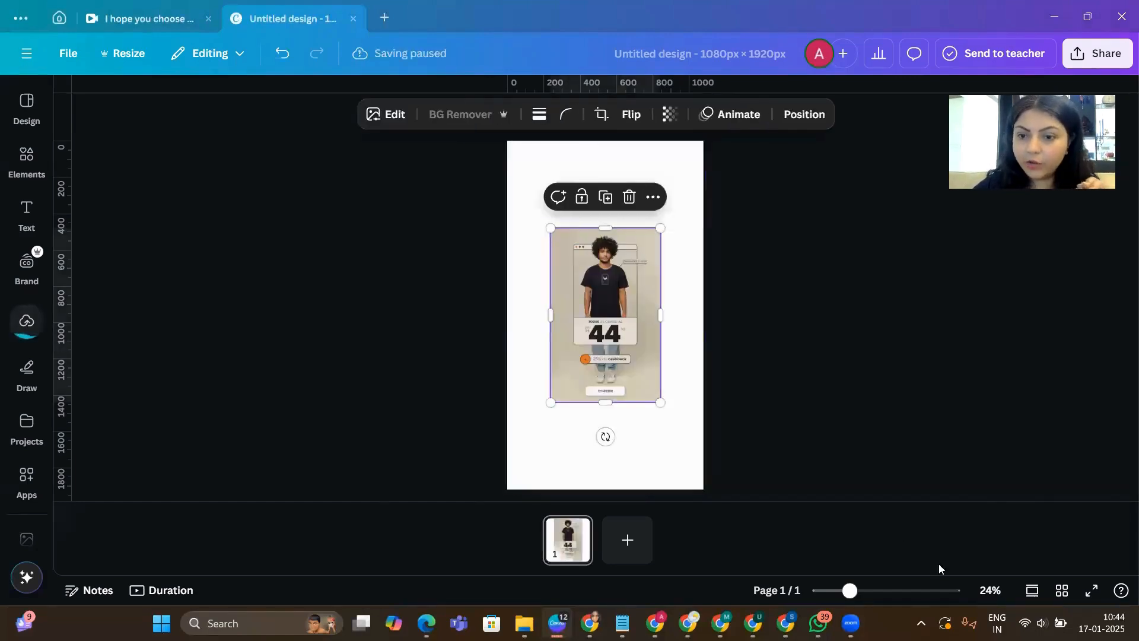
left_click(871, 590)
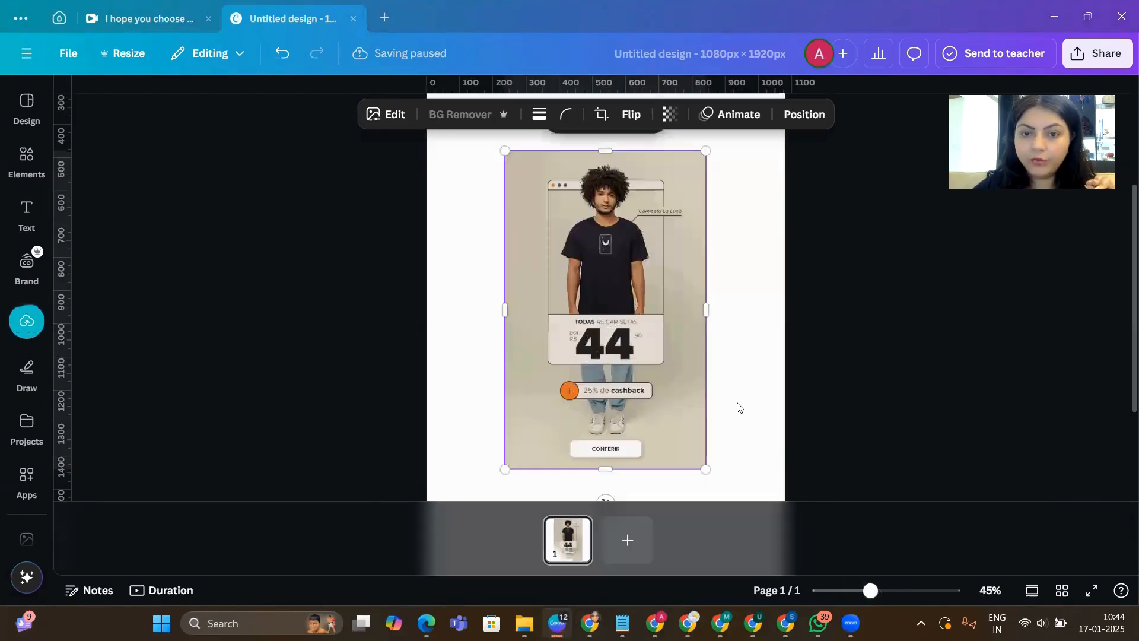
left_click_drag(648, 361, 552, 361)
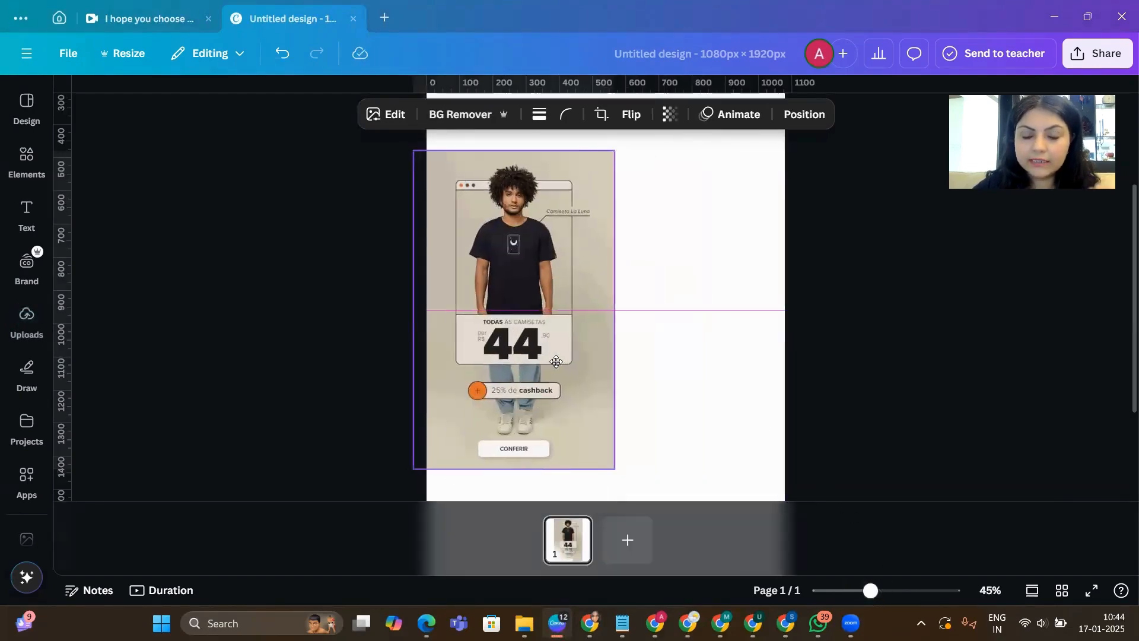
left_click(735, 360)
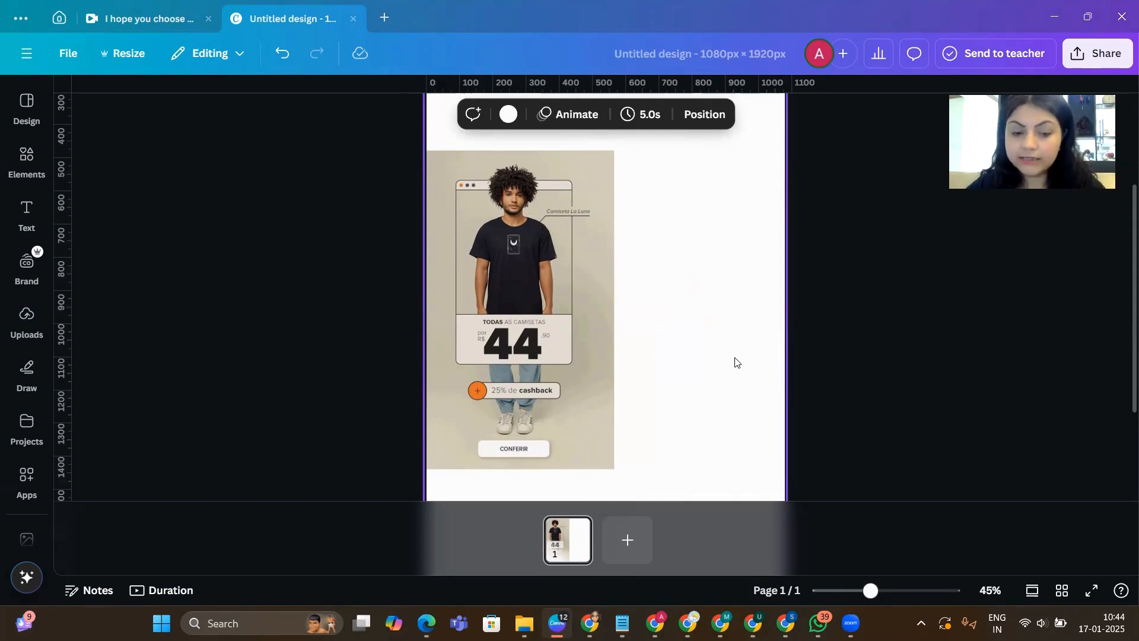
- Add a text box beside the poster image with the first line "Image- No background"
key("t")
left_click(755, 354)
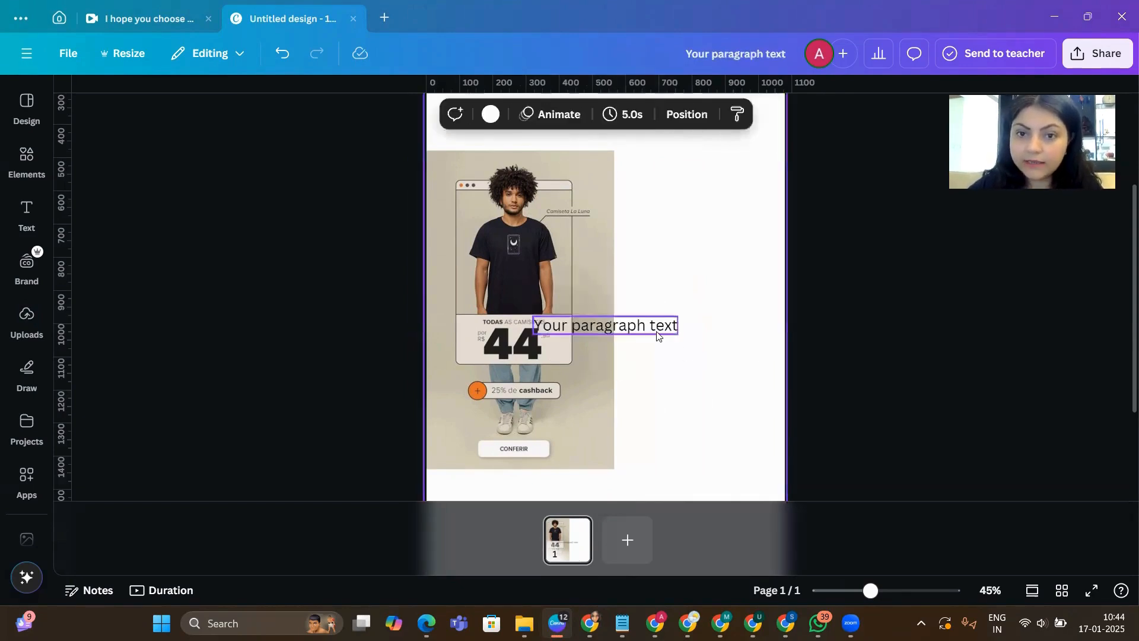
left_click_drag(657, 333, 734, 322)
double_click(734, 322)
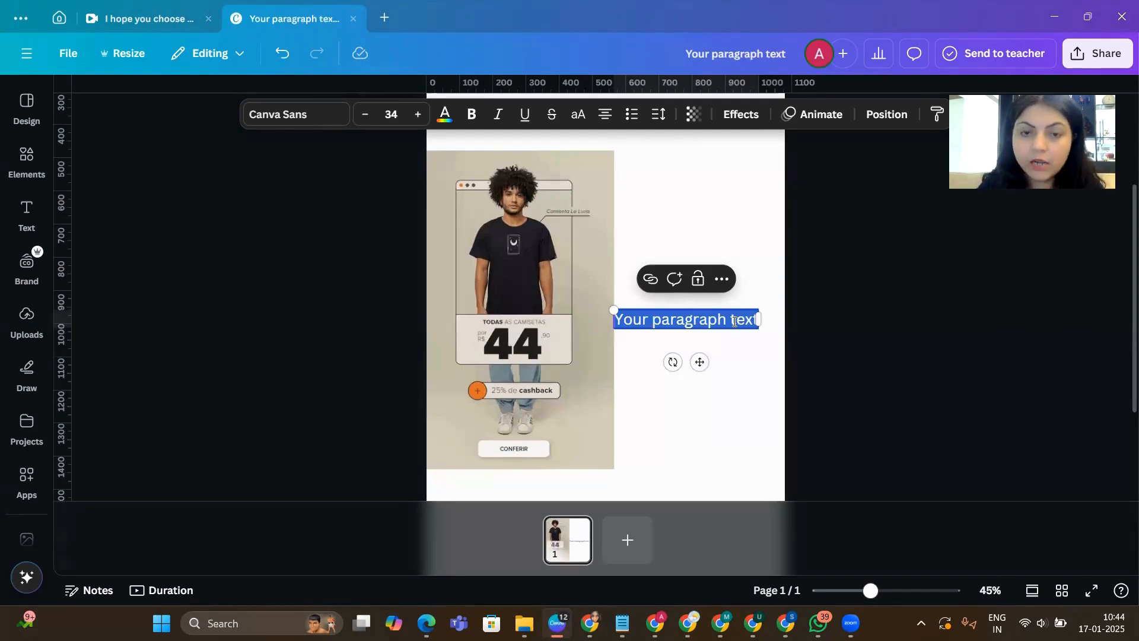
type("Image")
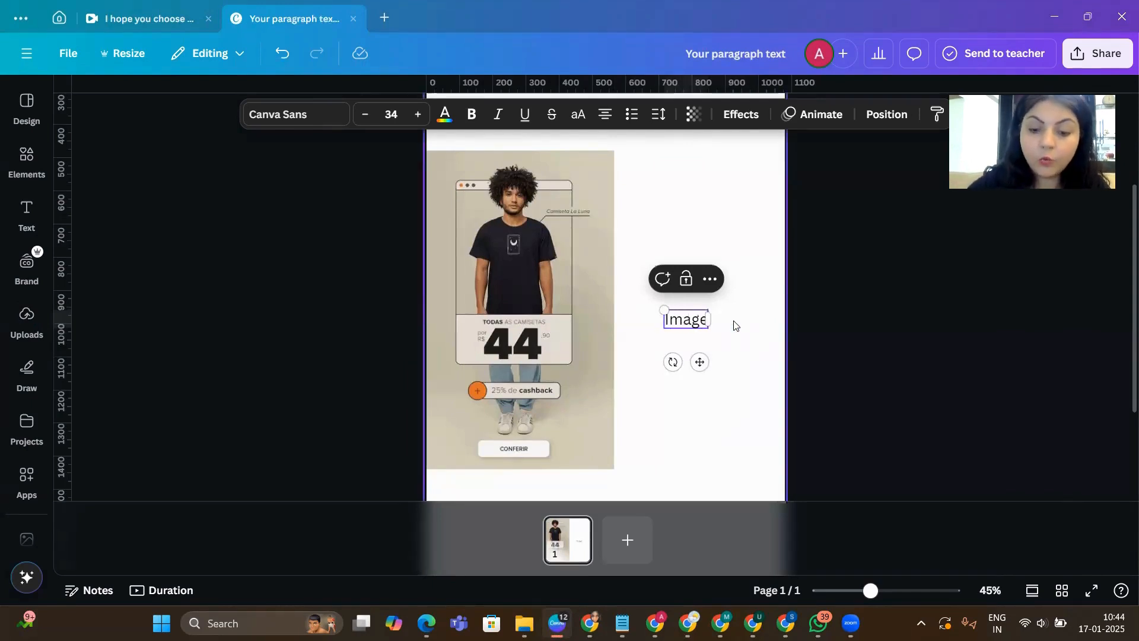
type("- No")
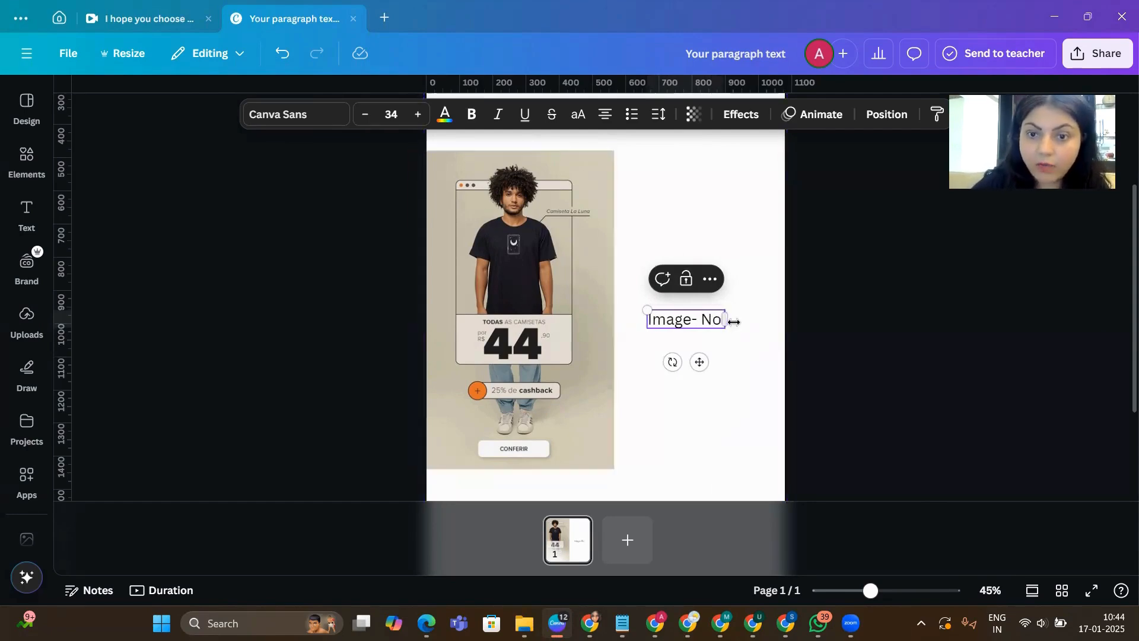
type("  bac")
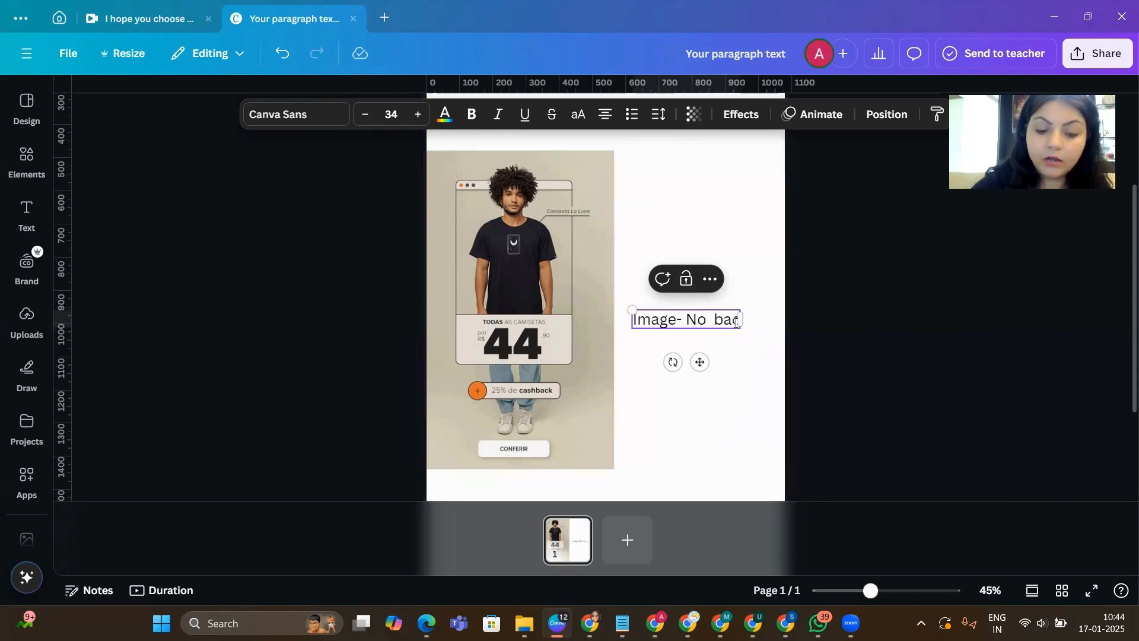
type("kground")
key("Return")
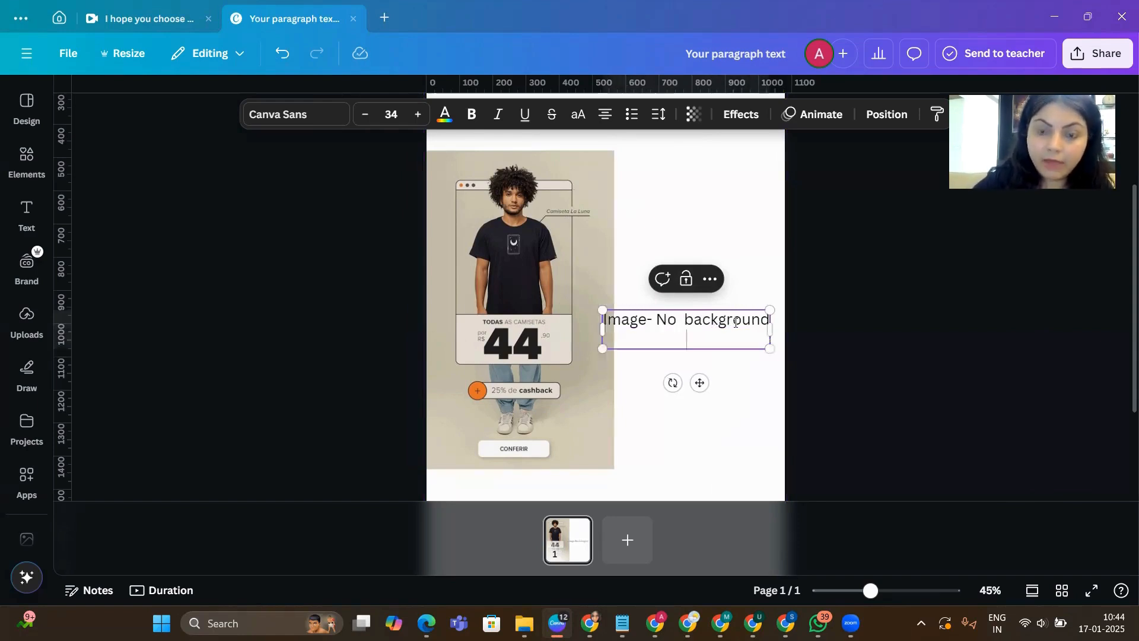
- Add the lines "Colors", "Shape" and "Text" under the first line of the text box
type("Colors")
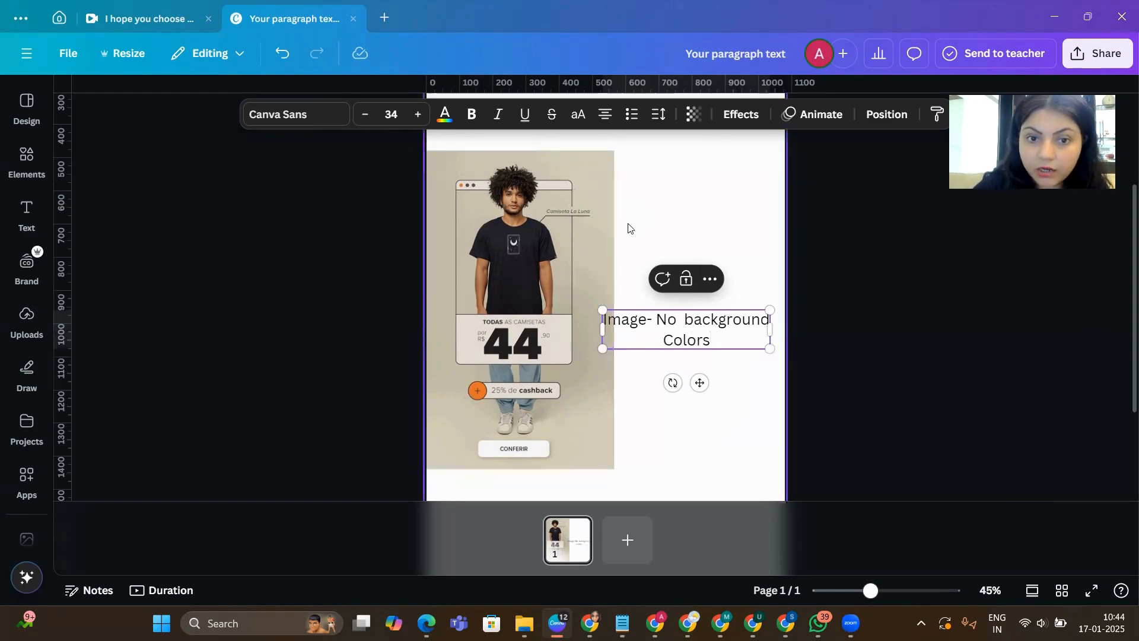
key("Return")
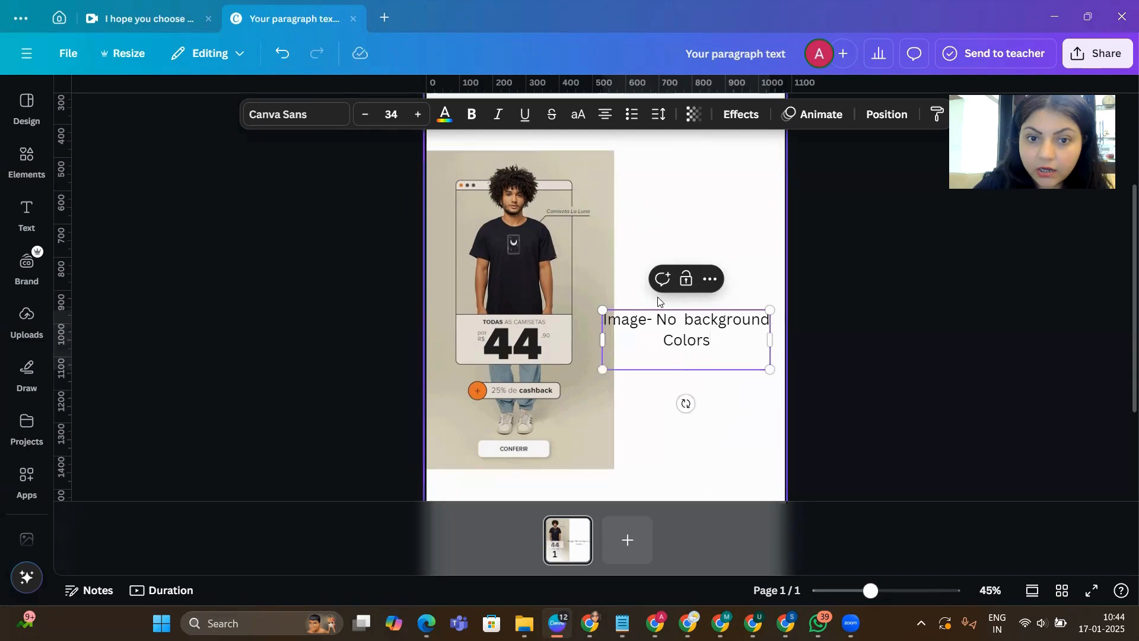
type("Shape")
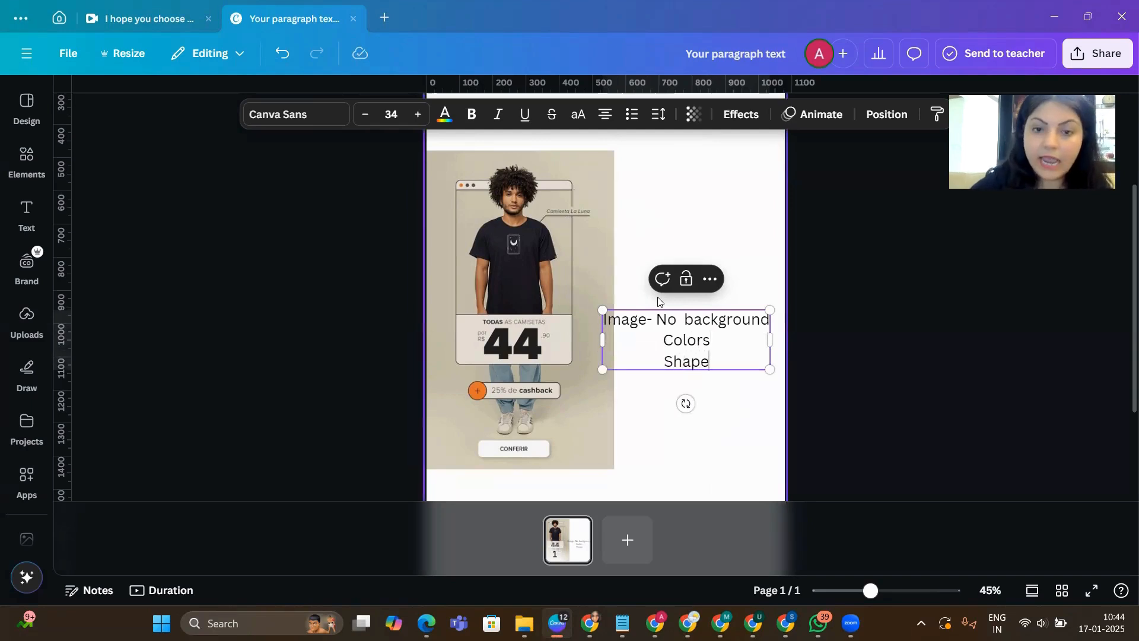
key("Return")
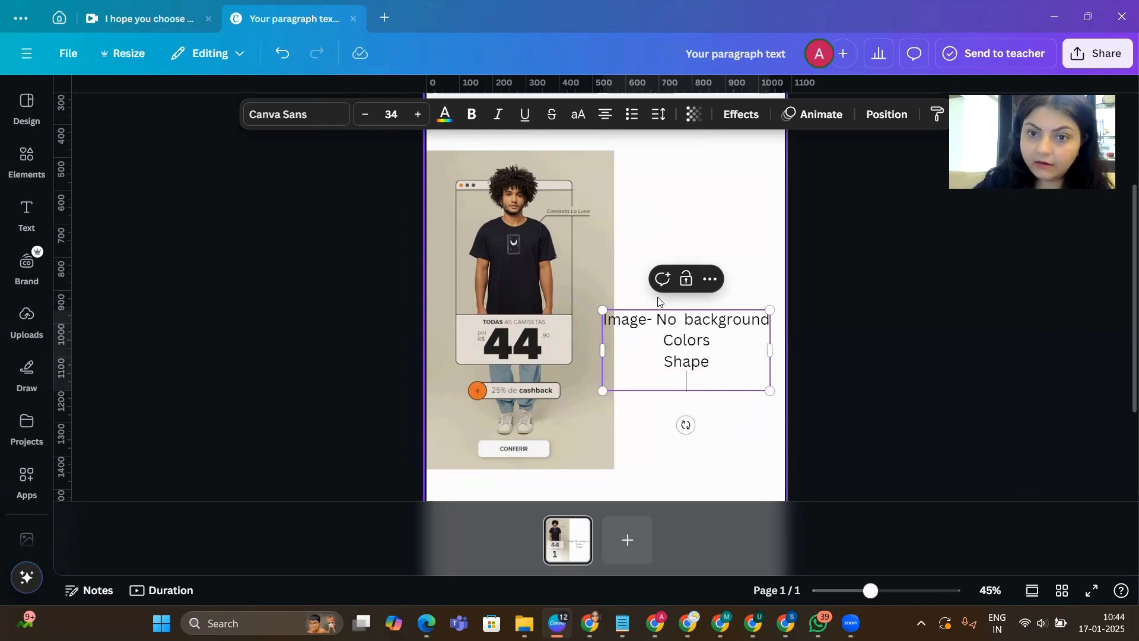
type("Text")
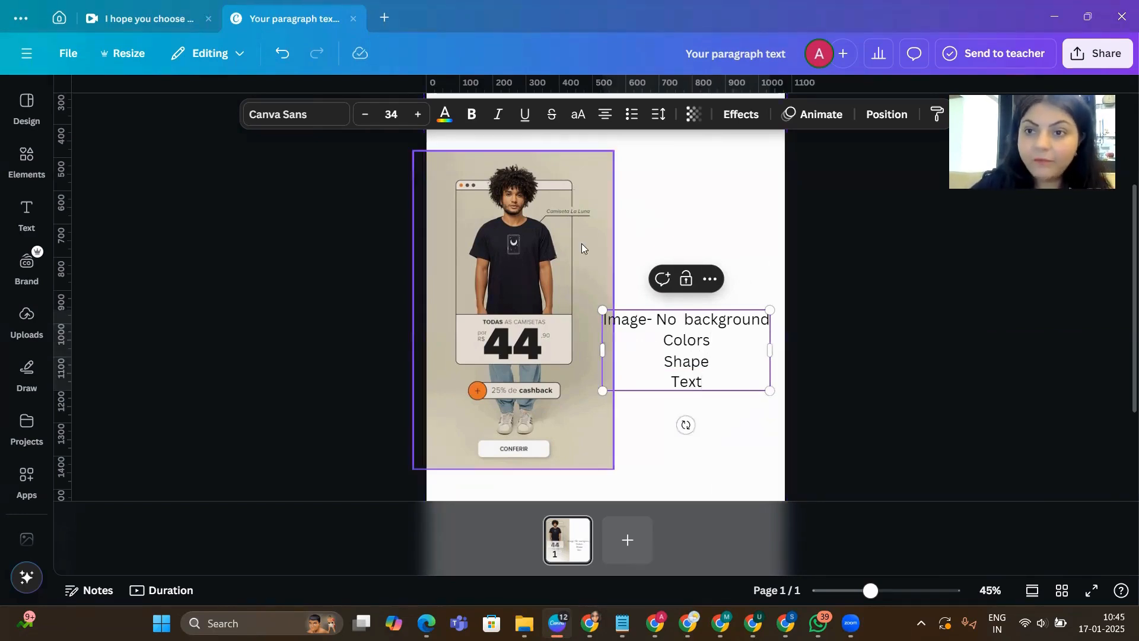
left_click(858, 331)
- Move the four-line text list higher on the page, beside the man's T-shirt
left_click(691, 348)
left_click_drag(700, 301, 692, 225)
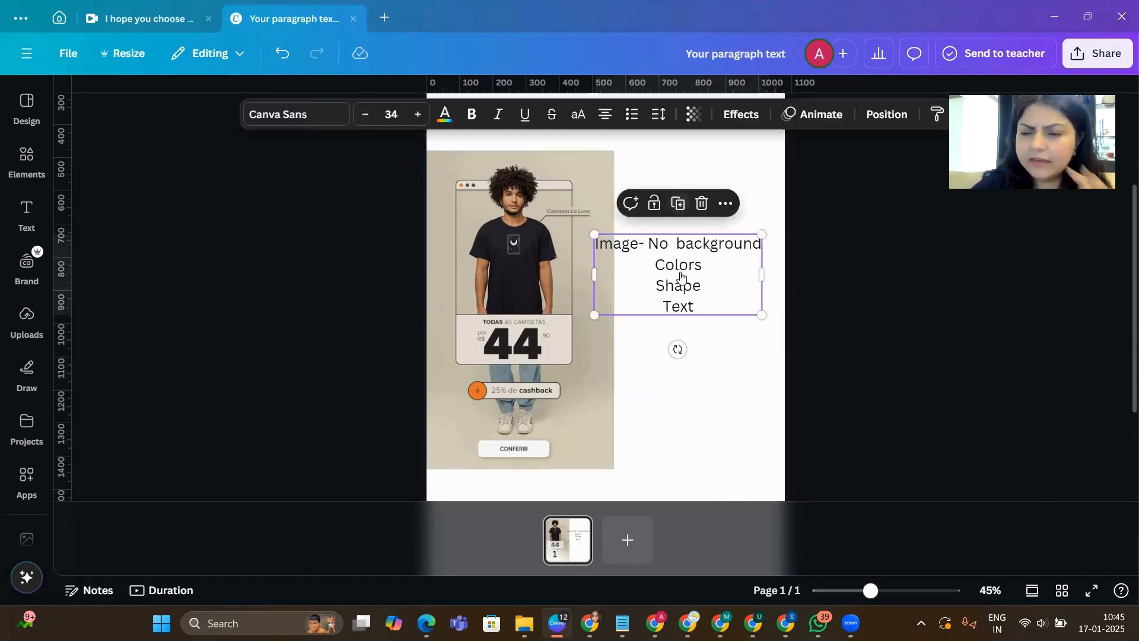
left_click(676, 384)
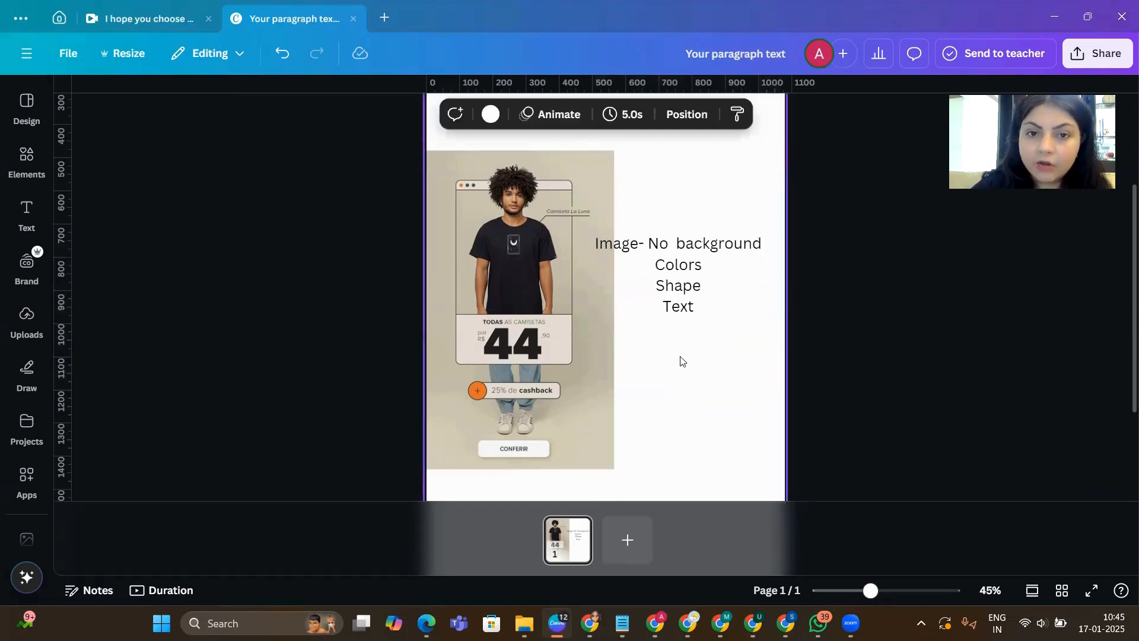
- Duplicate the text list and place the copy directly below the original
left_click(712, 266)
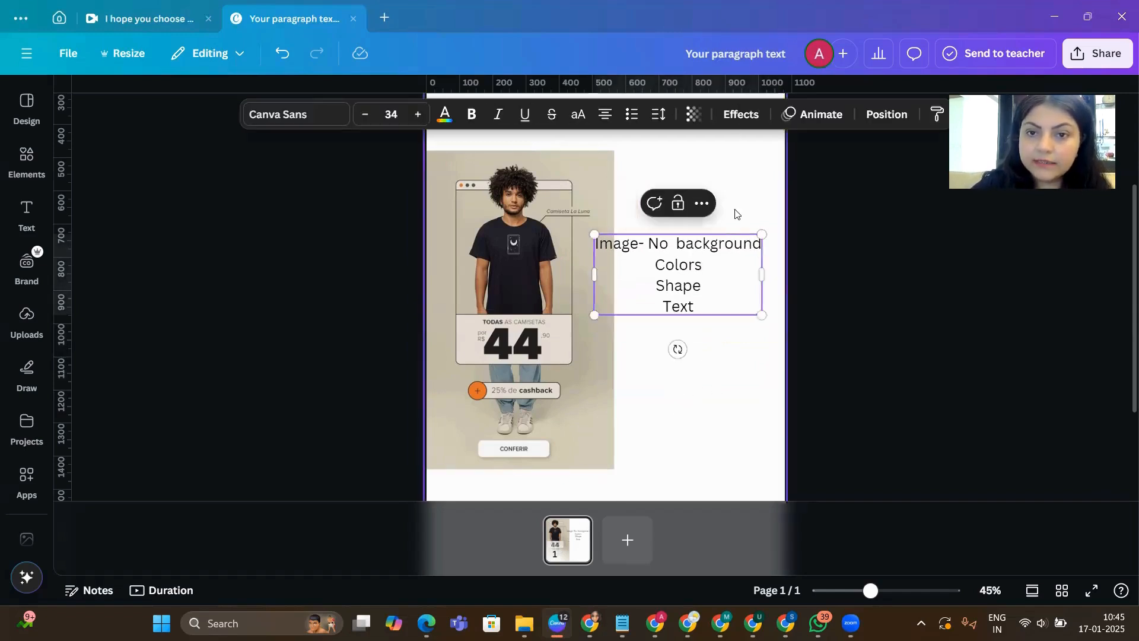
left_click(685, 229)
left_click(676, 264)
key("ctrl+d")
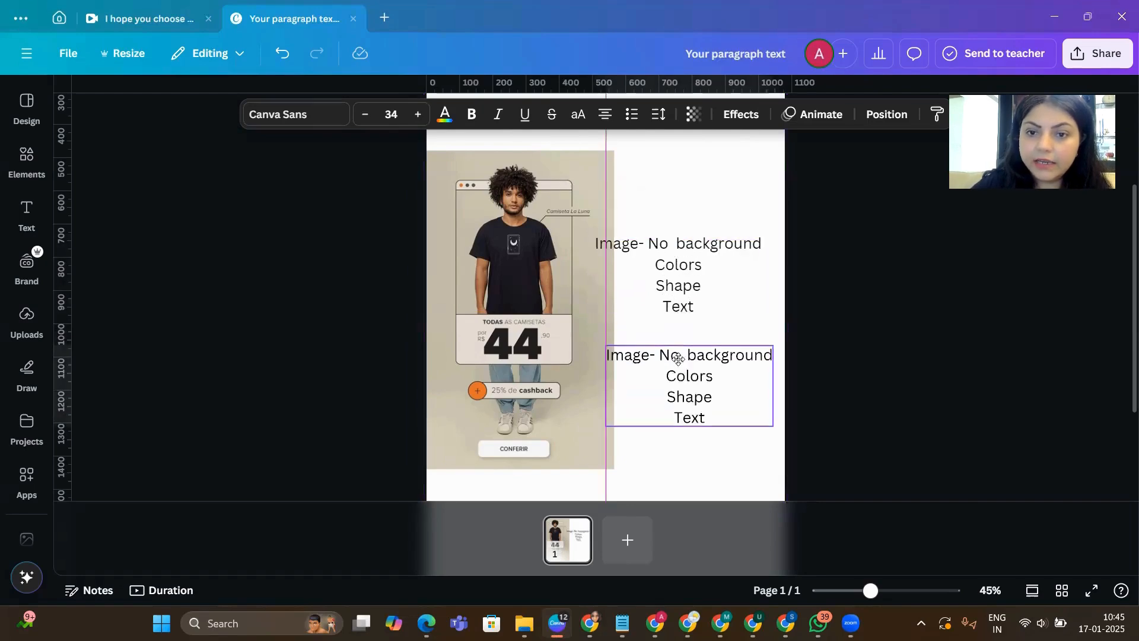
- Replace the copied list's first line with "Background color- Grey" and insert the line "Image" below it
double_click(683, 355)
left_click(683, 354)
left_click_drag(772, 355, 603, 347)
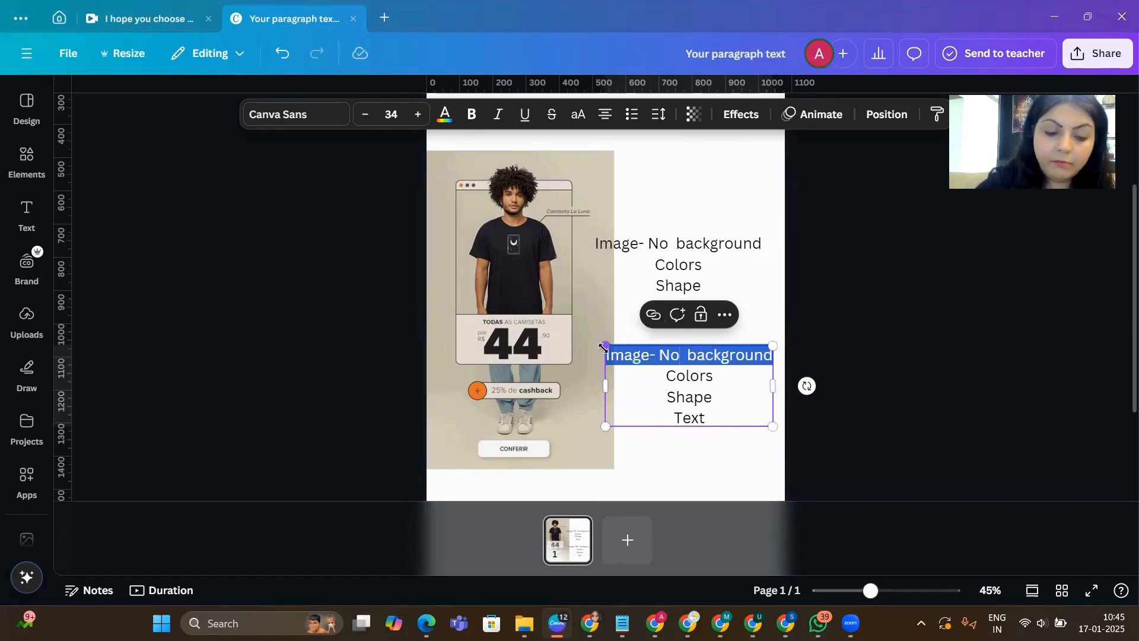
type("Backgr")
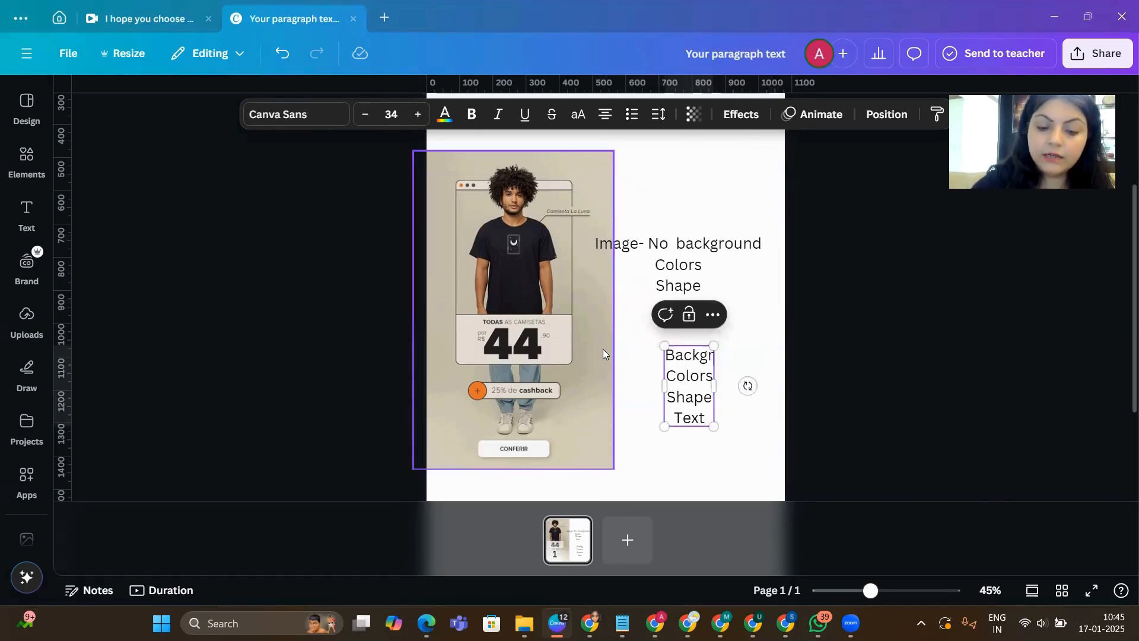
type("ound color-")
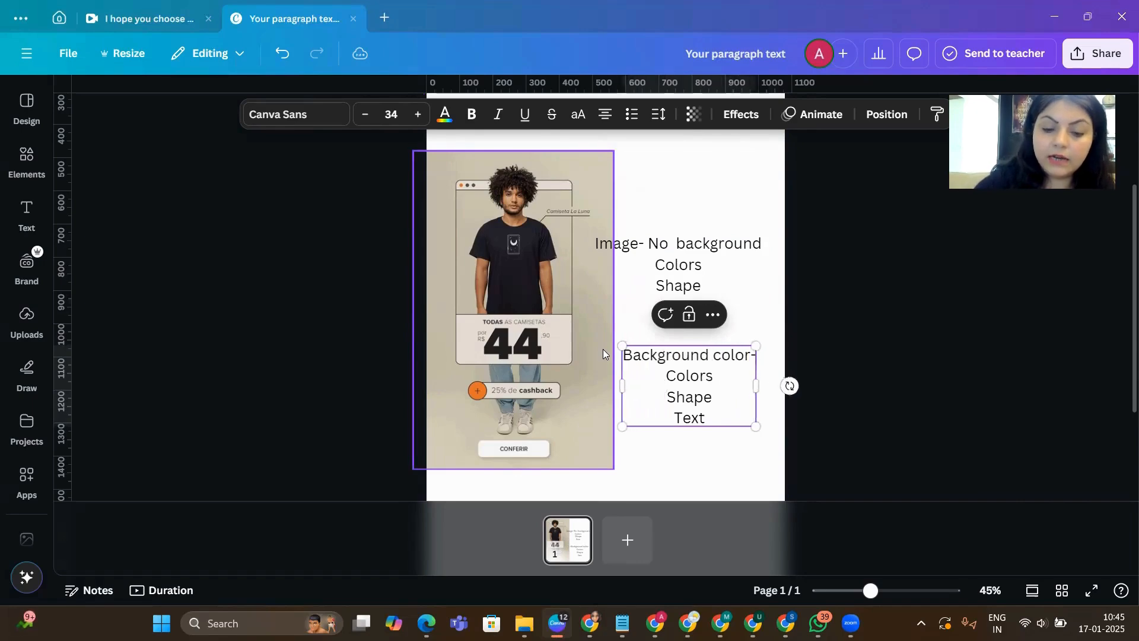
type(" Grey")
key("Return")
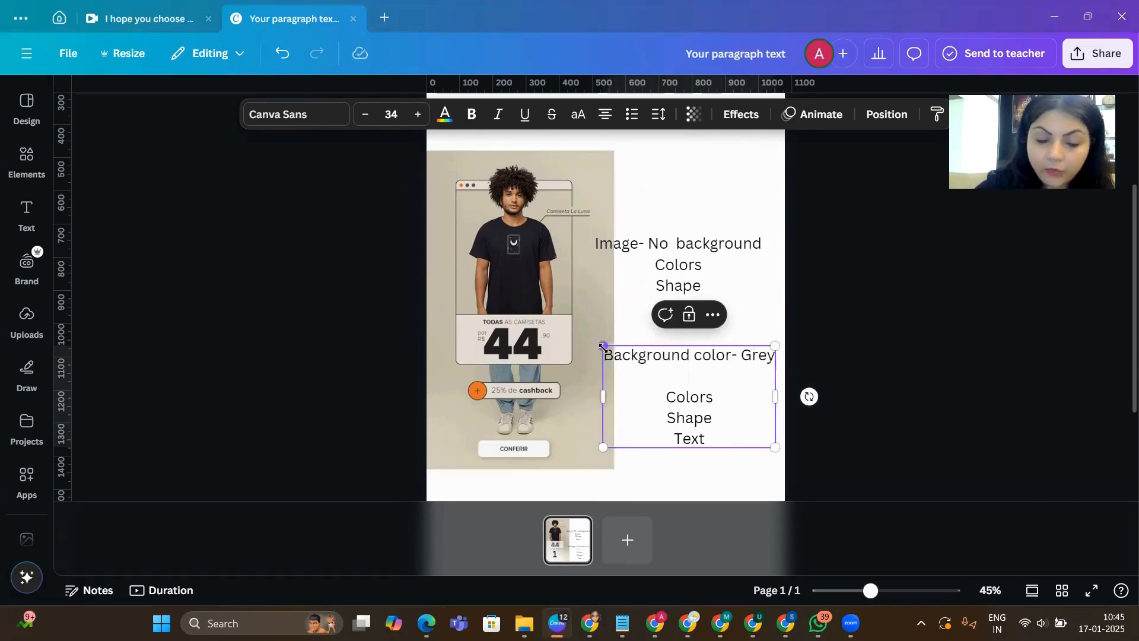
type("Image")
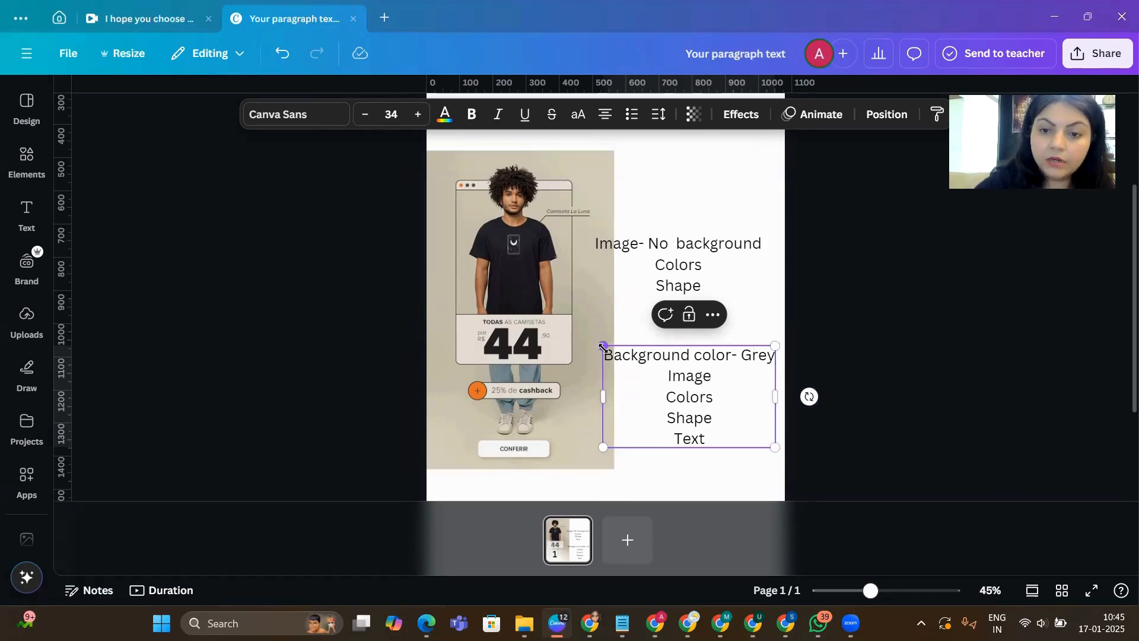
- Delete the Colors, Shape and Text lines from the copied list and extend its second line to "Image- Remove bk"
left_click_drag(724, 438, 619, 386)
key("BackSpace")
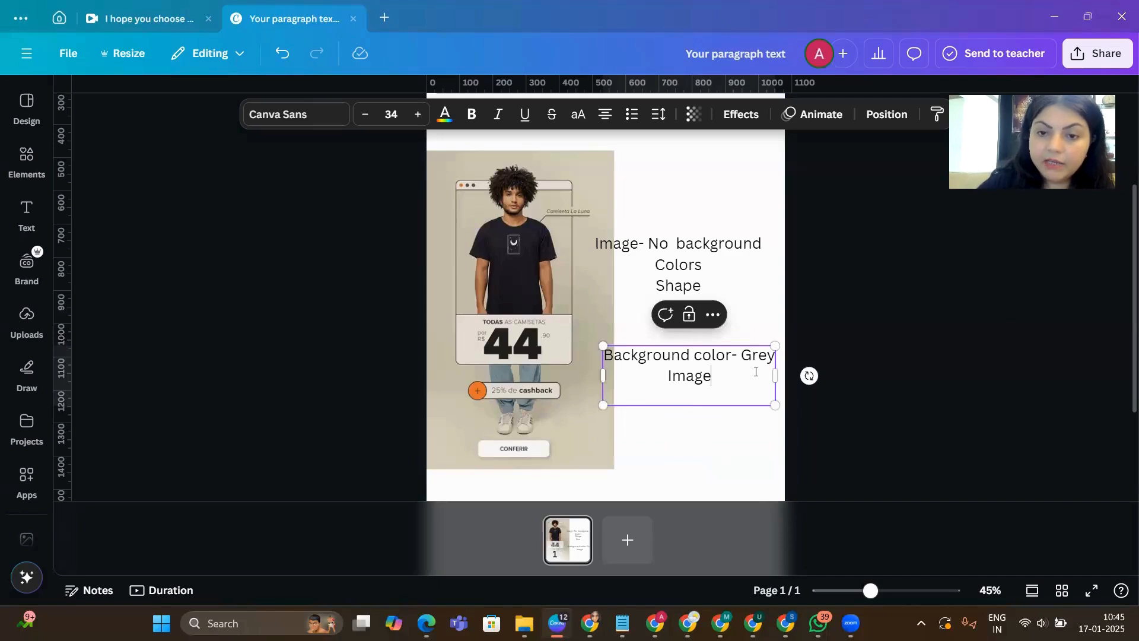
key("BackSpace")
type("- Remo")
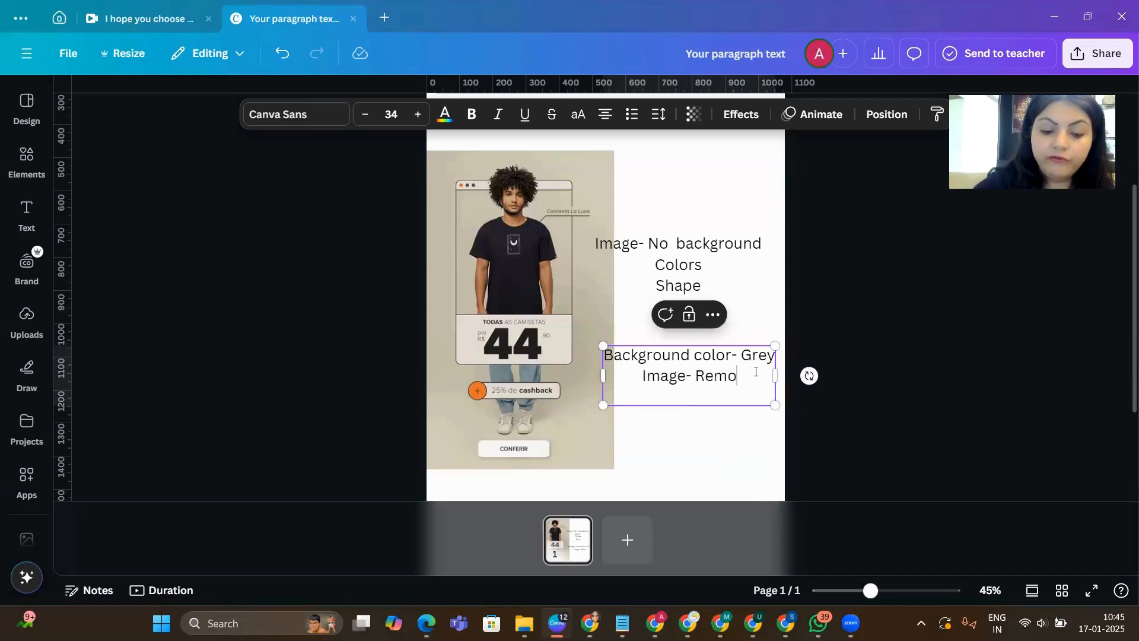
type("ve bk")
key("Return")
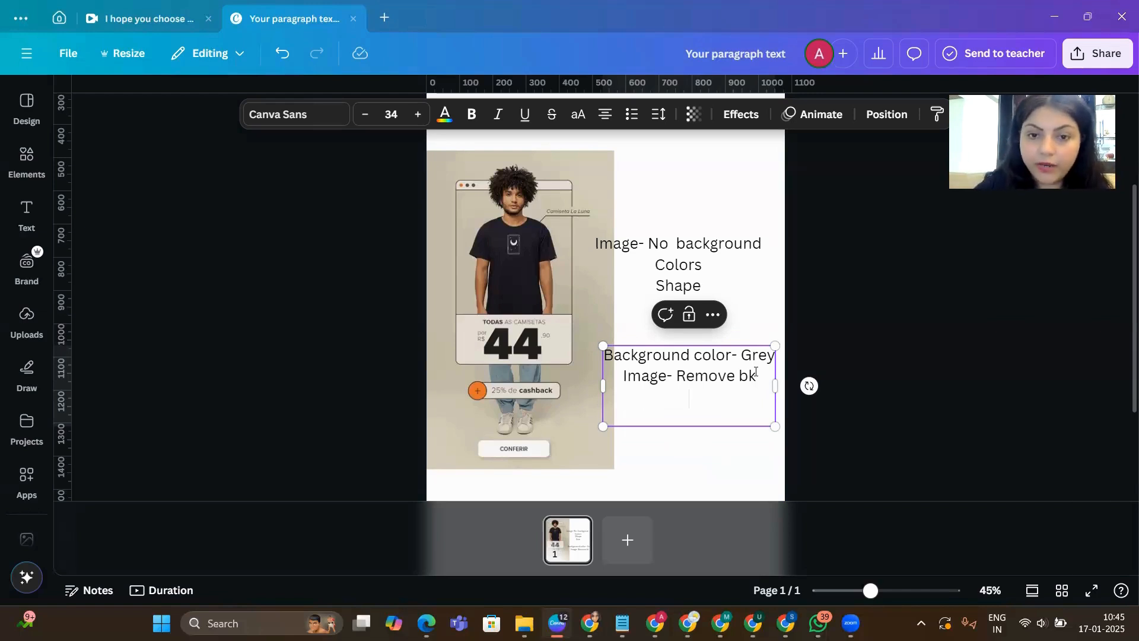
- Add the lines "shapes" and "Text, placements" to the end of the lower text list
type("shapes")
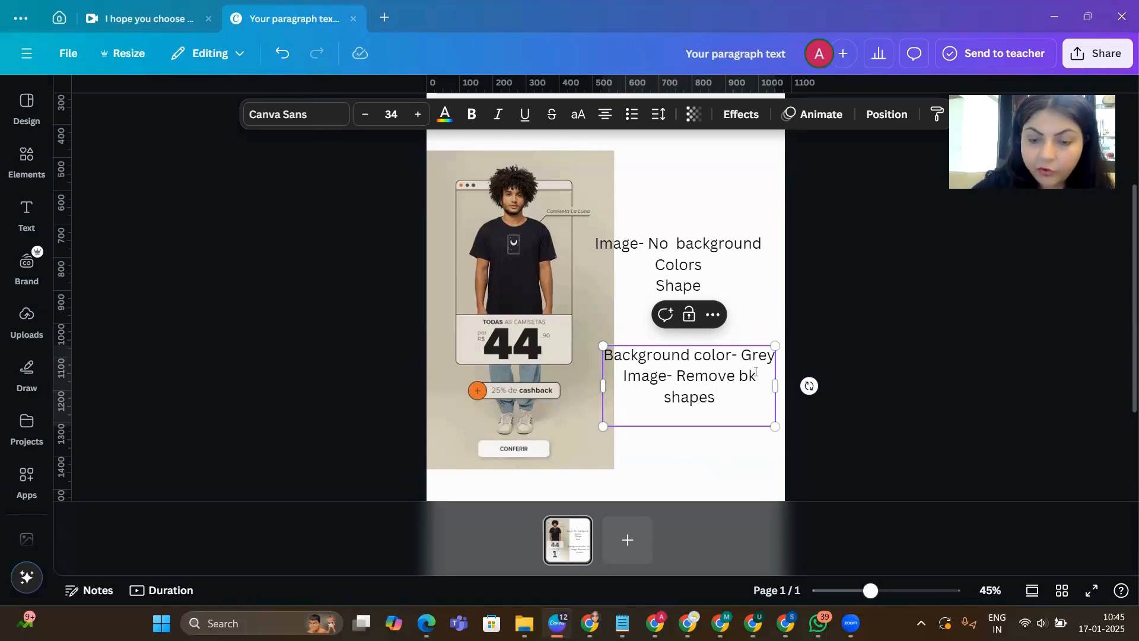
key("Return")
type("T")
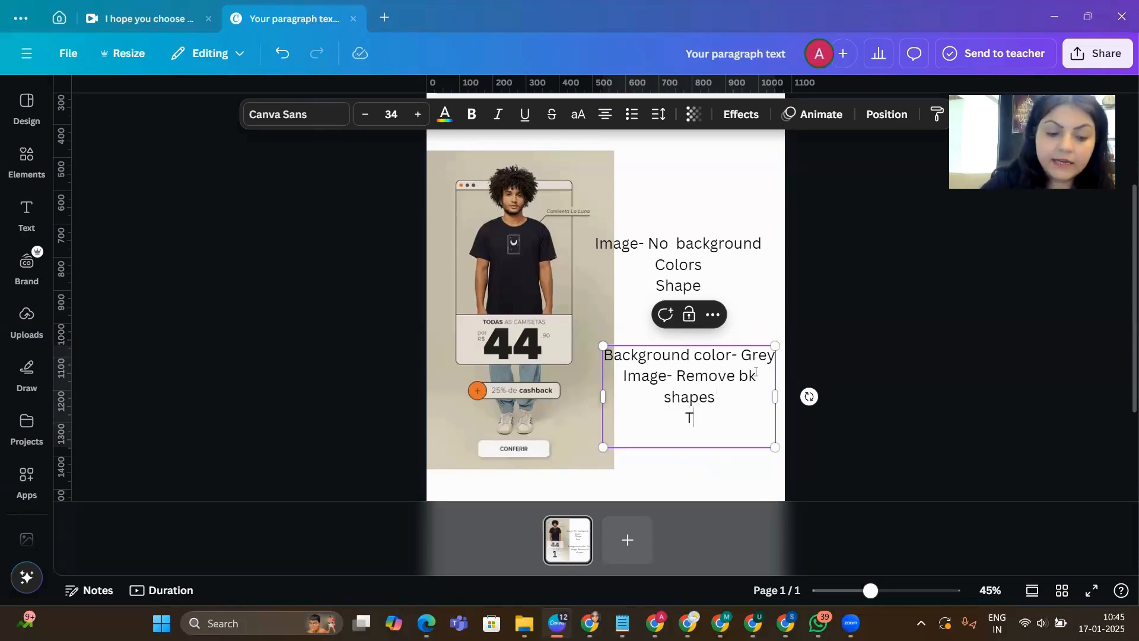
type("ext")
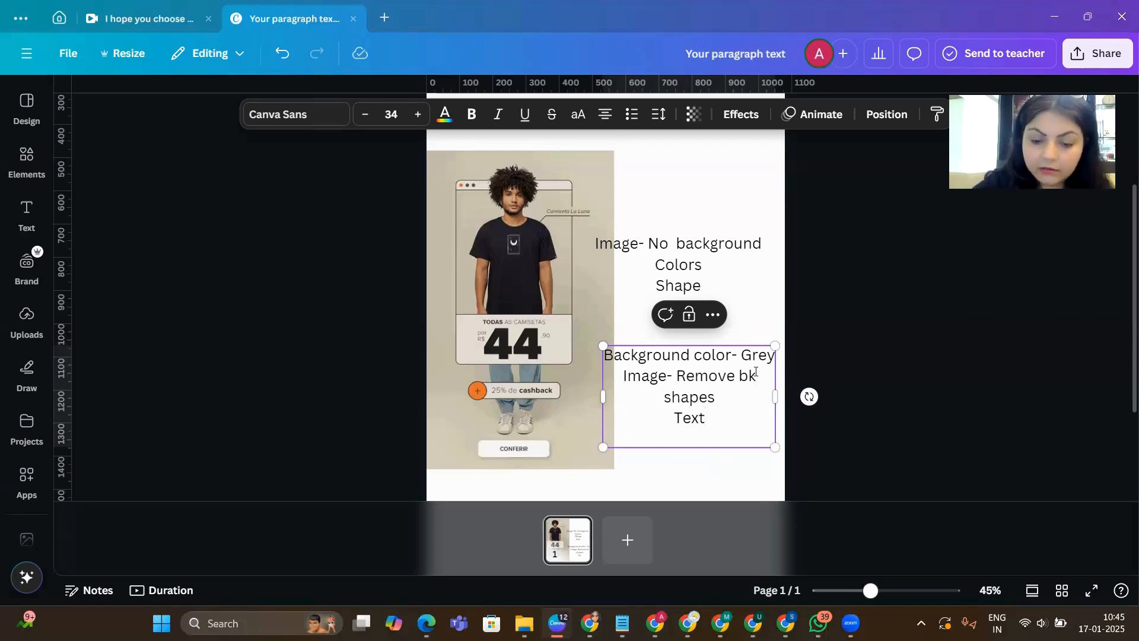
type(", placeme")
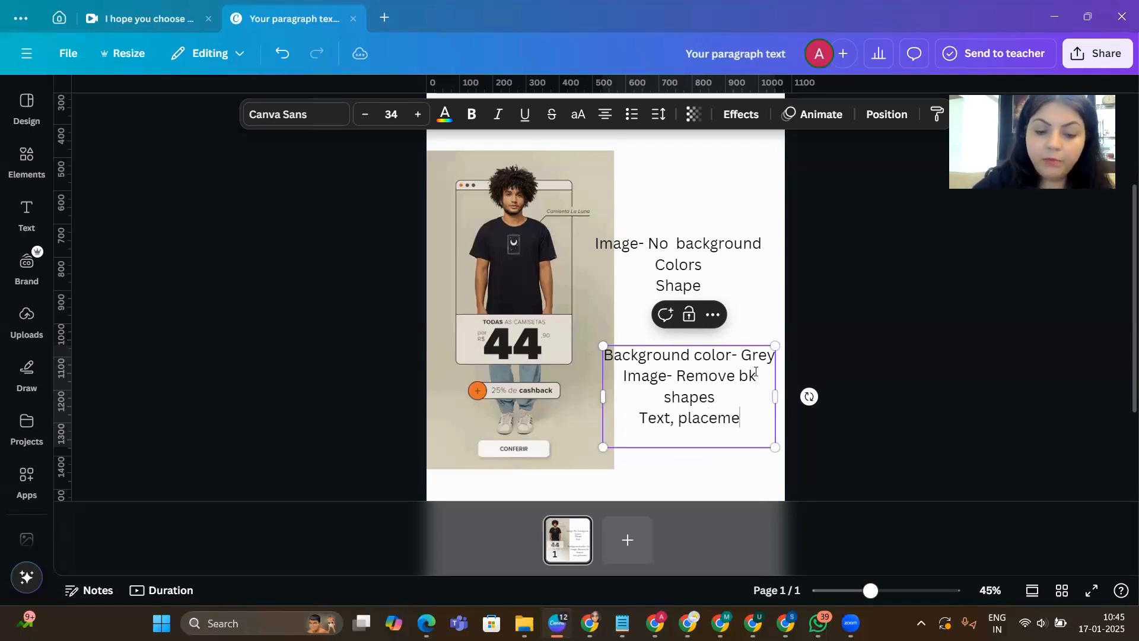
type("nts")
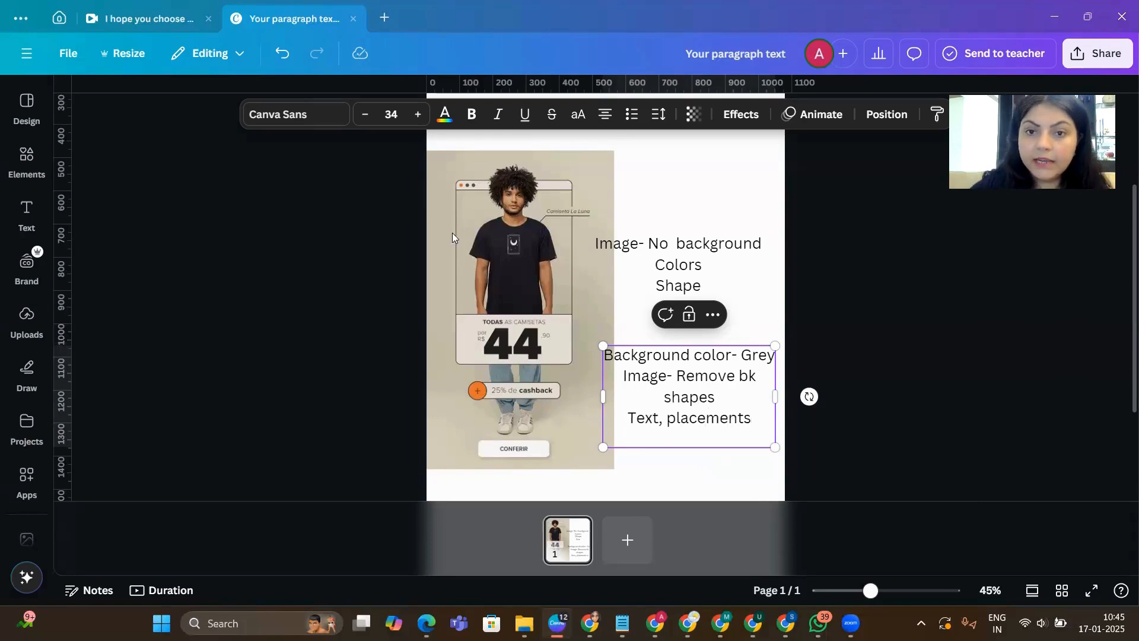
left_click(891, 371)
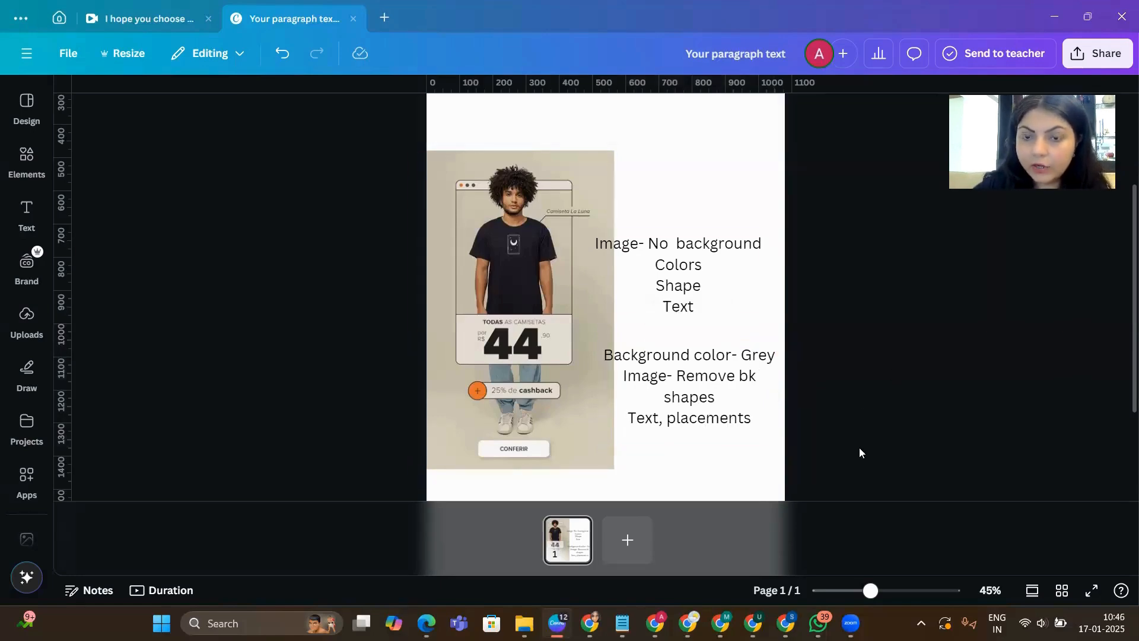
- Move both text lists together off the page into the empty area beside its right edge
left_click_drag(860, 447, 686, 146)
left_click_drag(760, 289, 923, 297)
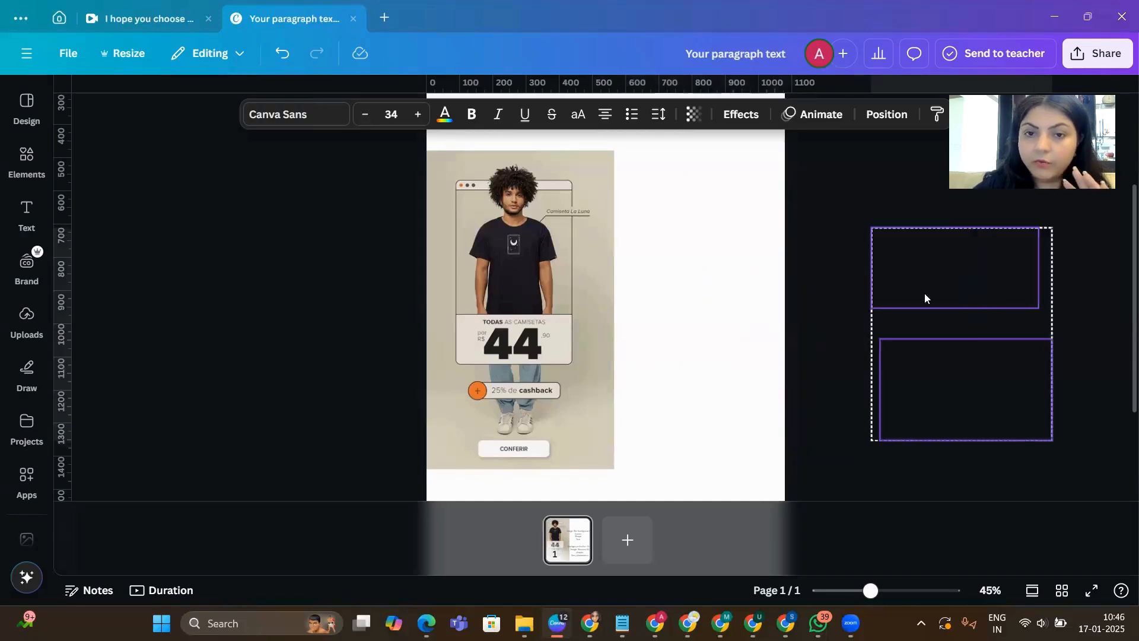
left_click(714, 277)
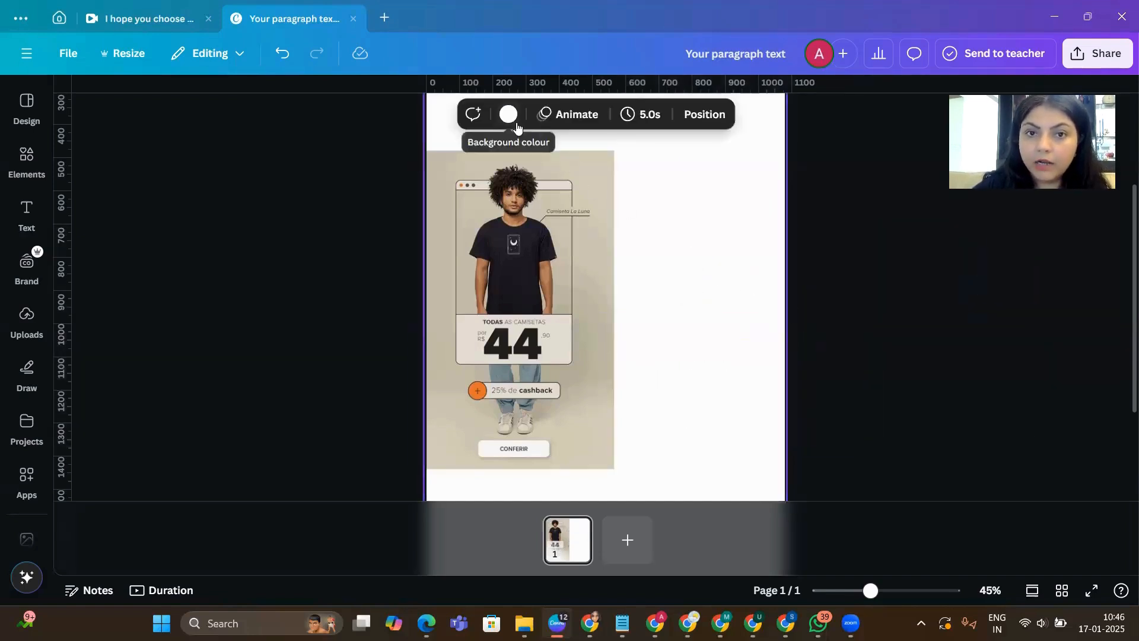
left_click(847, 351)
left_click_drag(871, 592, 865, 591)
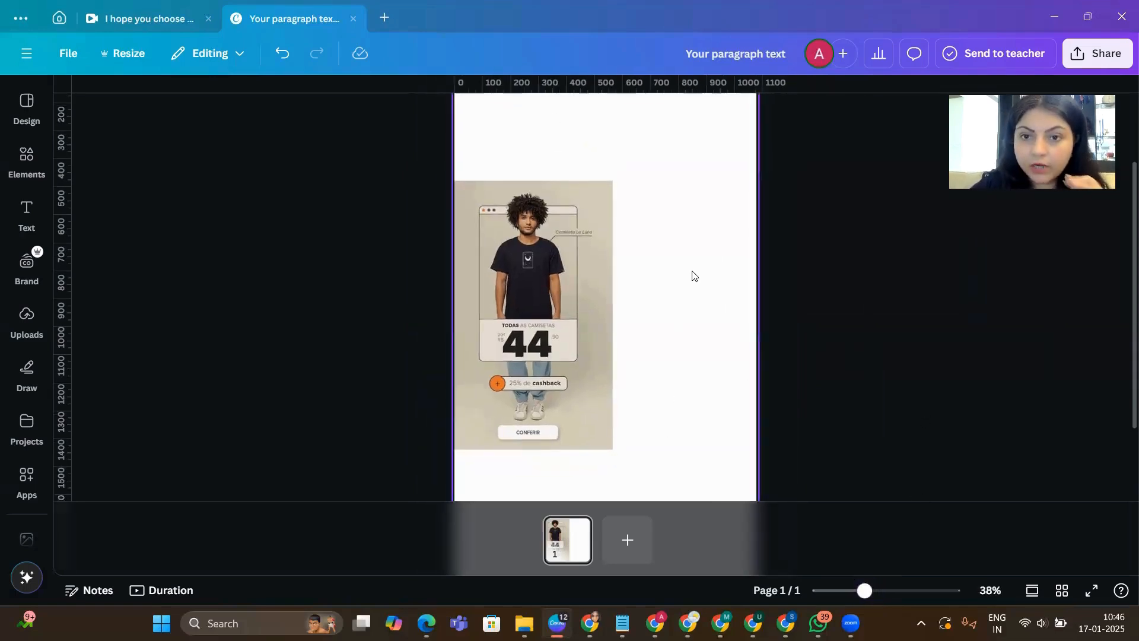
left_click(671, 252)
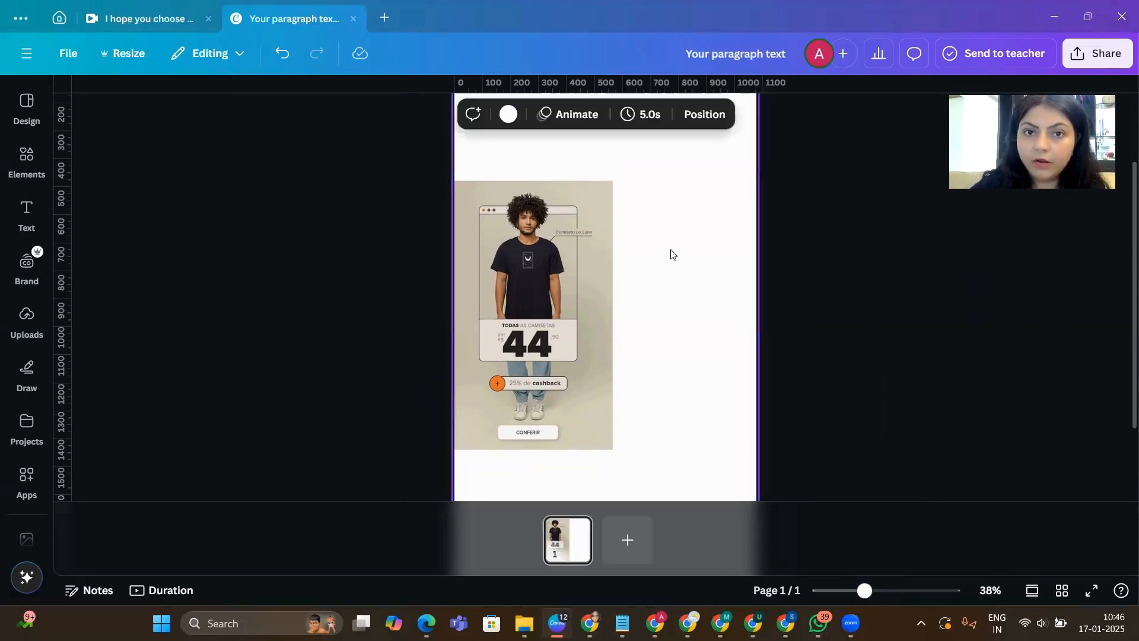
left_click(841, 232)
- Try the dark grey from the photo colours and a lighter default solid grey as the page background
left_click(730, 231)
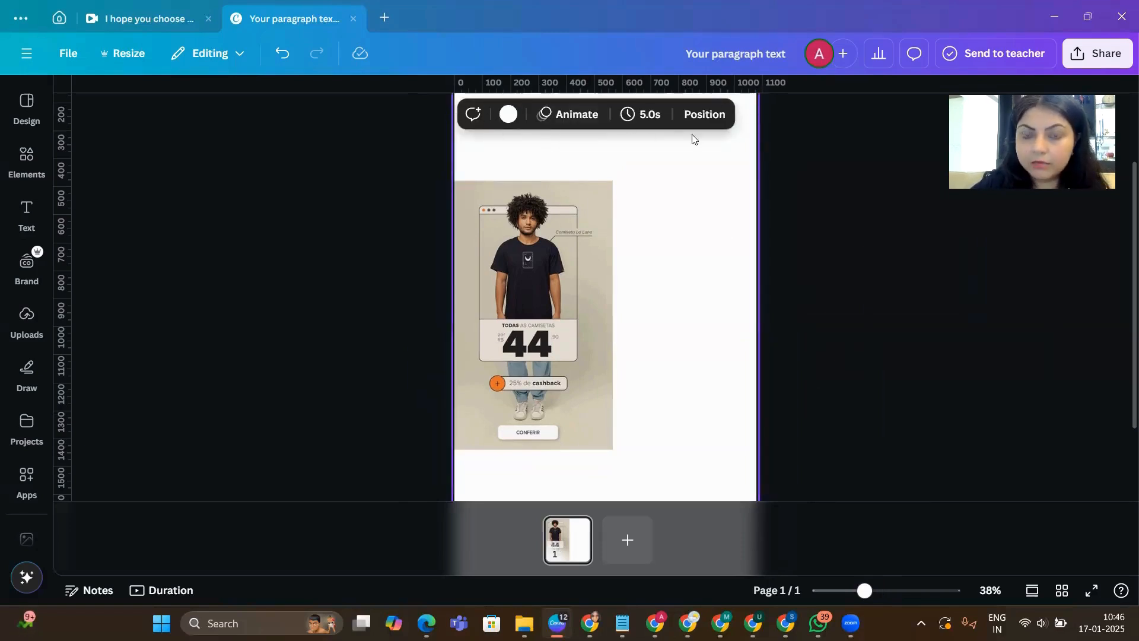
left_click(511, 116)
left_click(243, 373)
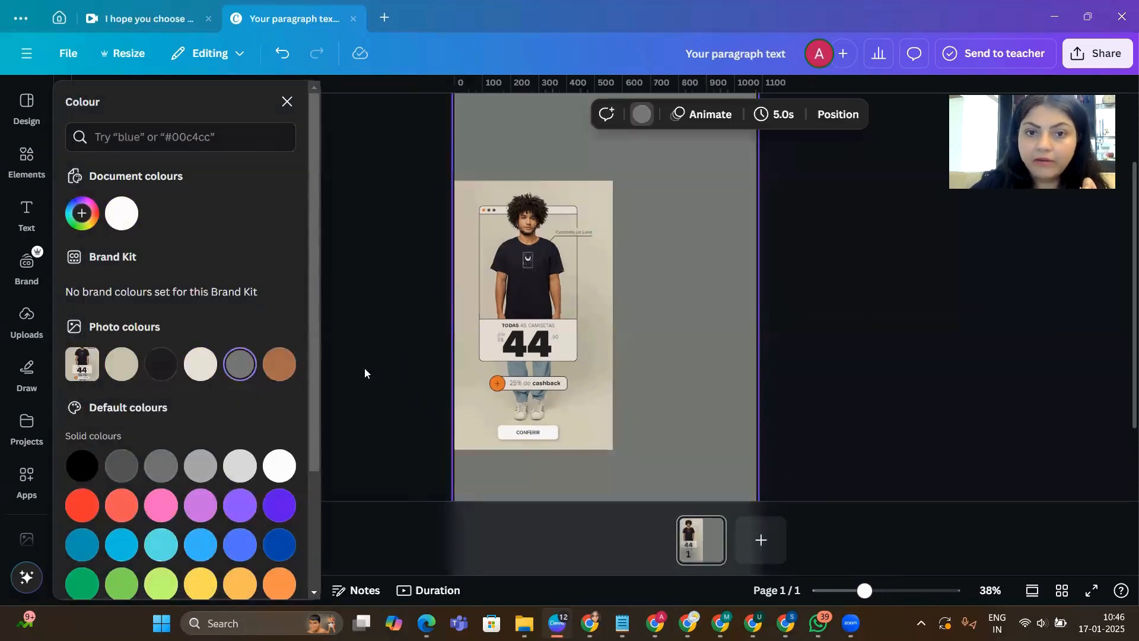
left_click(192, 469)
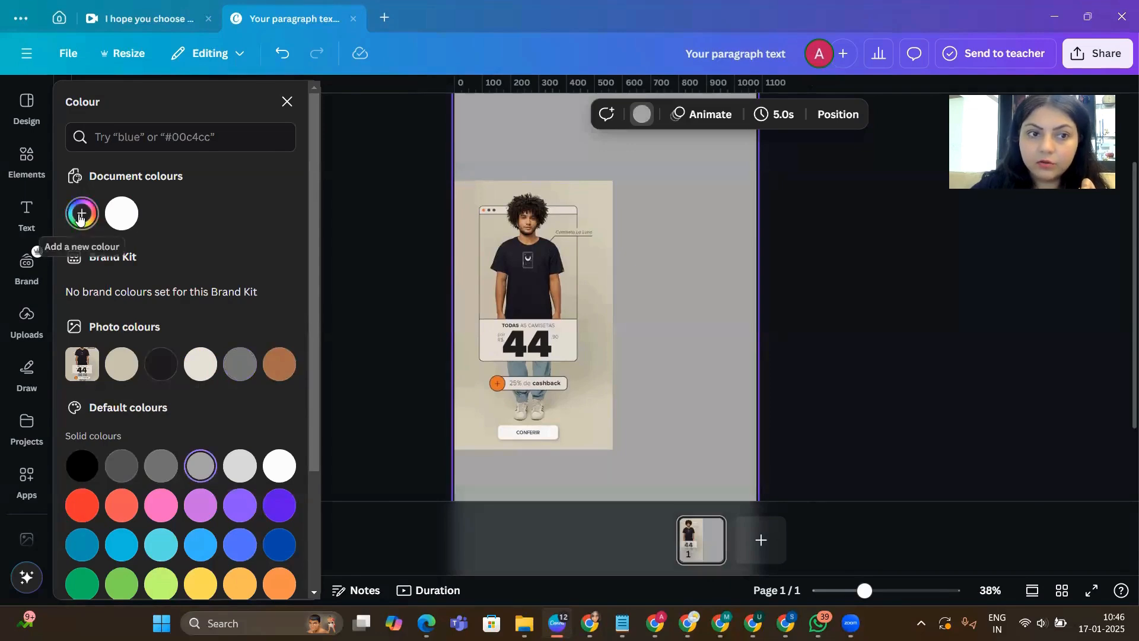
- Set the page background to the beige #D0CAB4 by sampling it from the reference poster's backdrop
left_click(81, 215)
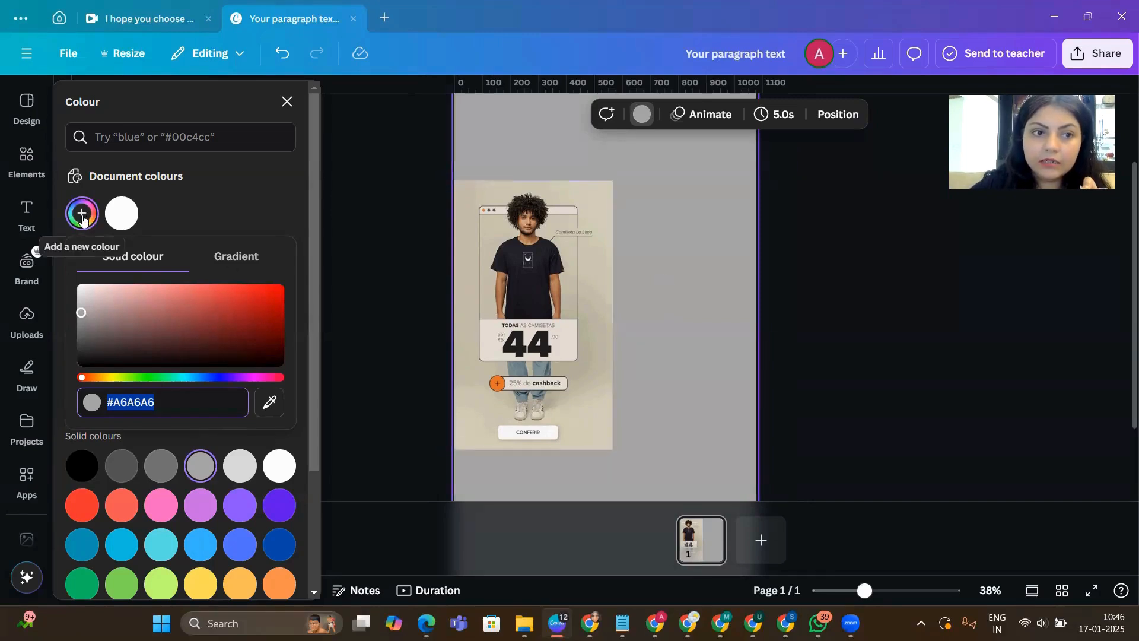
left_click(266, 409)
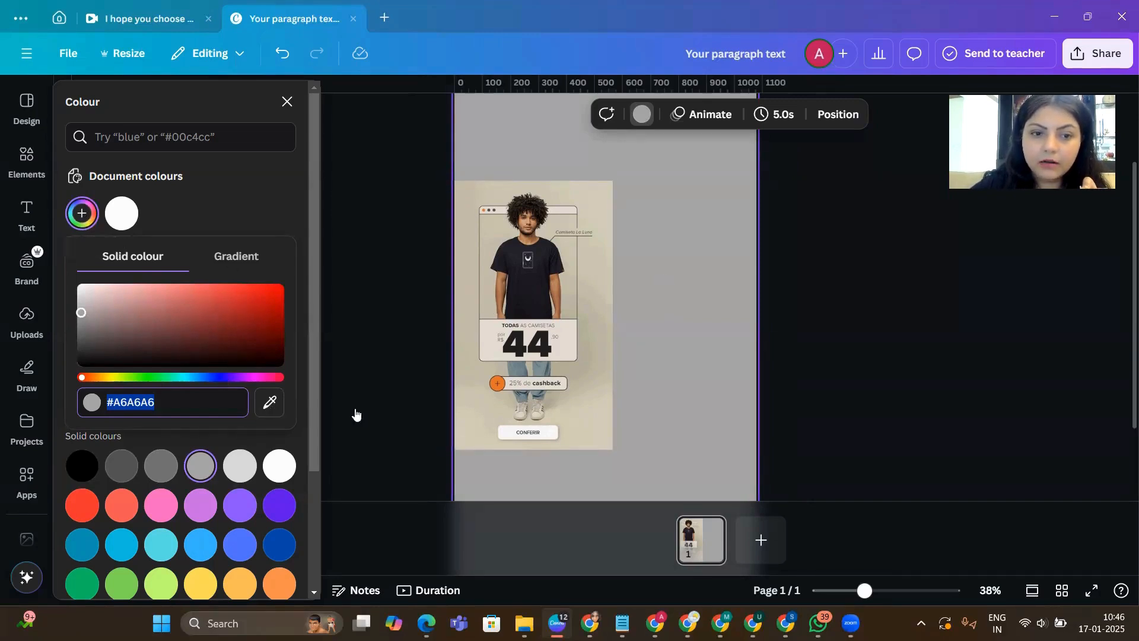
left_click(592, 400)
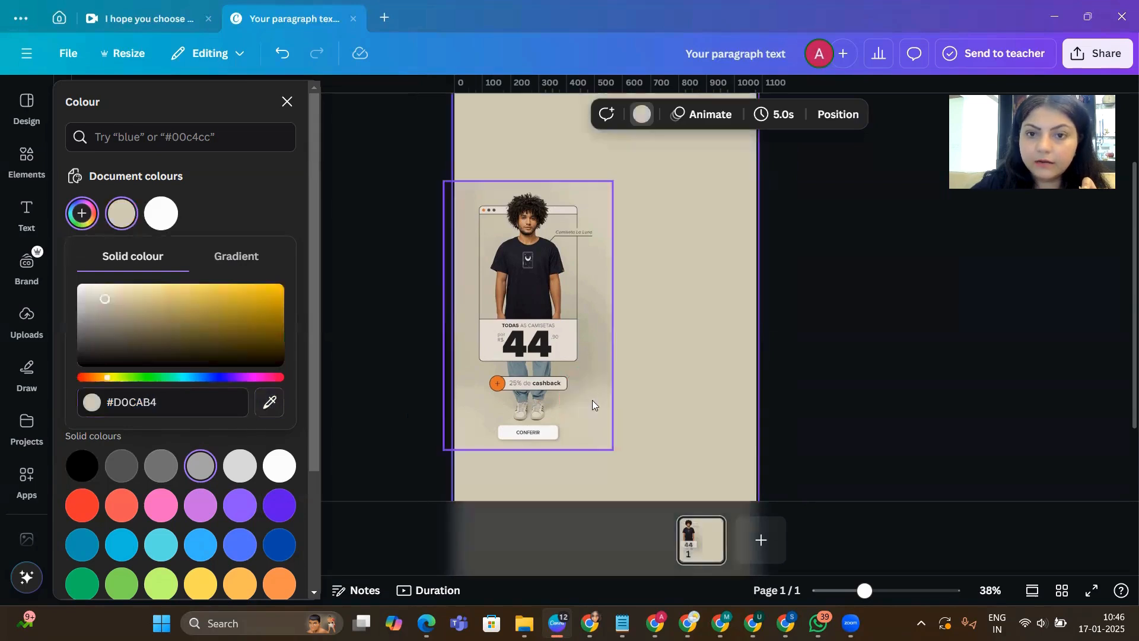
left_click(361, 301)
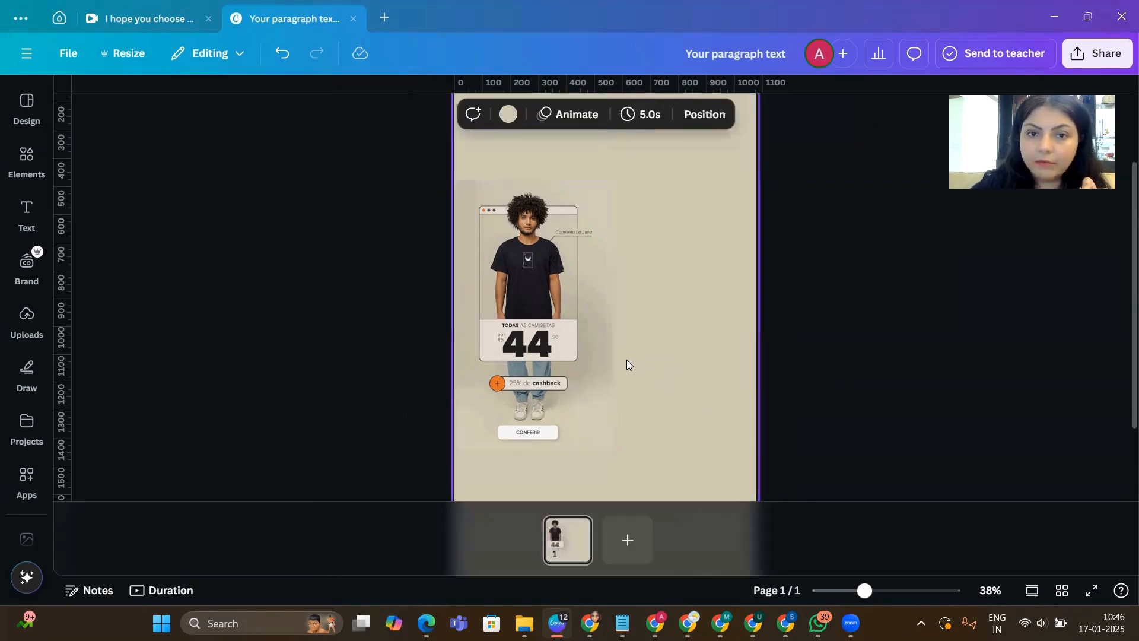
- Scale the reference poster image down to about three quarters of its size, keeping its upper-left corner in place
left_click(602, 392)
left_click_drag(613, 451, 570, 385)
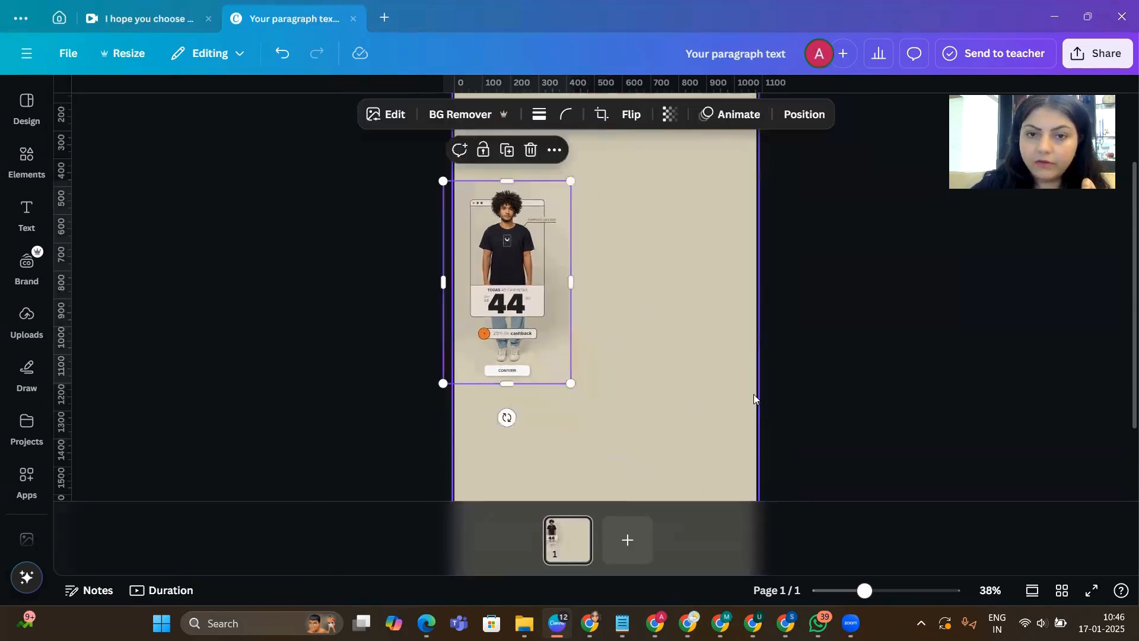
left_click(612, 376)
- Search the elements library for "cool girl" and show all of the photo results
left_click(35, 176)
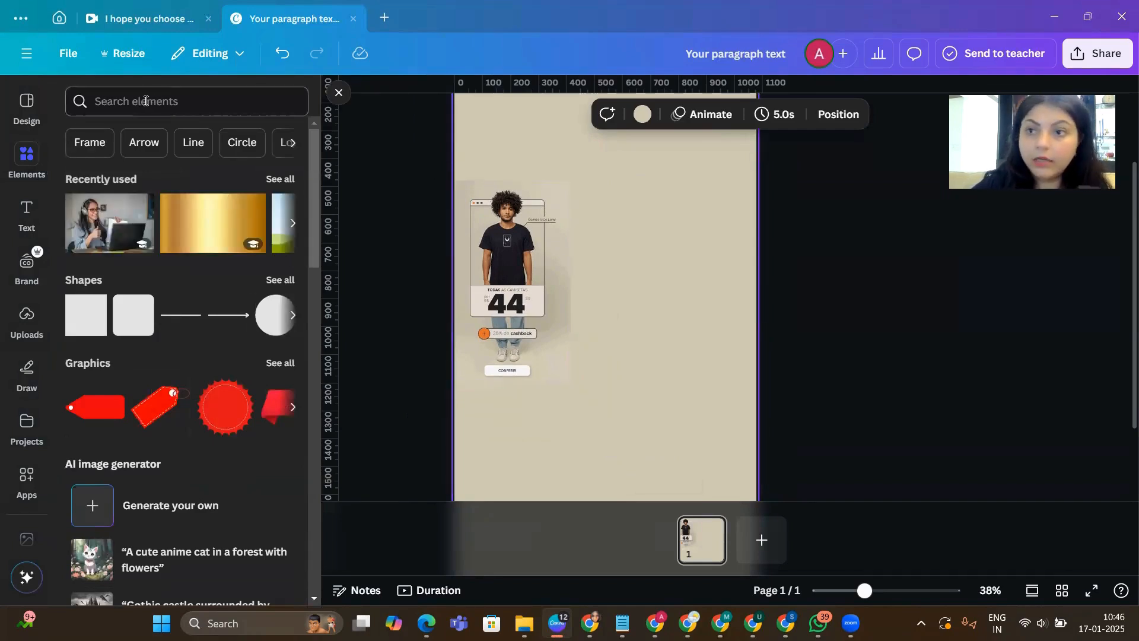
left_click(145, 101)
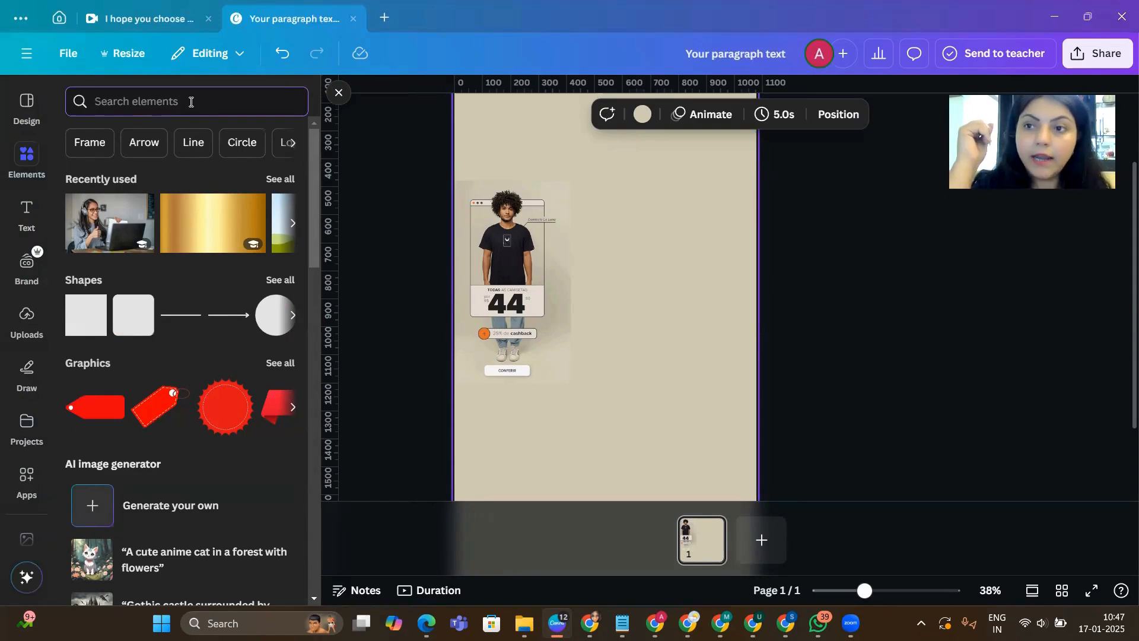
type("k")
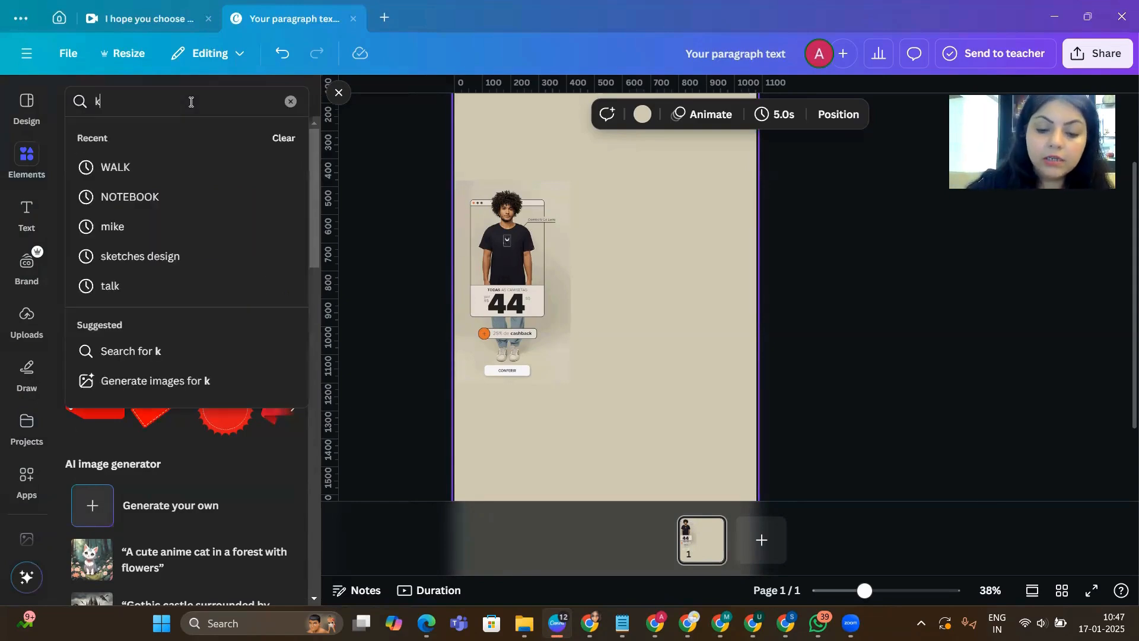
type("ool girl")
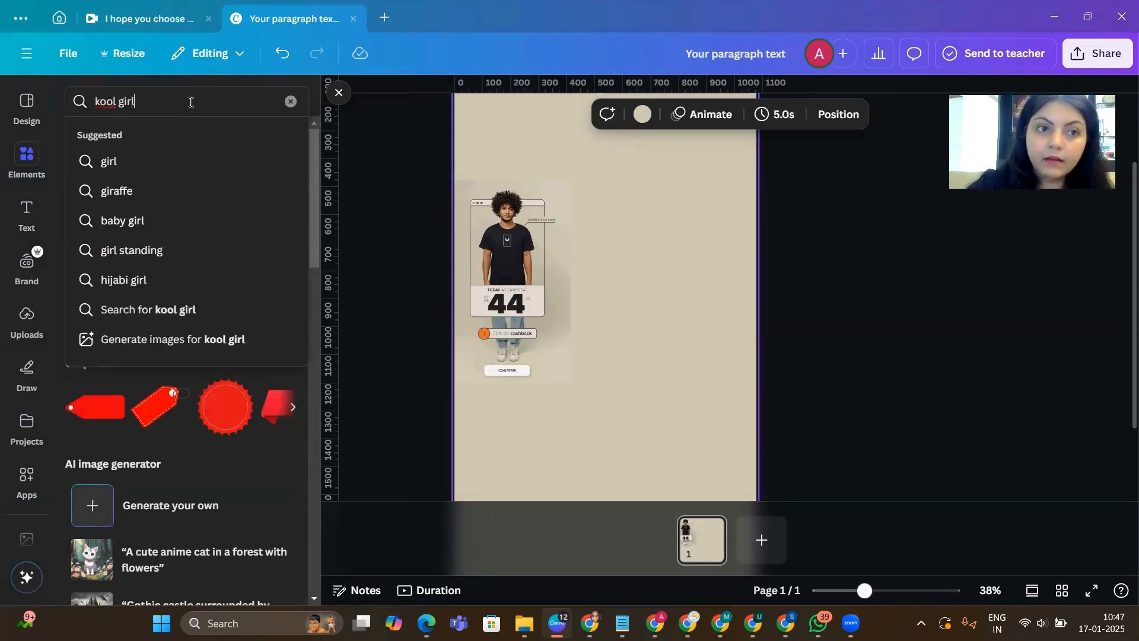
key("Return")
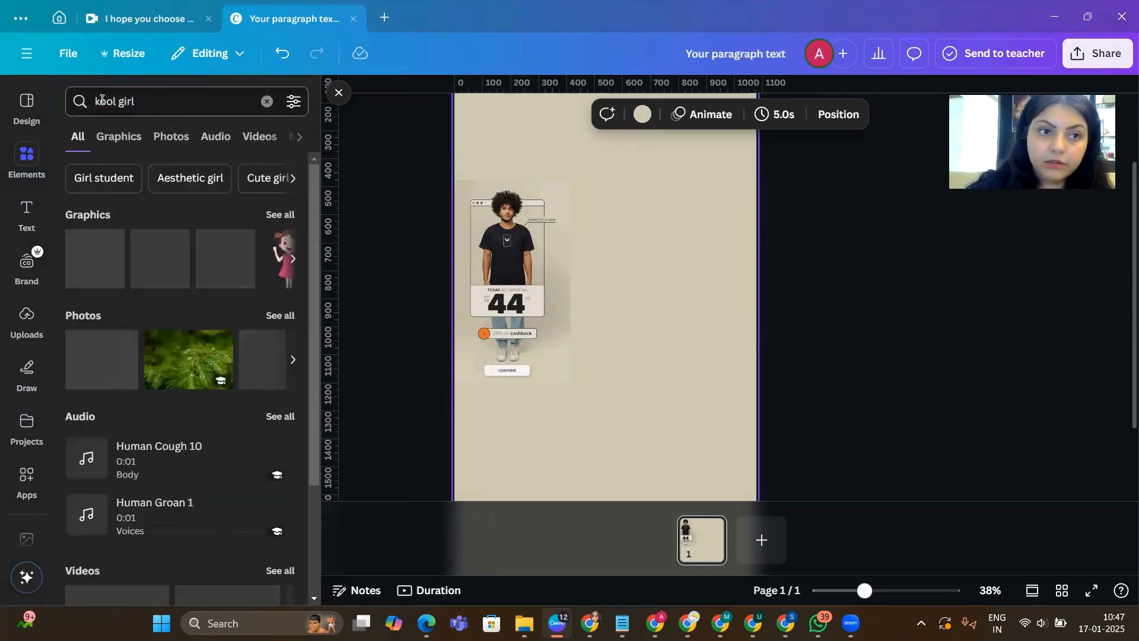
left_click(101, 101)
key("BackSpace")
type("c")
key("Return")
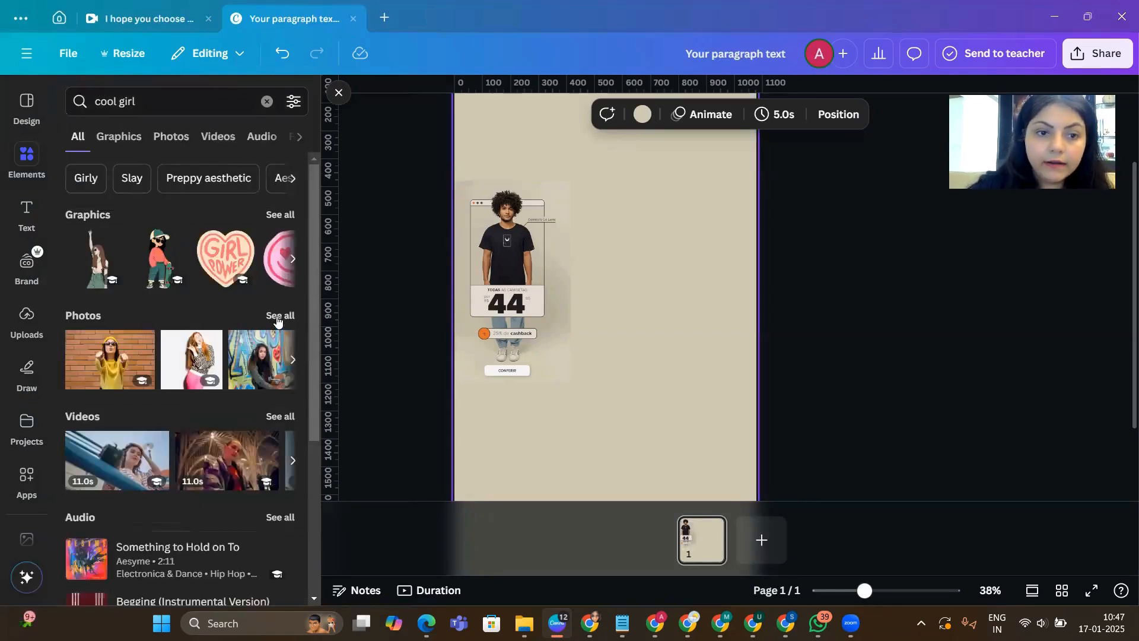
left_click(279, 313)
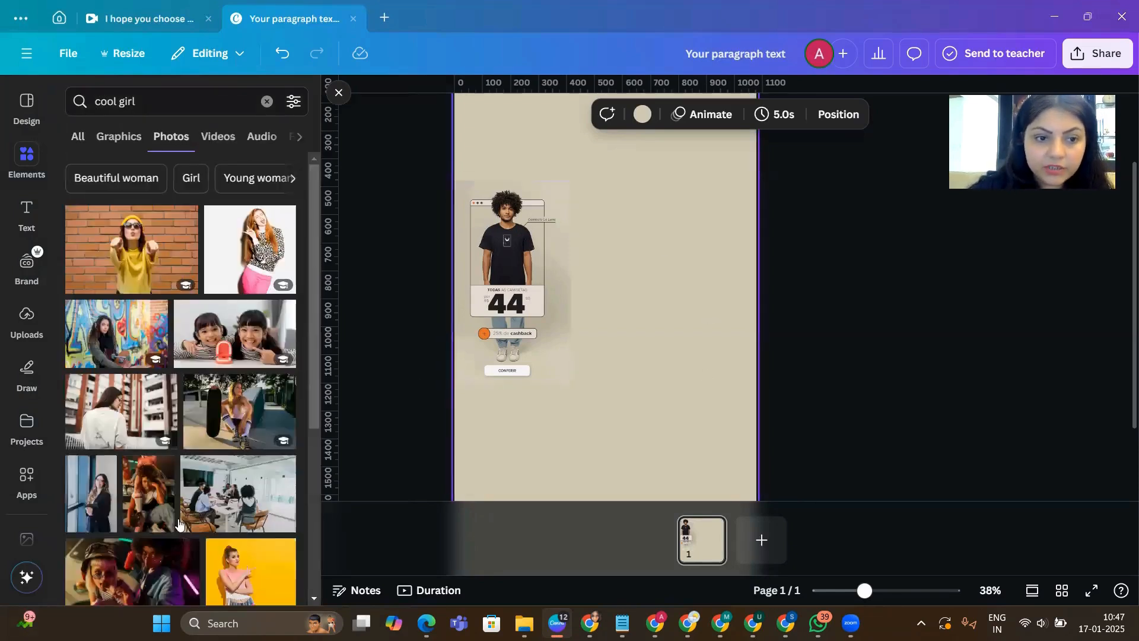
- Try the photo of the woman in denim seen from behind on the page, and delete it
scroll(176, 437, "down", 5)
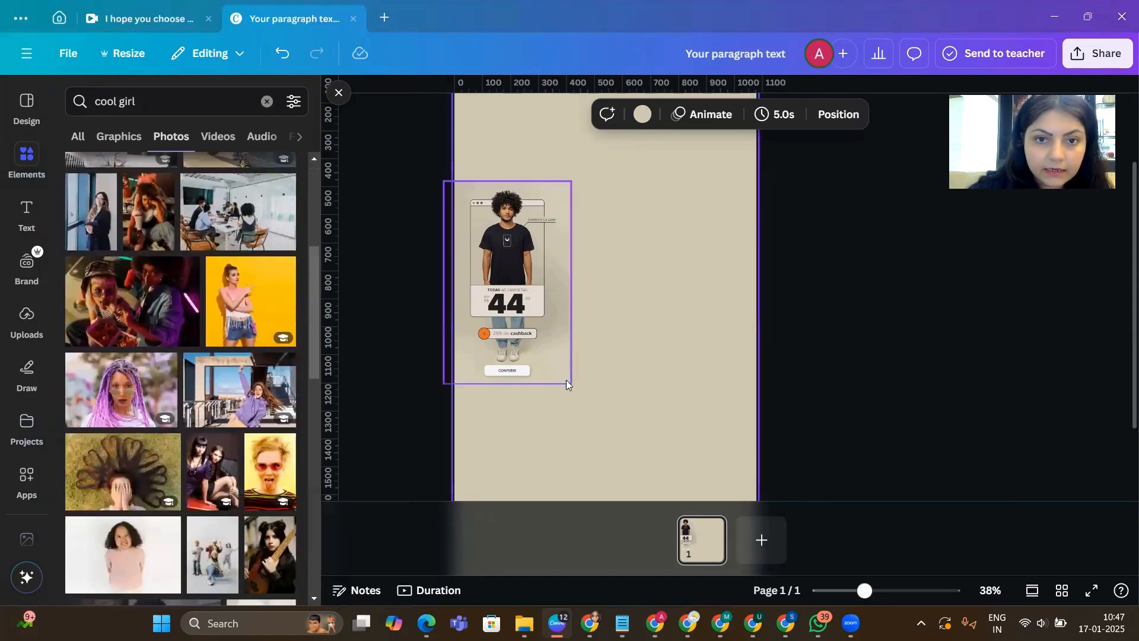
scroll(171, 354, "down", 8)
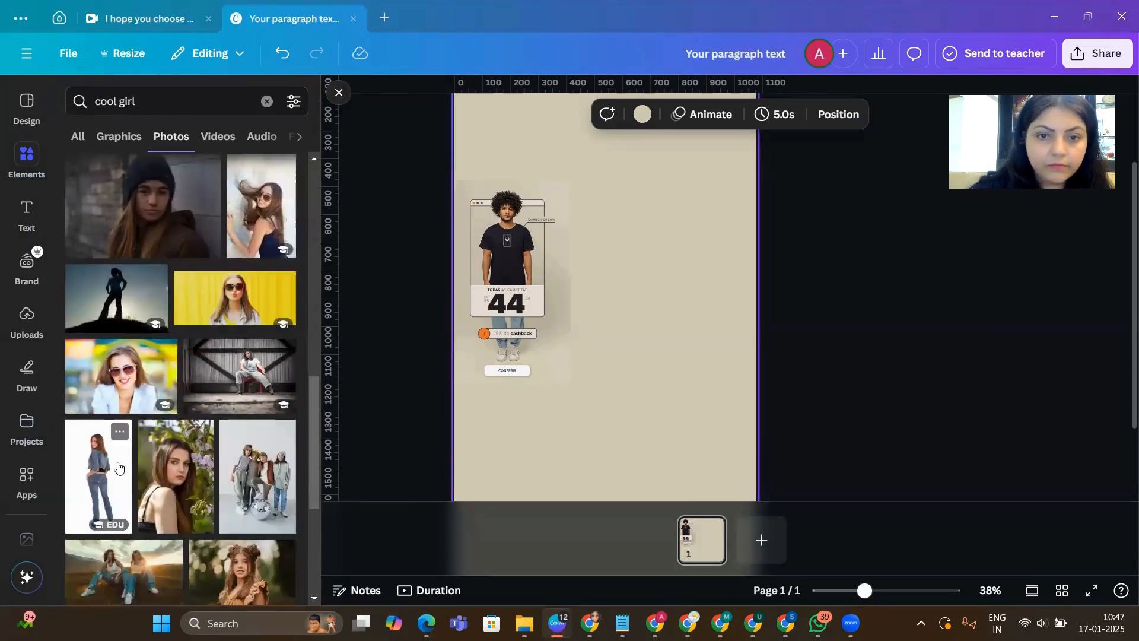
left_click(123, 469)
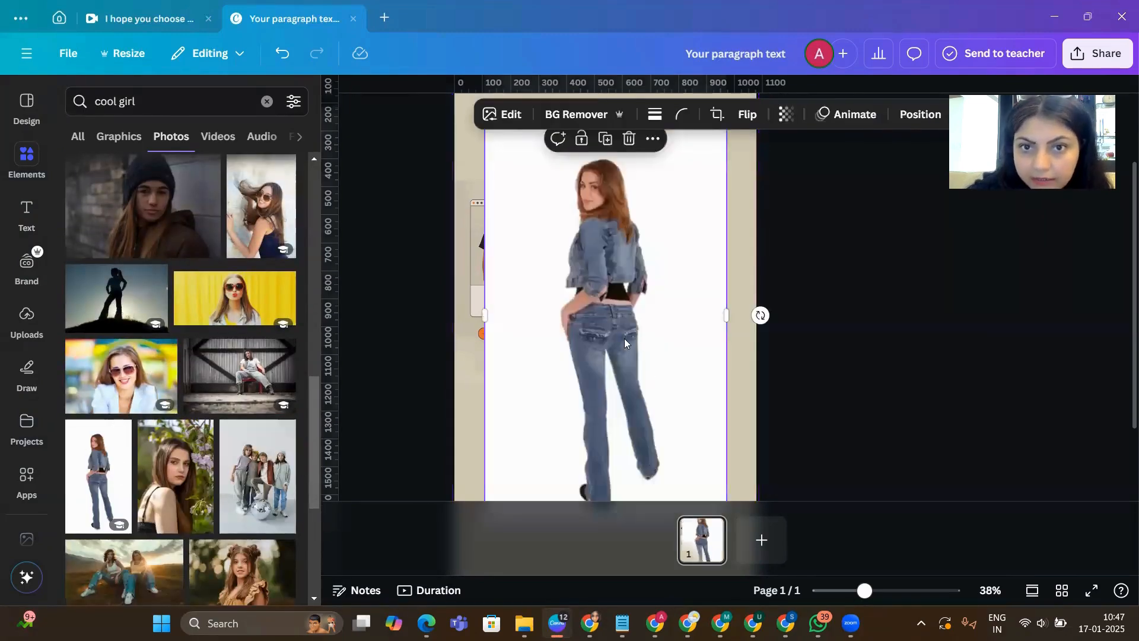
key("Delete")
- Add the photo of the woman in a white cap against a blue wall and remove its background
scroll(249, 444, "down", 10)
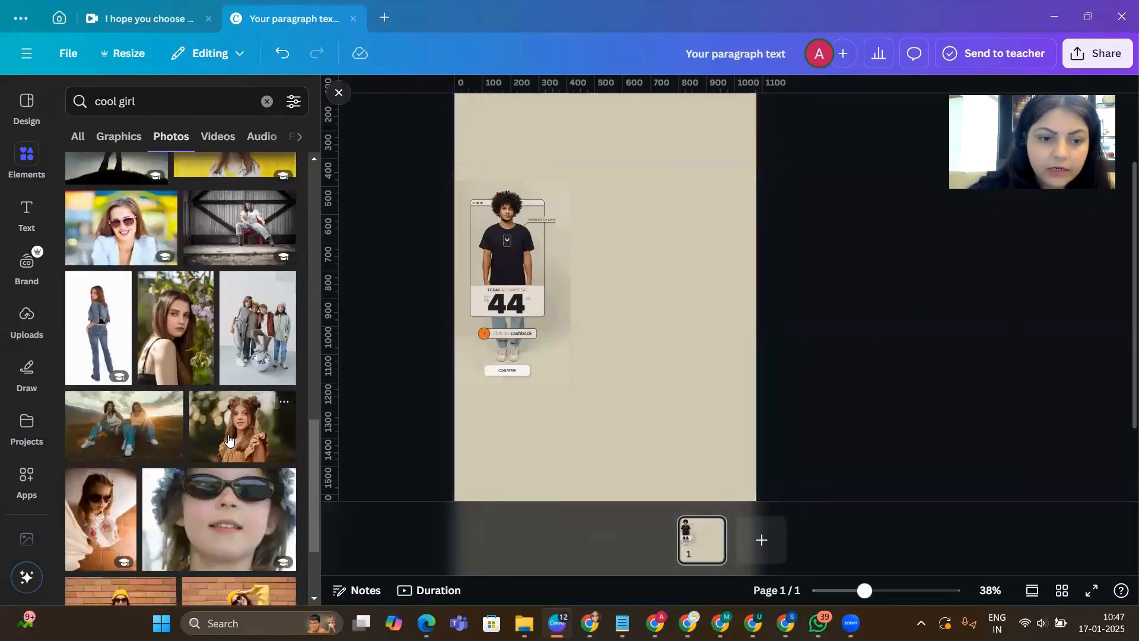
scroll(205, 409, "down", 7)
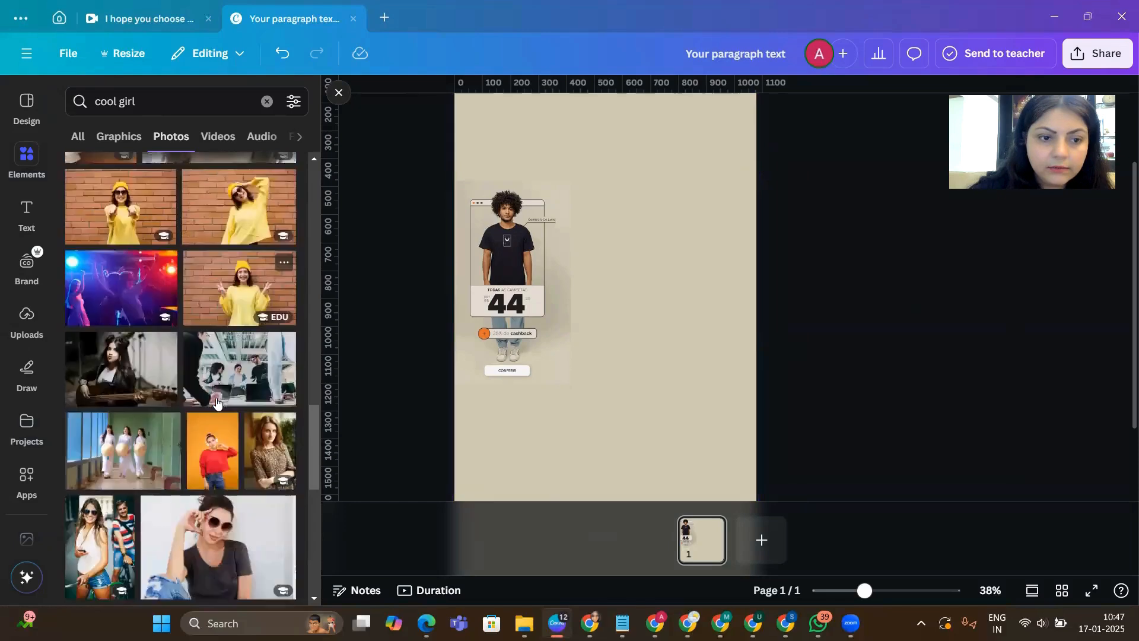
scroll(217, 402, "down", 4)
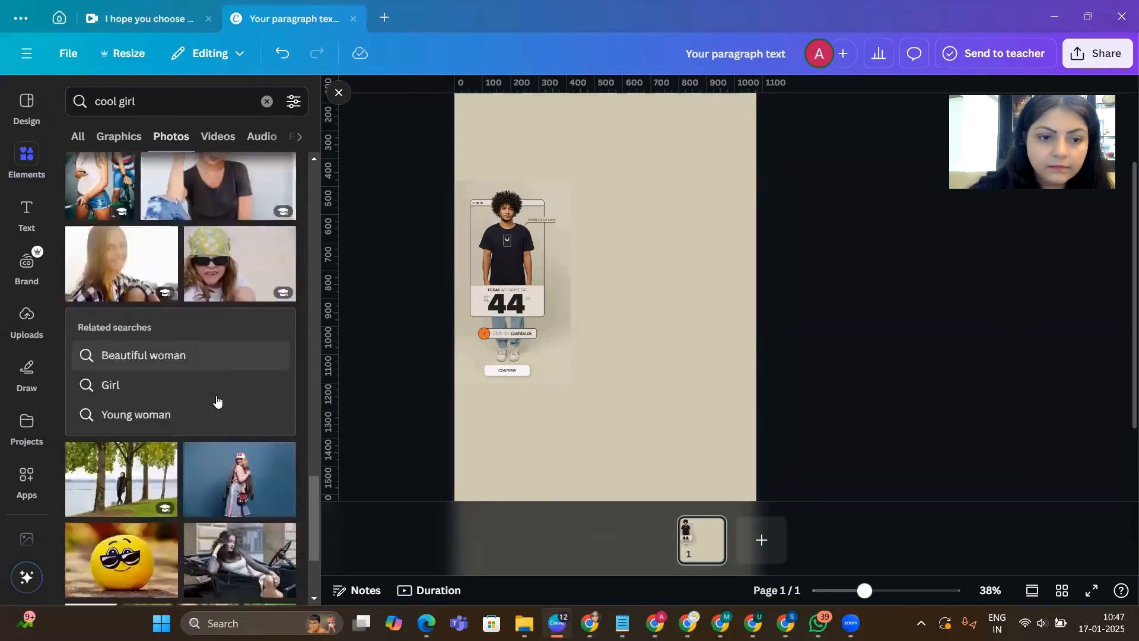
left_click(234, 321)
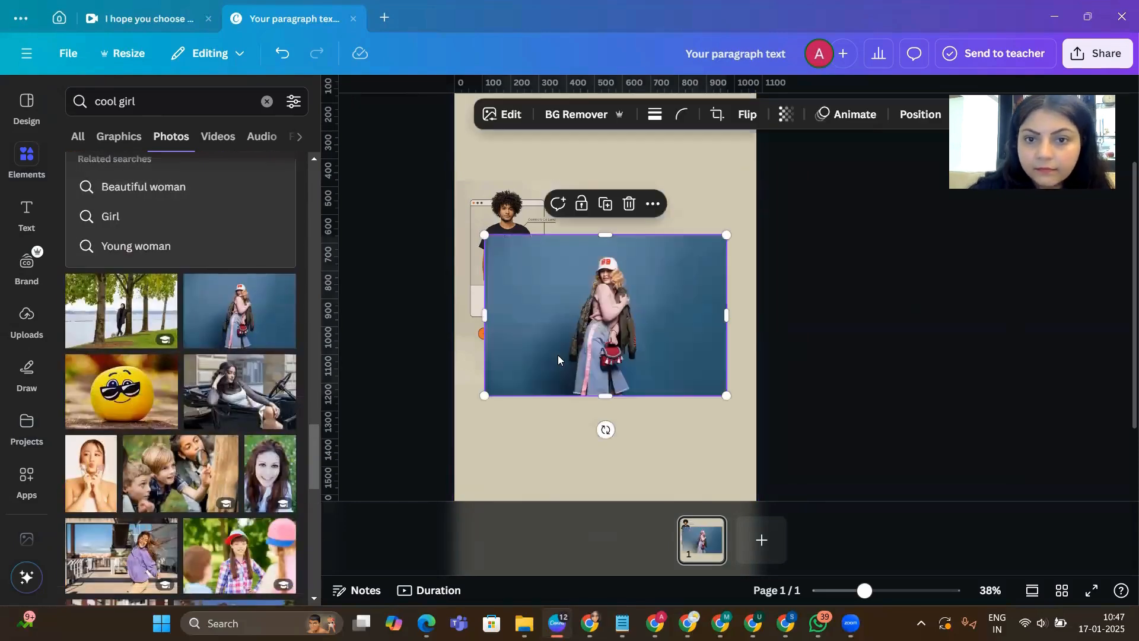
left_click(577, 121)
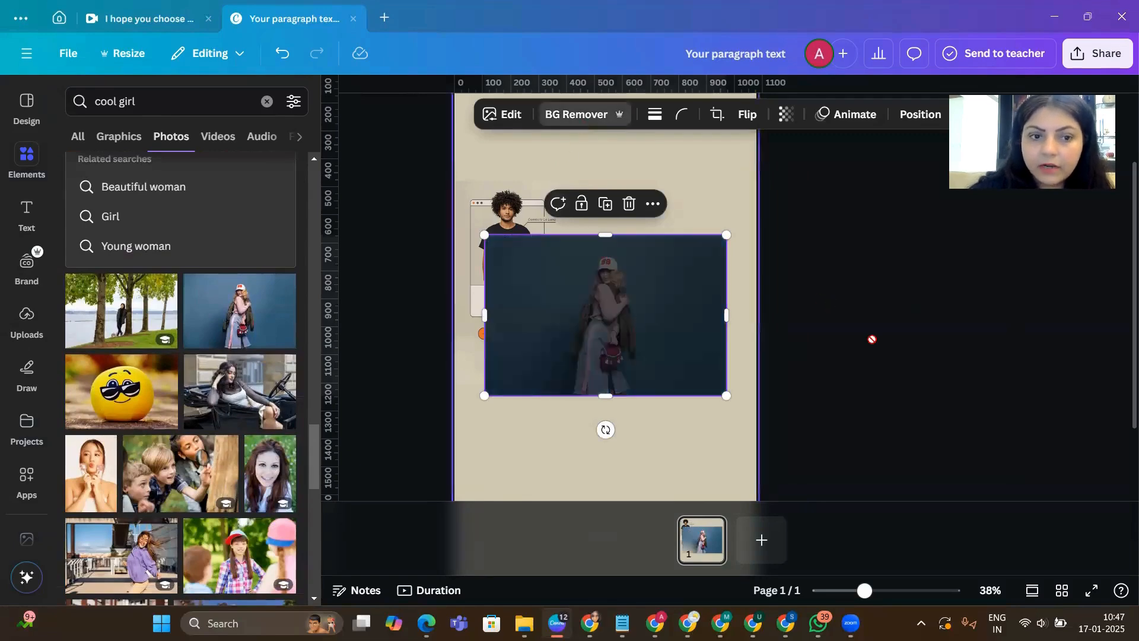
- Look through more "cool girl" photos and change the photo search to "fashiongirl"
scroll(176, 380, "down", 3)
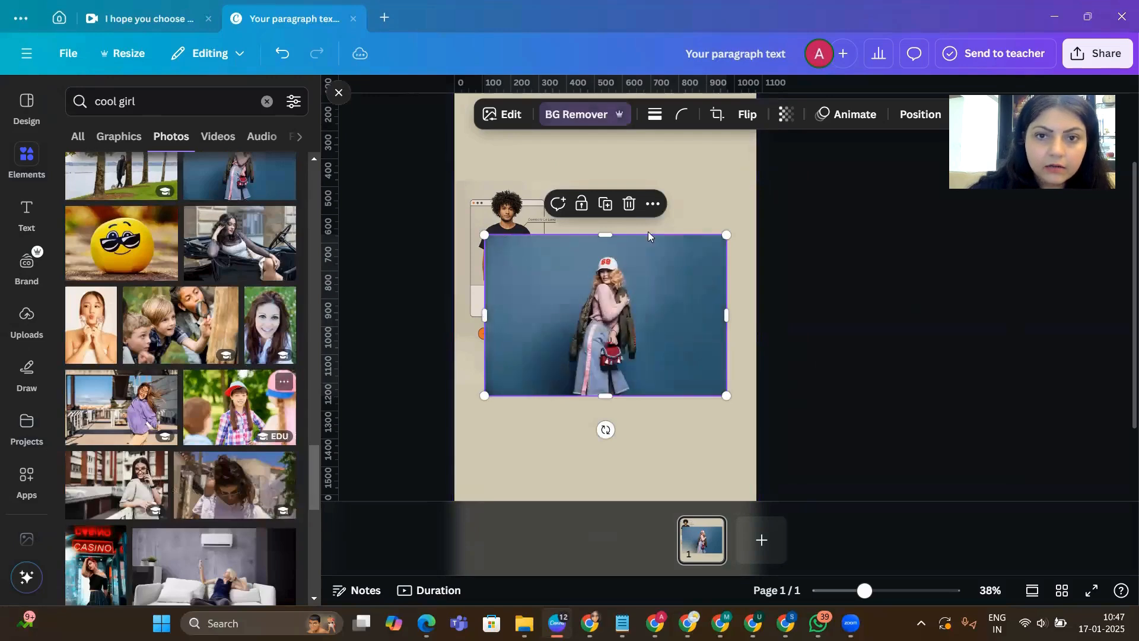
scroll(194, 411, "down", 4)
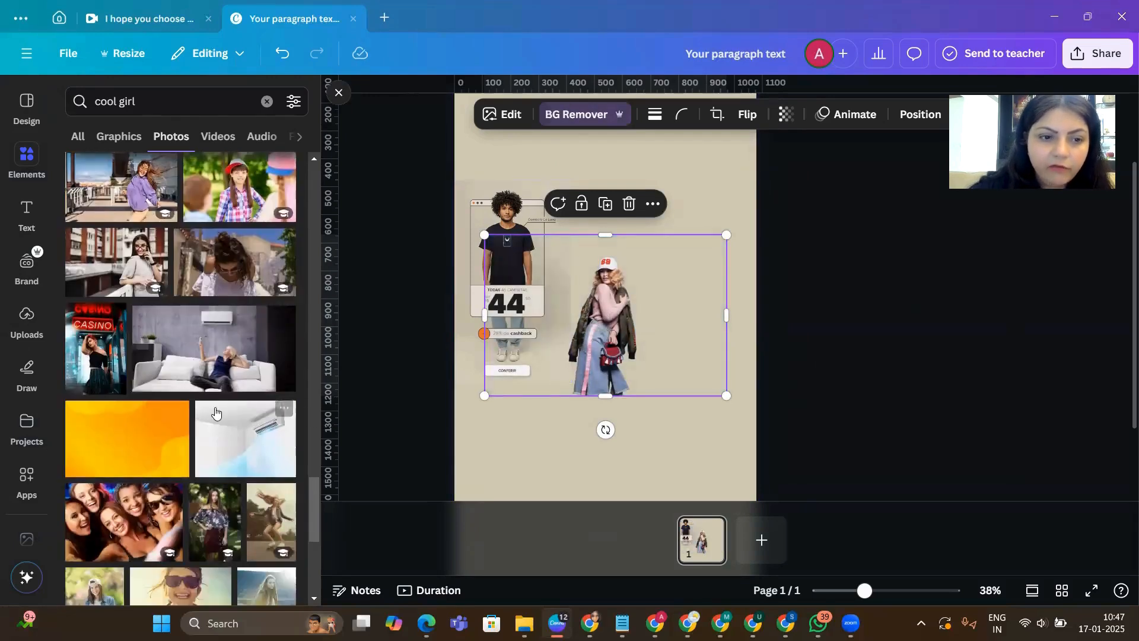
scroll(196, 410, "down", 10)
scroll(219, 416, "down", 7)
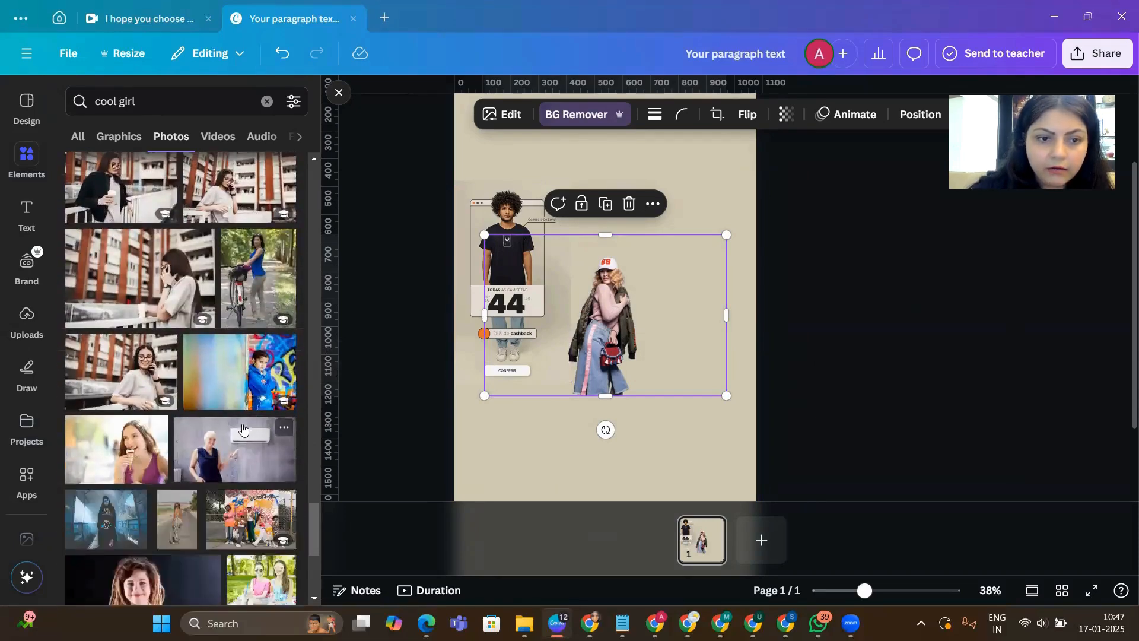
scroll(250, 416, "down", 5)
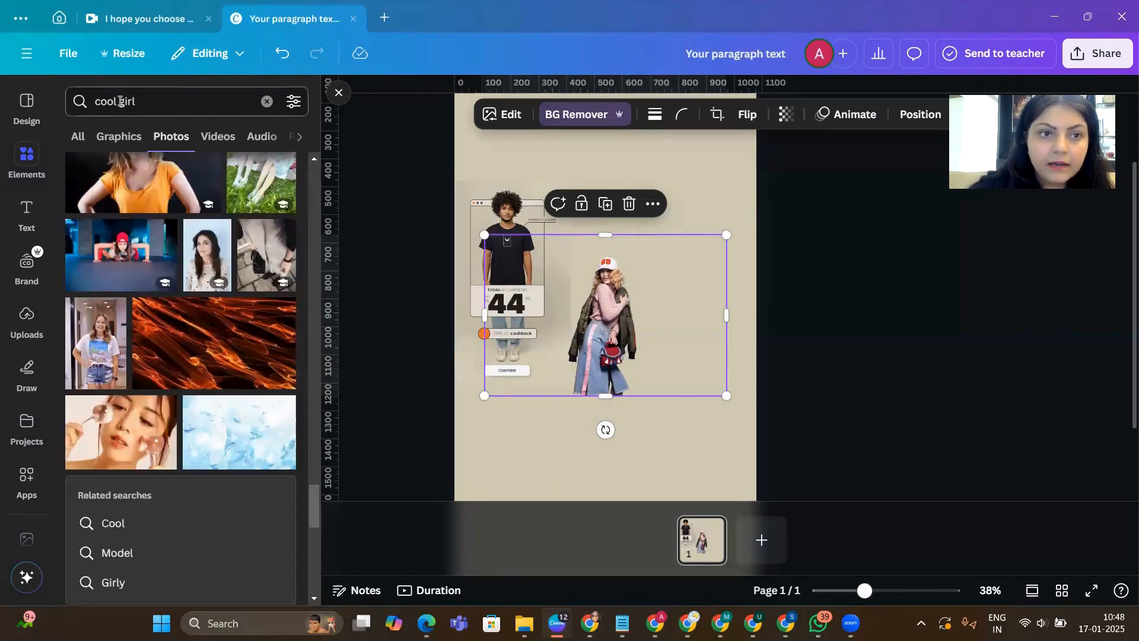
left_click(118, 101)
type("fashion")
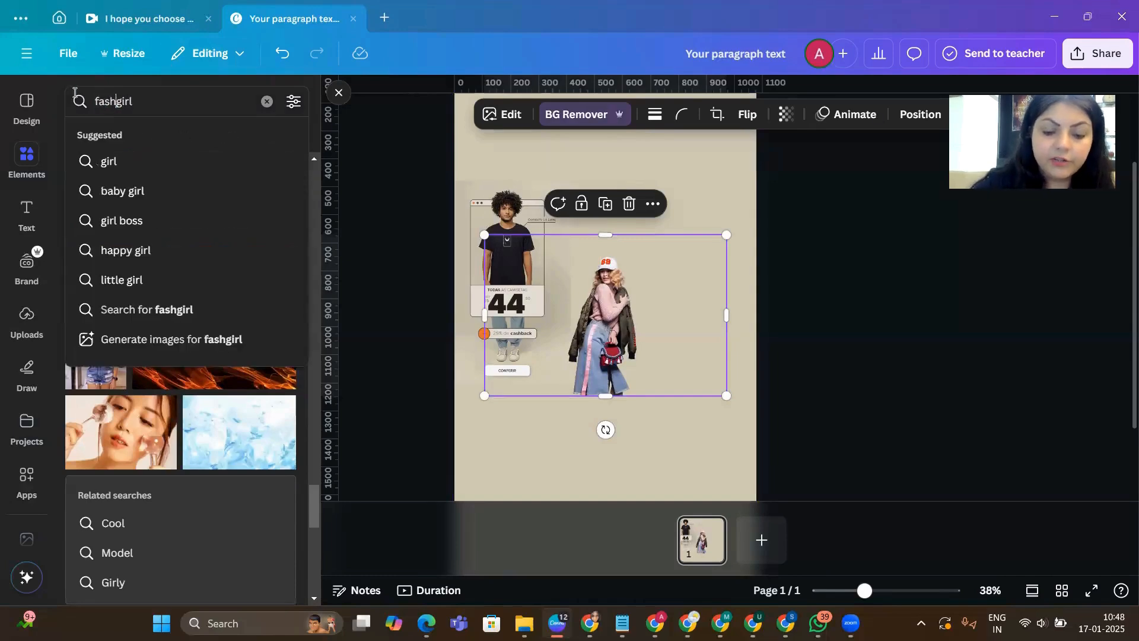
key("Return")
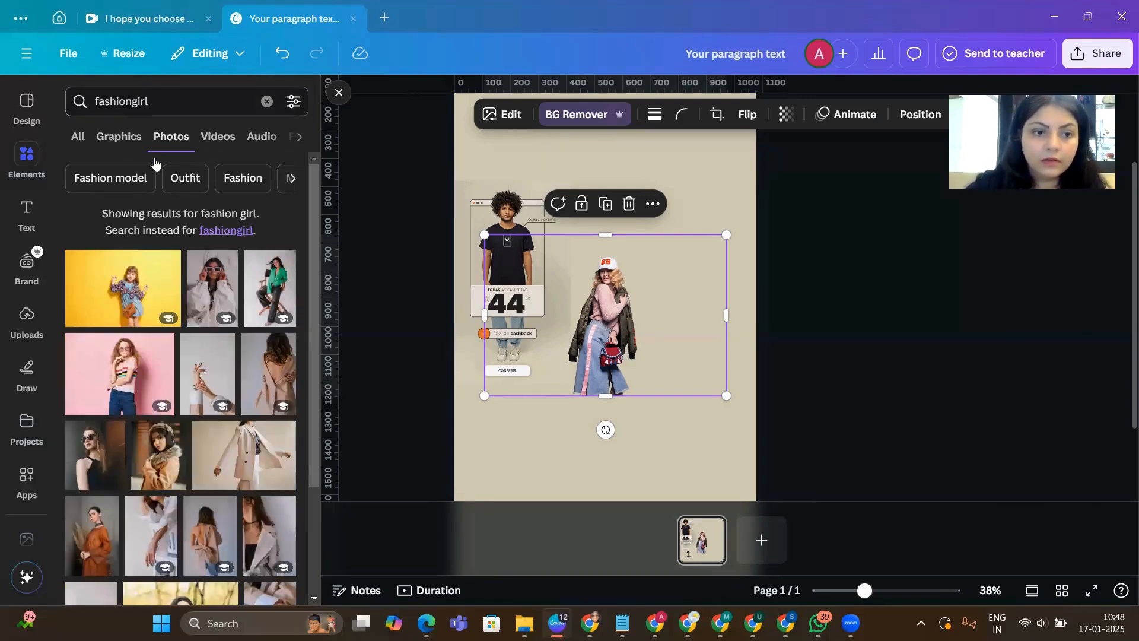
- Add the photo of the seated woman in a lilac shirt against a pink and blue backdrop to the page
scroll(216, 242, "down", 5)
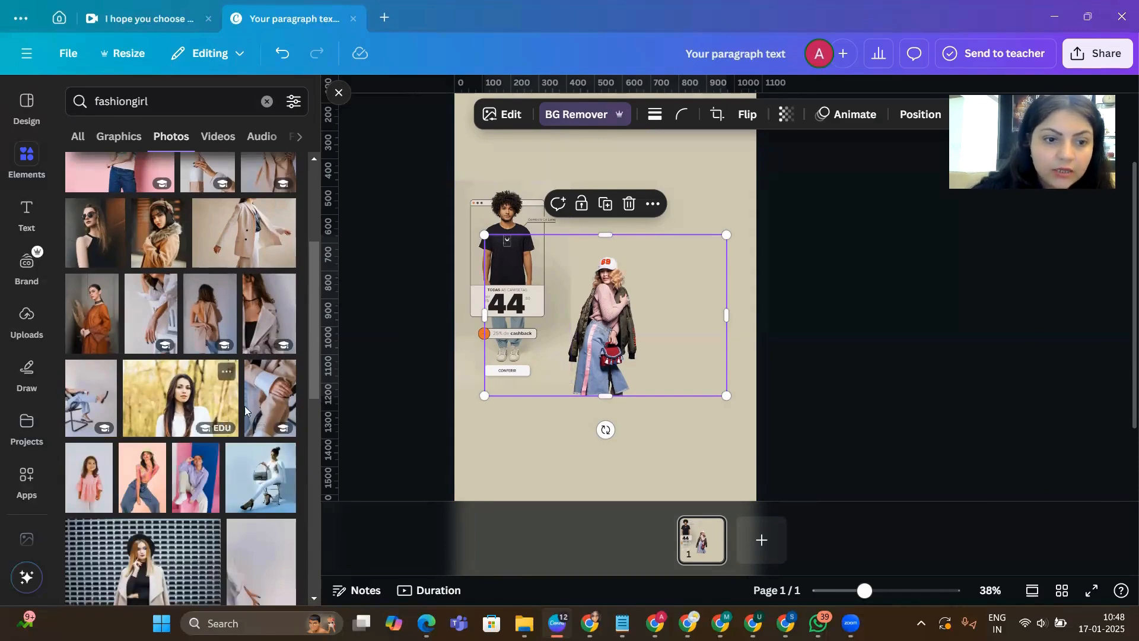
scroll(244, 406, "down", 2)
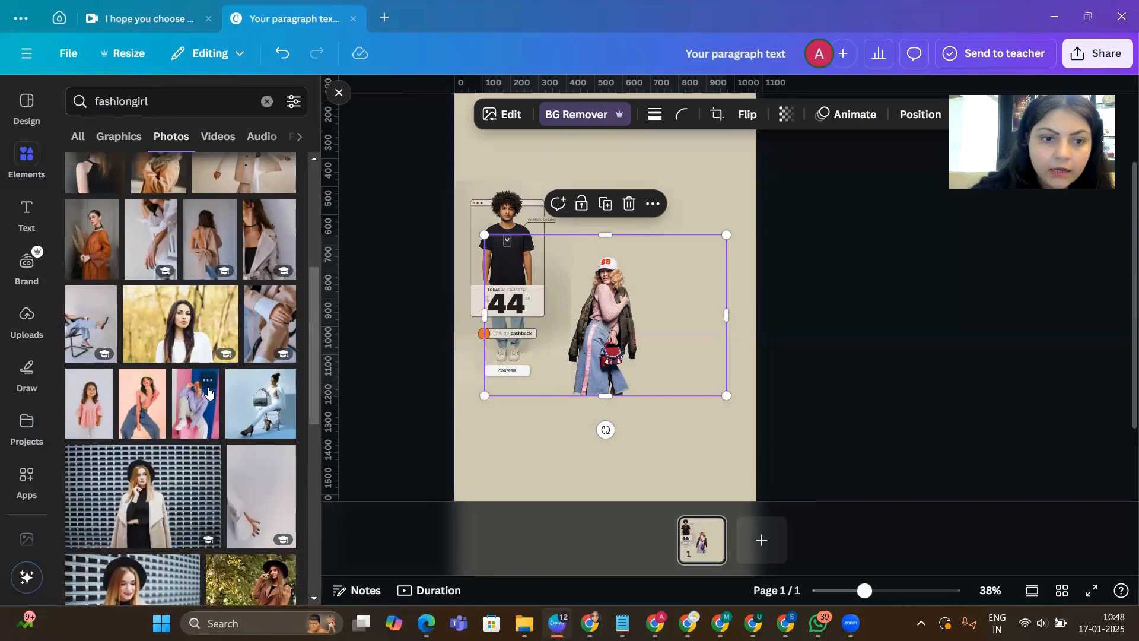
left_click(199, 408)
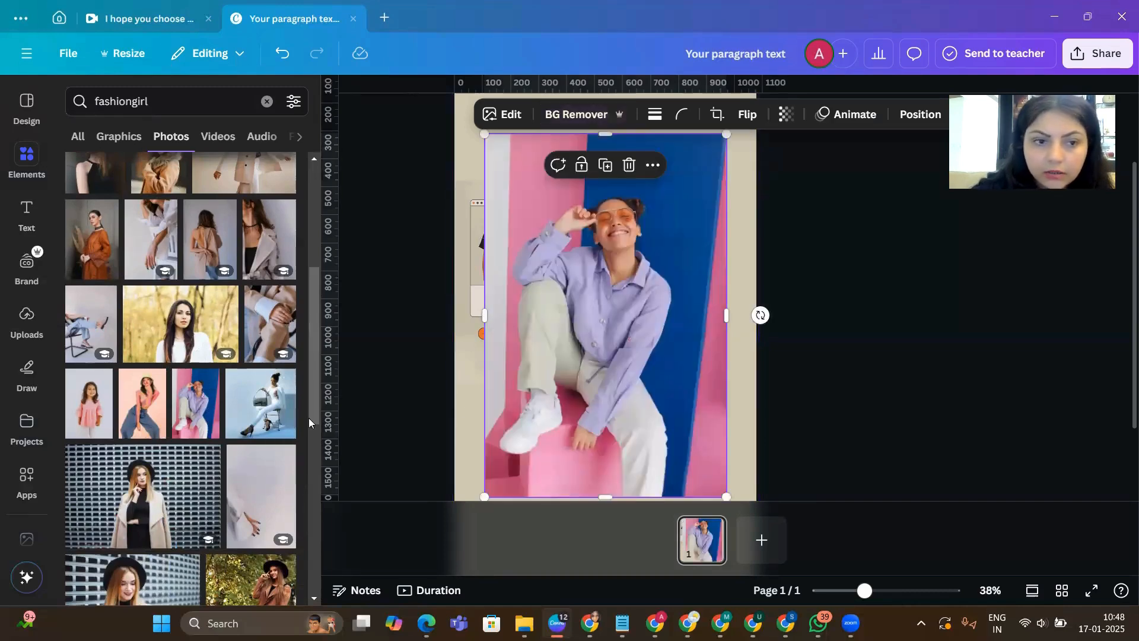
- Look through more "fashiongirl" photos and change the photo search to "fashion teenage"
scroll(308, 417, "down", 8)
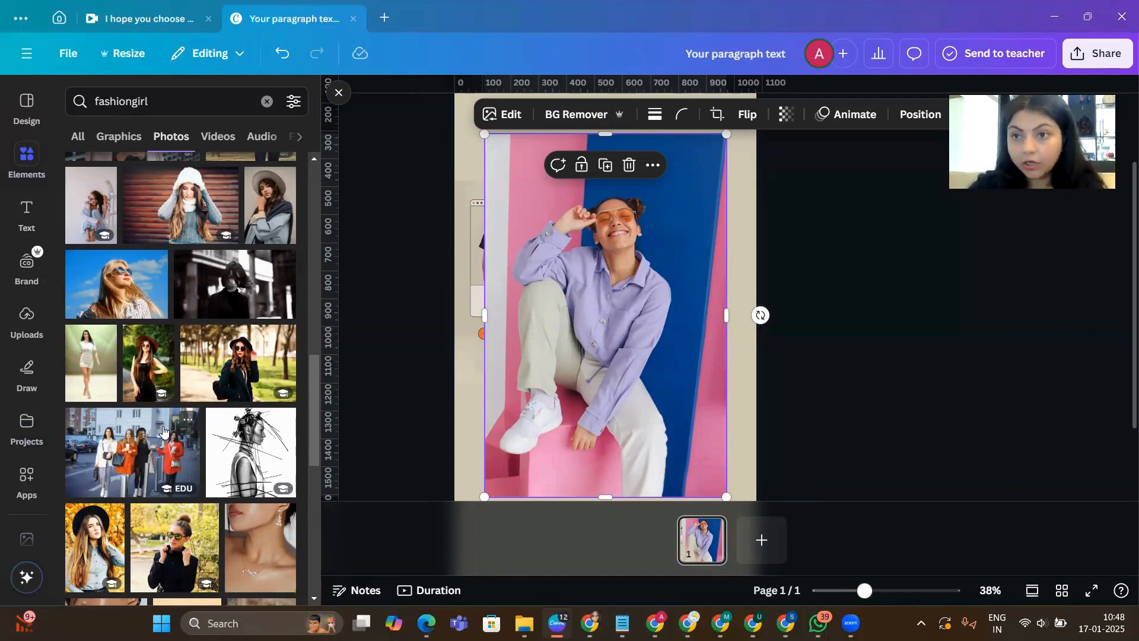
scroll(221, 401, "down", 10)
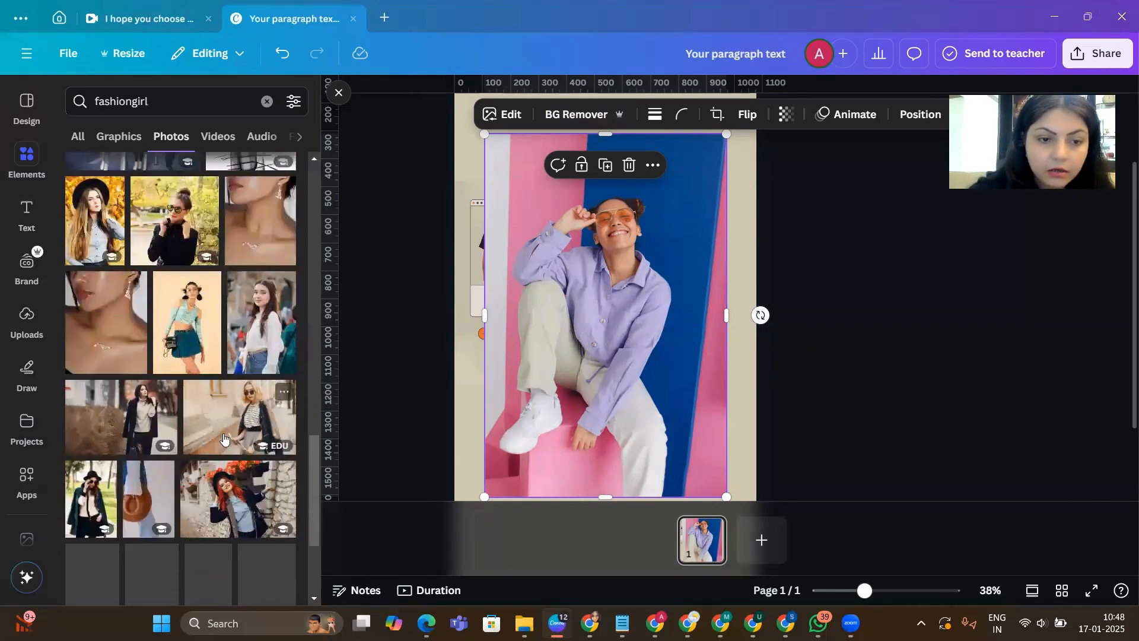
scroll(225, 396, "down", 3)
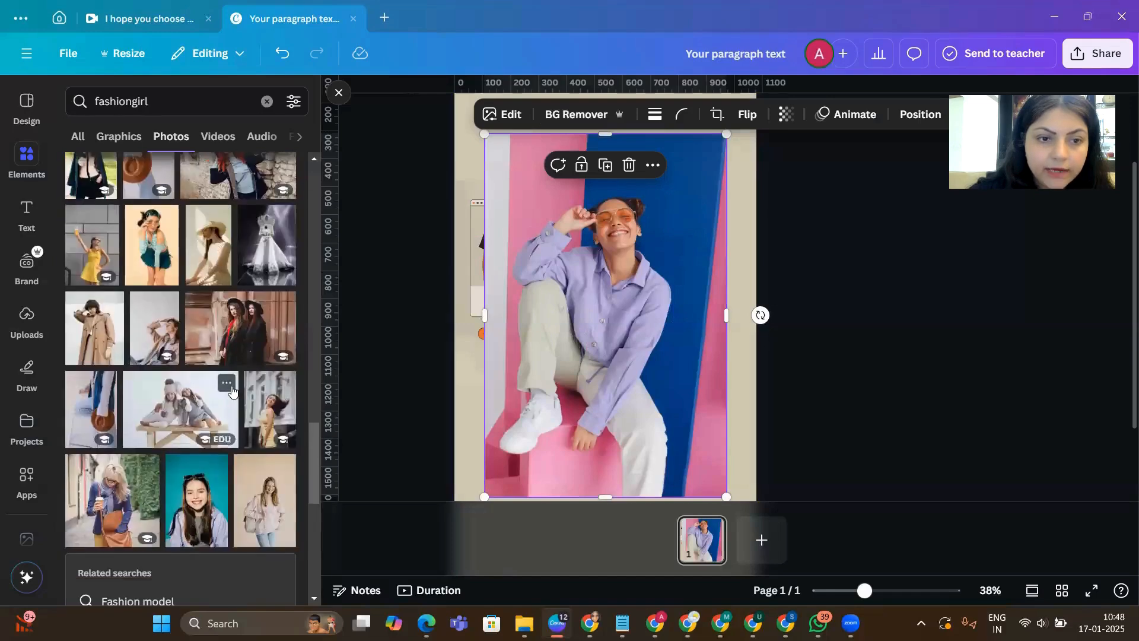
scroll(233, 389, "down", 7)
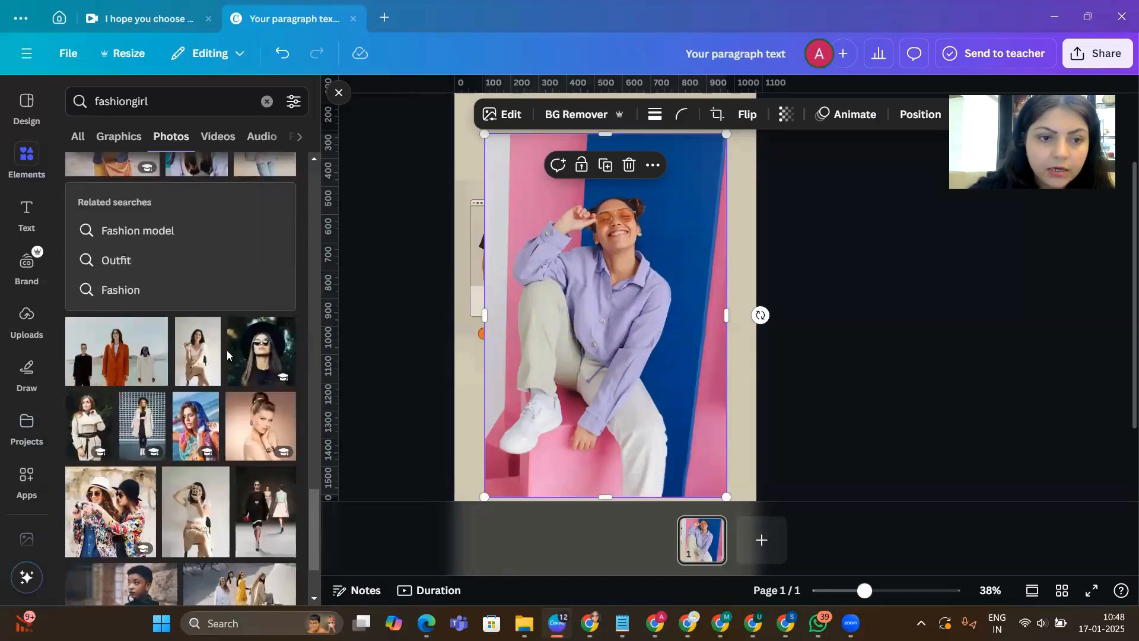
left_click(178, 105)
key("BackSpace")
key("BackSpace")
key("BackSpace")
key("BackSpace")
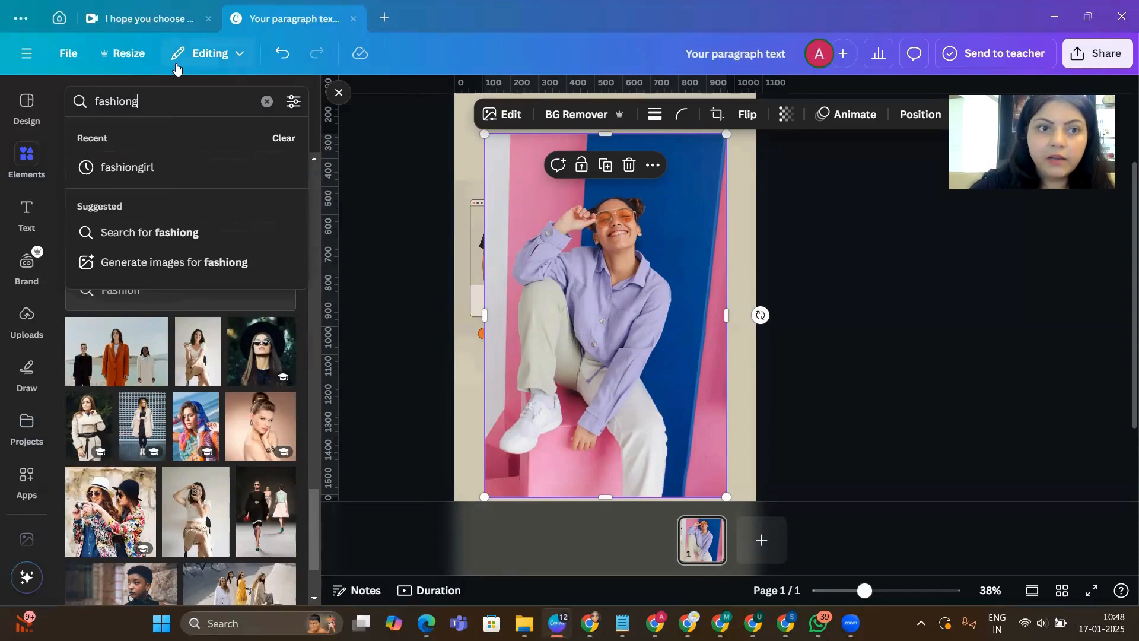
type("teenage")
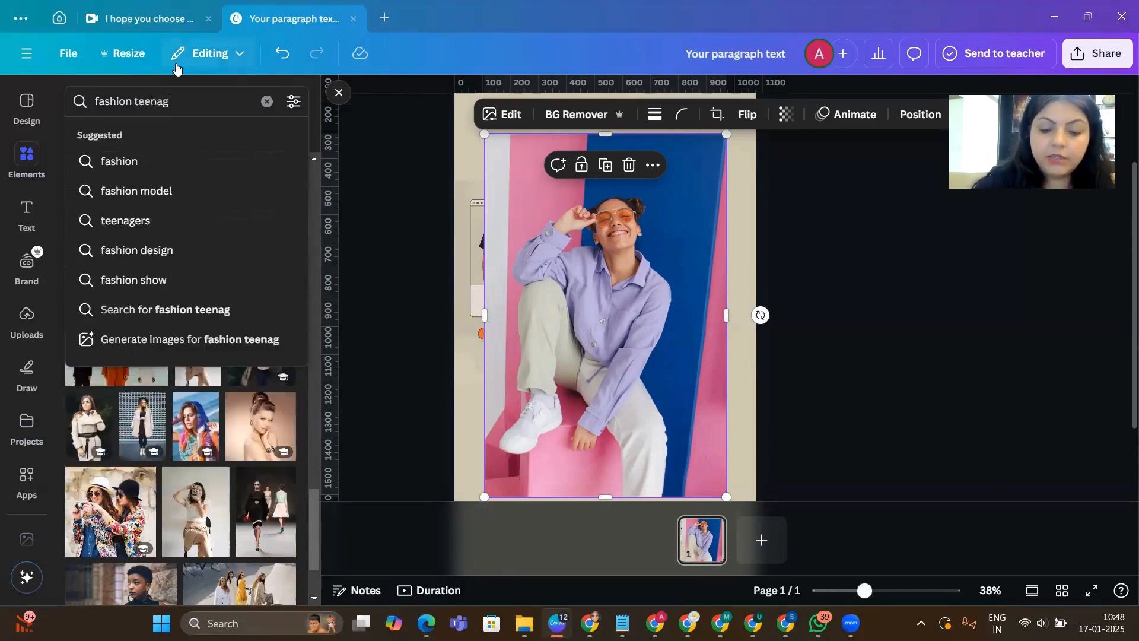
key("Return")
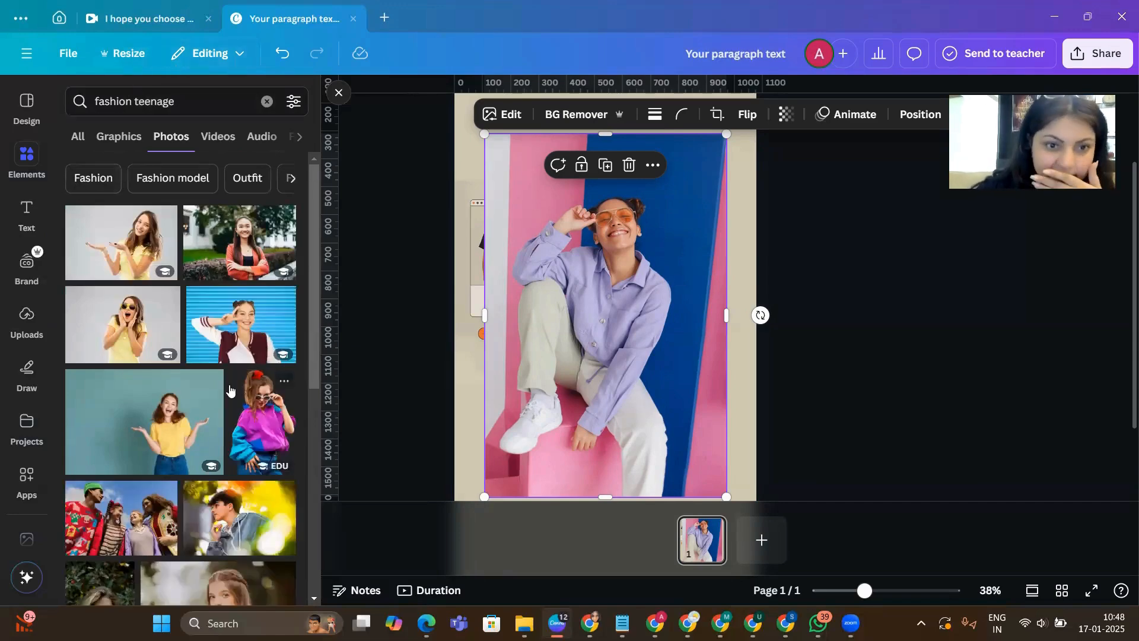
- Try the photo of the girl in a purple and turquoise jacket on the page, and move it off the page
left_click_drag(564, 447, 777, 333)
scroll(110, 471, "down", 3)
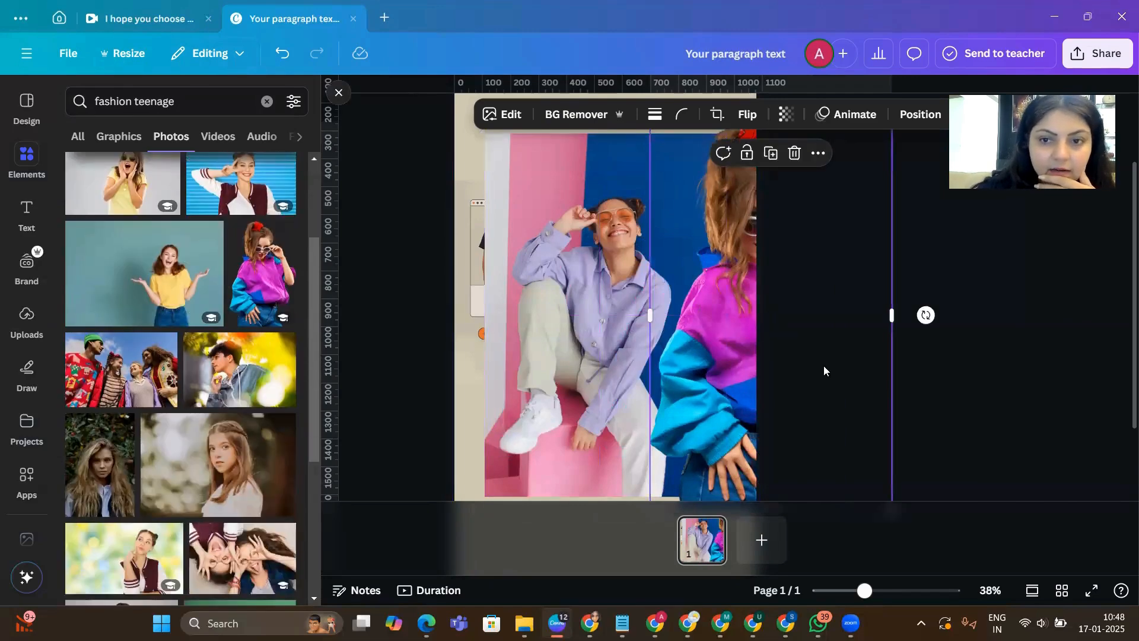
left_click_drag(727, 360, 991, 359)
left_click(419, 445)
- Add the photo of the man in a pink jacket and yellow trousers against a purple backdrop to the page
scroll(138, 419, "down", 5)
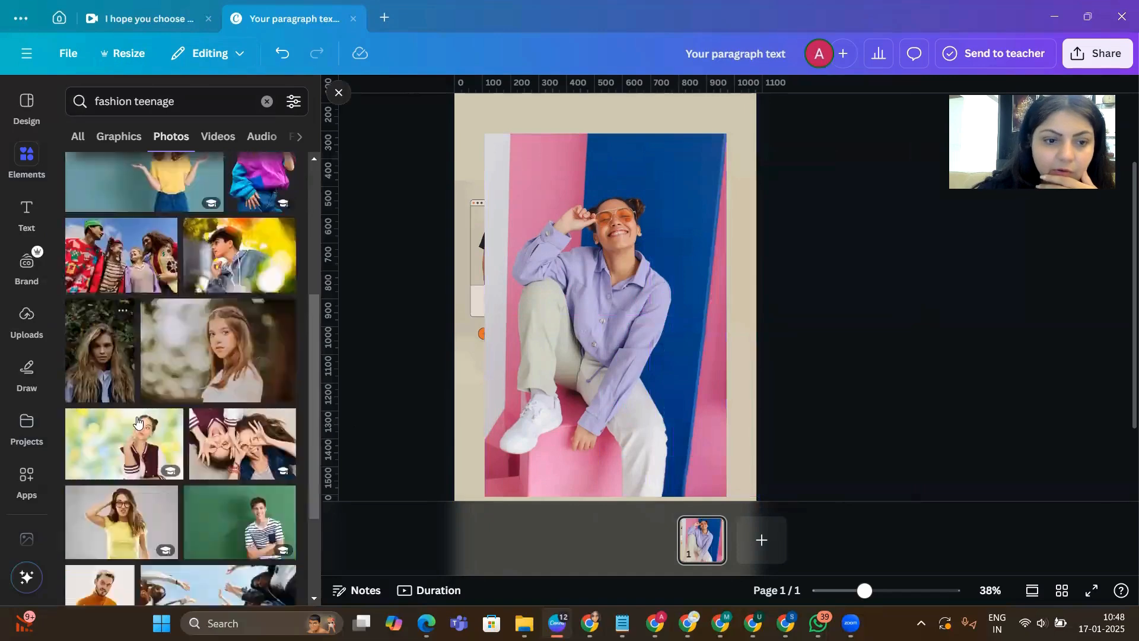
scroll(137, 419, "down", 15)
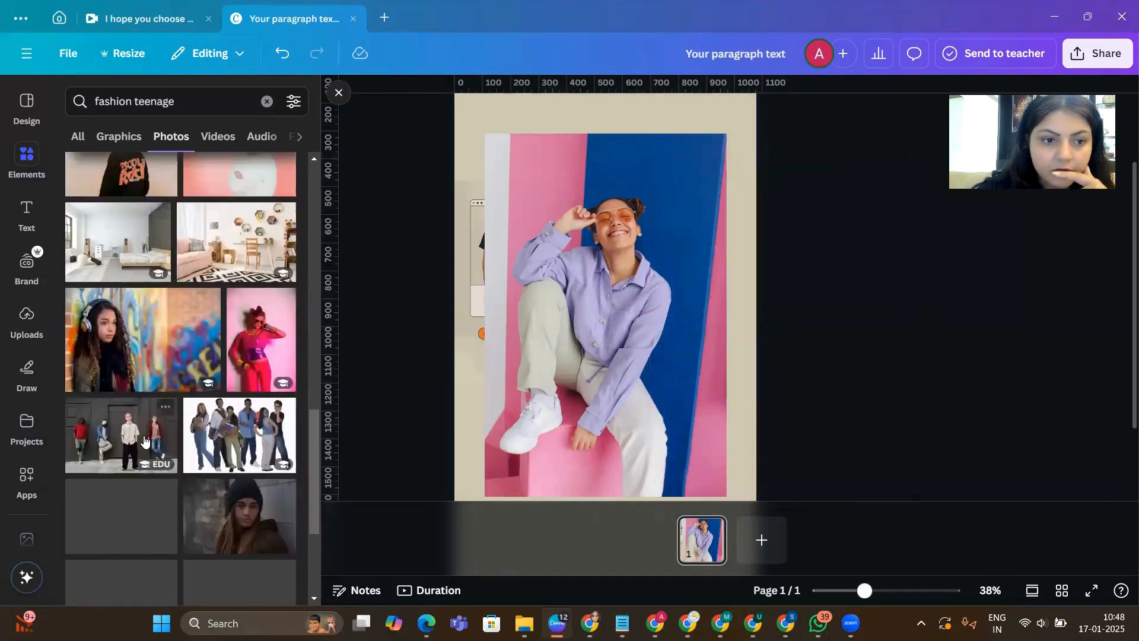
scroll(186, 417, "down", 7)
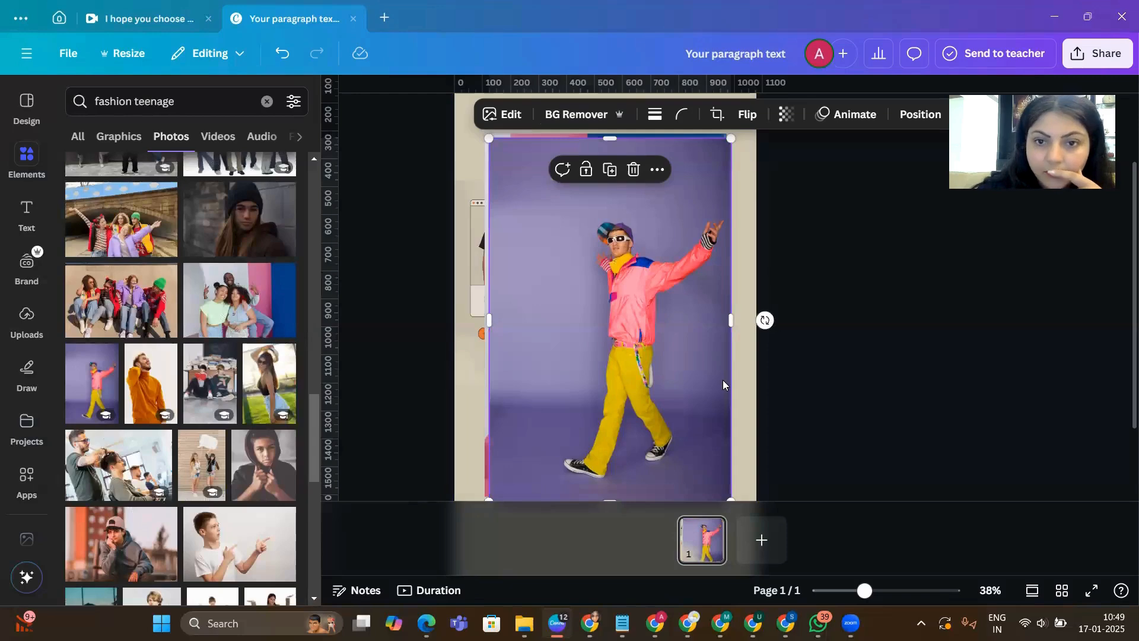
- Look through more "fashion teenage" photos for a suitable model
scroll(288, 454, "down", 10)
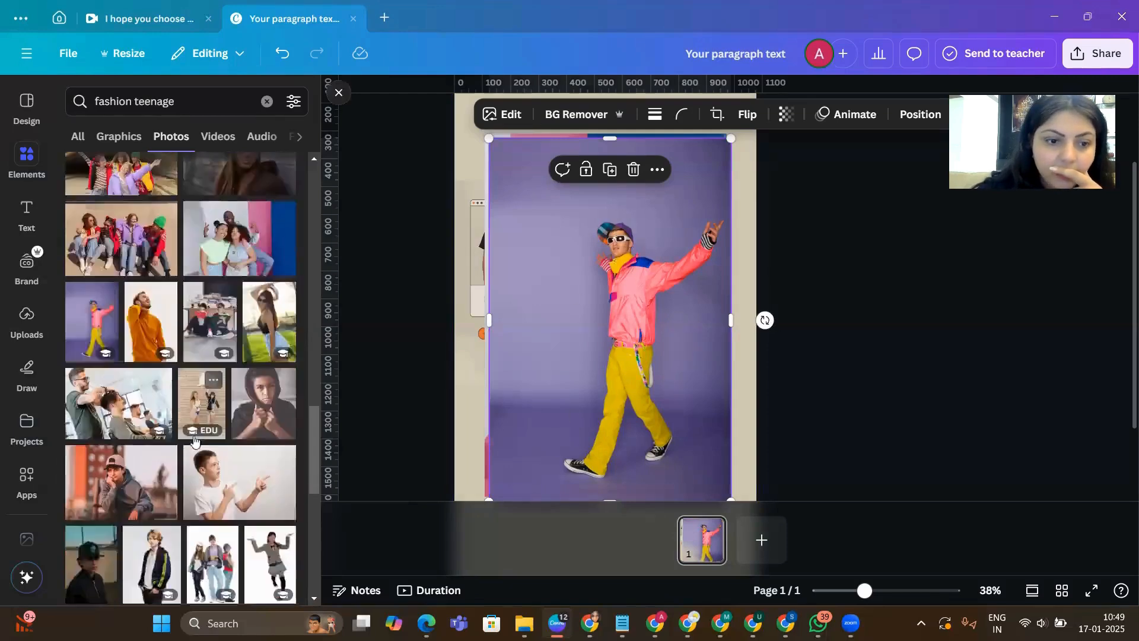
scroll(199, 440, "down", 3)
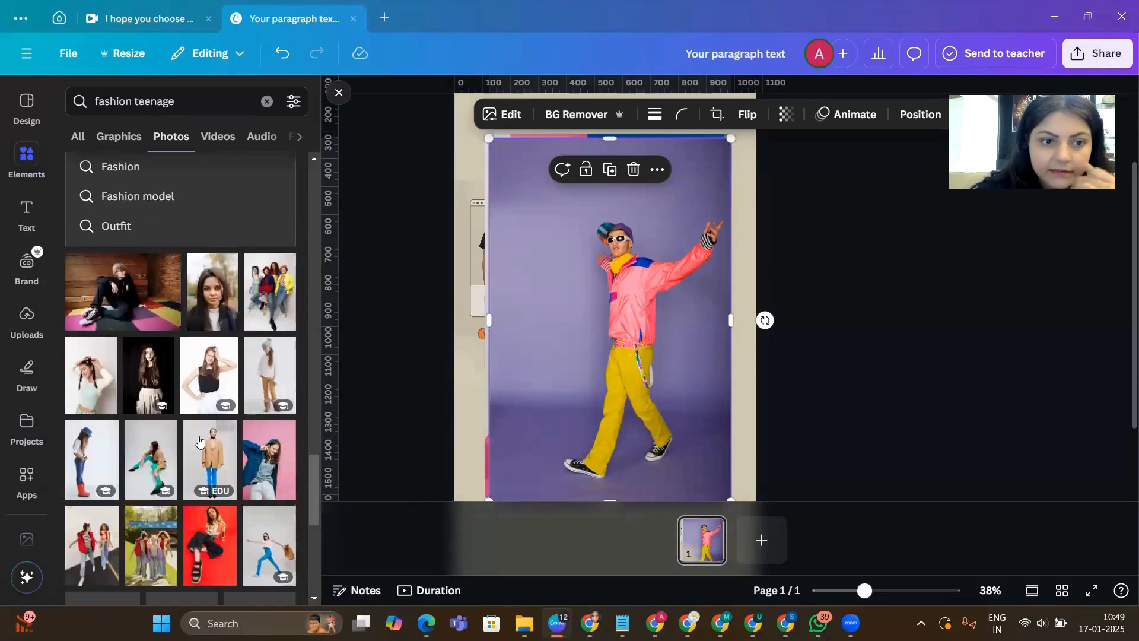
scroll(207, 442, "down", 3)
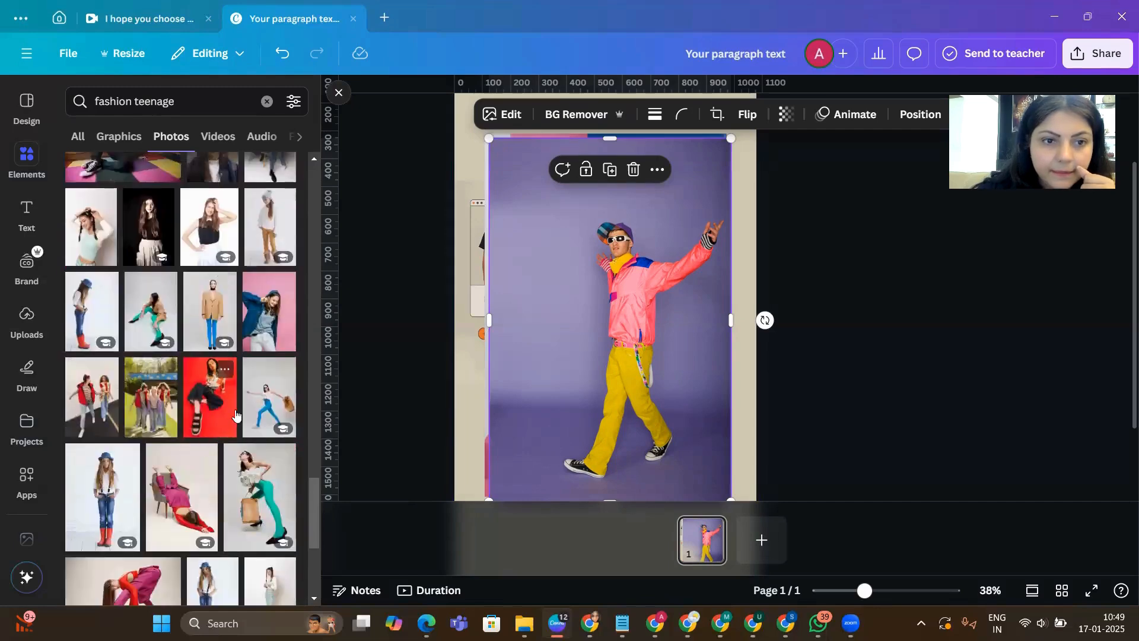
scroll(204, 386, "down", 3)
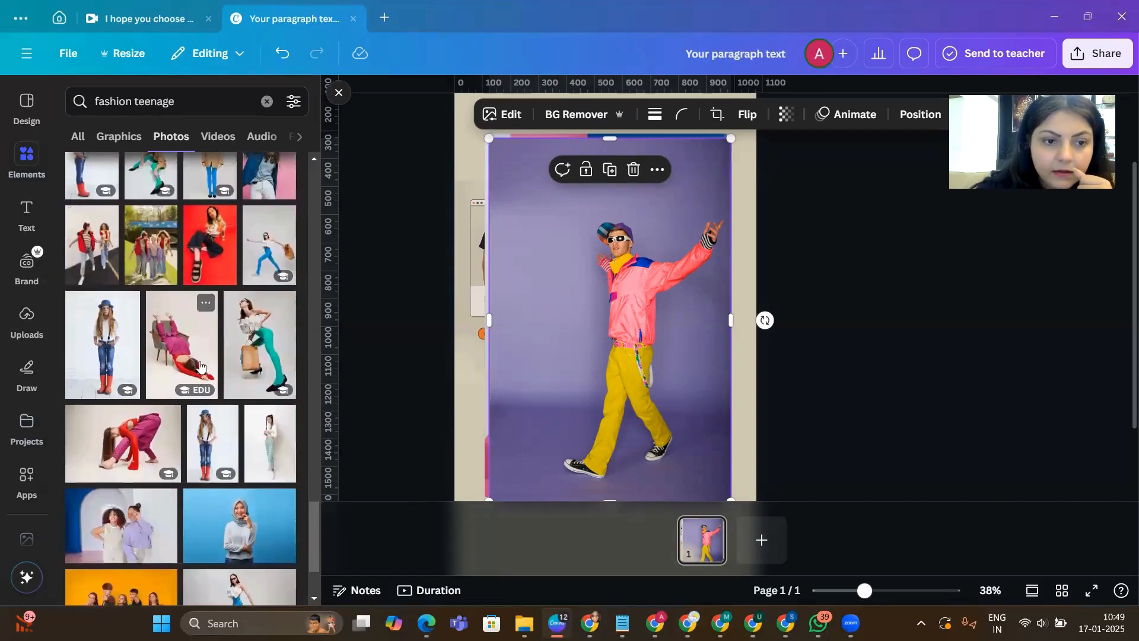
scroll(205, 374, "down", 12)
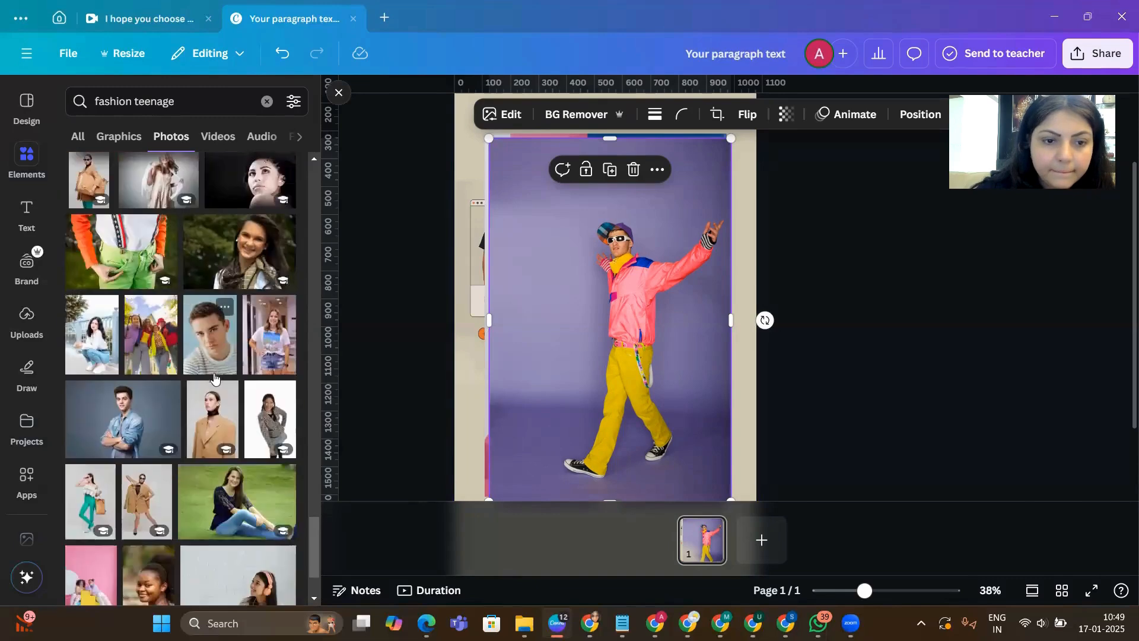
scroll(215, 378, "down", 5)
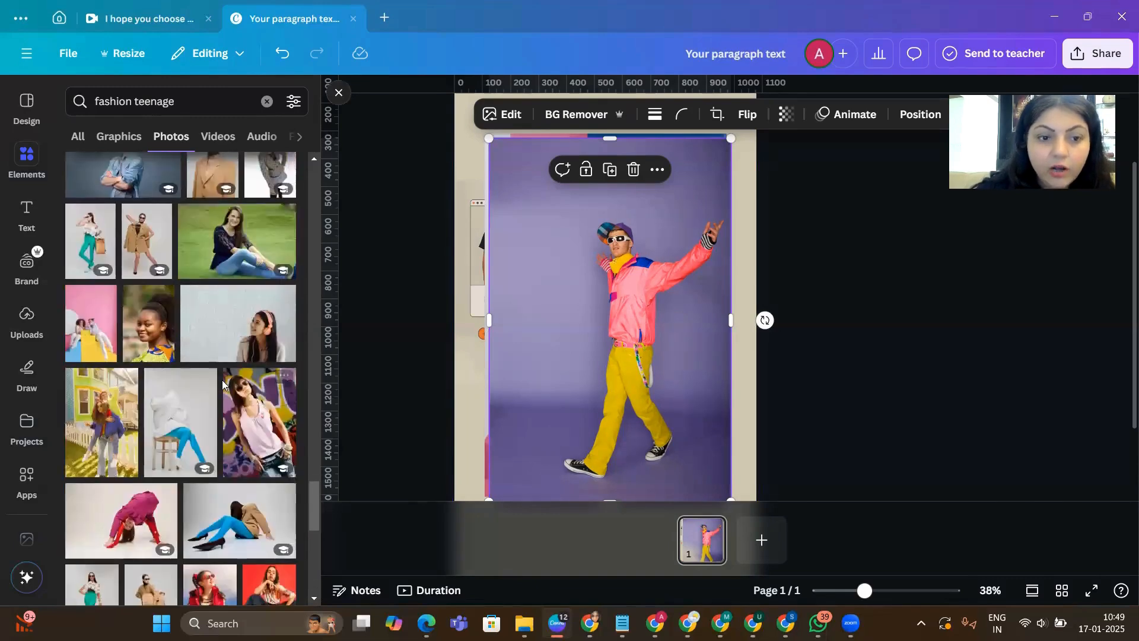
scroll(222, 385, "down", 3)
scroll(219, 391, "down", 3)
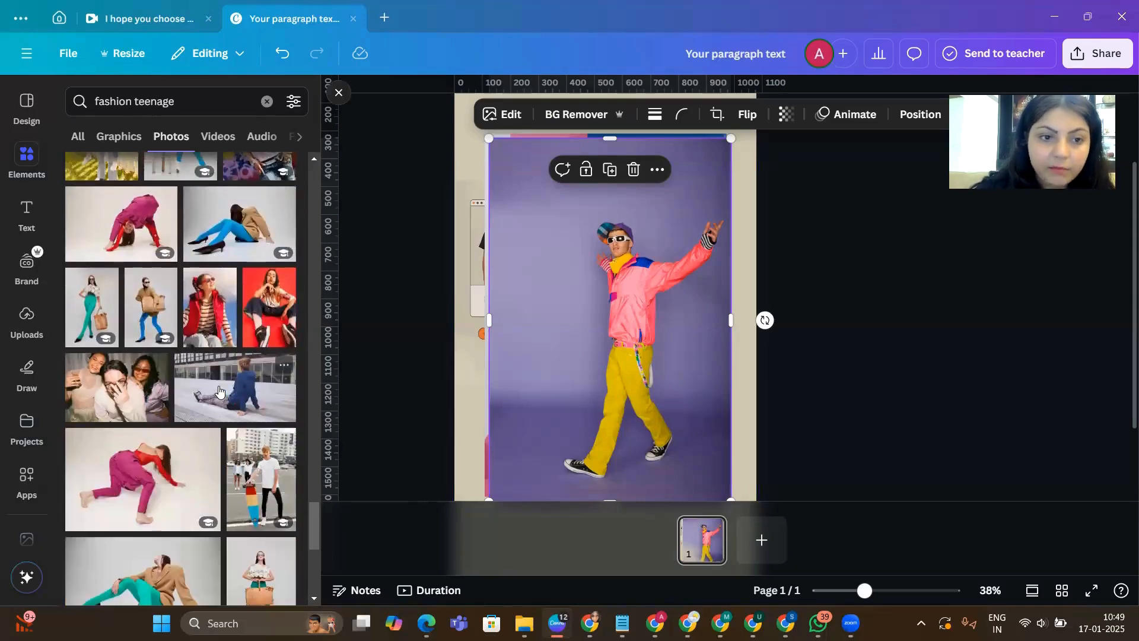
scroll(218, 392, "down", 8)
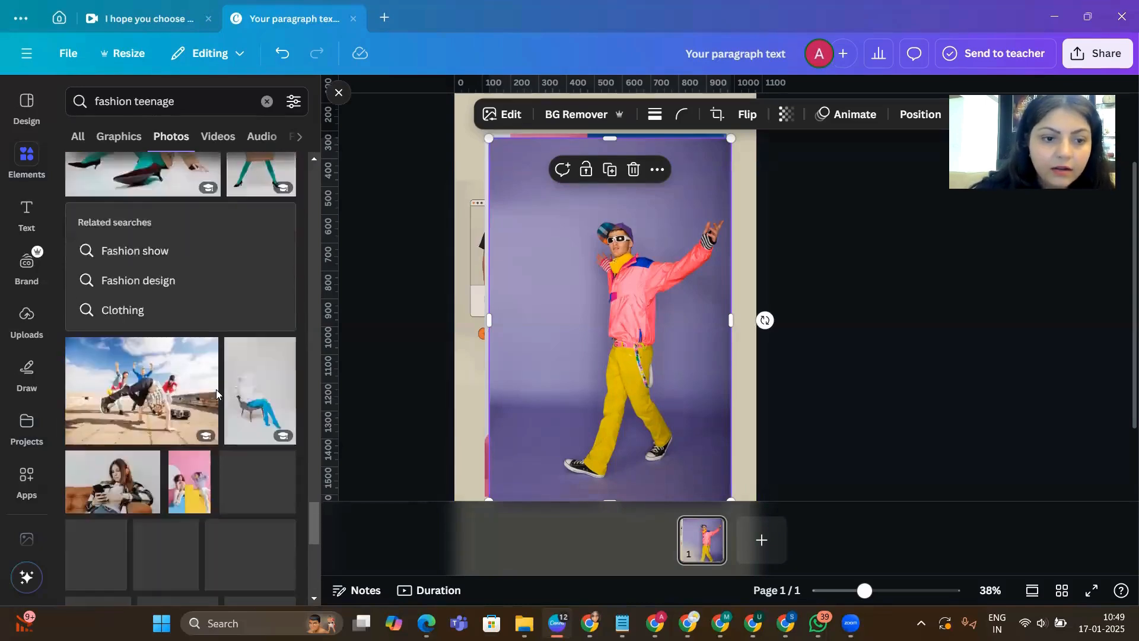
- Search the photos for "fashion teenage model" and add the photo of the standing woman in a black dress to the page
left_click(189, 108)
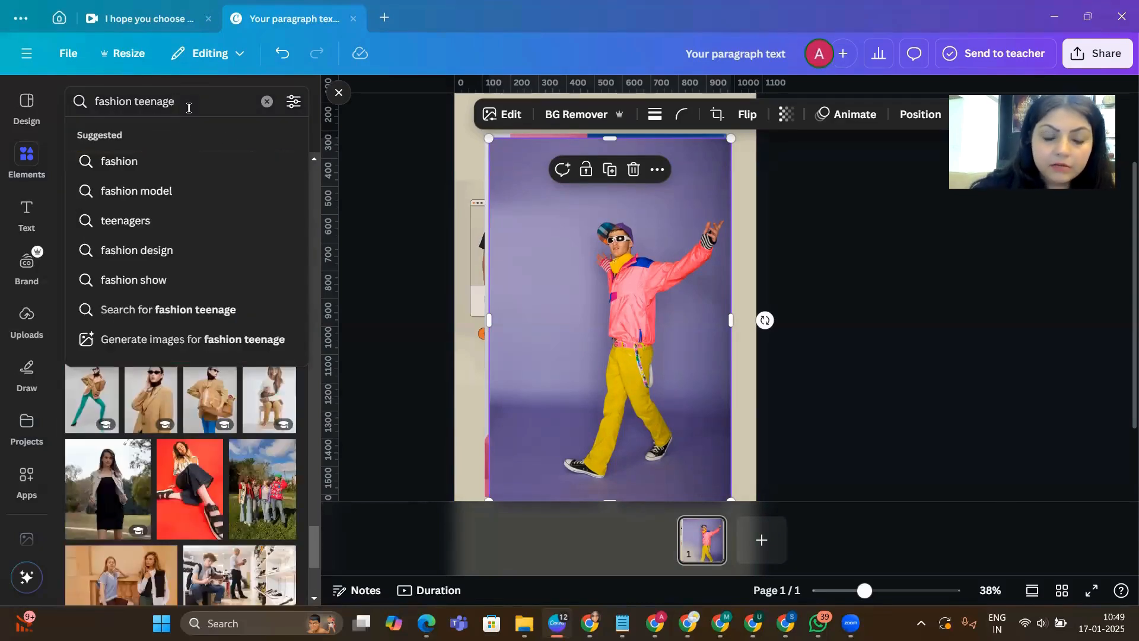
type("model")
key("Return")
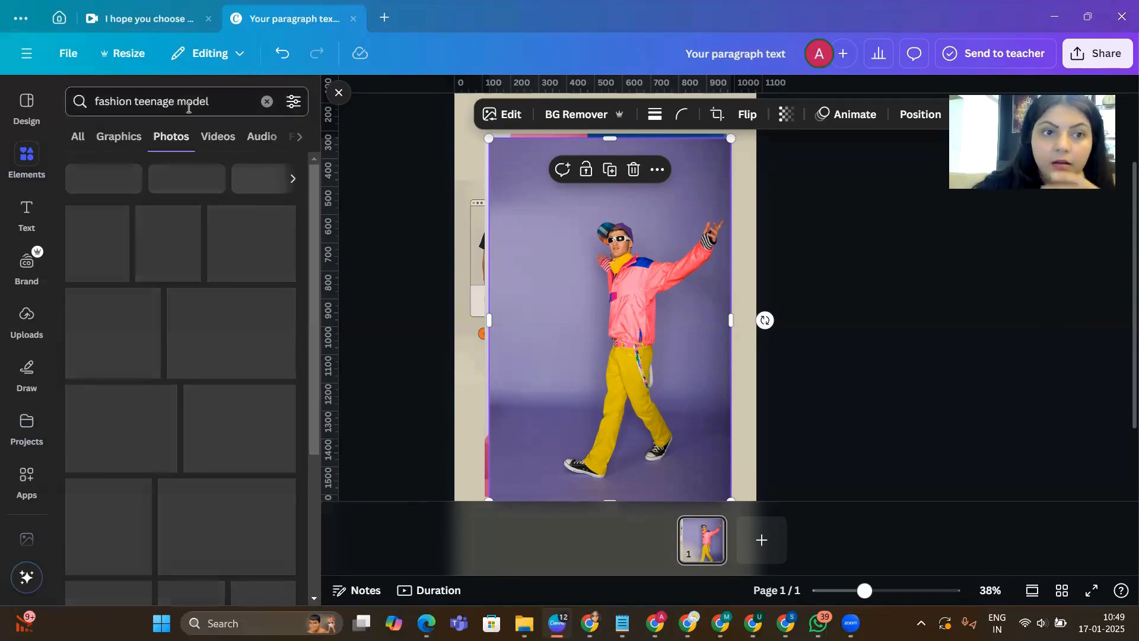
scroll(190, 383, "down", 10)
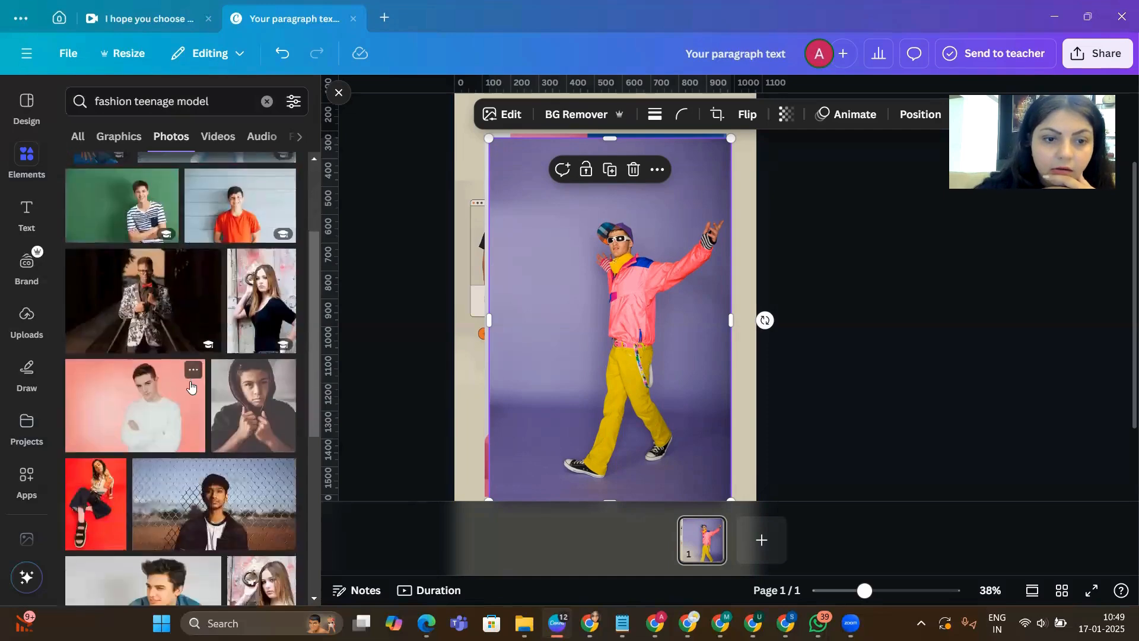
scroll(215, 387, "down", 4)
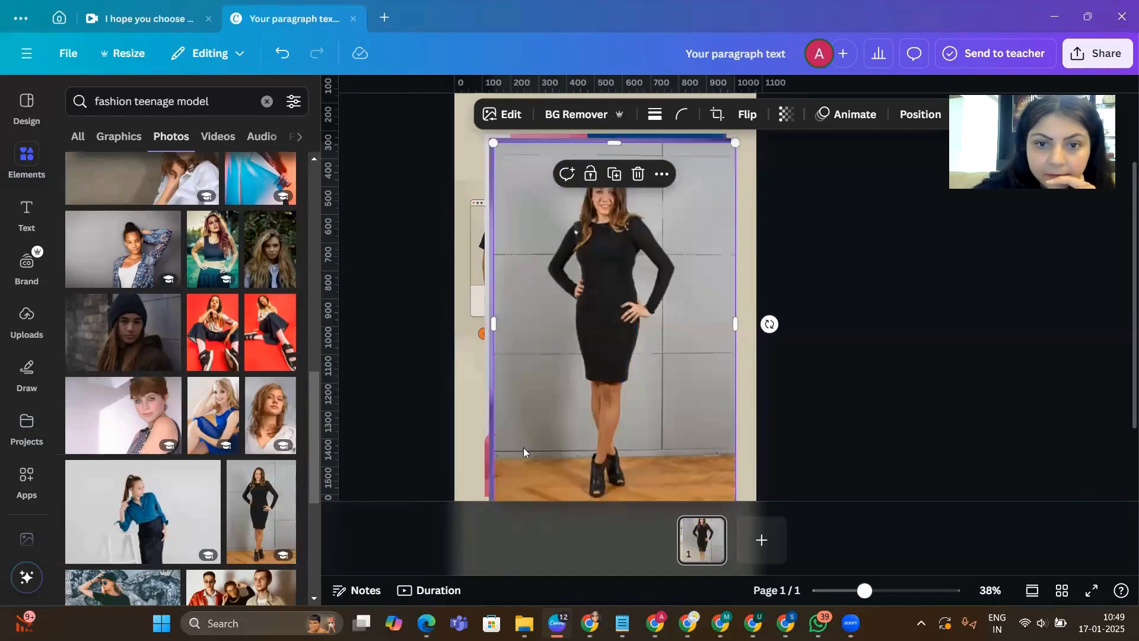
- Look through more "fashion teenage model" photos for another candidate
scroll(199, 456, "down", 10)
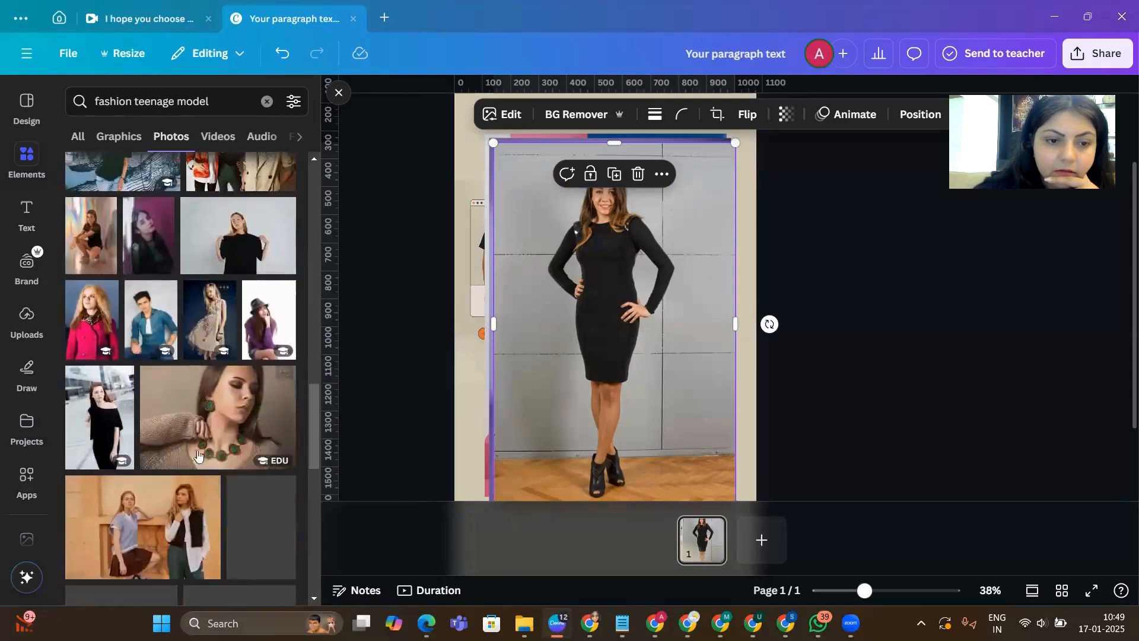
scroll(198, 455, "down", 4)
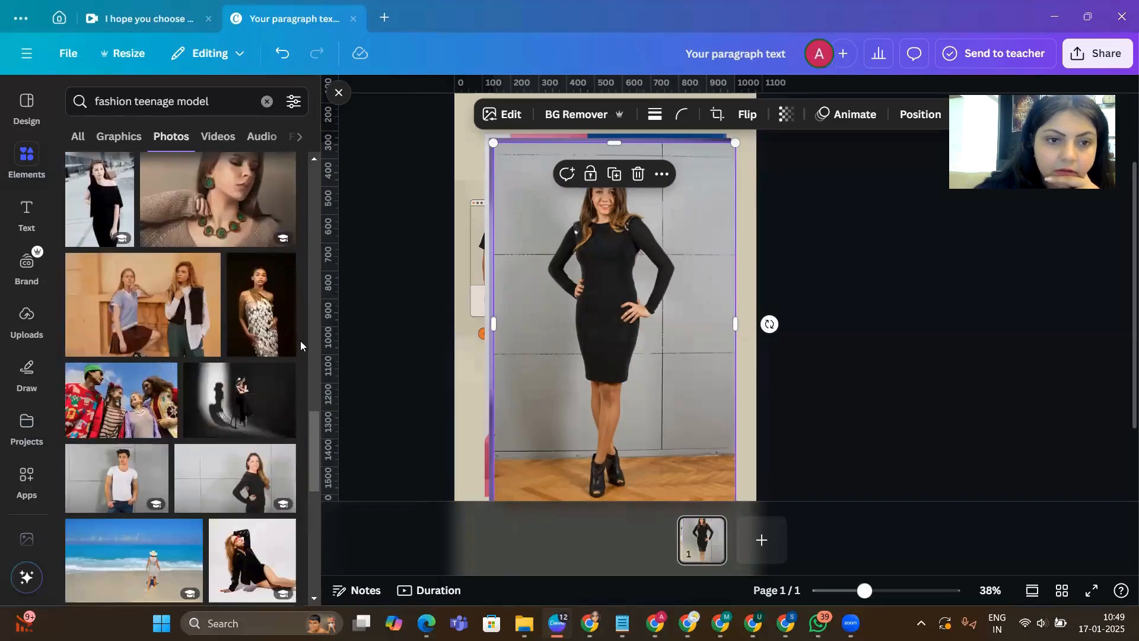
scroll(211, 416, "down", 12)
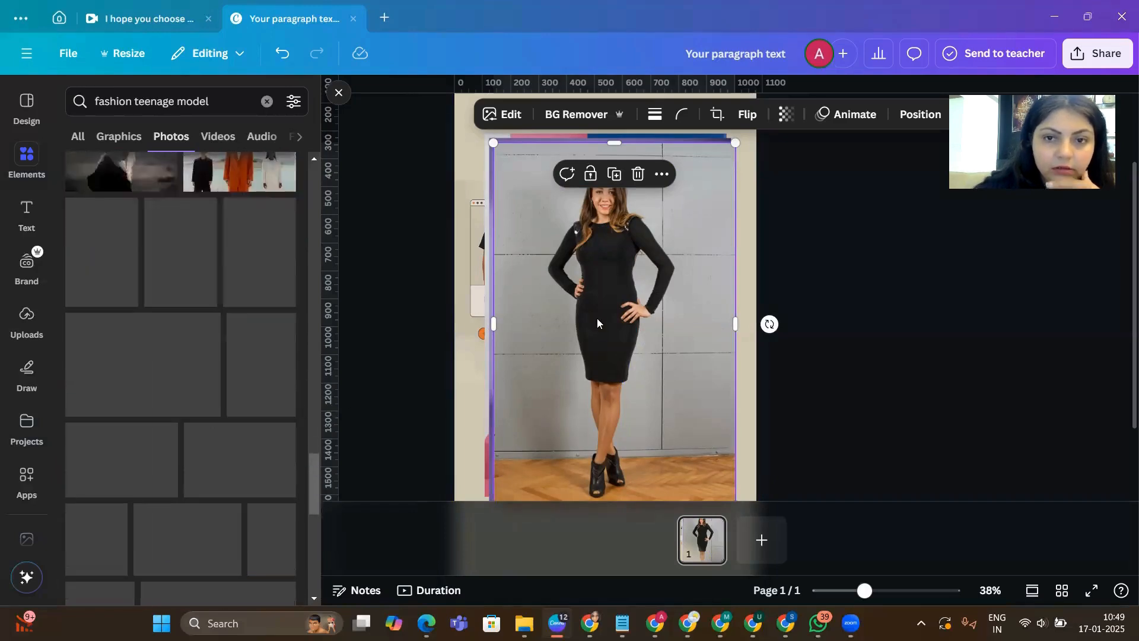
scroll(194, 404, "down", 5)
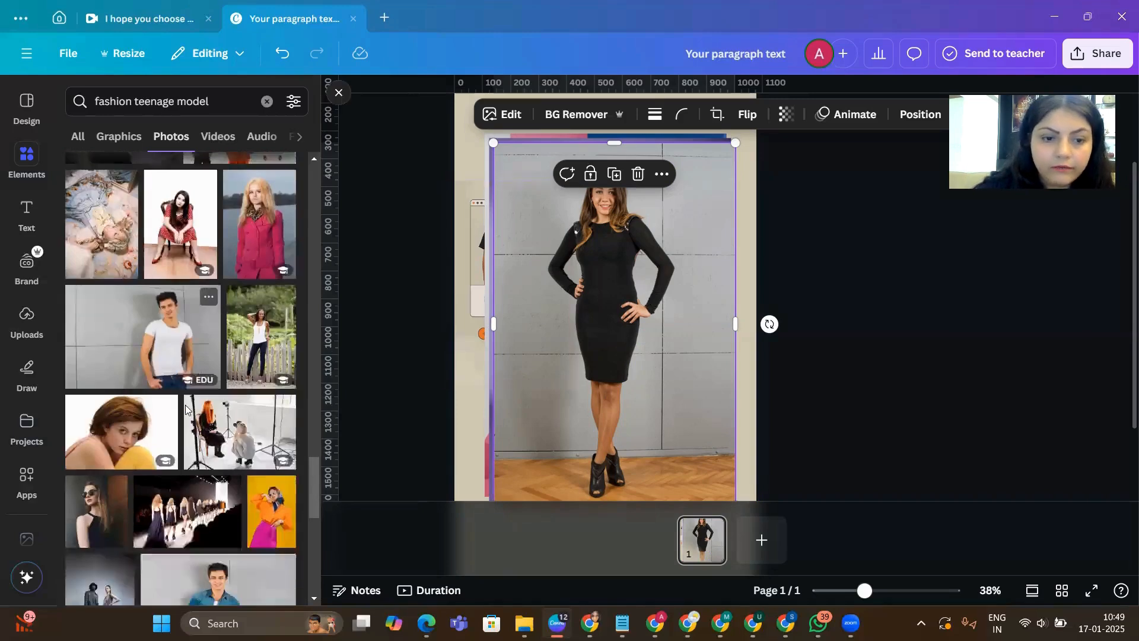
scroll(199, 406, "down", 1)
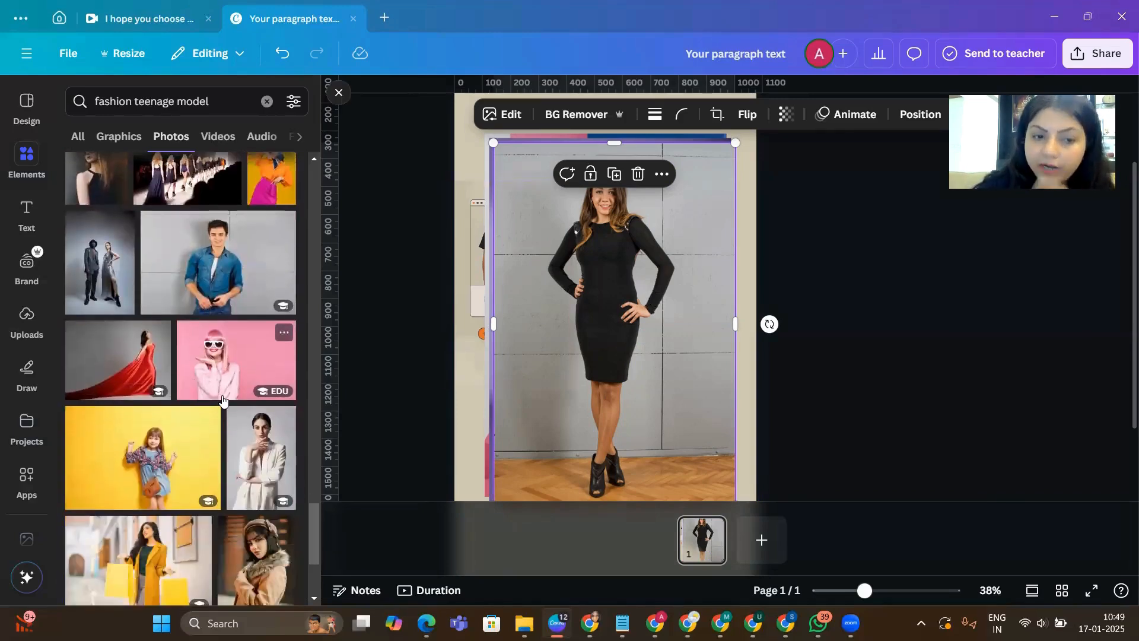
scroll(178, 416, "down", 6)
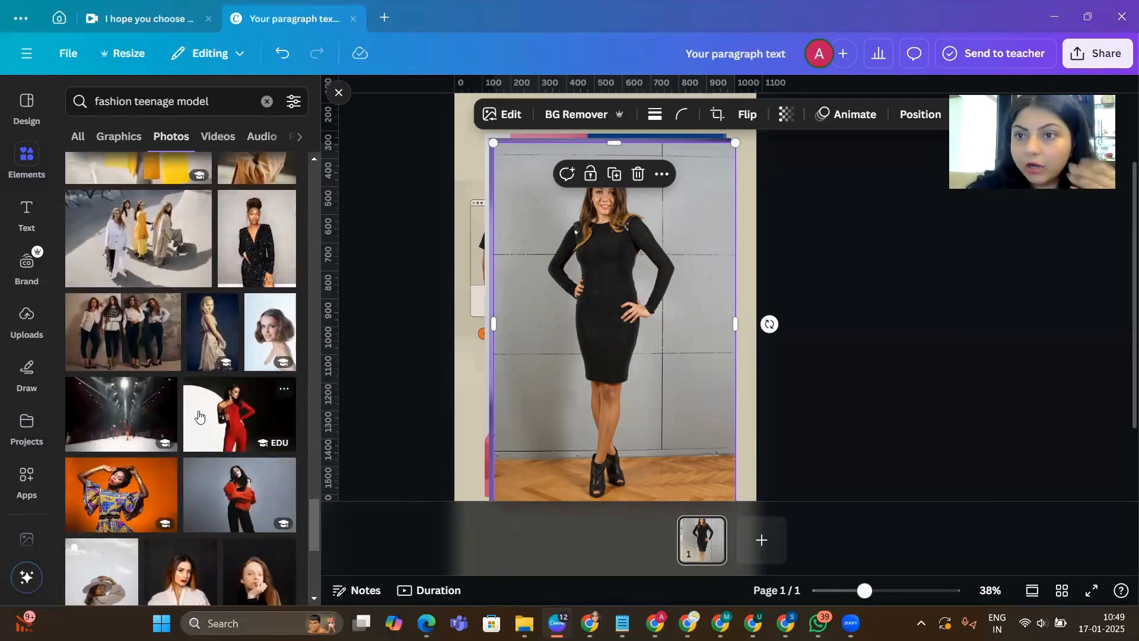
- Remove the background of the photo of the woman in the black dress and move her to the page's left edge
left_click(852, 356)
left_click(624, 320)
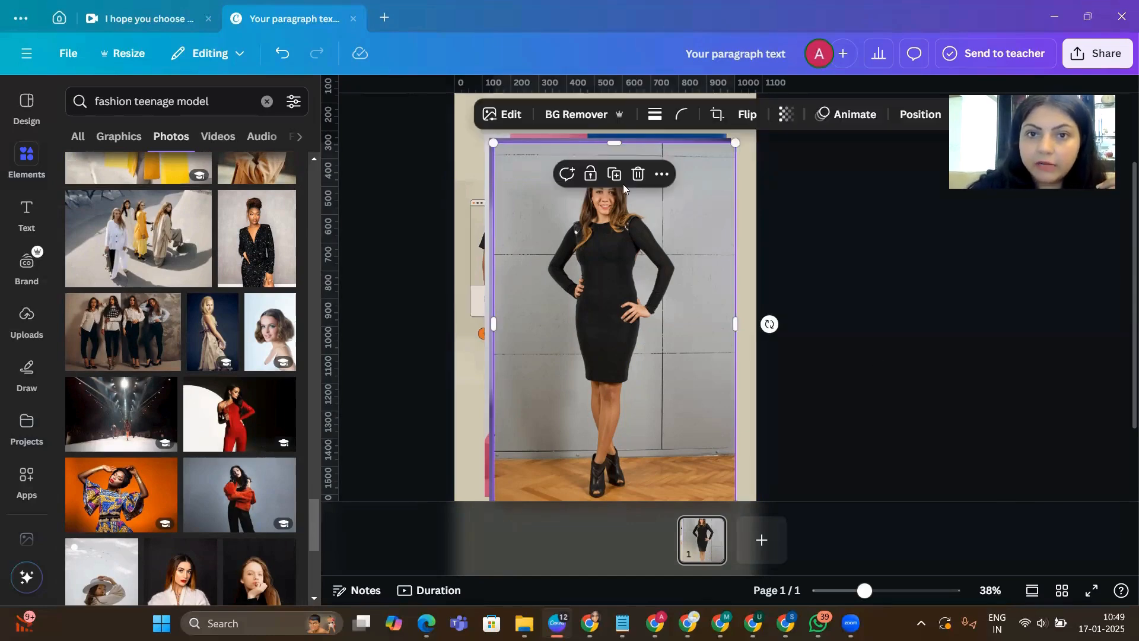
left_click(577, 114)
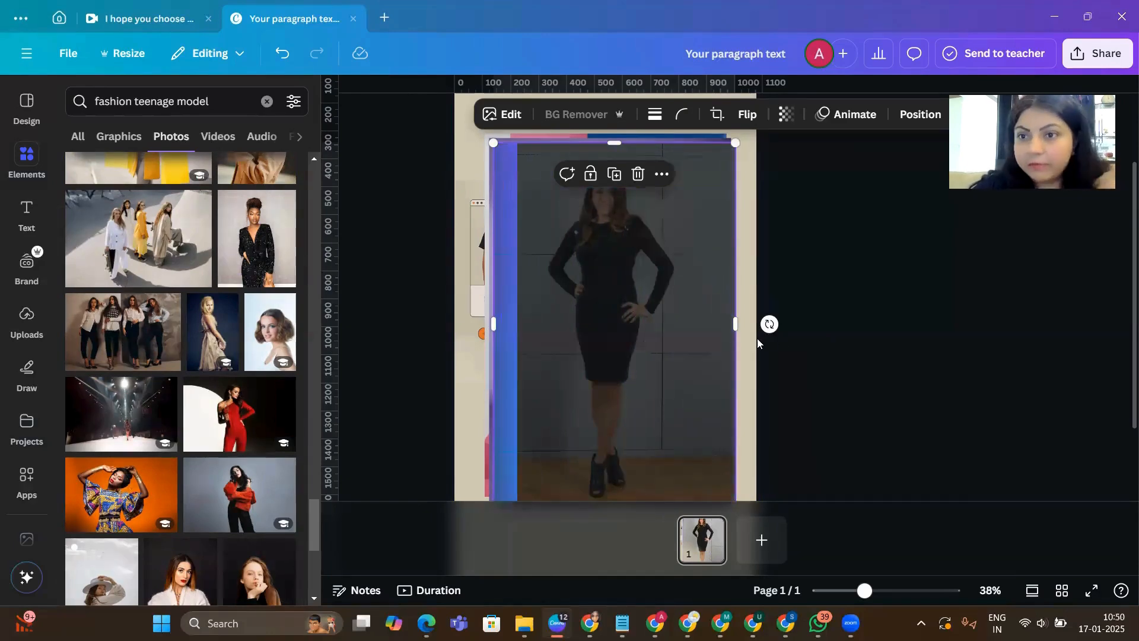
left_click_drag(635, 317, 521, 317)
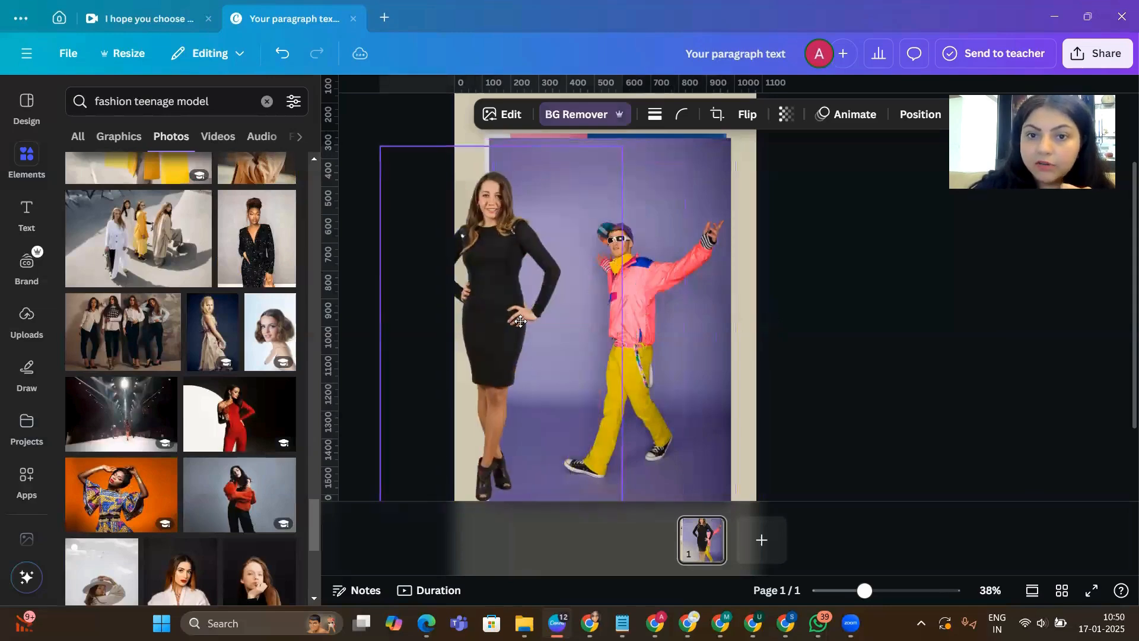
- Remove the background of the photo of the man in the pink jacket and move him left, over the woman in black
left_click(726, 325)
left_click(576, 114)
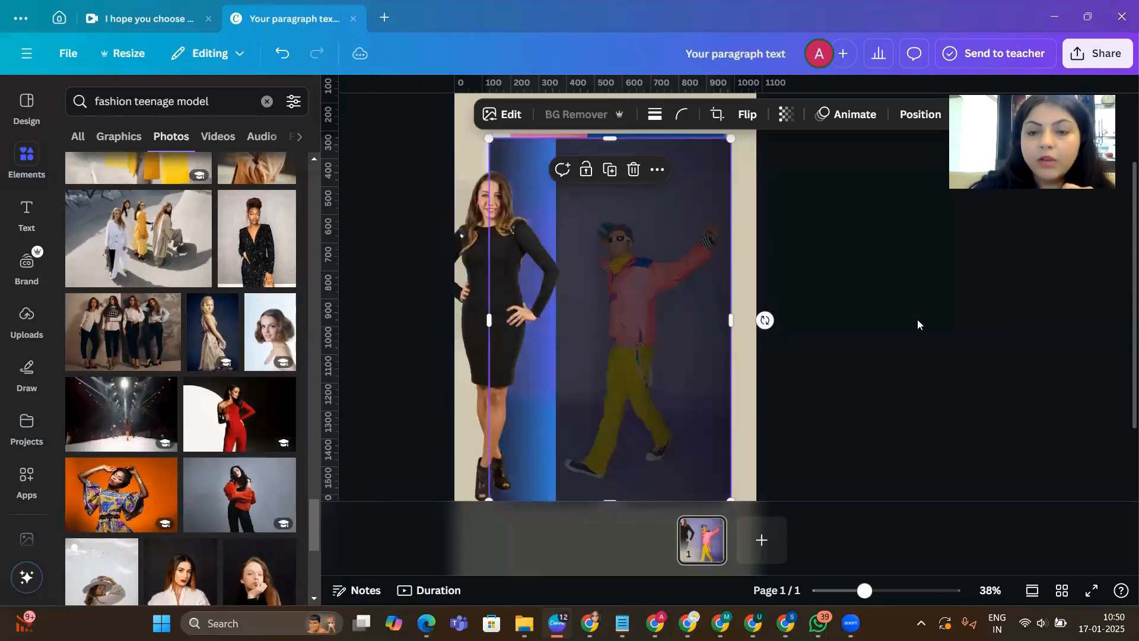
left_click_drag(611, 326, 470, 350)
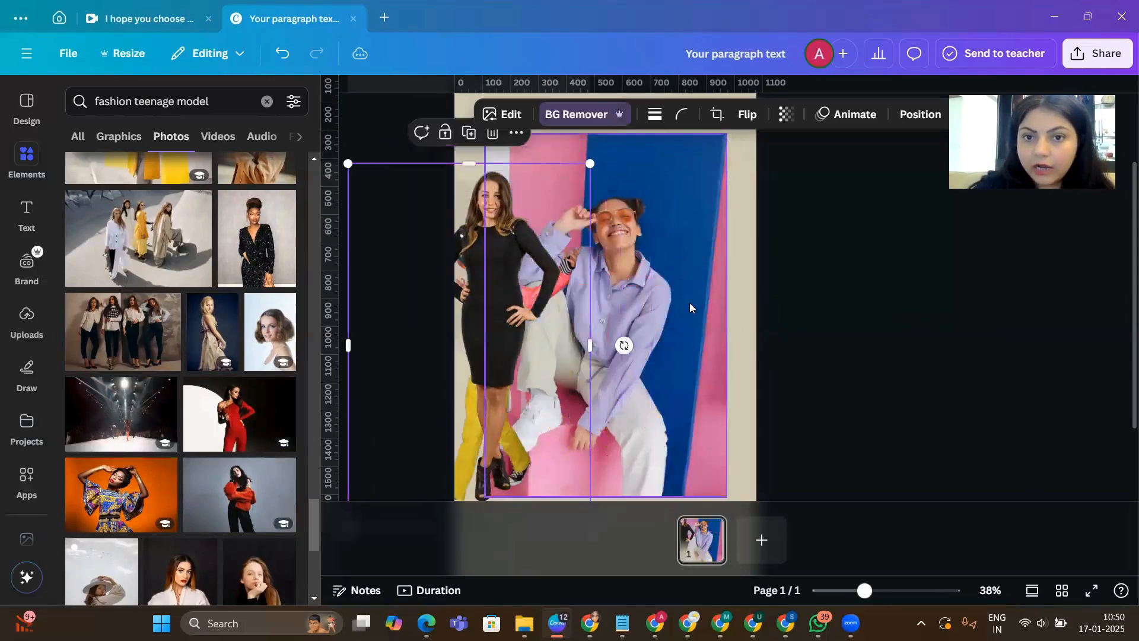
- Remove the background of the photo of the seated woman in the lilac shirt
left_click(669, 305)
left_click(579, 116)
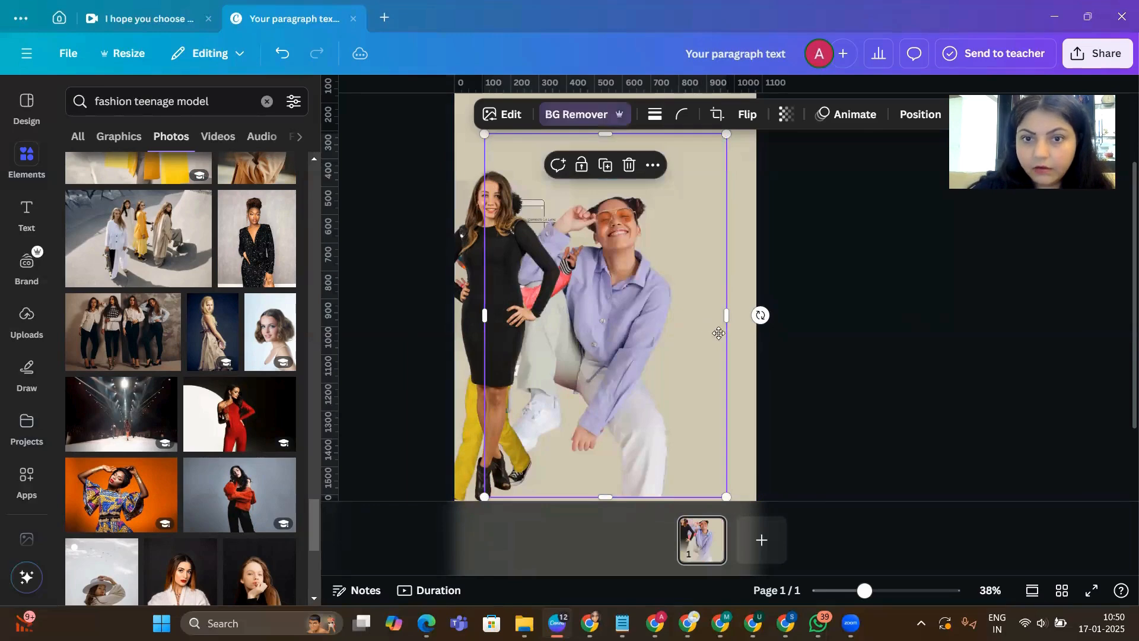
- Move the seated woman in the lilac shirt to the page's right edge and crop both sides of the capped woman's photo
left_click_drag(719, 333, 804, 320)
left_click(688, 337)
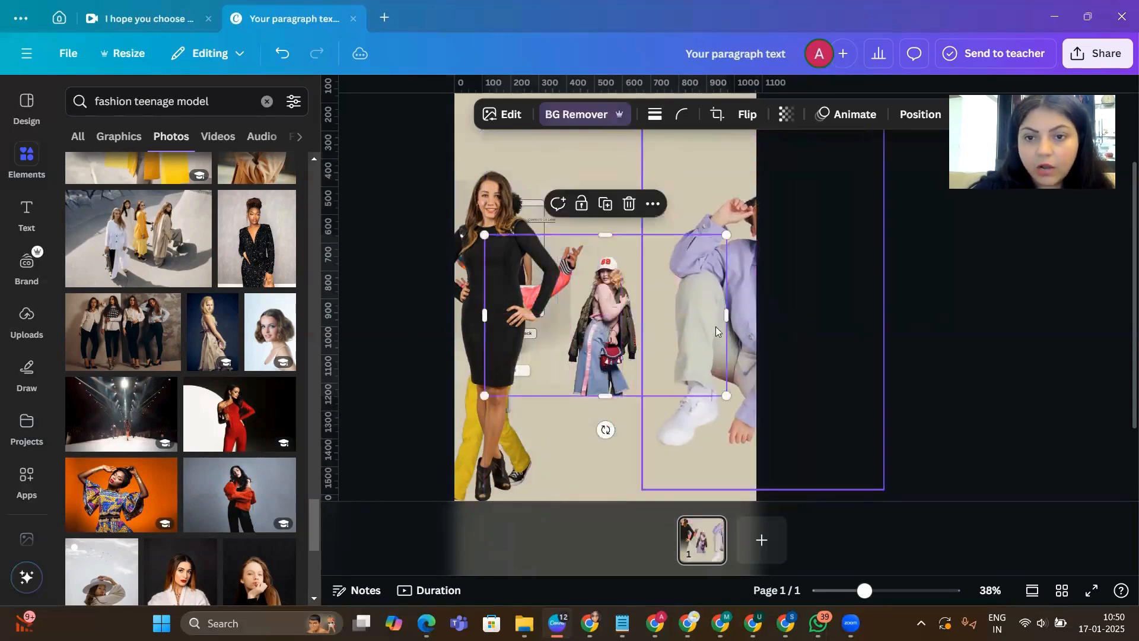
left_click_drag(725, 325, 652, 331)
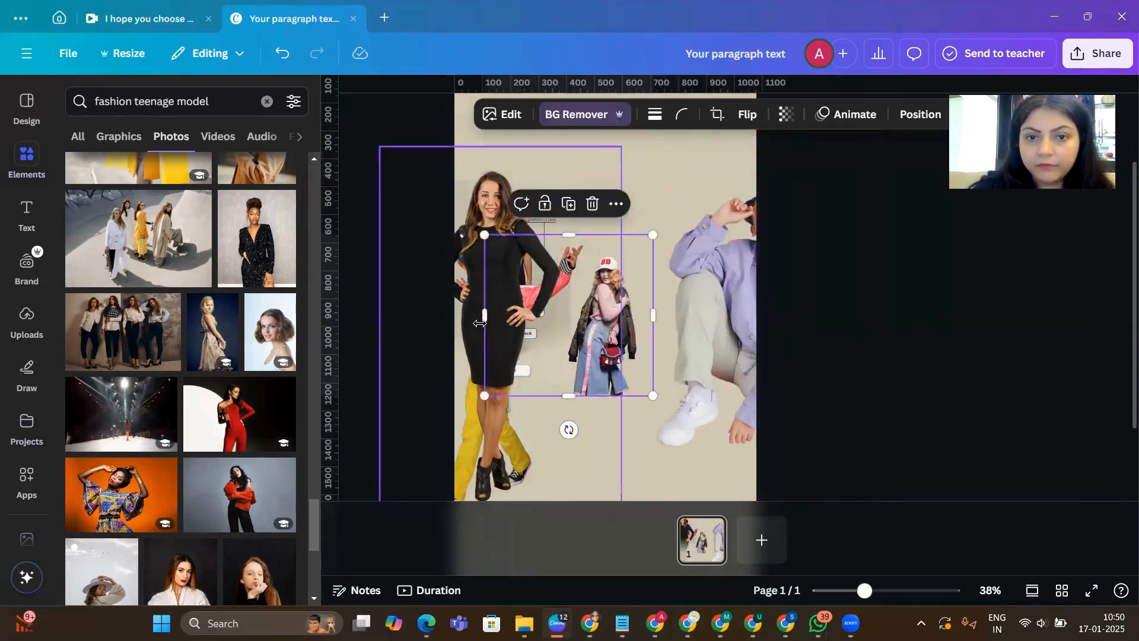
left_click_drag(480, 323, 513, 323)
scroll(689, 281, "up", 3)
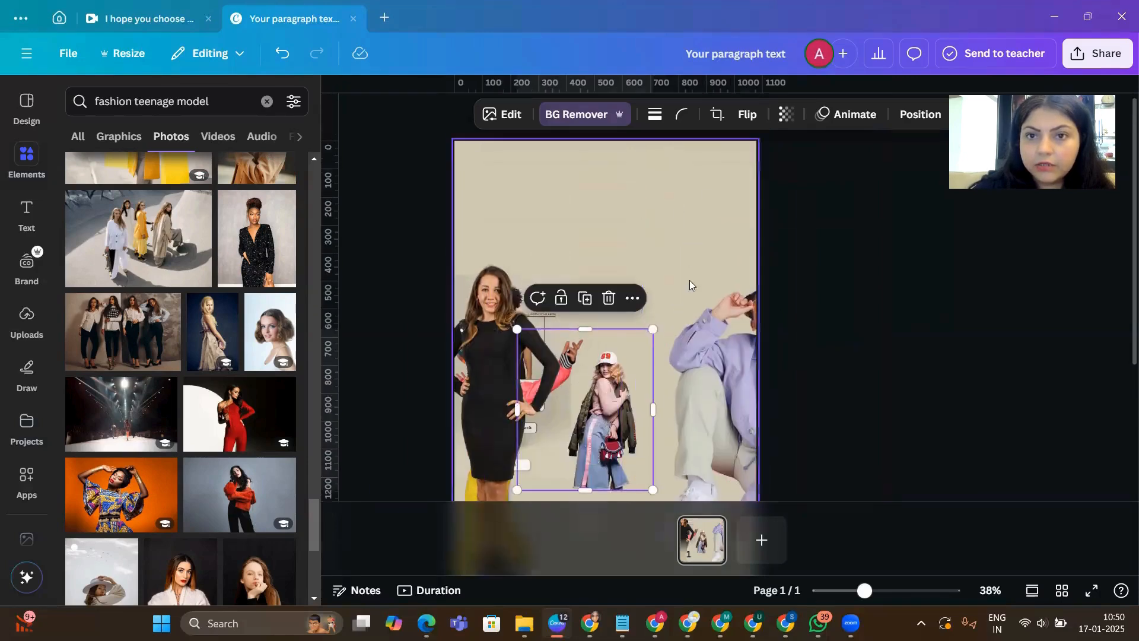
left_click(774, 232)
- Duplicate the page and clear the black-dress, pink-jacket and lilac-shirt models from the copy
scroll(680, 311, "down", 5)
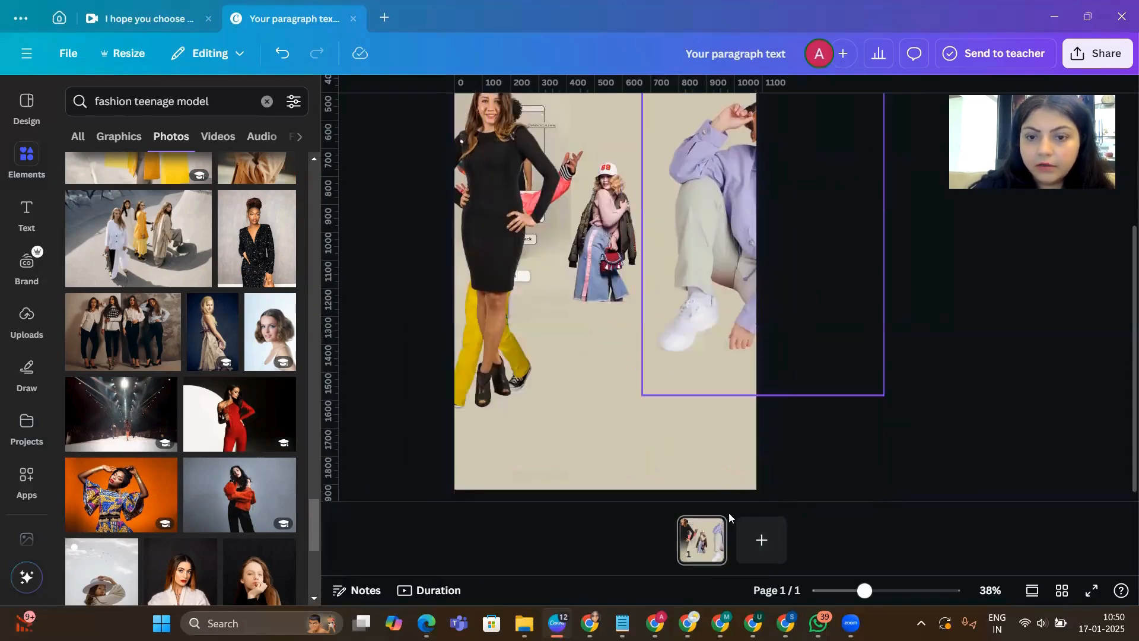
left_click(712, 528)
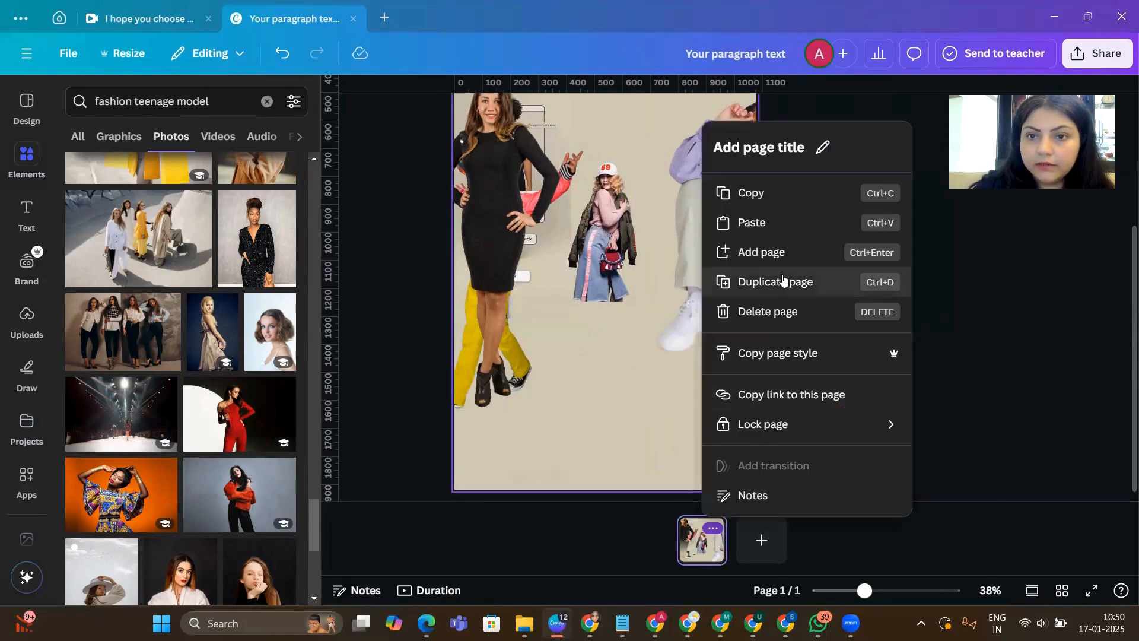
left_click(772, 281)
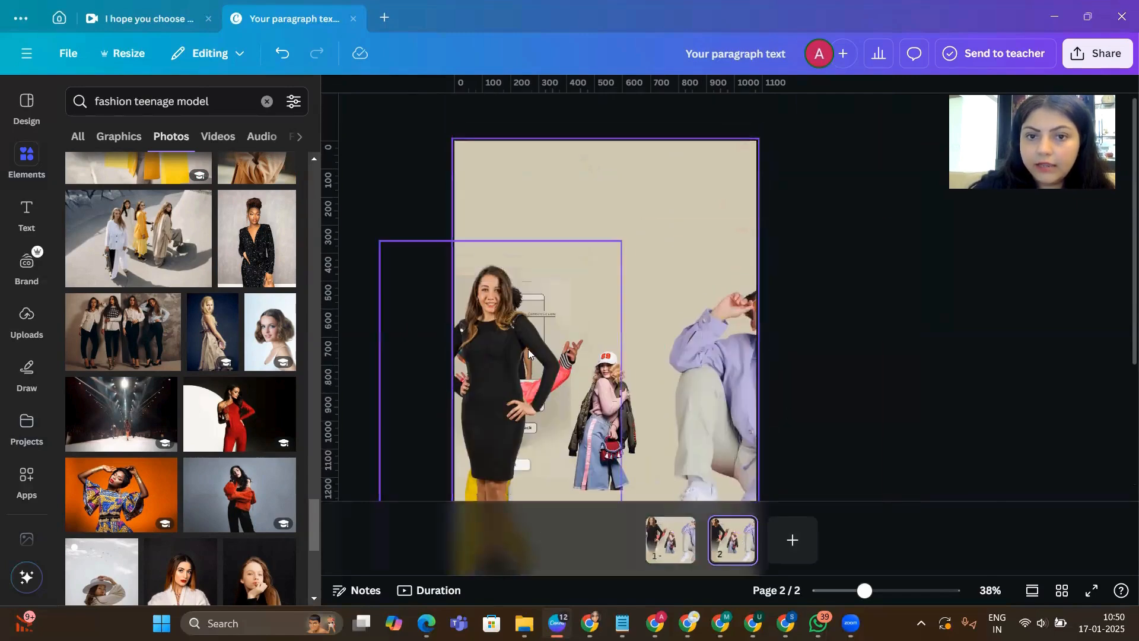
left_click_drag(878, 268, 891, 270)
left_click_drag(501, 372, 976, 374)
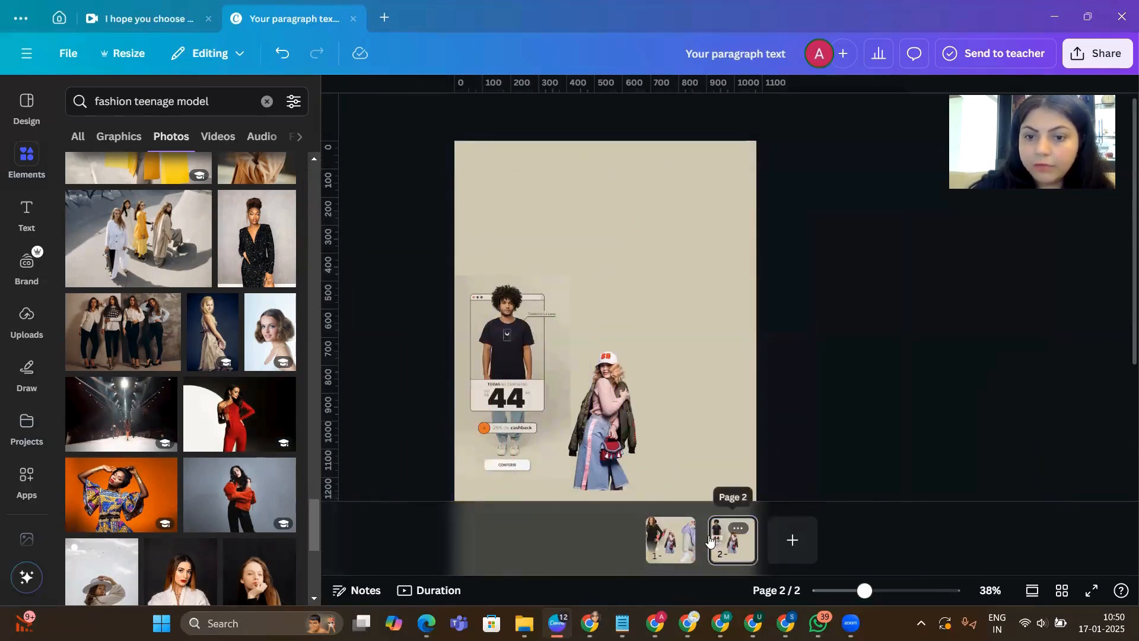
- Enlarge the woman in the cap and place her with her trouser hems at the page's bottom edge
left_click(623, 436)
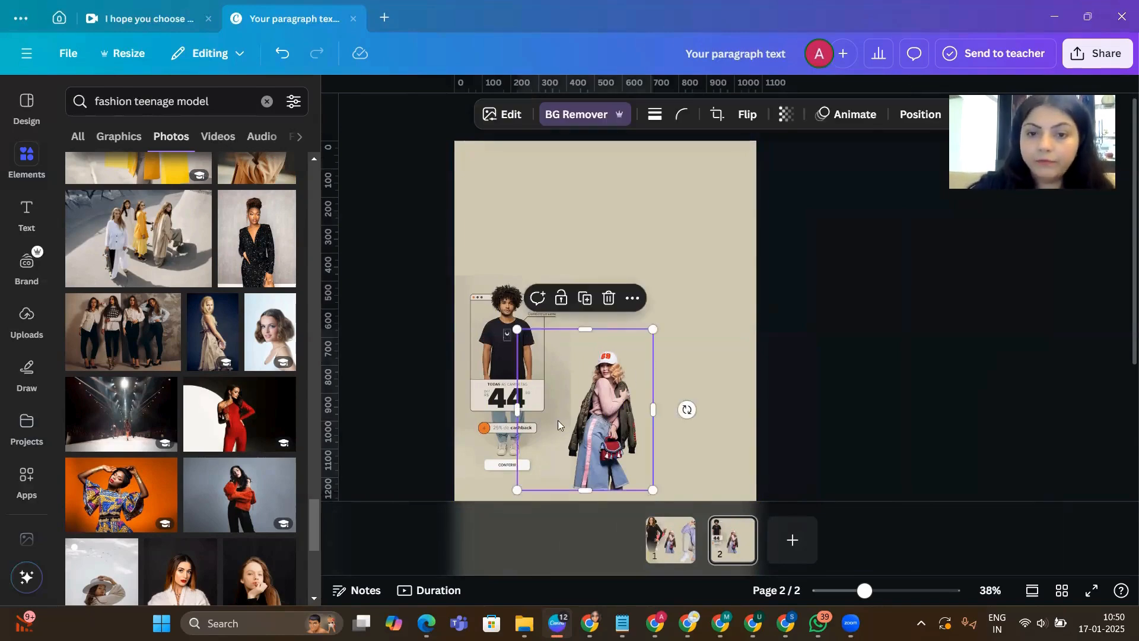
left_click_drag(554, 415, 558, 410)
left_click_drag(616, 332, 462, 196)
left_click_drag(546, 315, 601, 334)
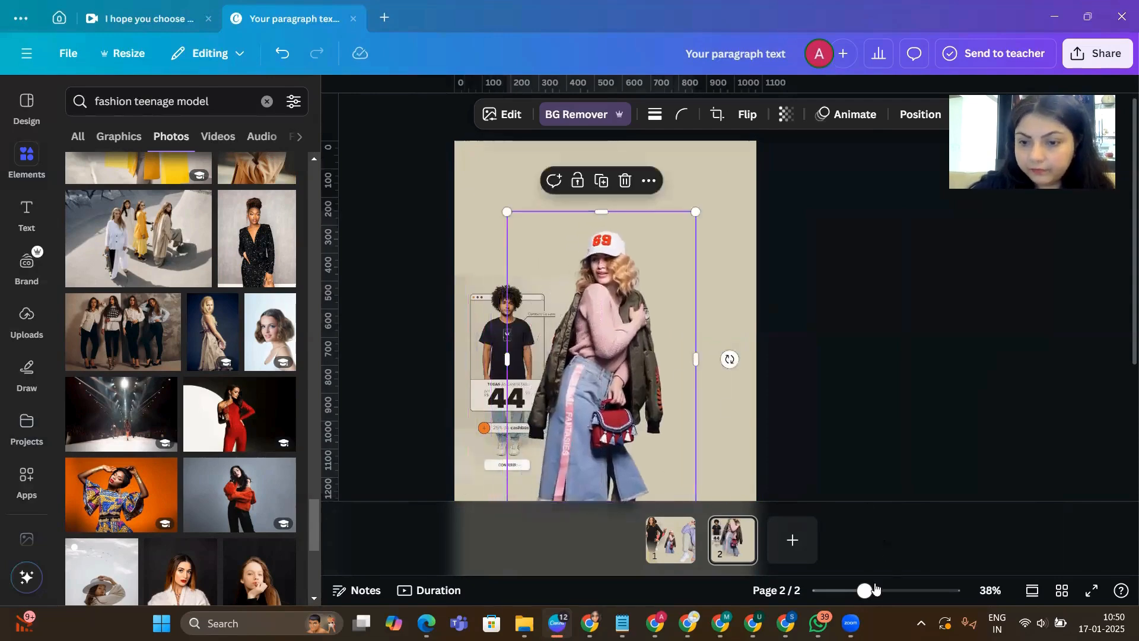
left_click_drag(869, 596, 859, 595)
scroll(730, 403, "down", 2)
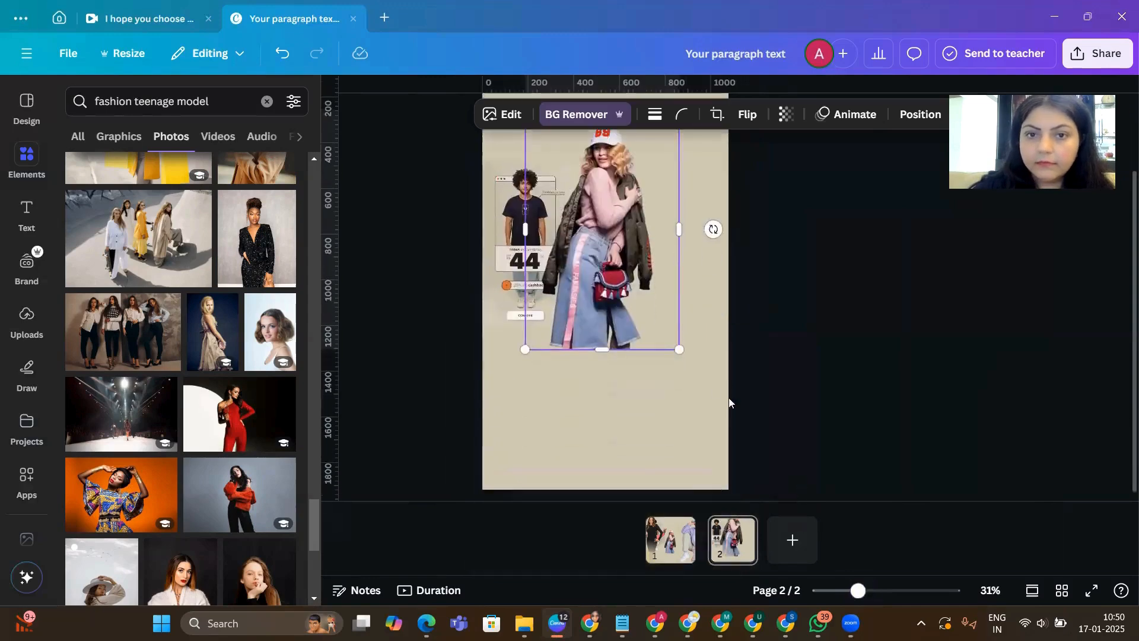
mouse_move(633, 336)
left_mouse_down()
mouse_move(635, 468)
mouse_move(650, 349)
mouse_move(623, 363)
mouse_move(725, 466)
mouse_move(629, 346)
left_mouse_up()
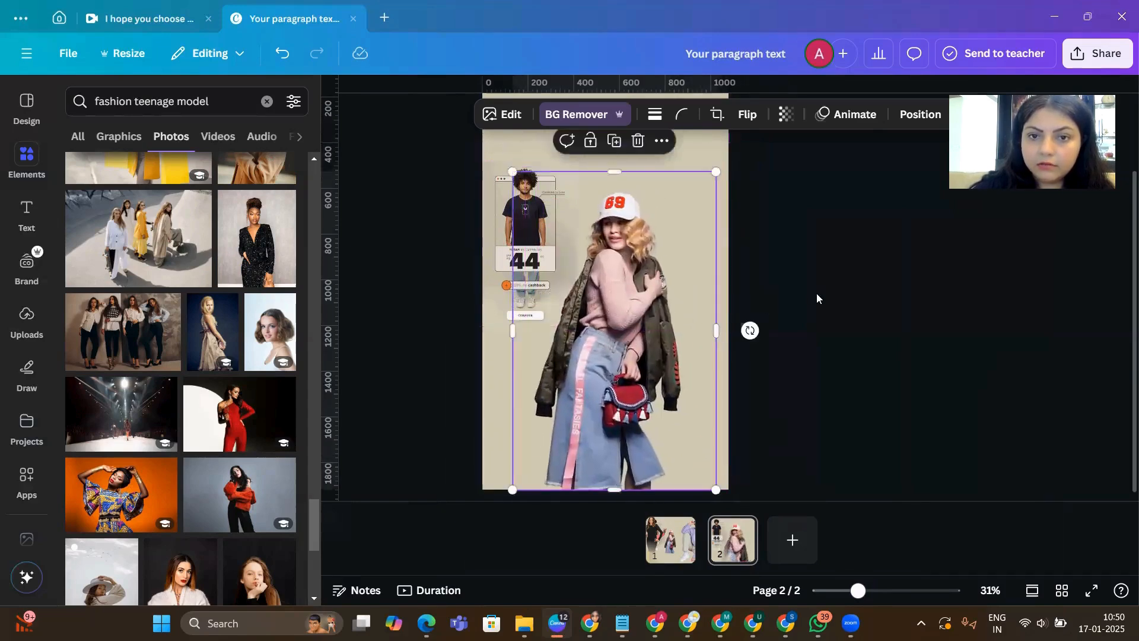
- Enlarge the woman in the cap a little more and centre her horizontally along the page's bottom edge
left_click(816, 296)
left_click_drag(650, 299, 641, 300)
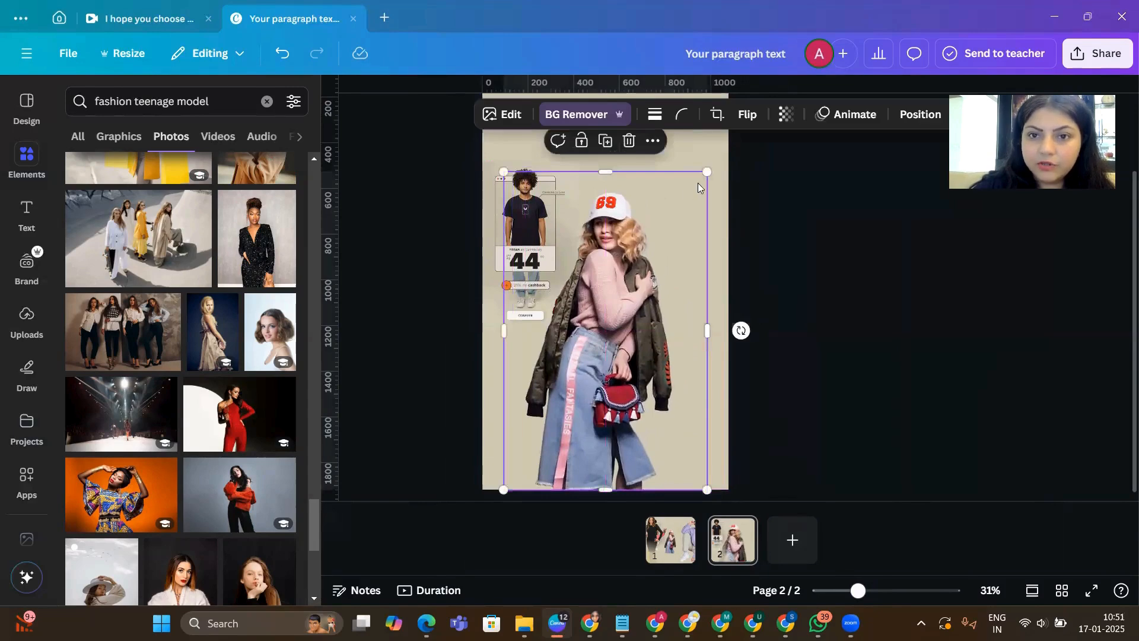
left_click_drag(705, 166, 729, 138)
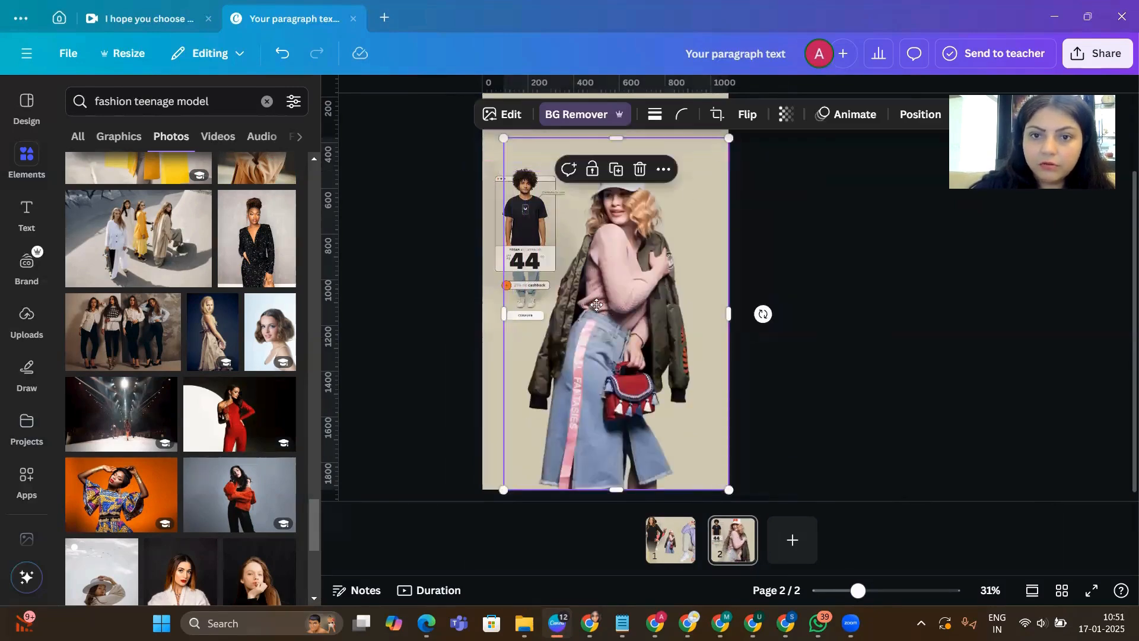
left_click_drag(591, 310, 593, 304)
- Crop the capped woman's photo to just above her cap and move the small reference poster image up the page
left_click(475, 229)
left_click(519, 209)
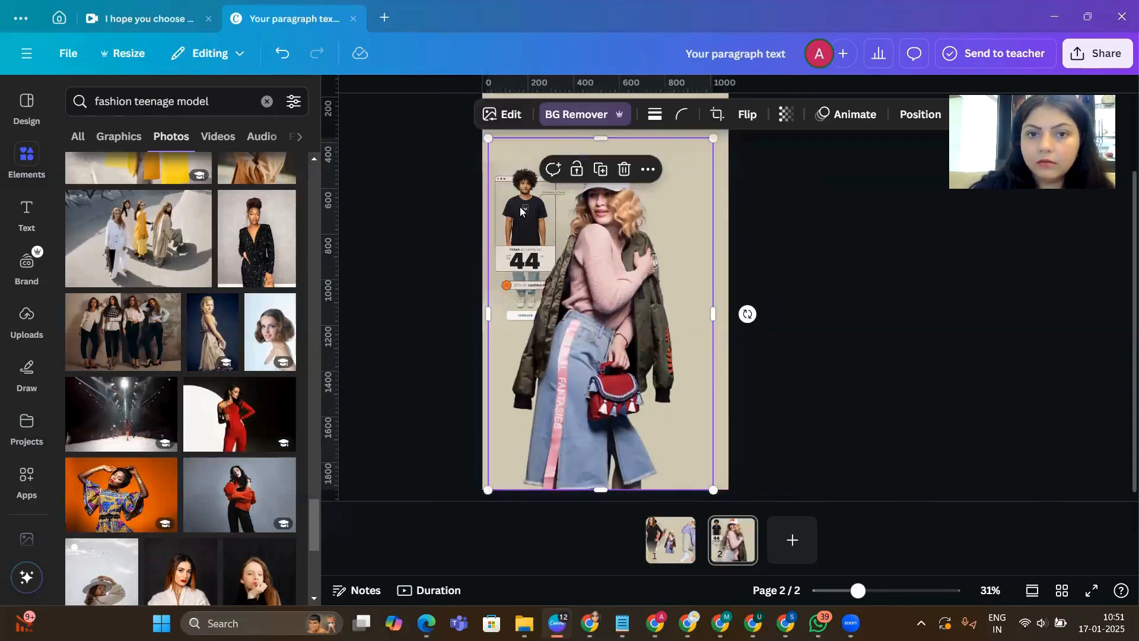
left_click_drag(615, 135, 601, 233)
left_click_drag(498, 195, 498, 131)
left_click(590, 244)
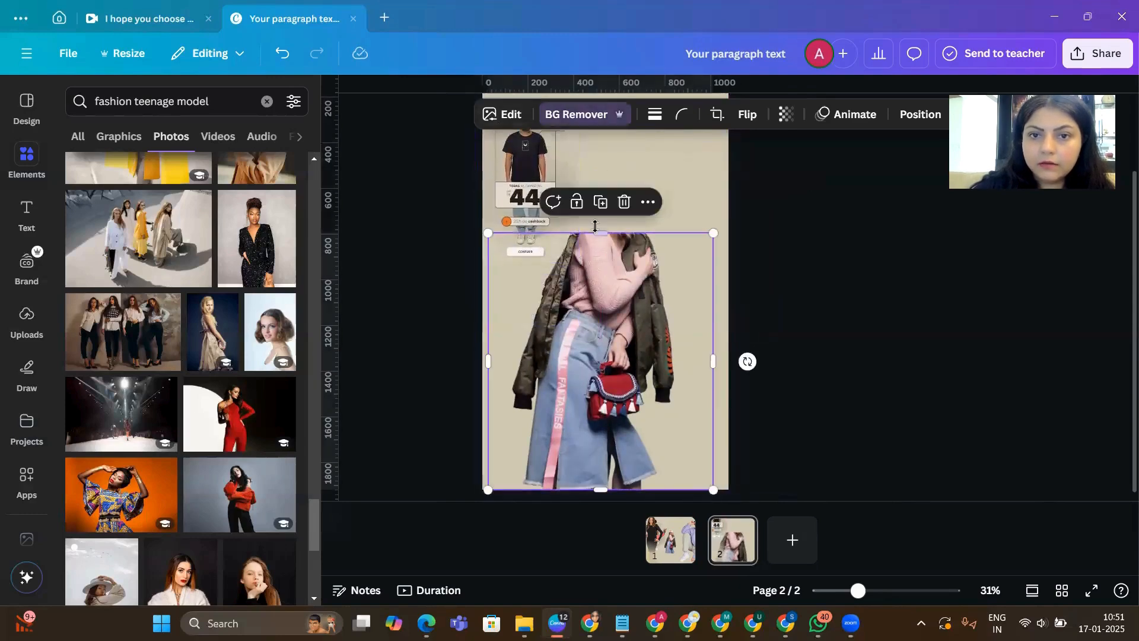
left_click_drag(601, 233, 618, 175)
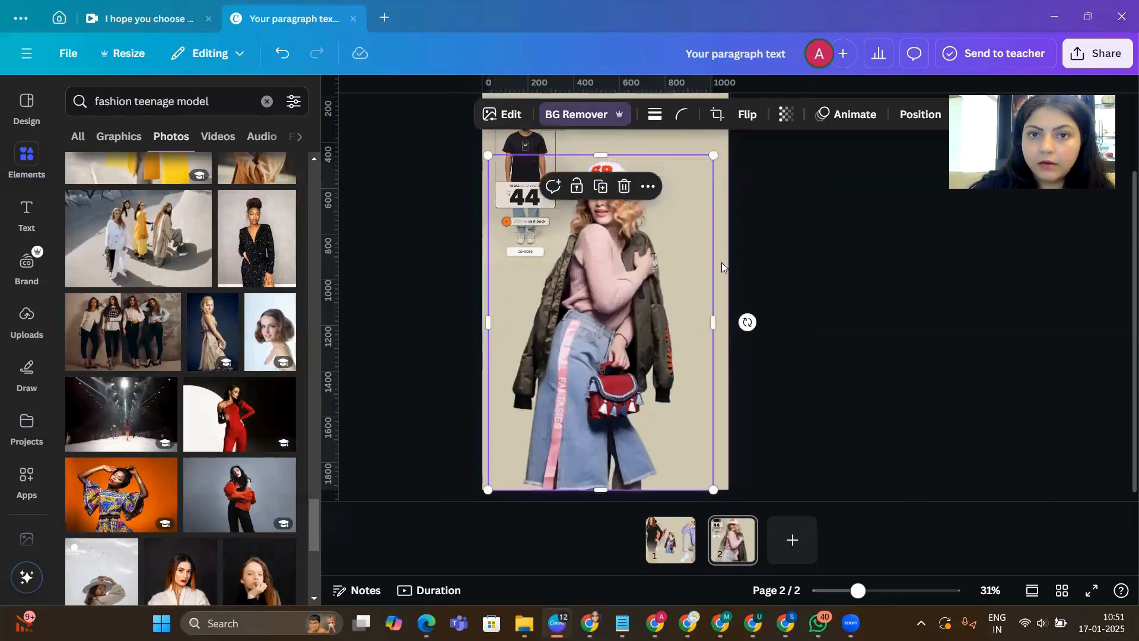
left_click(807, 273)
- Nudge the woman in the cap slightly to the right
left_click(664, 325)
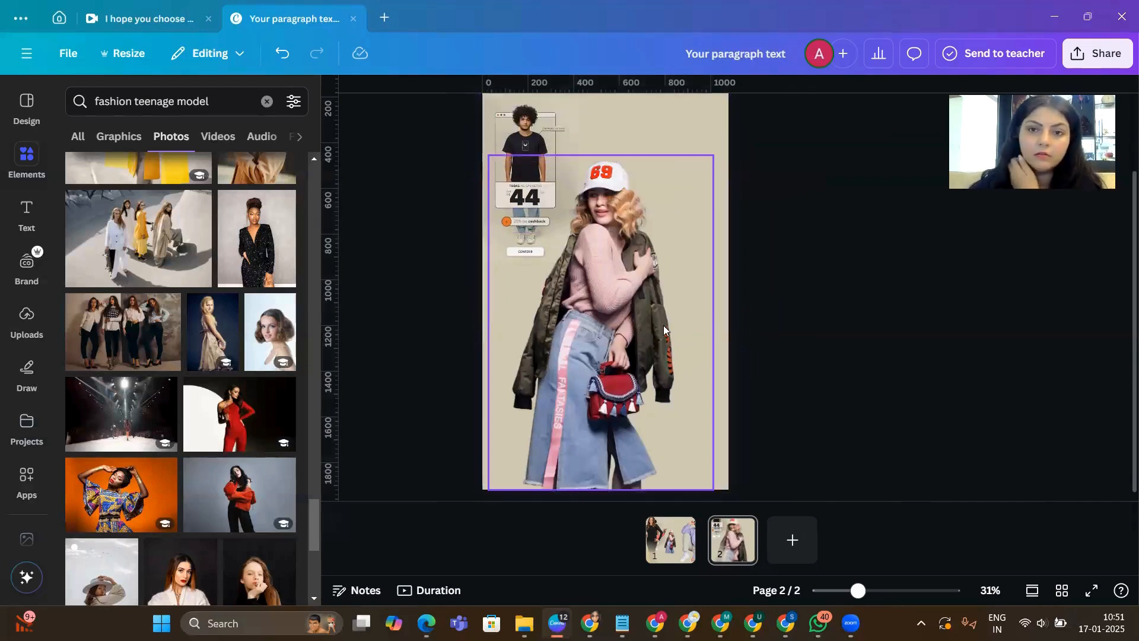
left_click(878, 316)
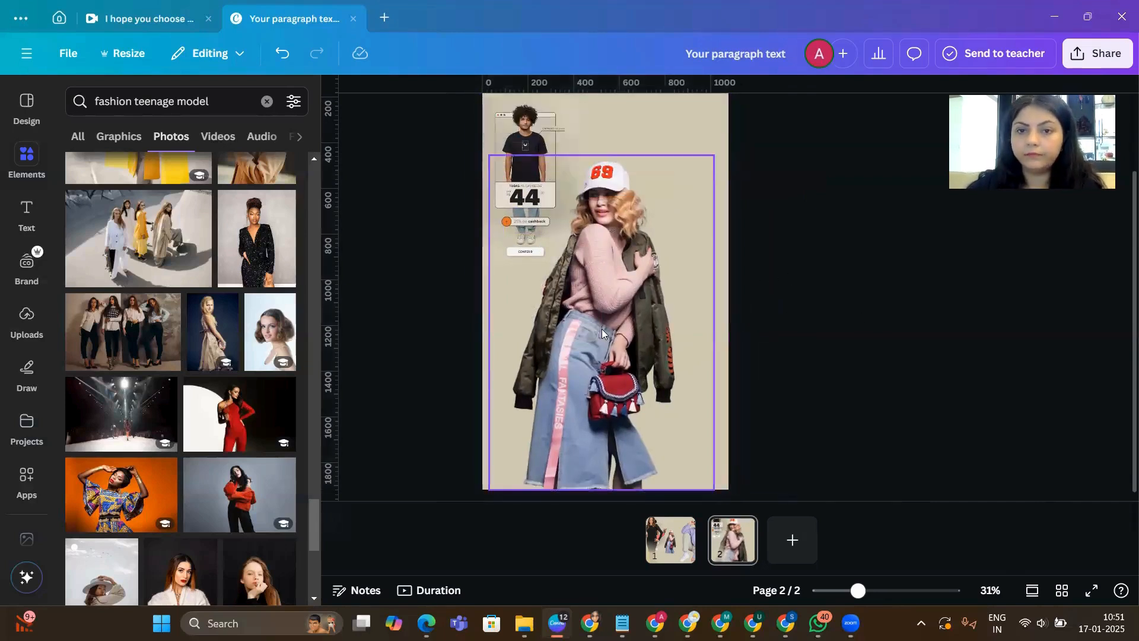
left_click(601, 328)
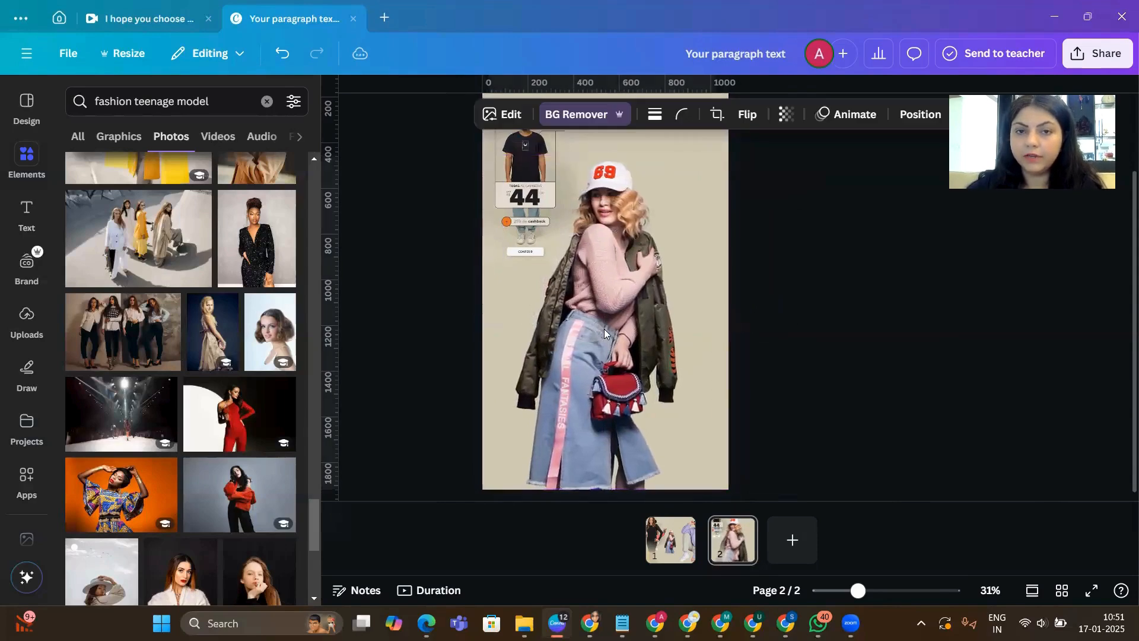
- Bring the reference poster image to the front and enlarge it to about 815 px wide, partly off the page's left edge
scroll(604, 329, "up", 3)
left_click(528, 221)
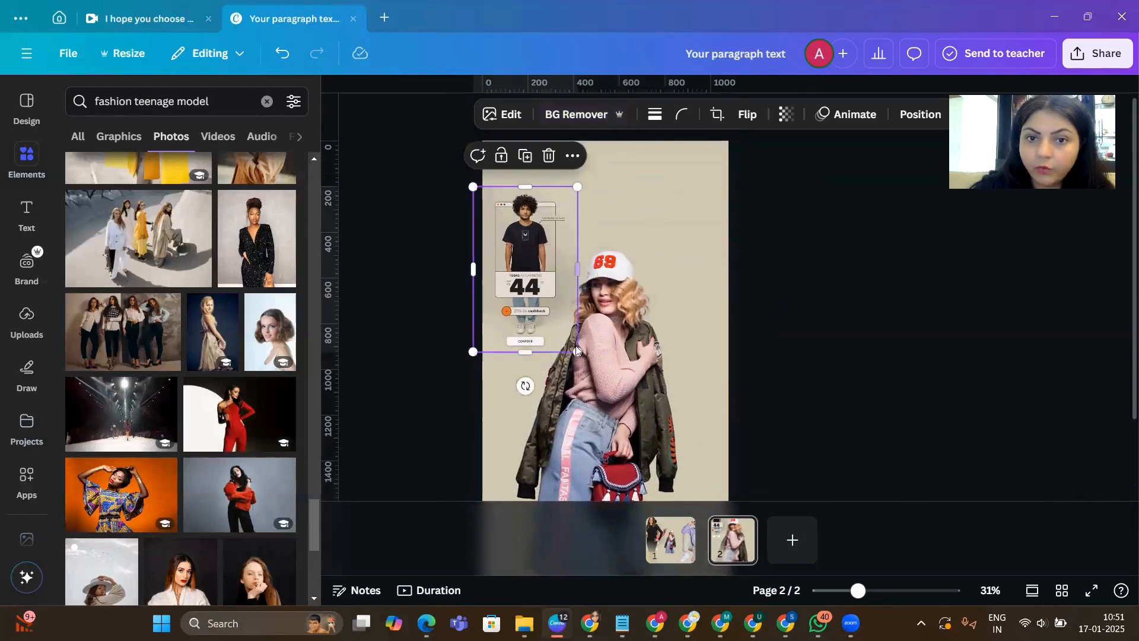
left_click(929, 124)
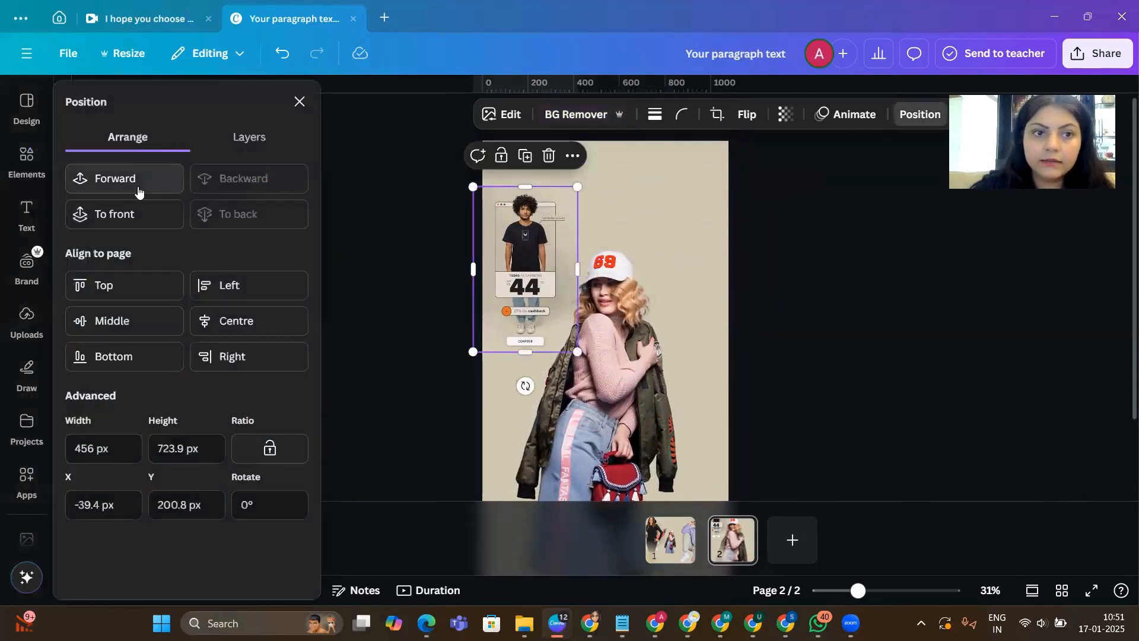
left_click_drag(578, 352, 664, 475)
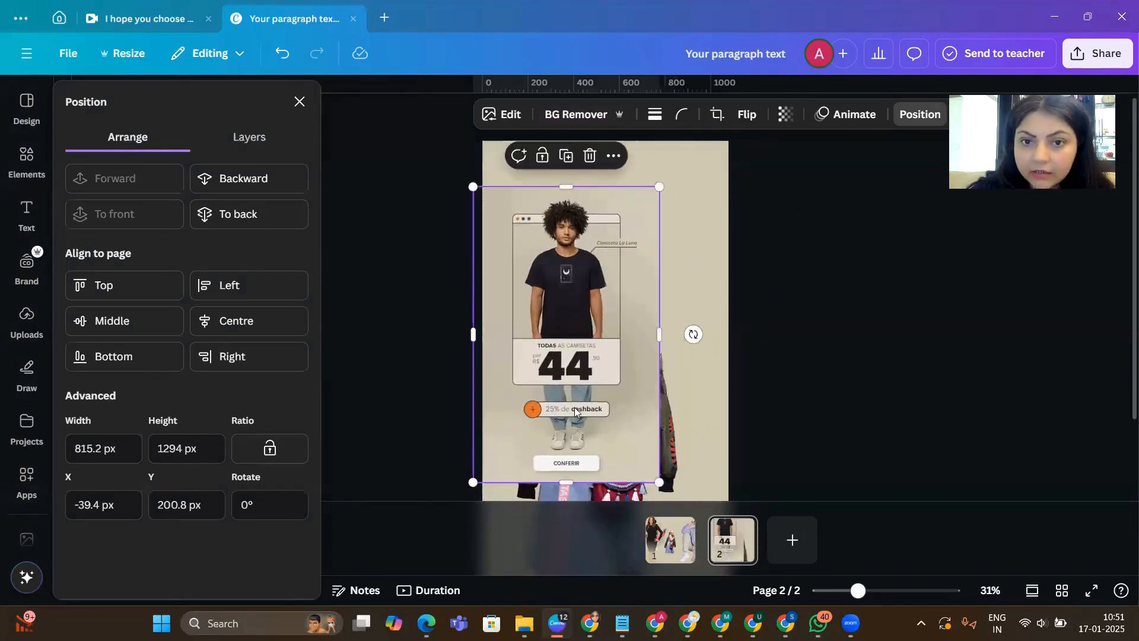
left_click_drag(604, 272, 499, 271)
left_click(683, 213)
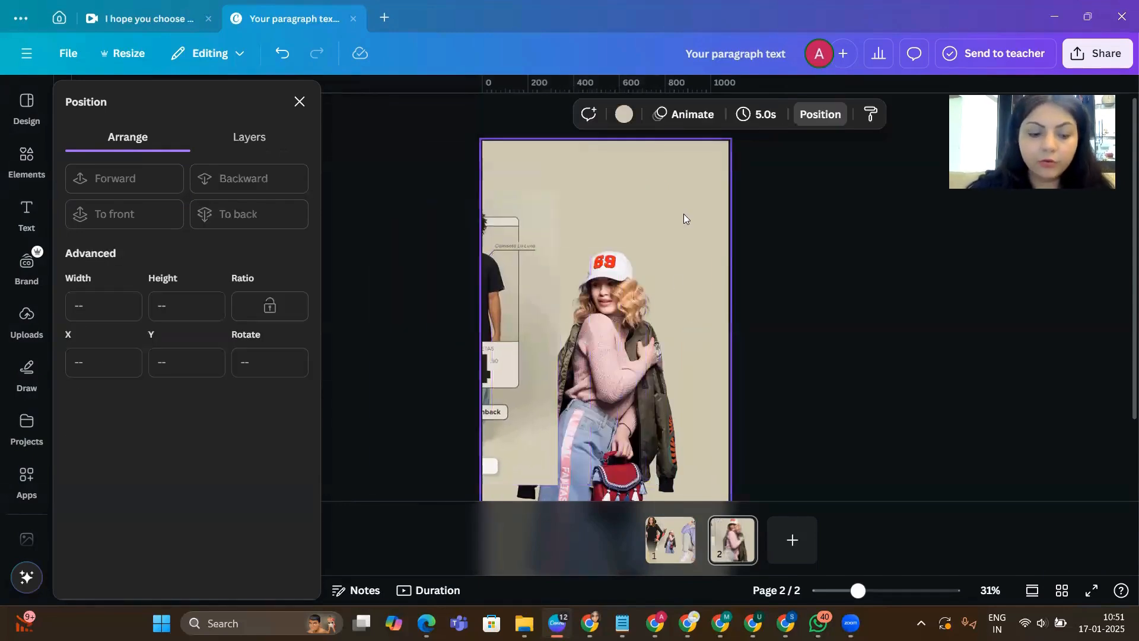
- Search the elements for "square" and add the plain square shape to the page
left_click(24, 159)
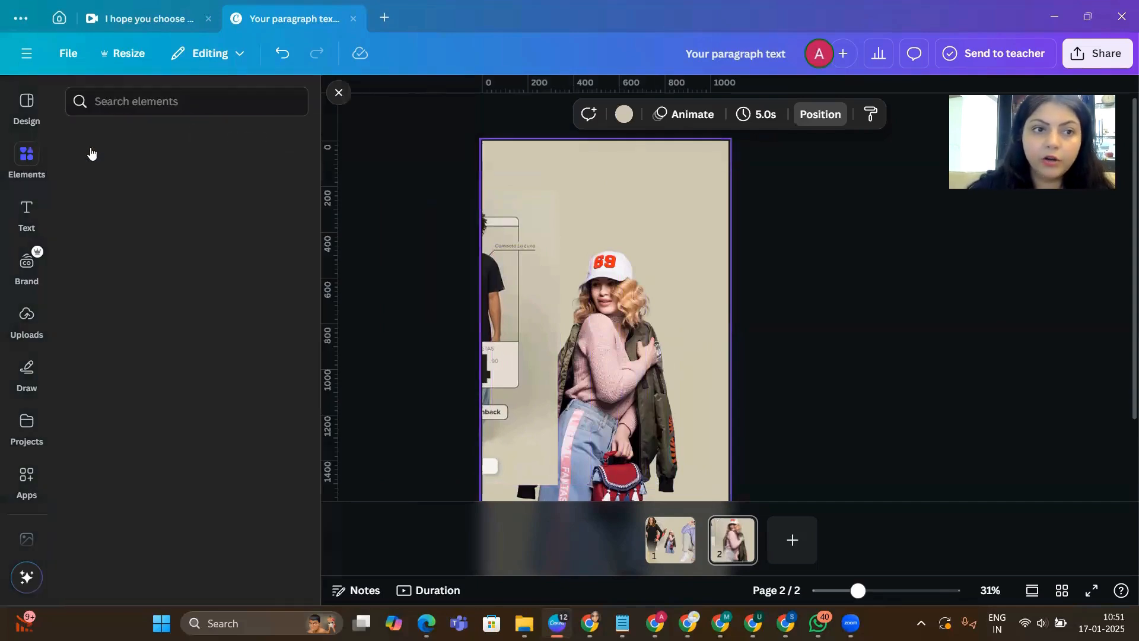
left_click(120, 102)
type("square")
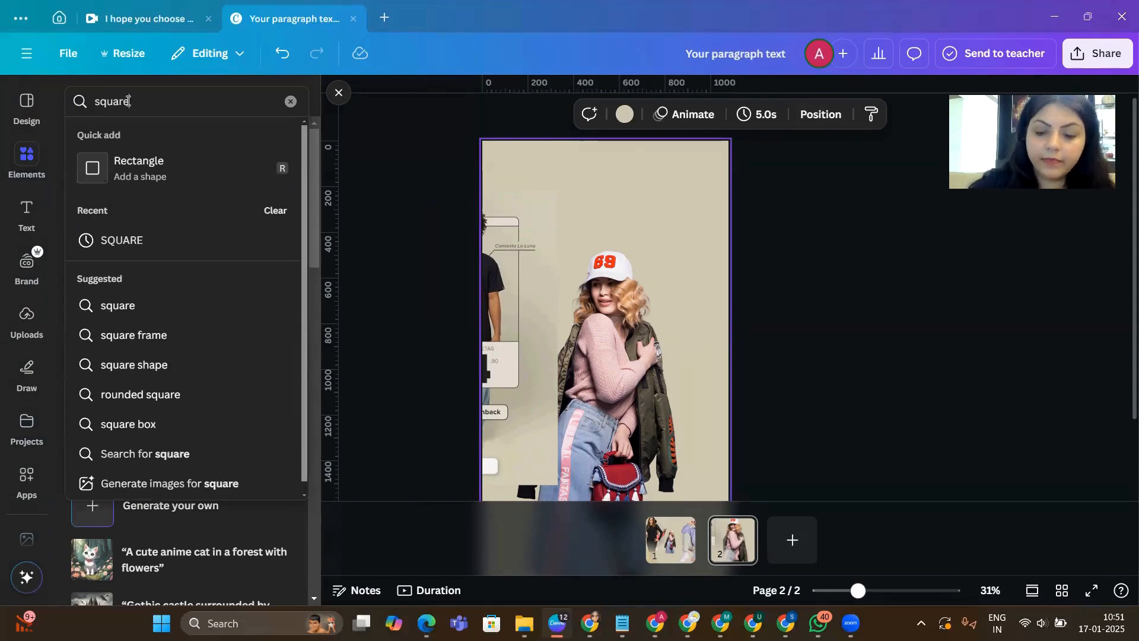
key("Return")
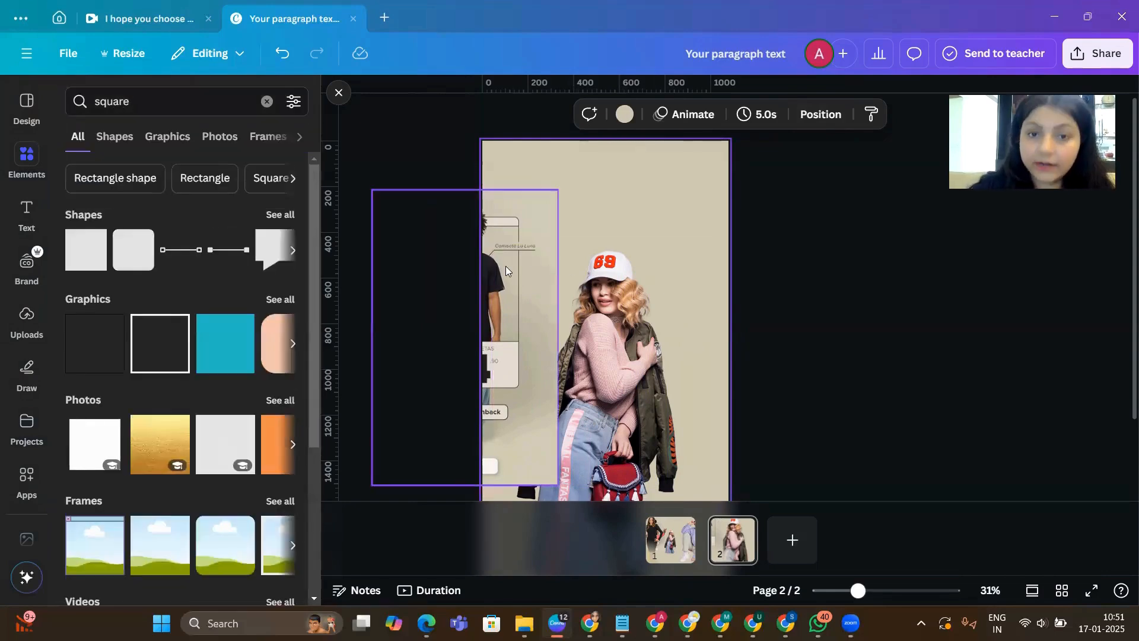
left_click(83, 271)
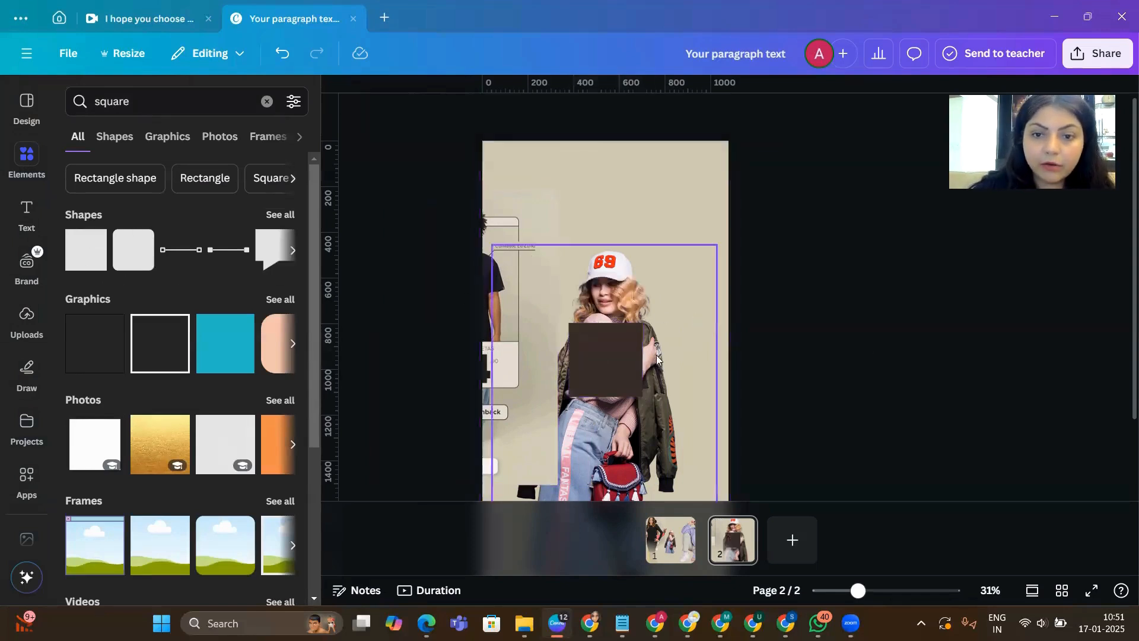
- Stretch the dark square upward and to both sides into an upright rectangle covering the woman's head and upper body
left_click_drag(606, 327, 606, 217)
left_click_drag(649, 312, 692, 313)
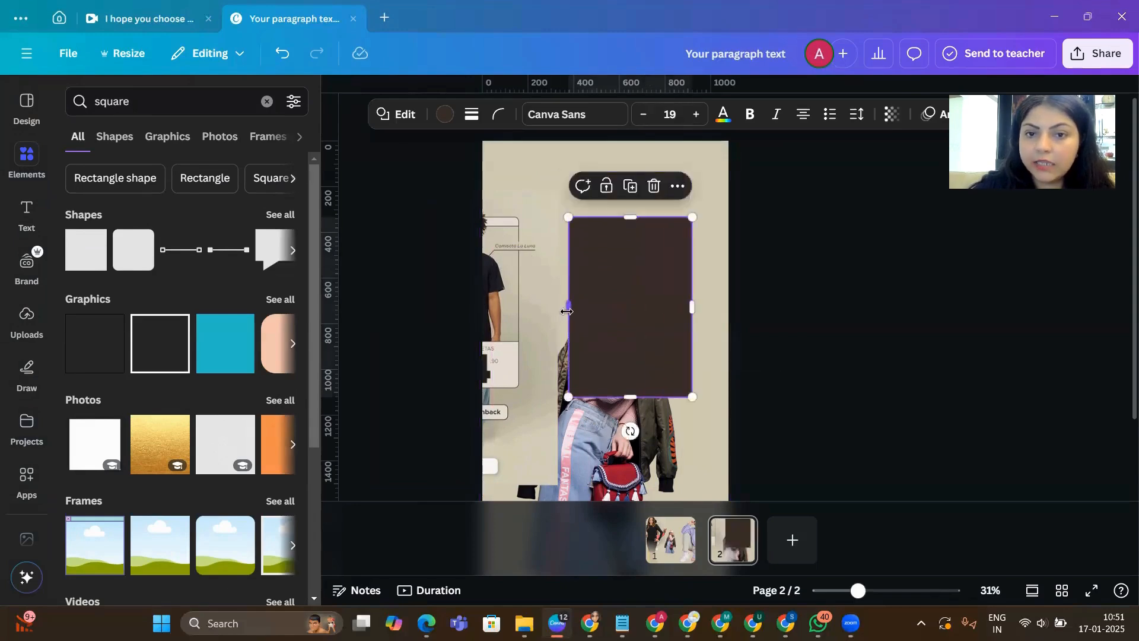
left_click_drag(569, 307, 536, 307)
left_click(939, 337)
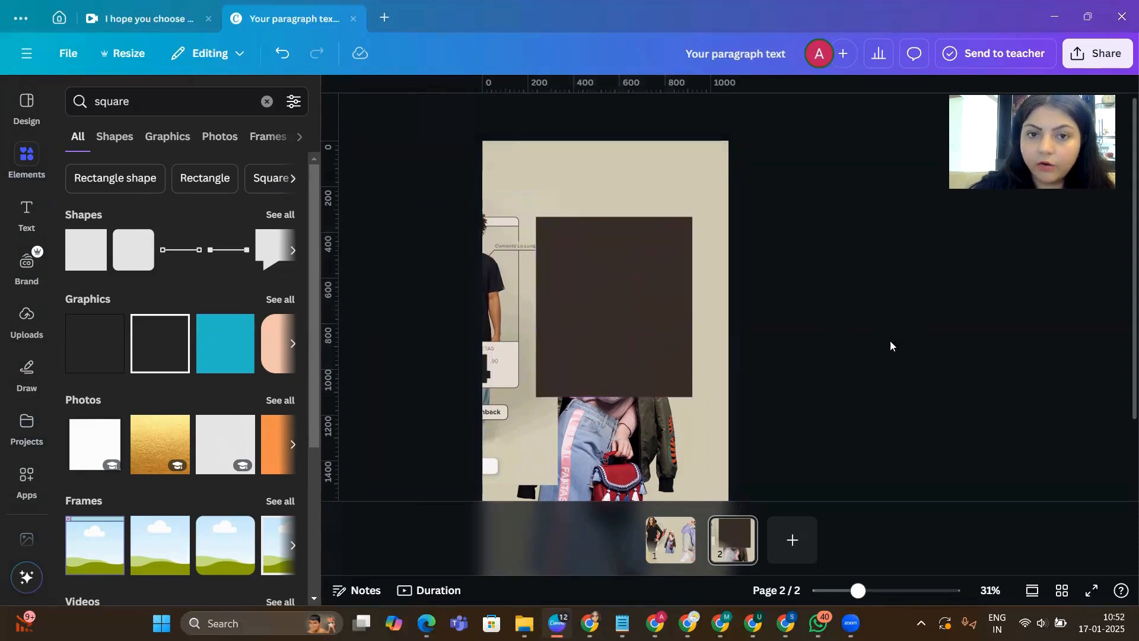
- Move the reference poster image slightly up and to the right, keeping it partly off the page's left edge
left_click(612, 286)
left_click_drag(510, 265, 588, 208)
left_click_drag(499, 203, 429, 222)
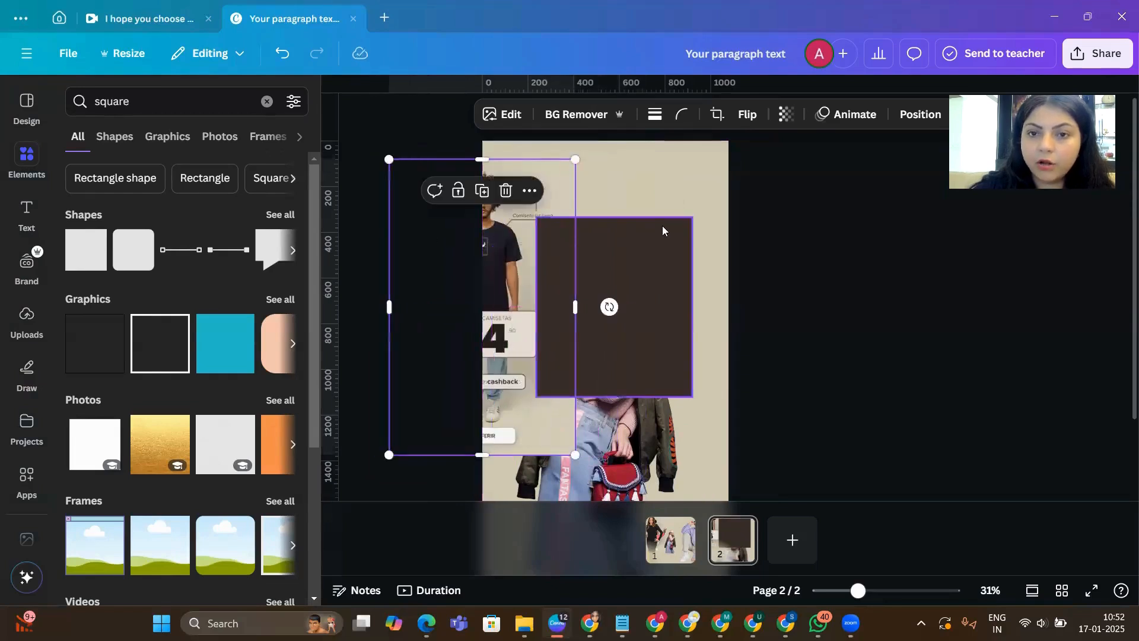
left_click(757, 252)
- Give the rectangle a solid border of weight 2 and set its fill to no colour
left_click(643, 247)
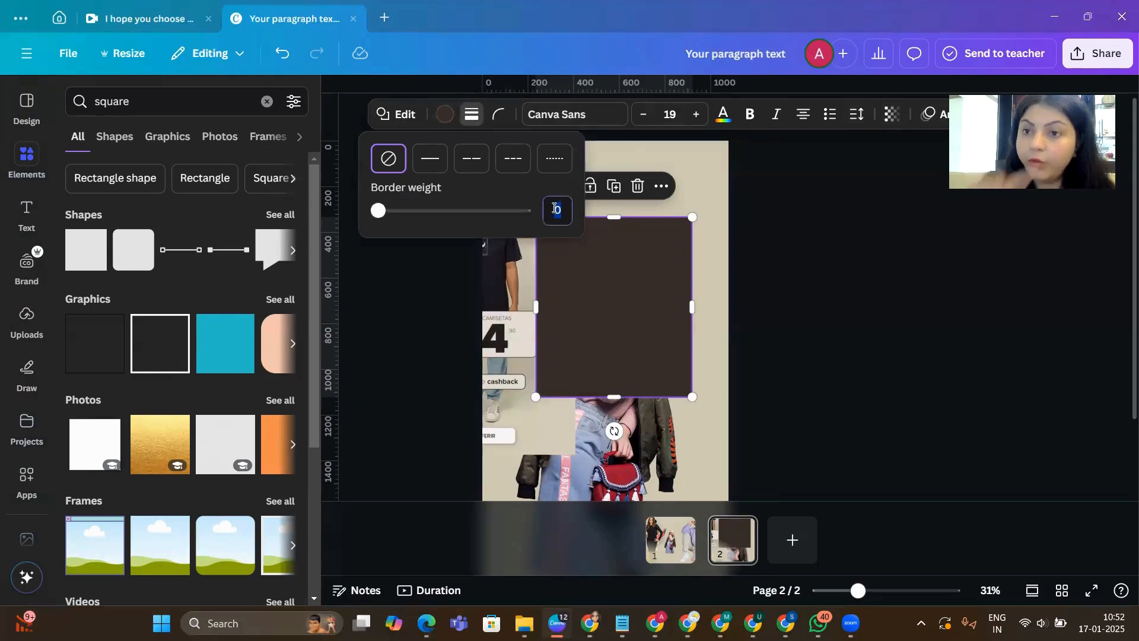
key("Return")
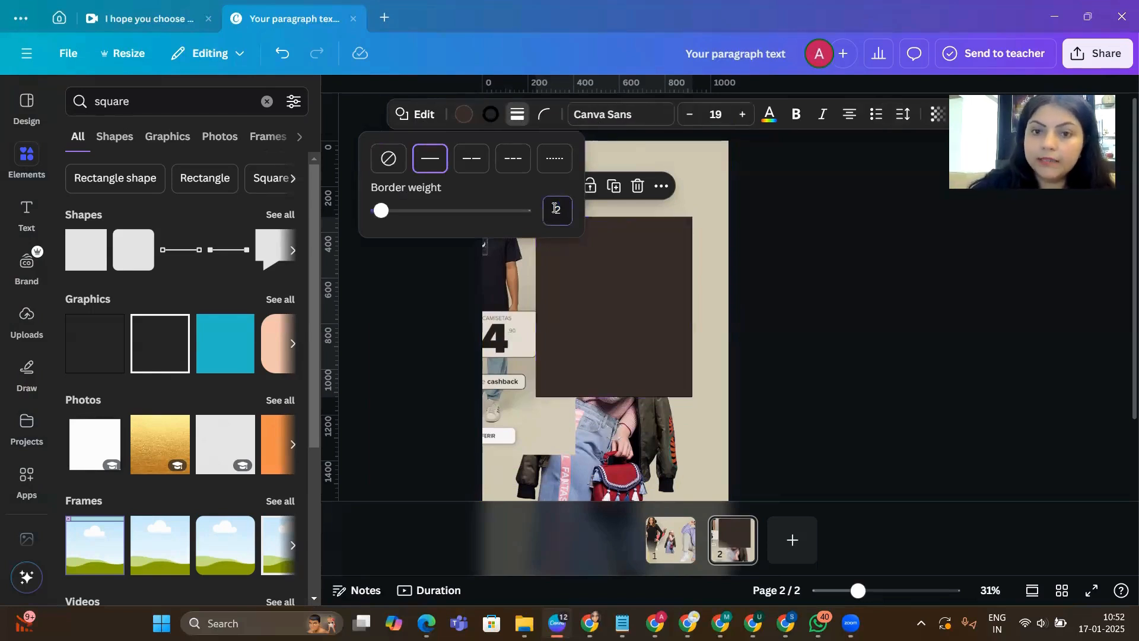
left_click(465, 115)
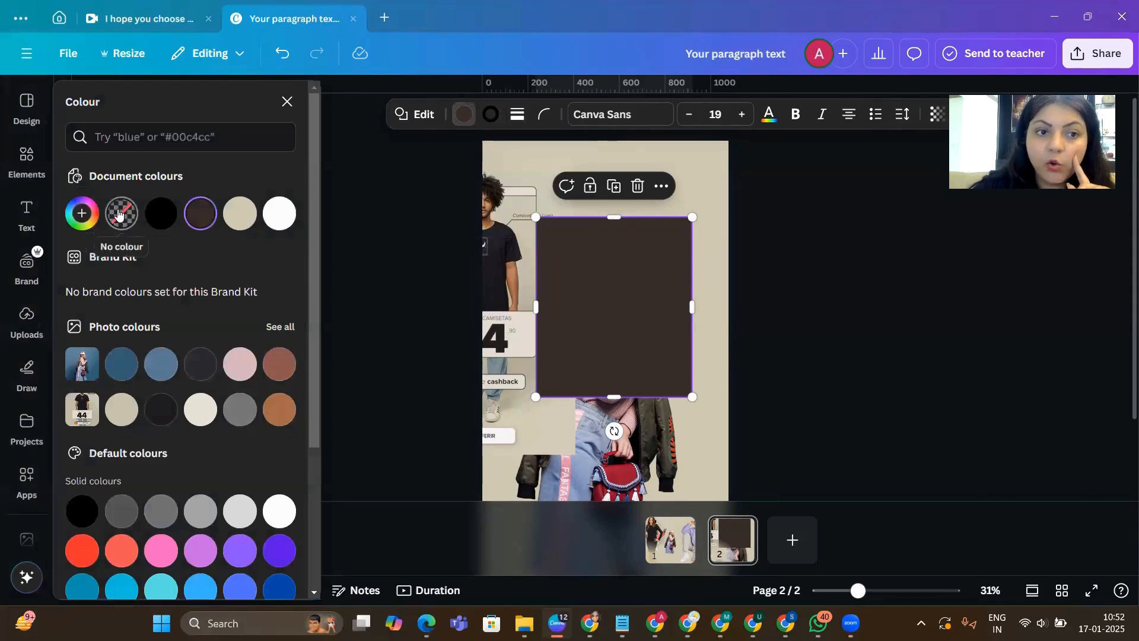
left_click(119, 214)
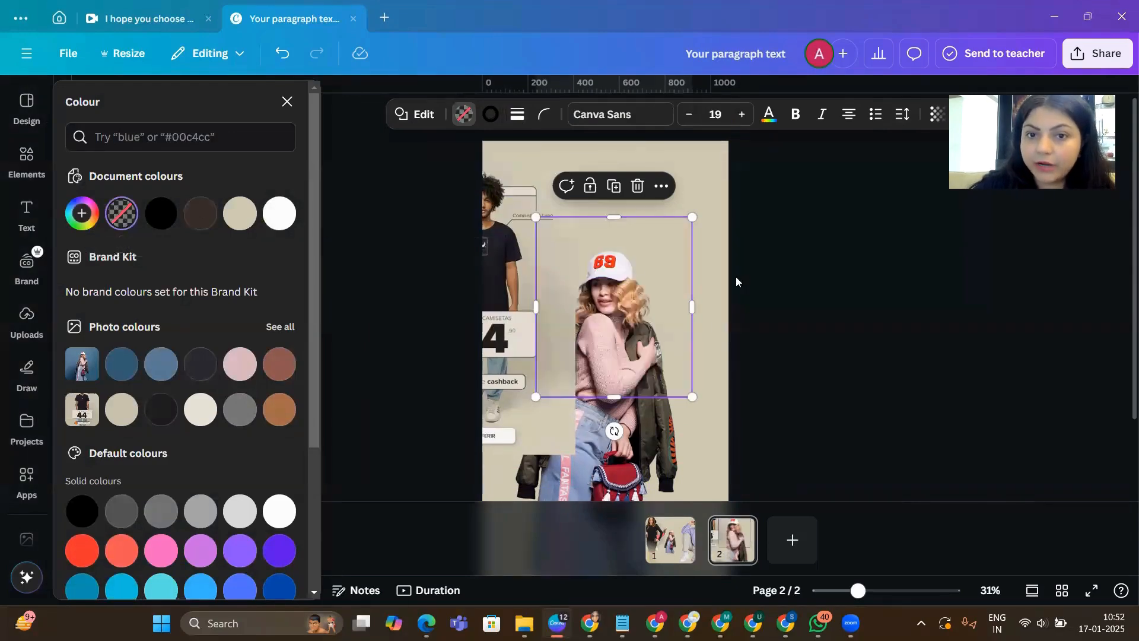
left_click(719, 284)
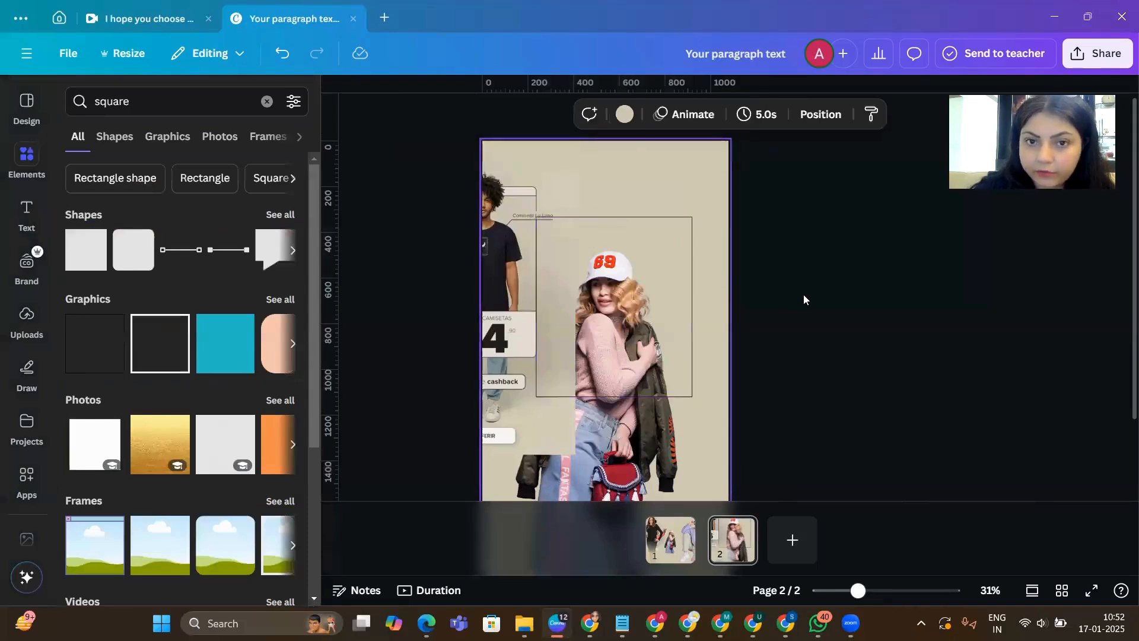
- Shift the outlined rectangle slightly up and to the left, and set its corner rounding to 26
mouse_move(664, 277)
left_mouse_down()
mouse_move(656, 244)
mouse_move(654, 269)
left_mouse_up()
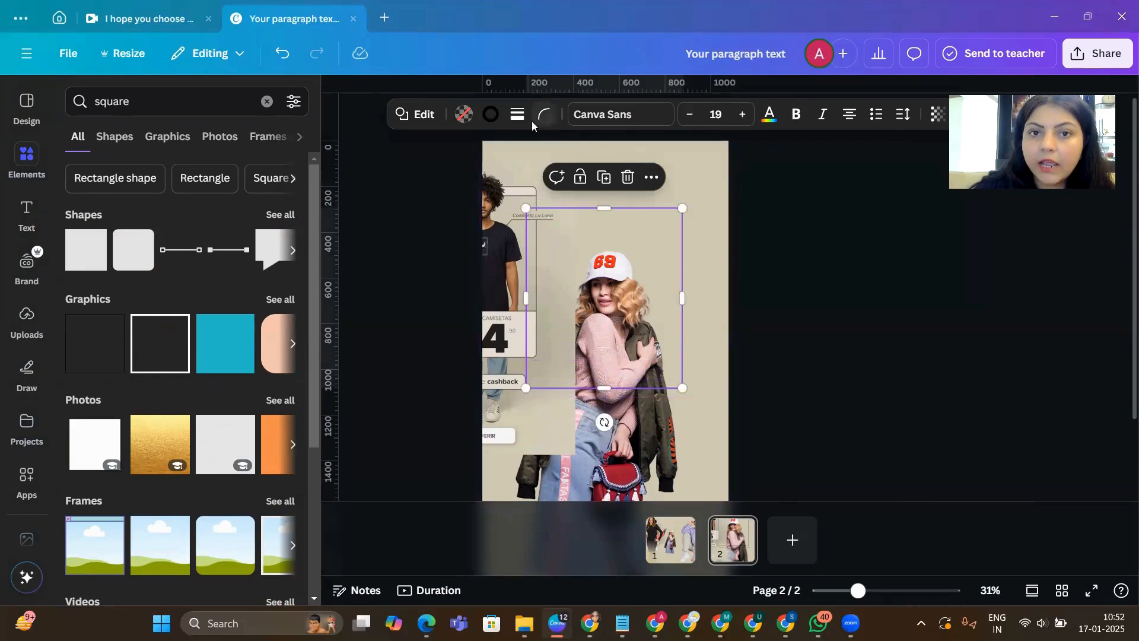
left_click(553, 126)
left_click_drag(470, 175, 493, 188)
left_click(732, 284)
left_click(725, 285)
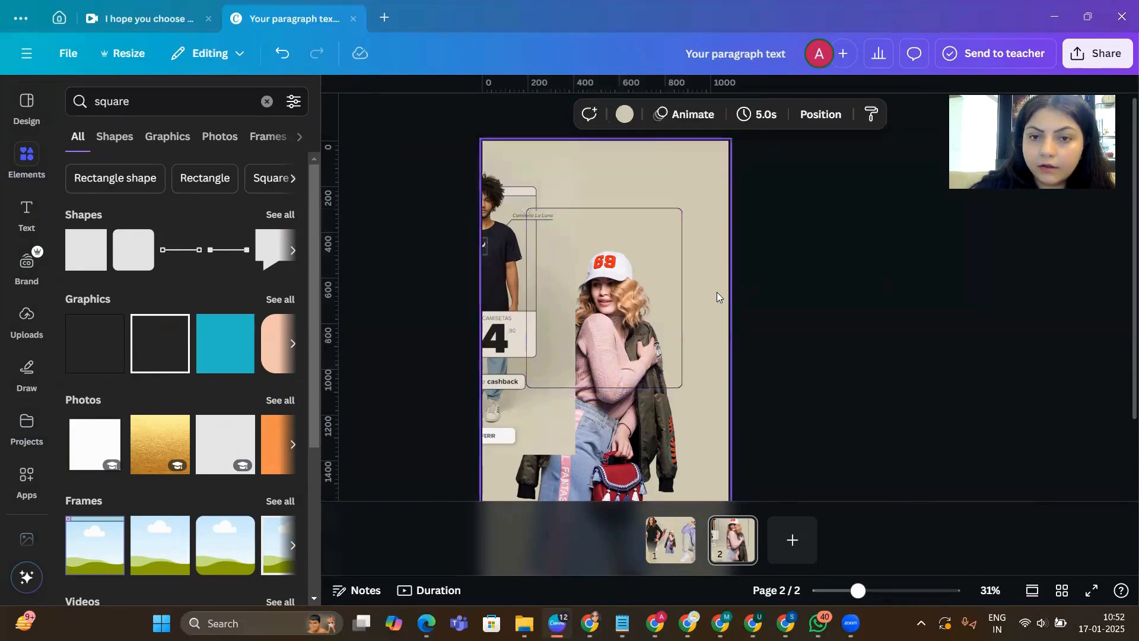
left_click(605, 243)
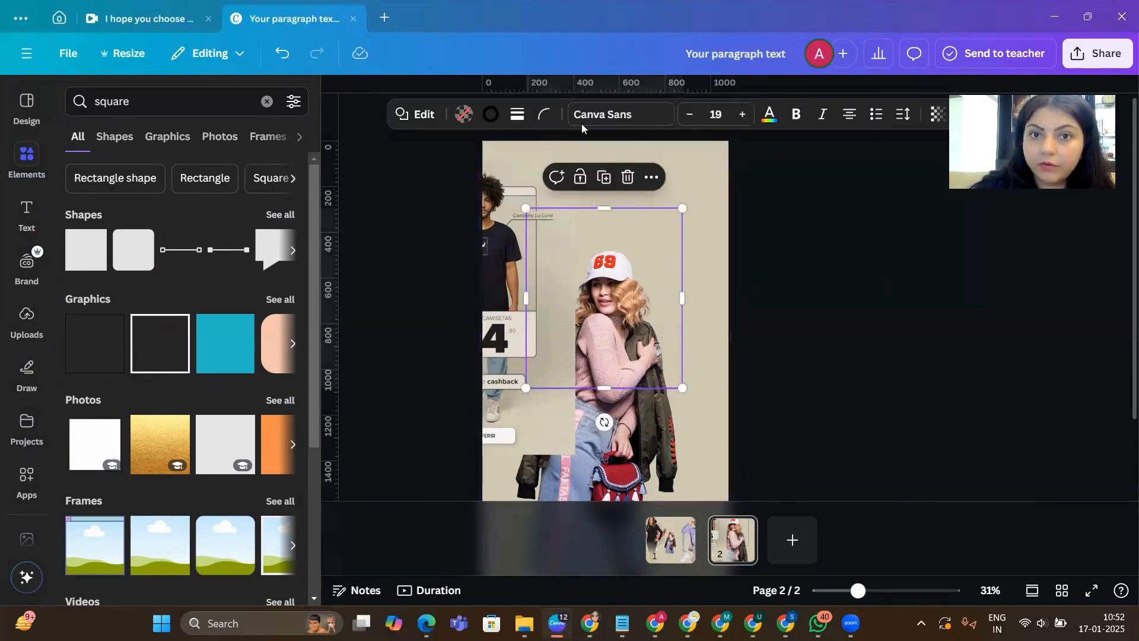
left_click(544, 114)
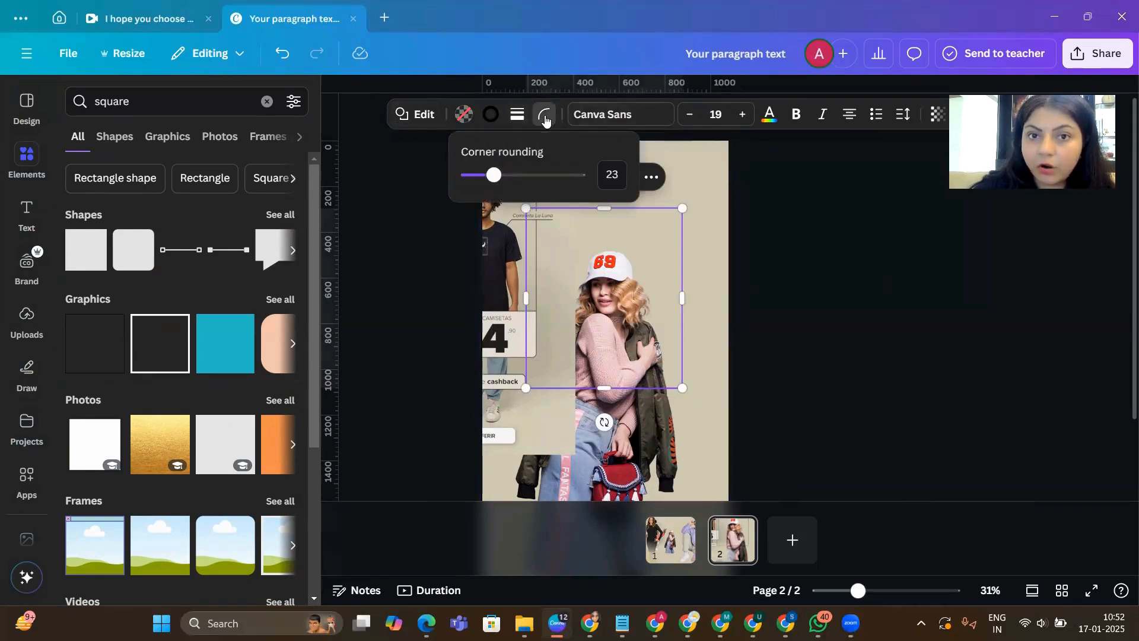
mouse_move(495, 174)
left_mouse_down()
mouse_move(517, 178)
mouse_move(497, 178)
left_mouse_up()
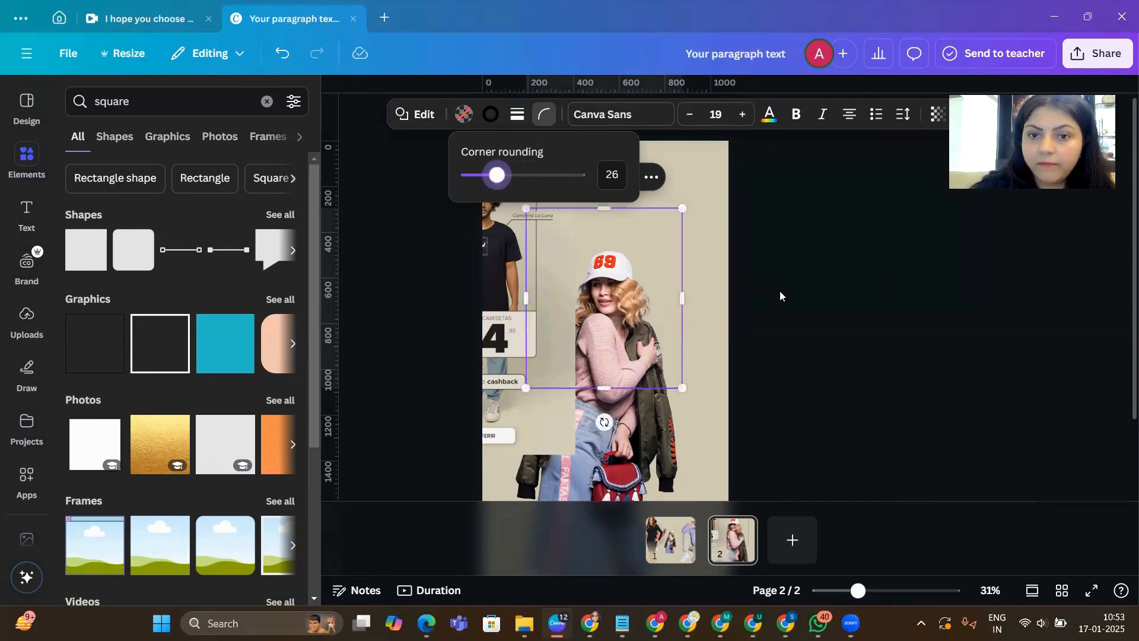
left_click(780, 295)
- Shrink the reference poster image and move it down over the lower left part of the page so its price block shows
left_click(555, 368)
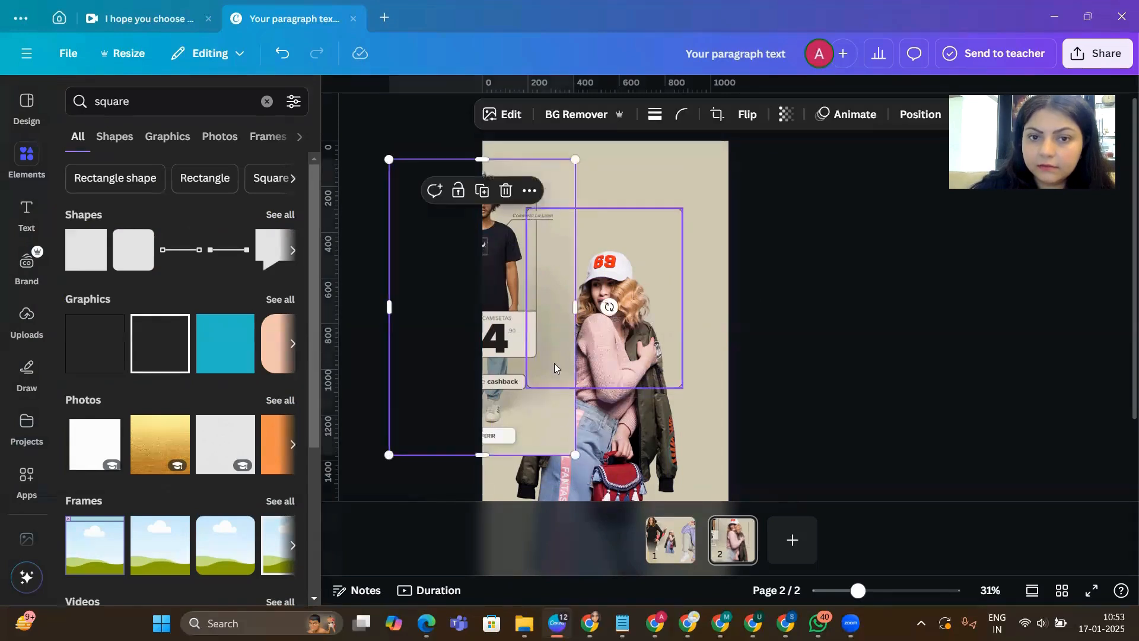
left_click_drag(575, 455, 549, 412)
left_click_drag(501, 282, 580, 438)
left_click(801, 395)
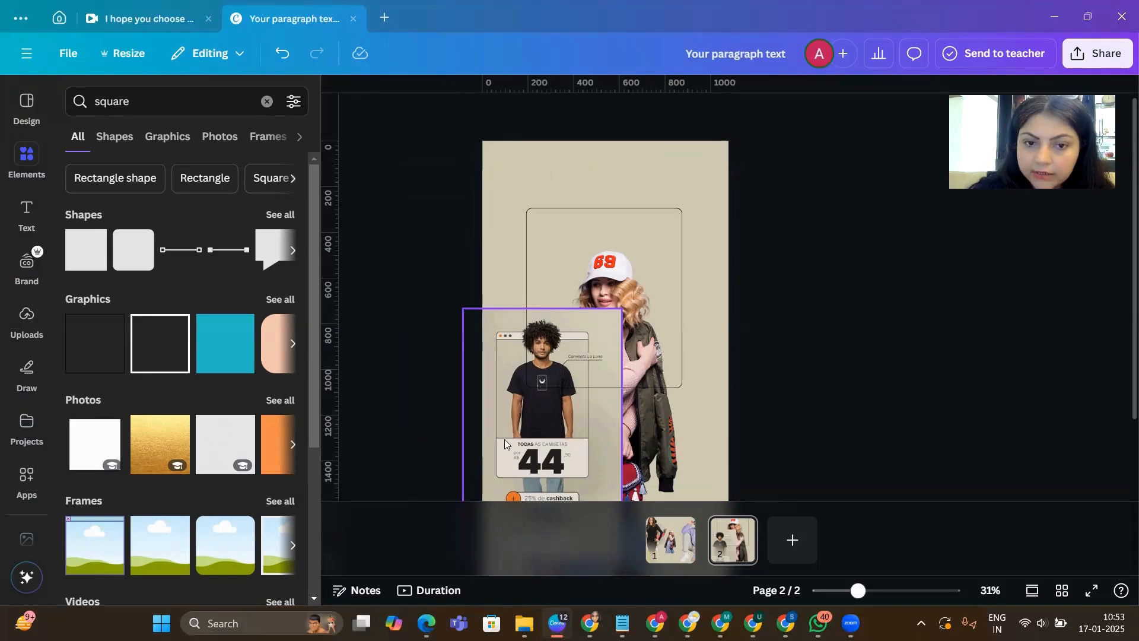
- Duplicate the outlined frame in place and squash the copy into a low band along the frame's lower edge
left_click(644, 236)
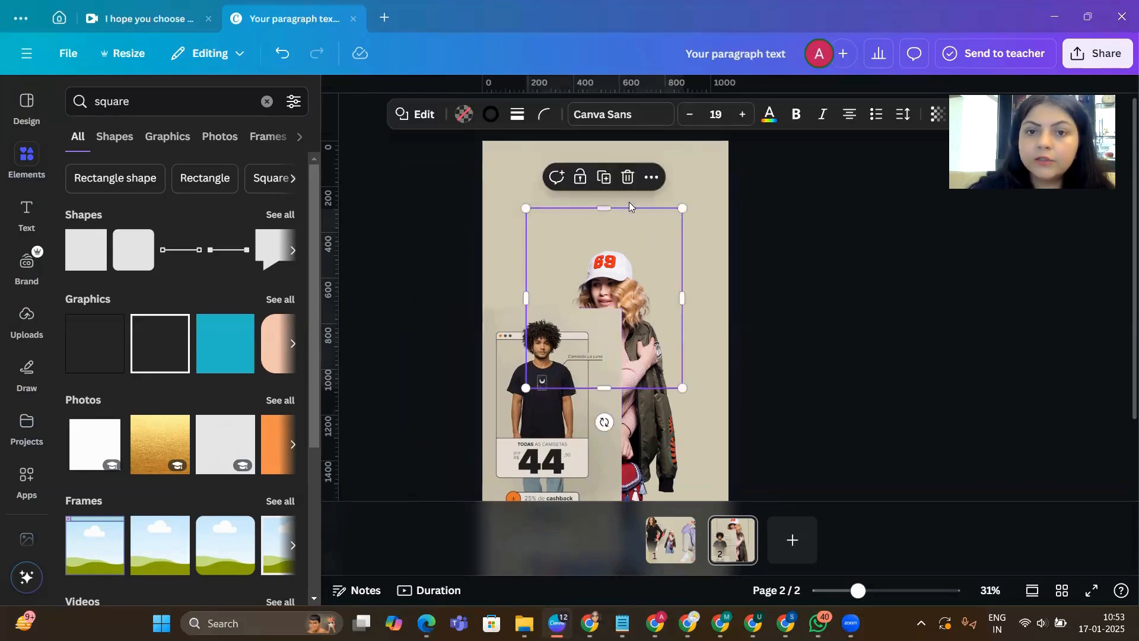
left_click(606, 183)
mouse_move(622, 314)
left_mouse_down()
mouse_move(620, 299)
mouse_move(620, 314)
left_mouse_up()
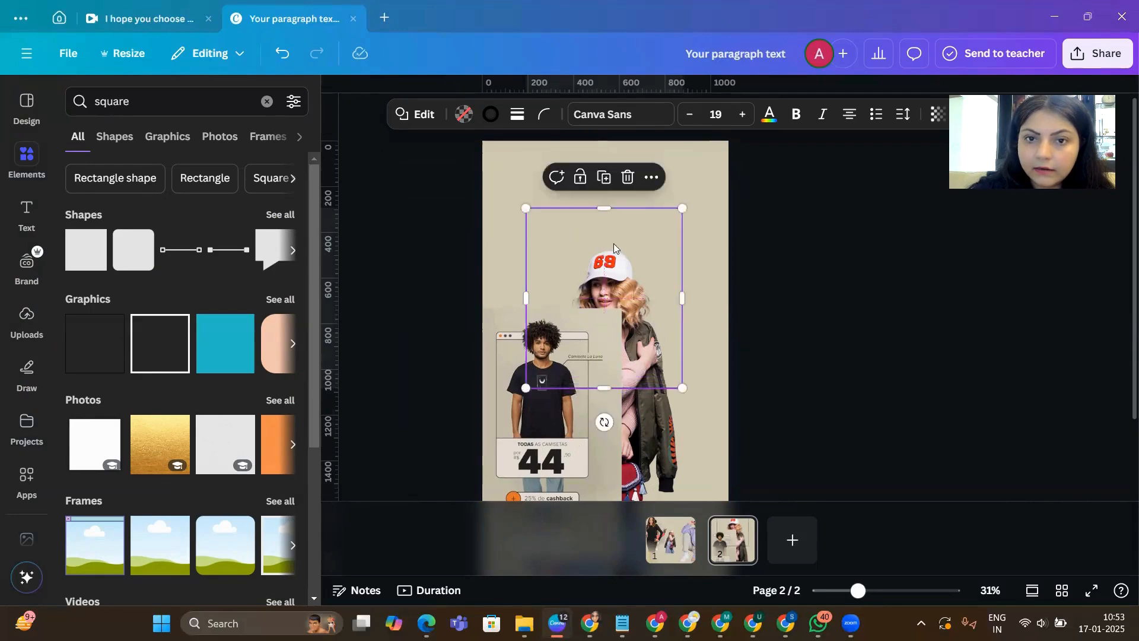
left_click_drag(604, 209, 593, 343)
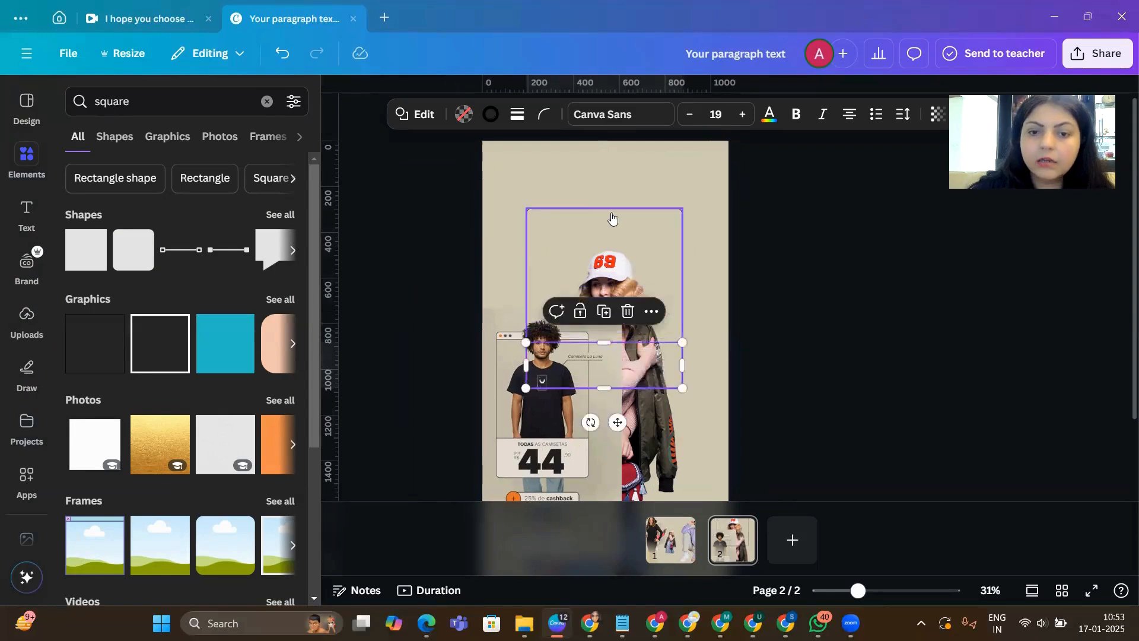
- Fill the lower band with white and make it slightly transparent
left_click(465, 122)
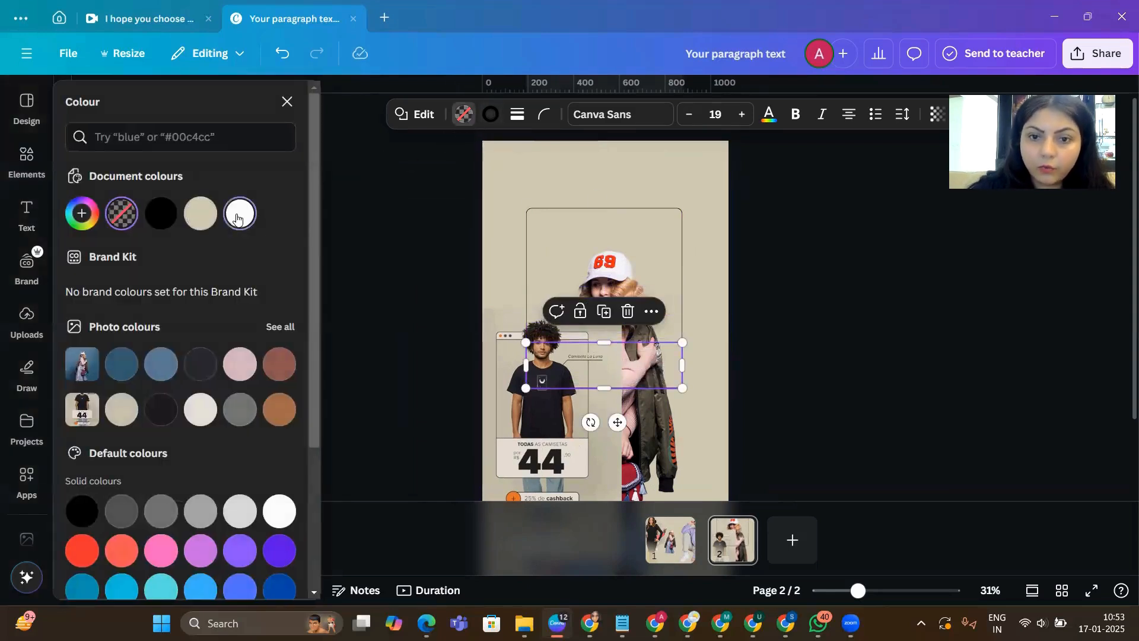
left_click(239, 213)
left_click(935, 113)
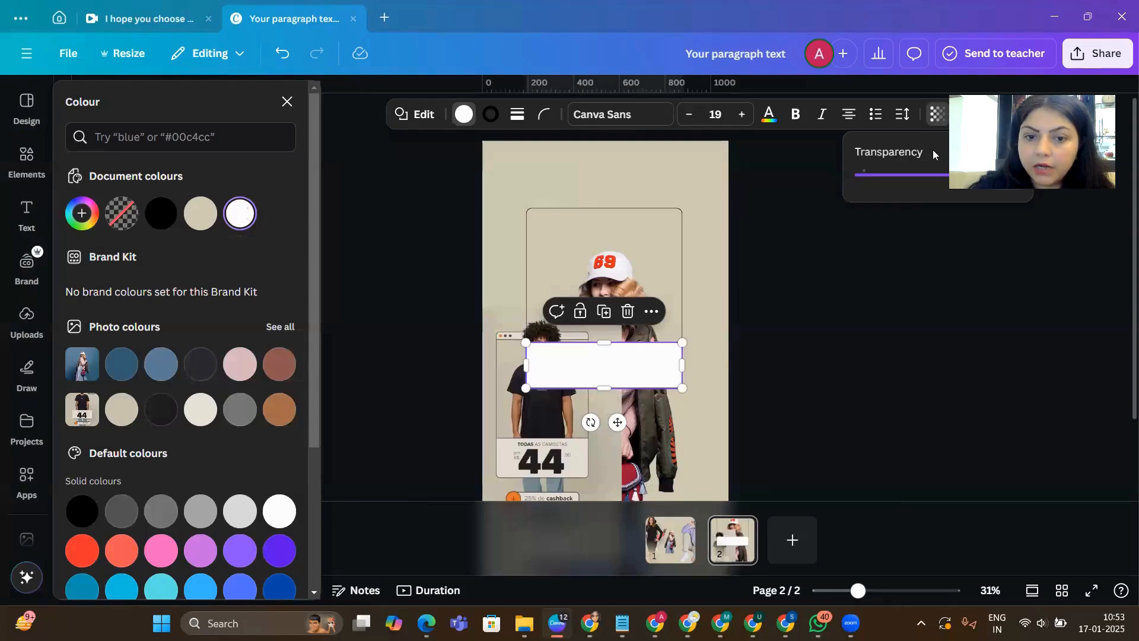
left_click(947, 178)
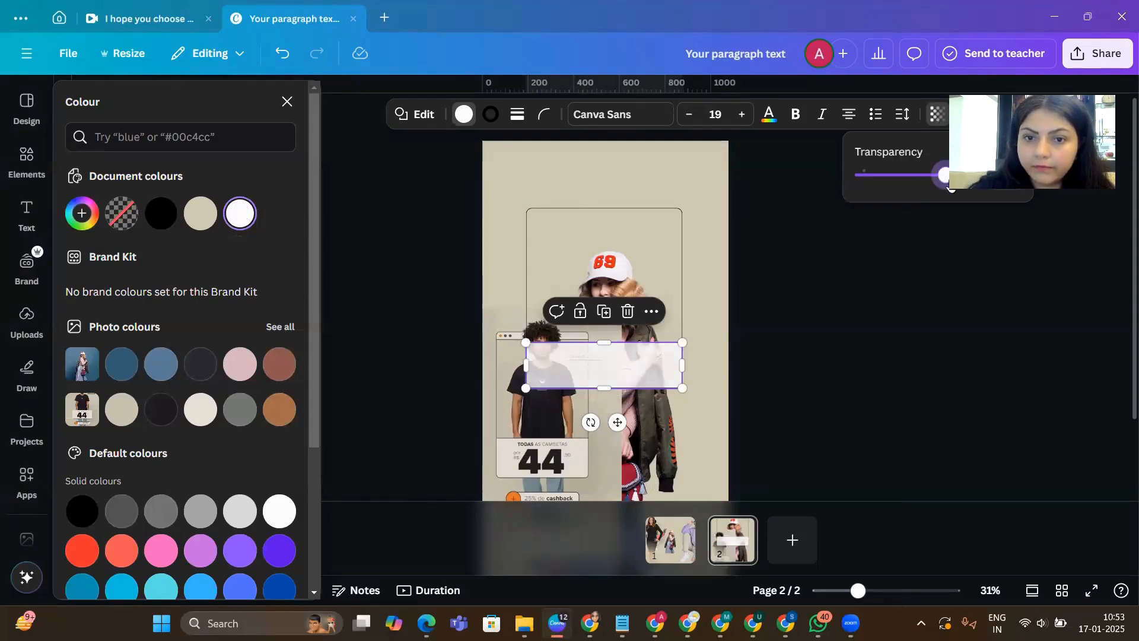
left_click(803, 338)
left_click(755, 415)
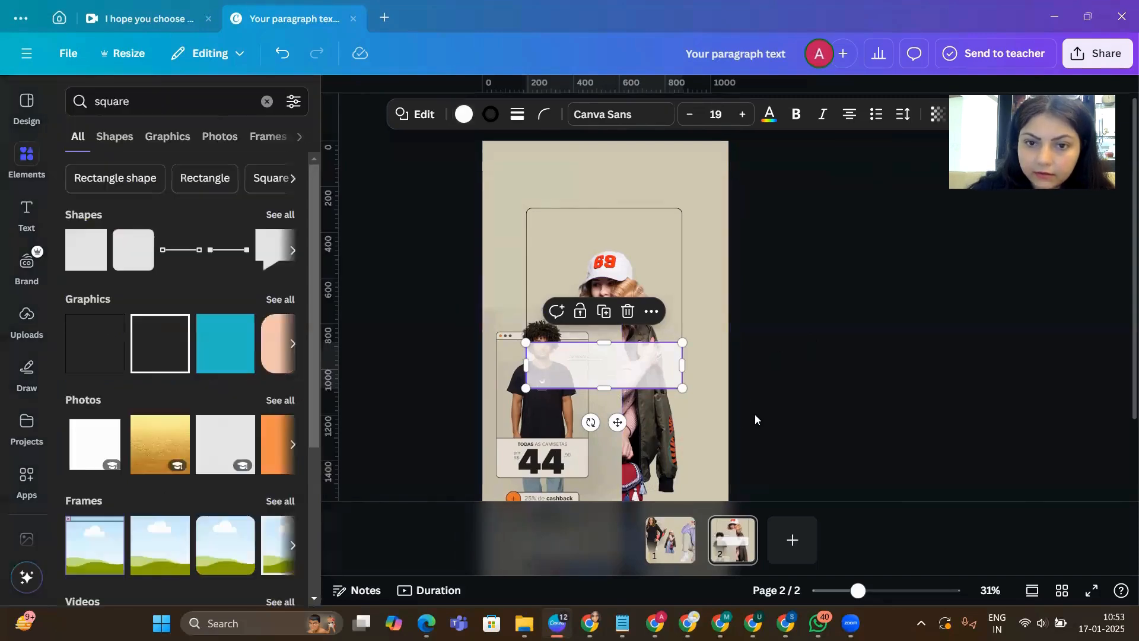
left_click(755, 415)
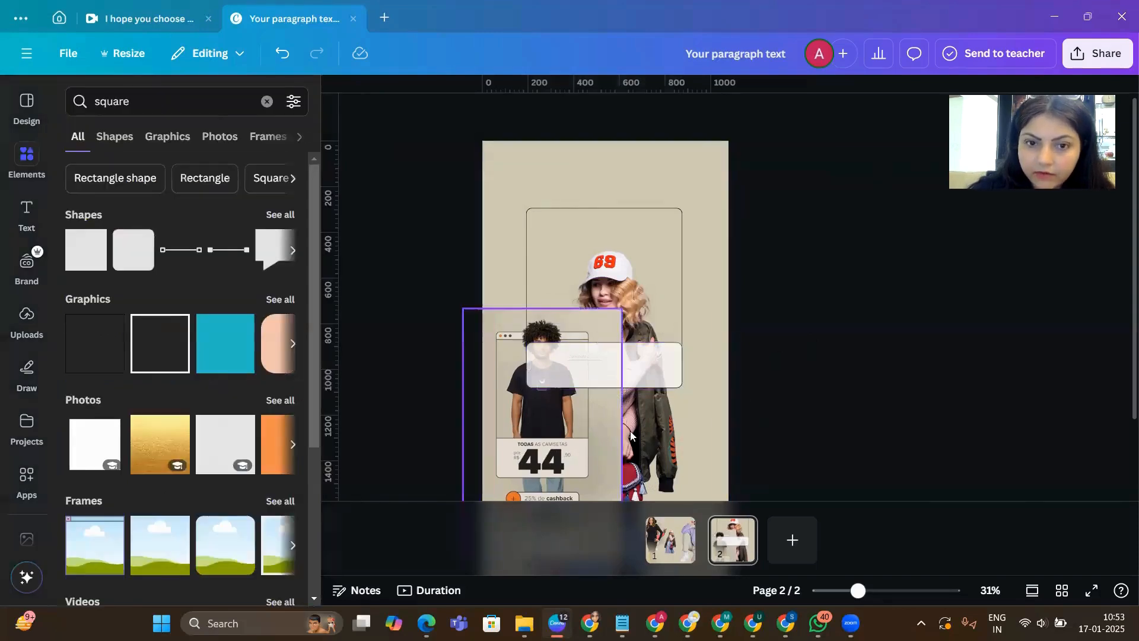
- Duplicate the white band as a thin bar along the frame's upper edge and set its corner rounding to 18
left_click(642, 379)
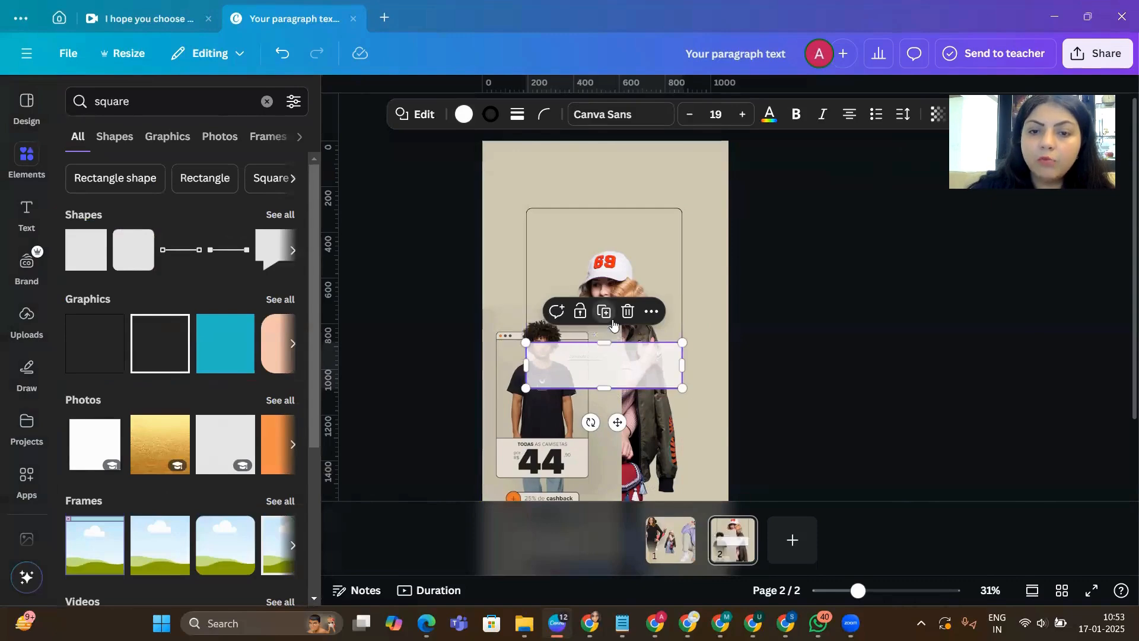
left_click(610, 321)
left_click_drag(623, 366, 611, 225)
left_click(544, 114)
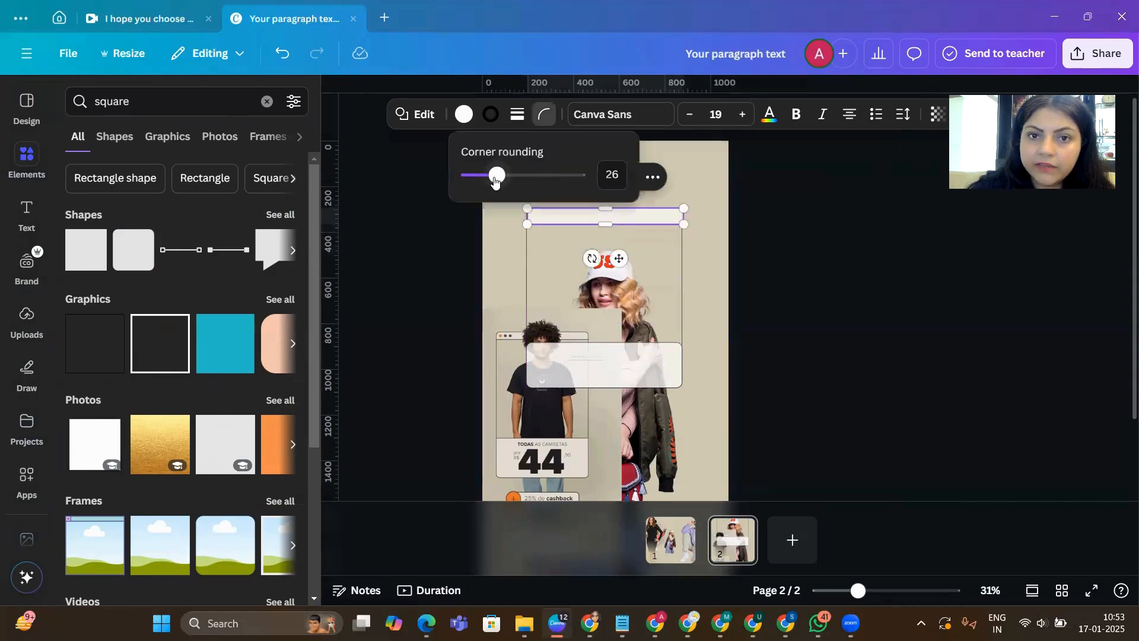
left_click_drag(488, 181, 487, 181)
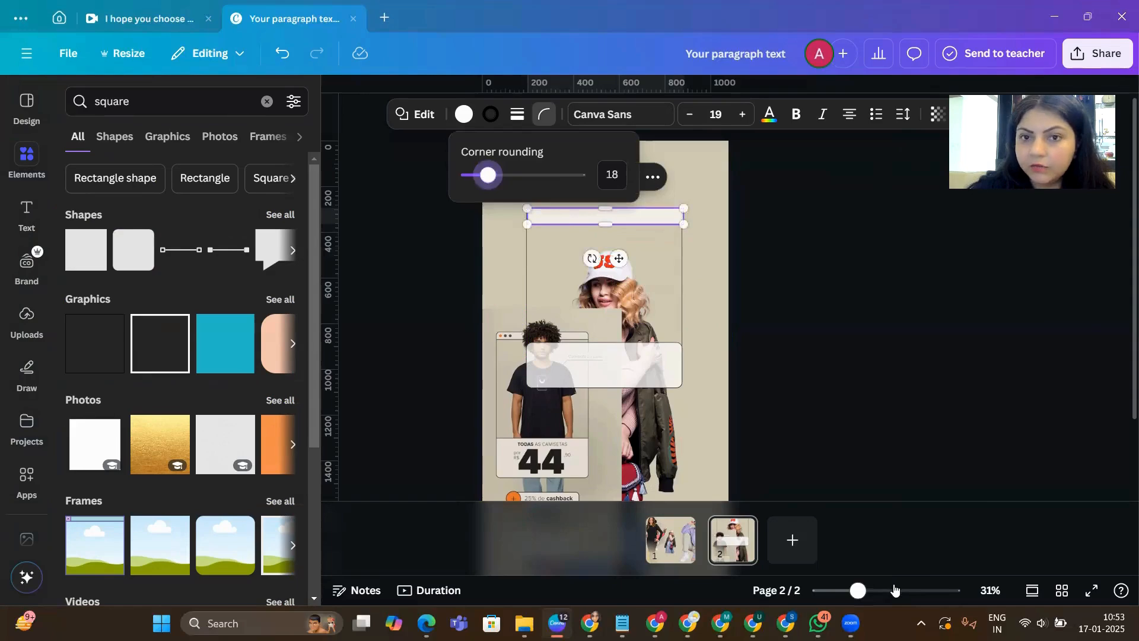
- Adjust both ends of the thin white bar to line up exactly with the sides of the outlined frame
left_click(895, 590)
scroll(904, 406, "up", 2)
left_click(979, 368)
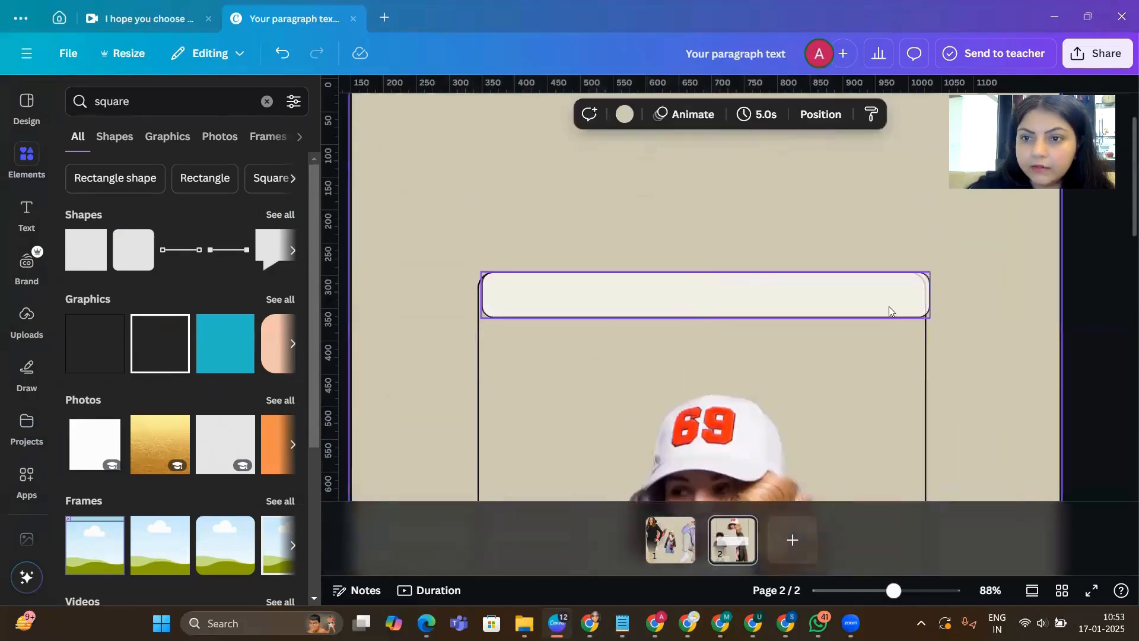
left_click(889, 306)
left_click_drag(929, 296, 926, 296)
left_click_drag(483, 298, 479, 296)
left_click(718, 339)
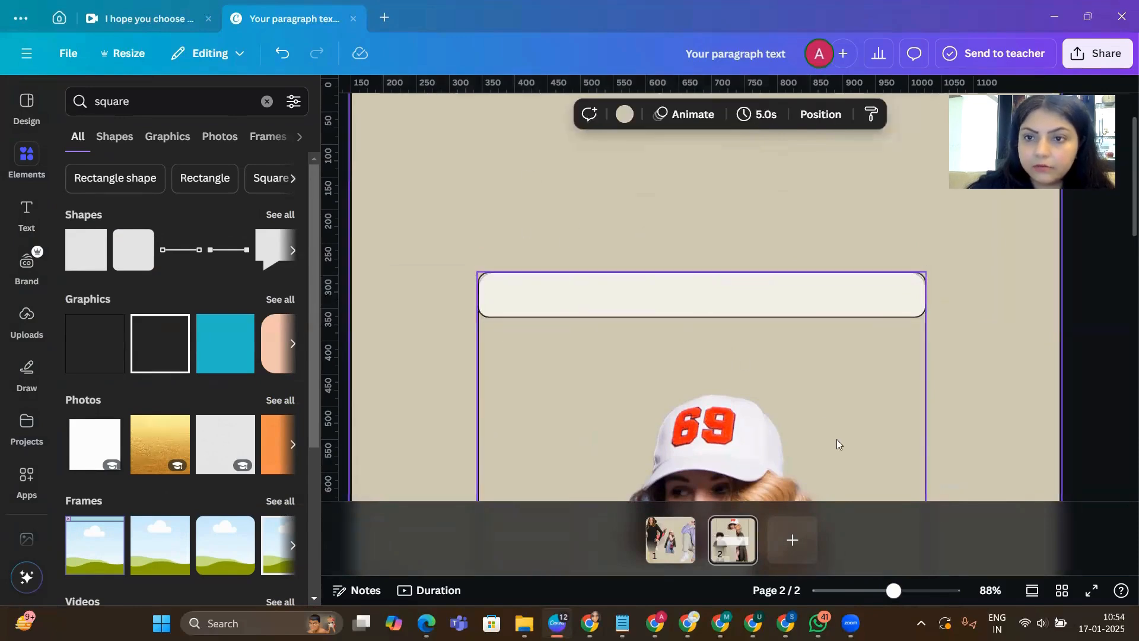
left_click(998, 459)
- Extend the frame and its lower white band further down, and lower the band's upper edge
left_click_drag(888, 595, 870, 598)
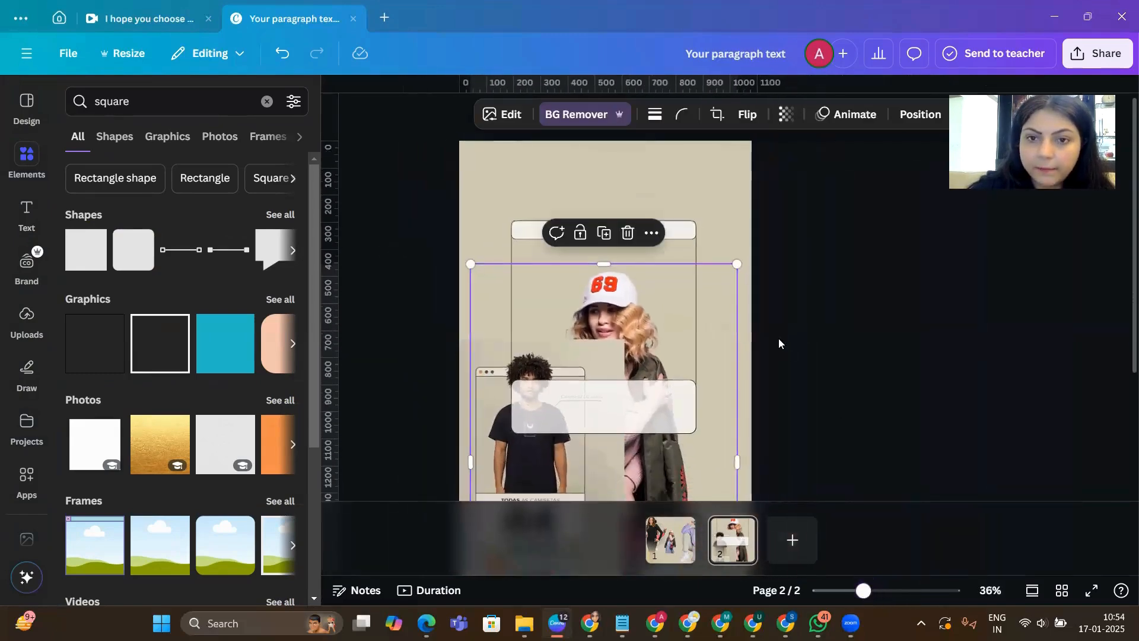
scroll(778, 339, "down", 2)
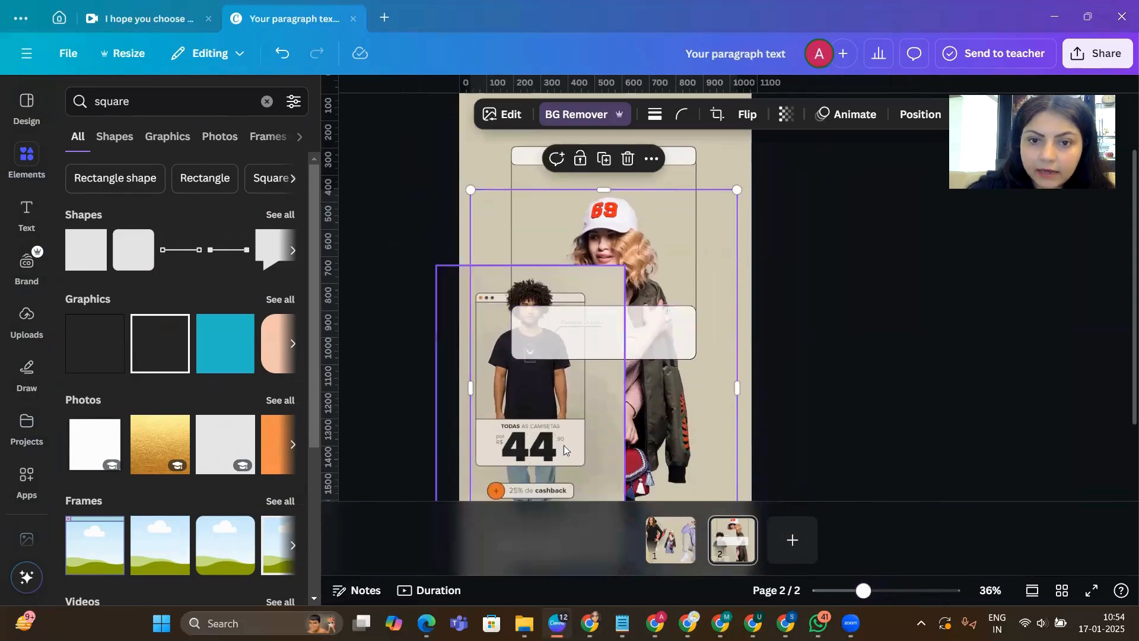
left_click(667, 283)
left_click_drag(604, 369, 606, 392)
left_click(607, 355)
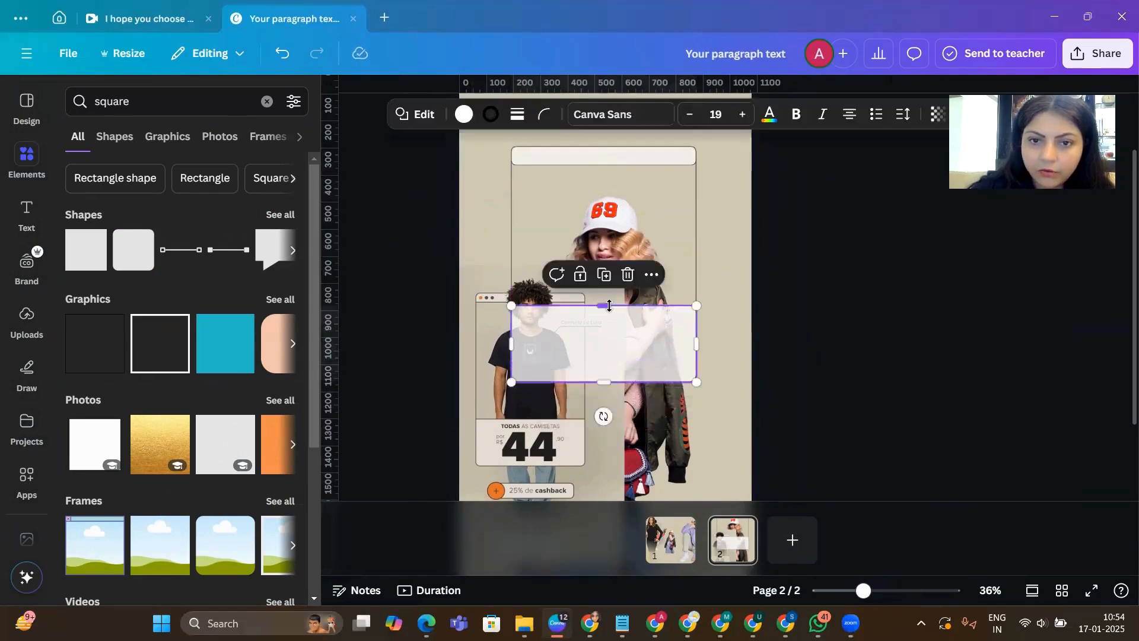
left_click_drag(609, 306, 610, 321)
left_click(845, 394)
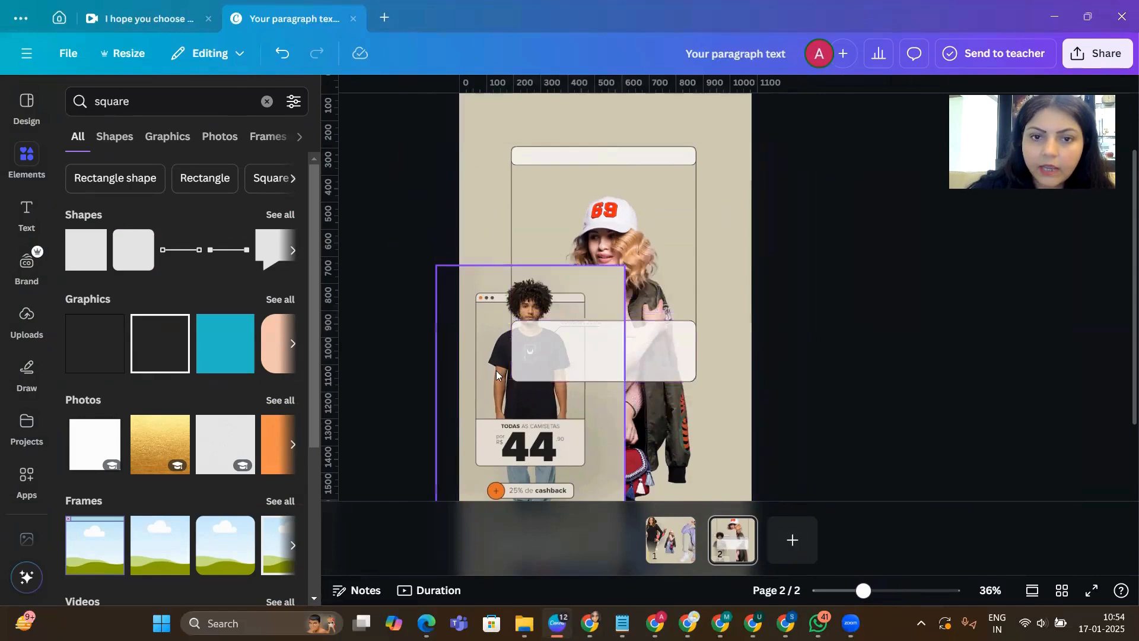
- Add a circle to the page and fill it with the orange-brown photo colour taken from the reference poster
left_click(543, 287)
left_click(481, 307)
left_click(958, 331)
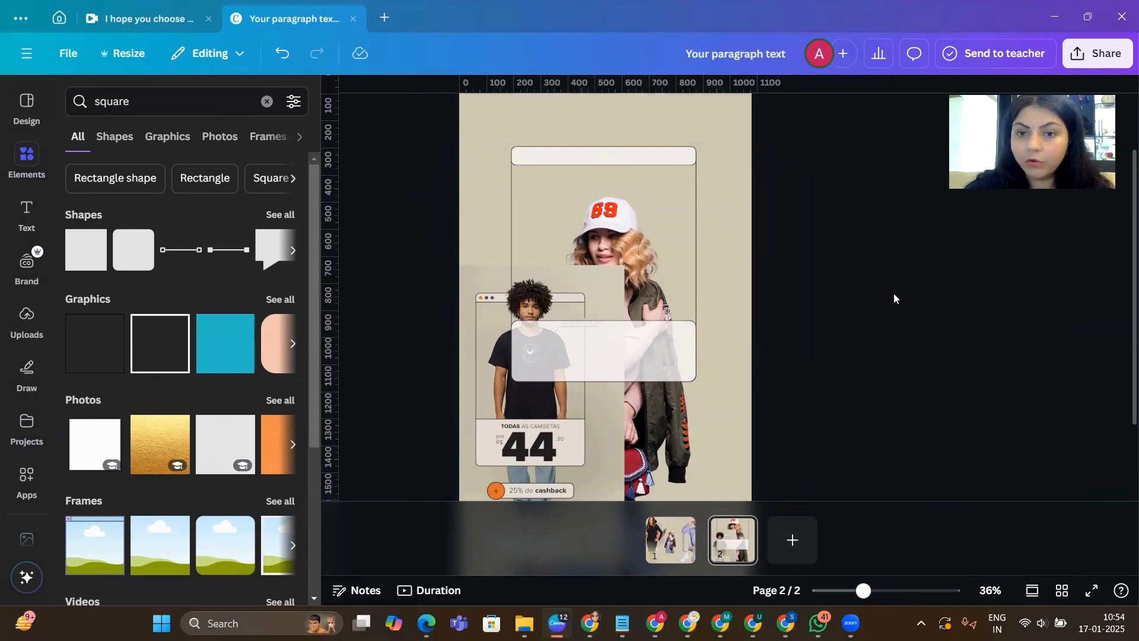
left_click(748, 153)
key("c")
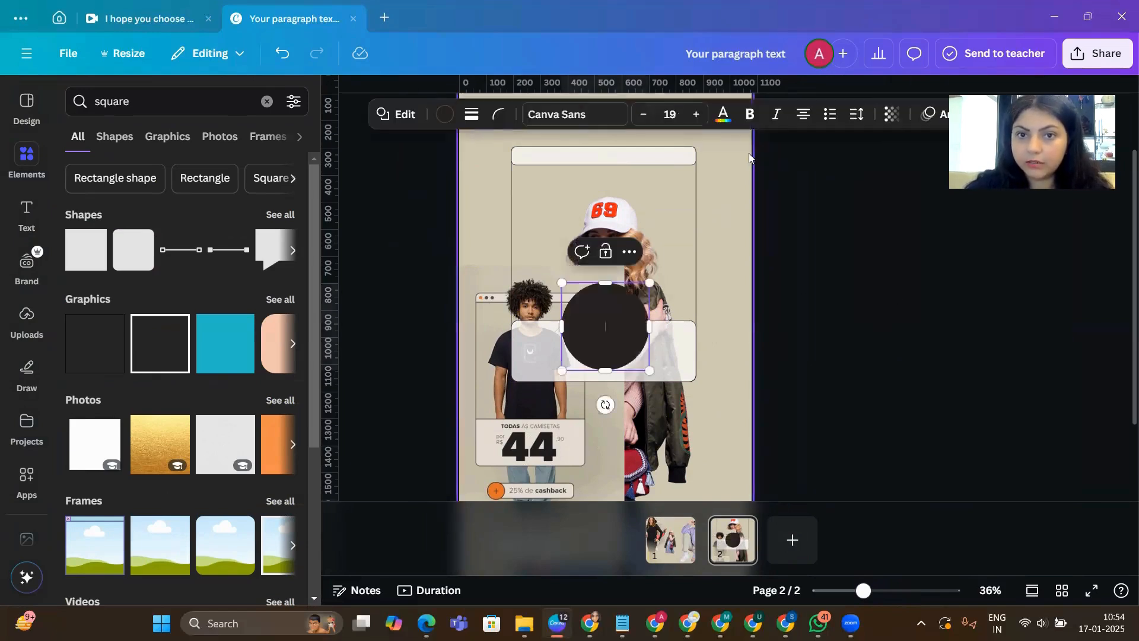
left_click(619, 307)
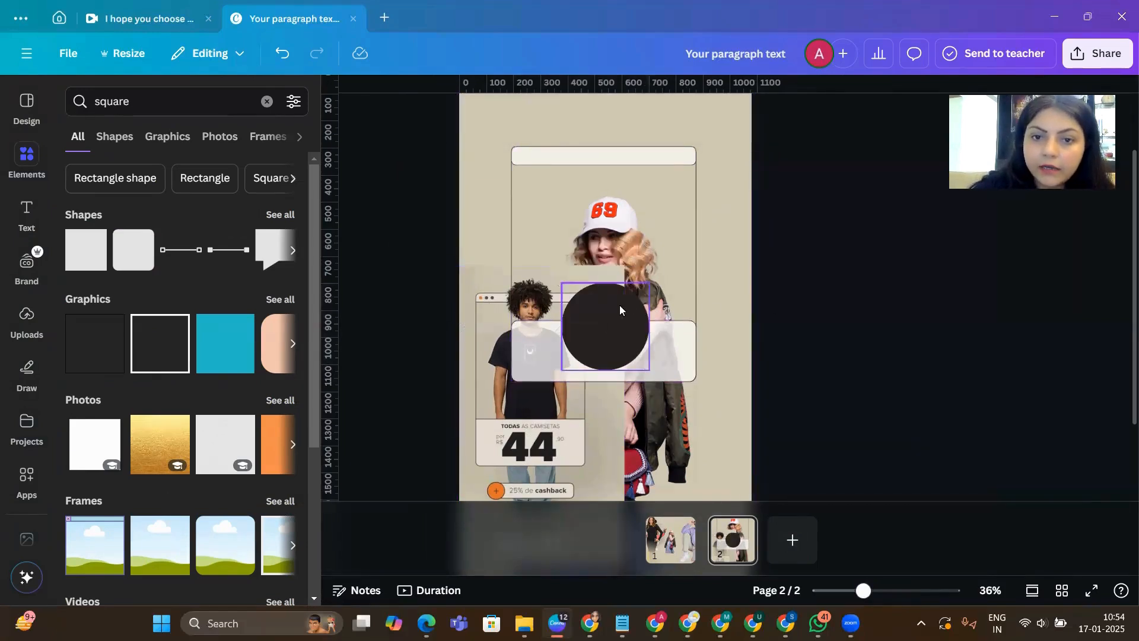
left_click(444, 114)
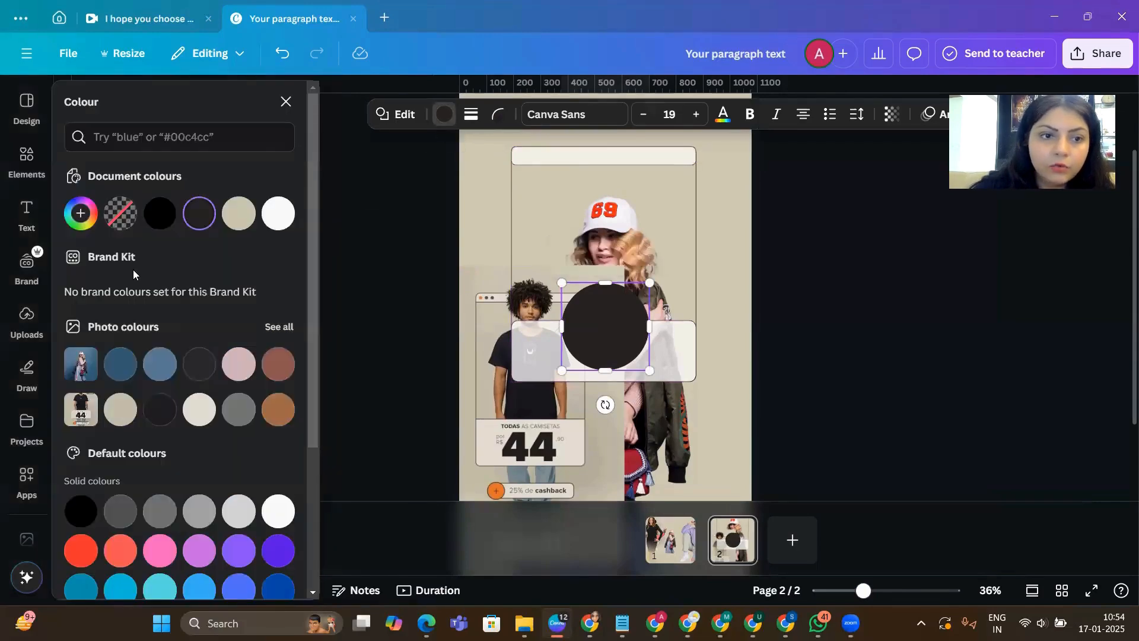
left_click(279, 409)
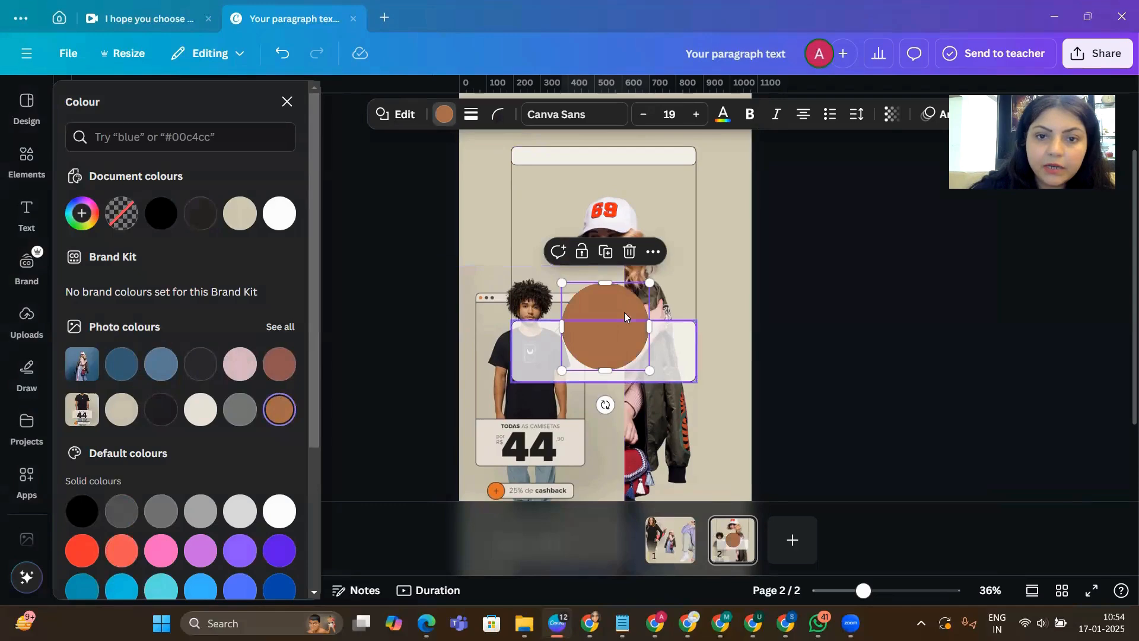
- Shrink the brown circle to a tiny dot and place it at the left end of the thin white bar
left_click_drag(650, 283, 570, 362)
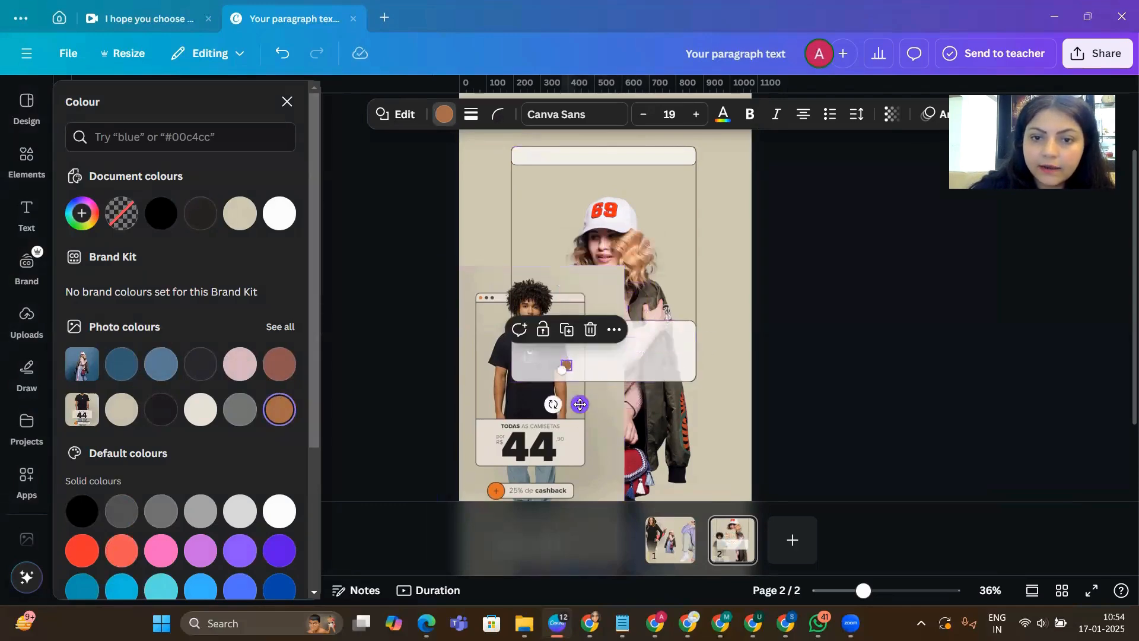
left_click_drag(581, 405, 541, 196)
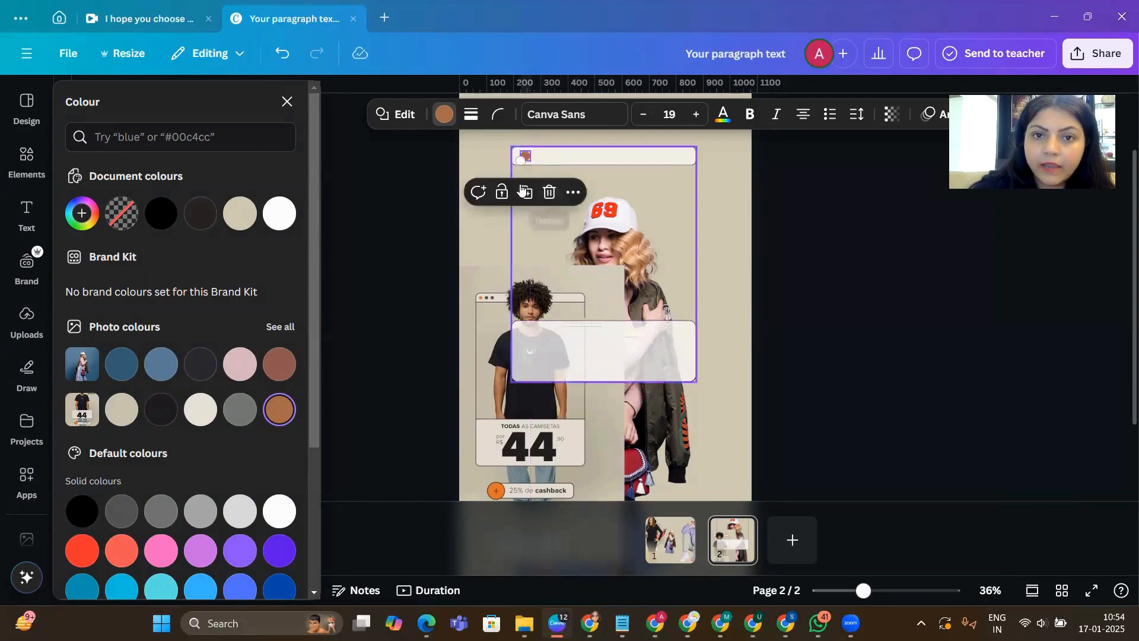
- Duplicate the brown dot, place the copy just to its right, and recolour it with the reddish-brown colour from the woman's photo
left_click(528, 197)
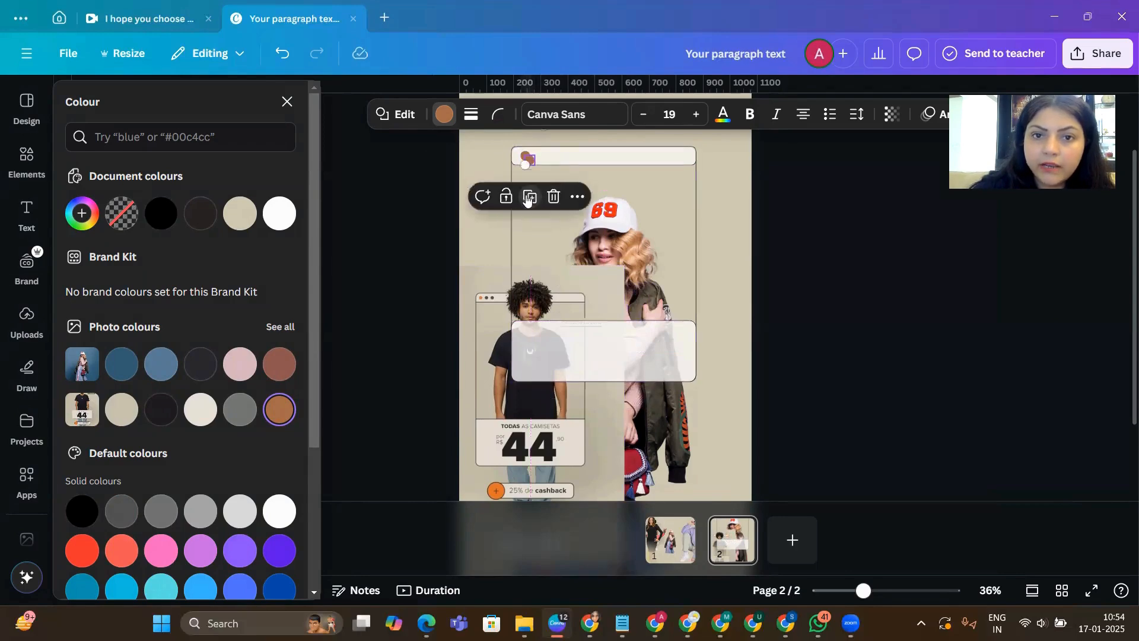
left_click(598, 174)
left_click(531, 159)
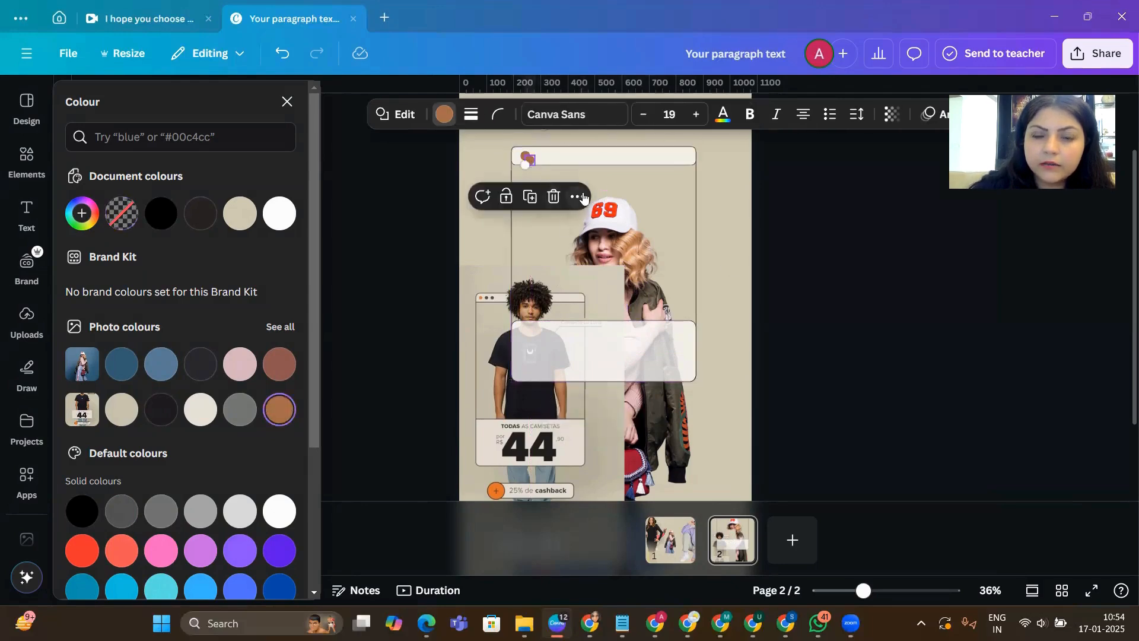
scroll(732, 327, "up", 2)
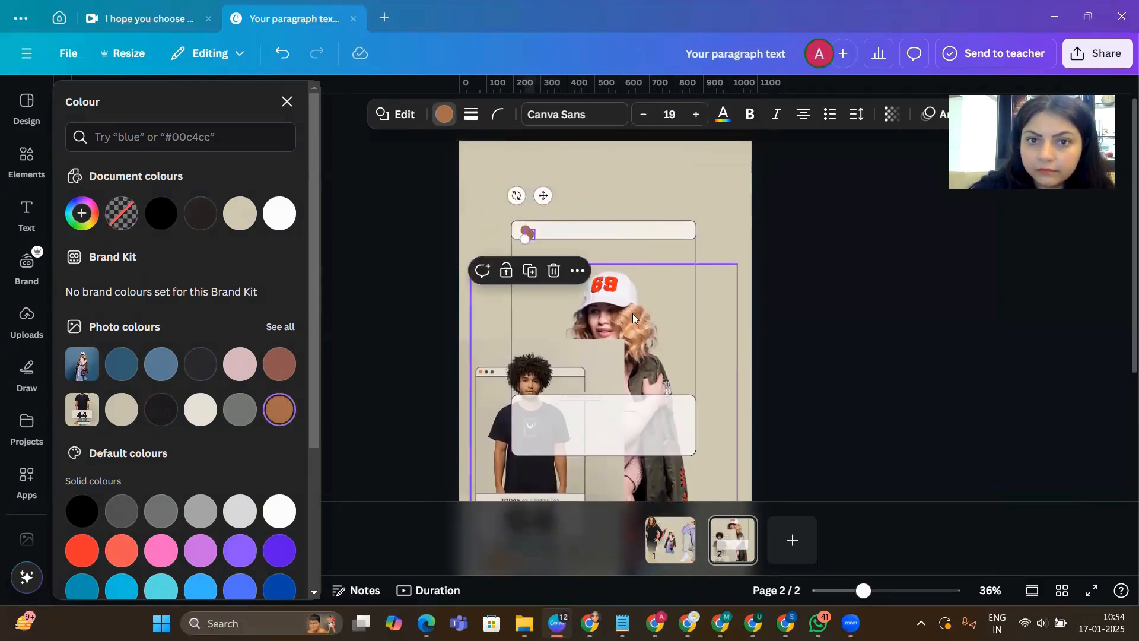
left_click_drag(545, 194, 558, 187)
left_click(284, 366)
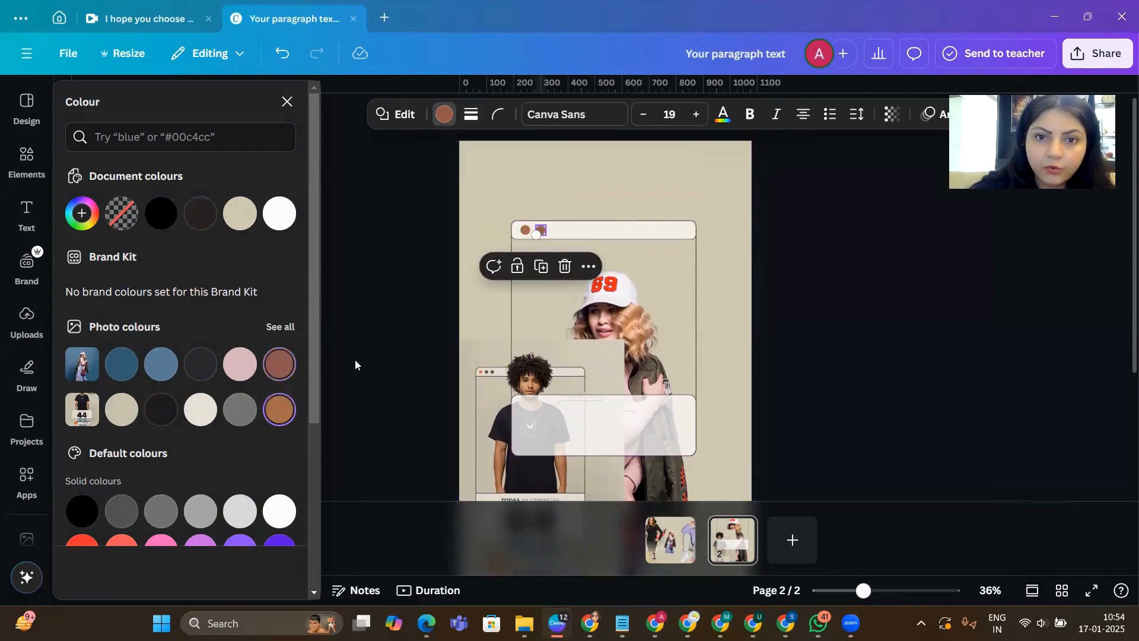
- Duplicate the reddish-brown dot, place the copy just to its right as a third dot, and recolour it with the dark shade from the woman's photo
scroll(186, 435, "down", 2)
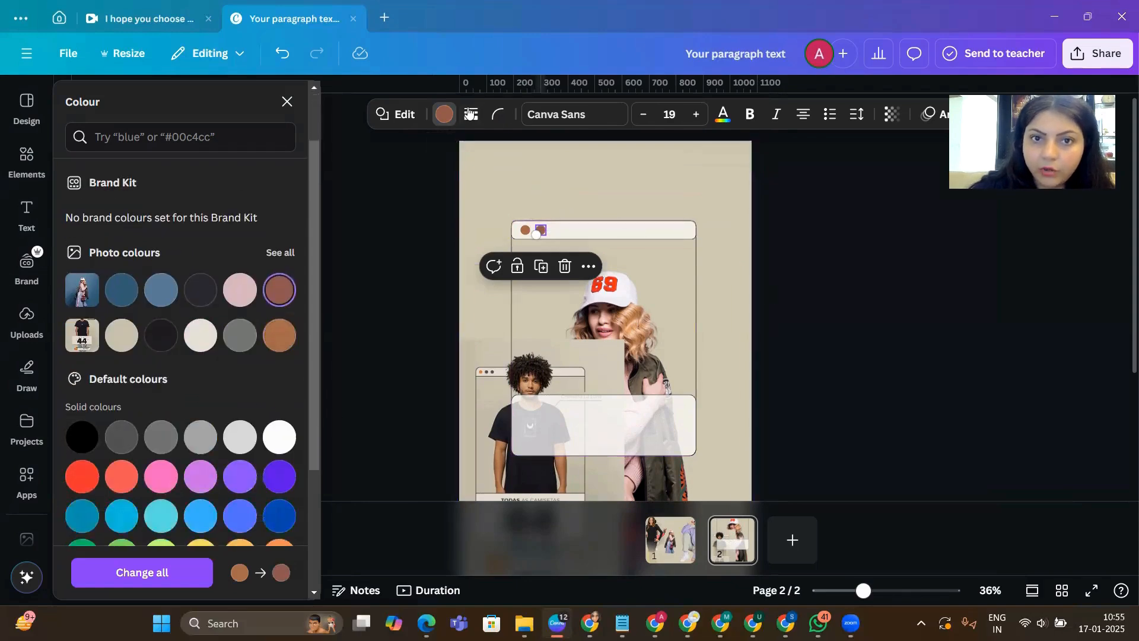
left_click(564, 270)
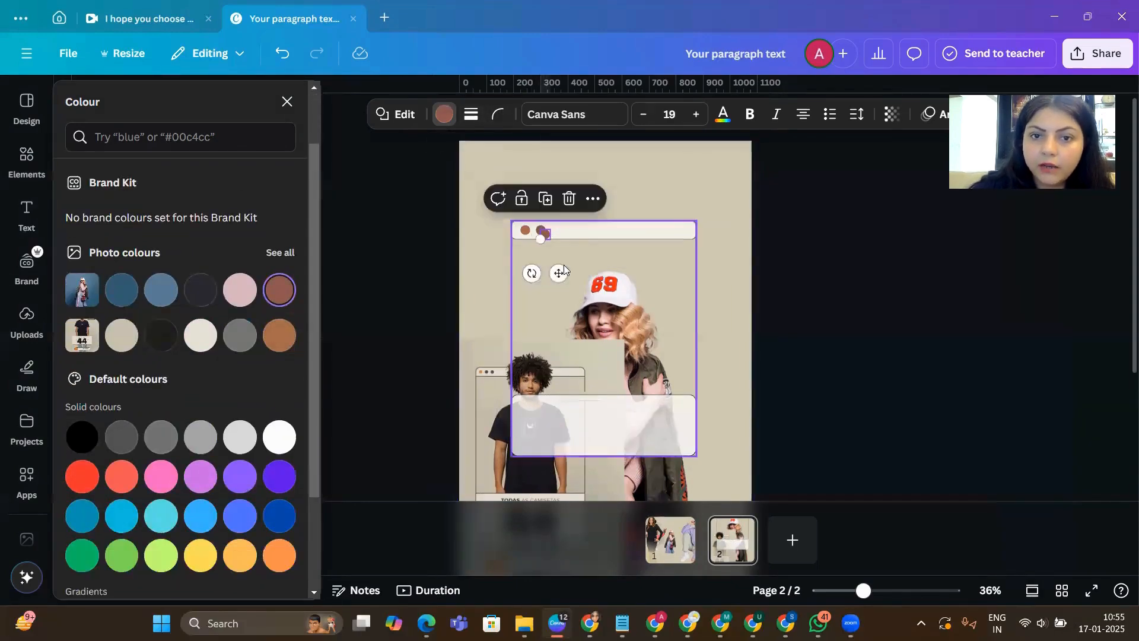
left_click_drag(564, 270, 569, 269)
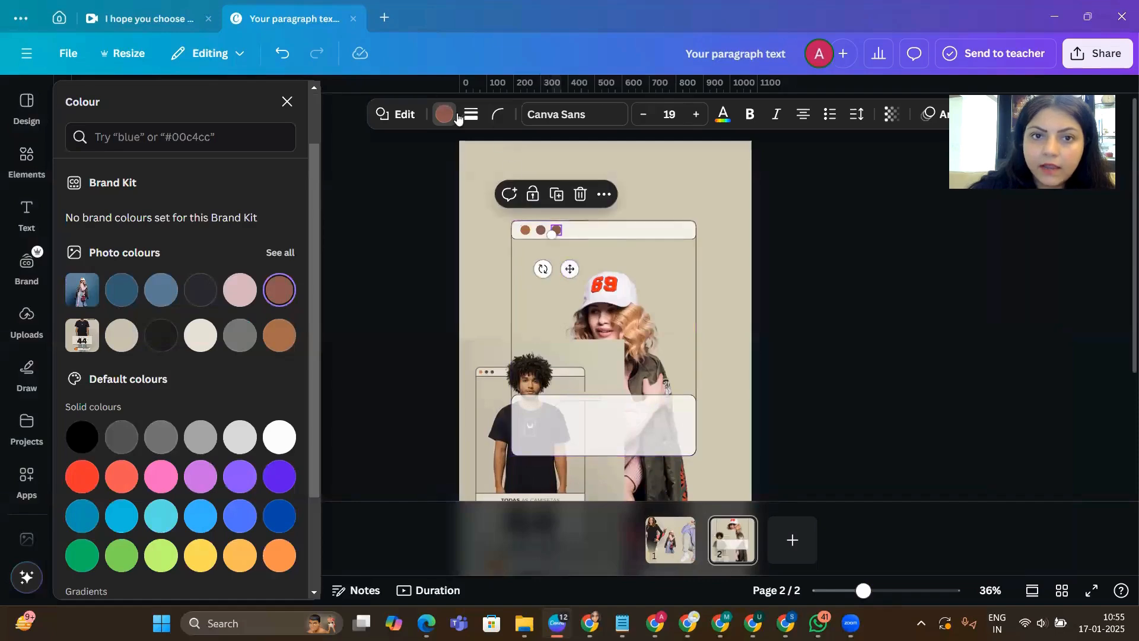
left_click(201, 289)
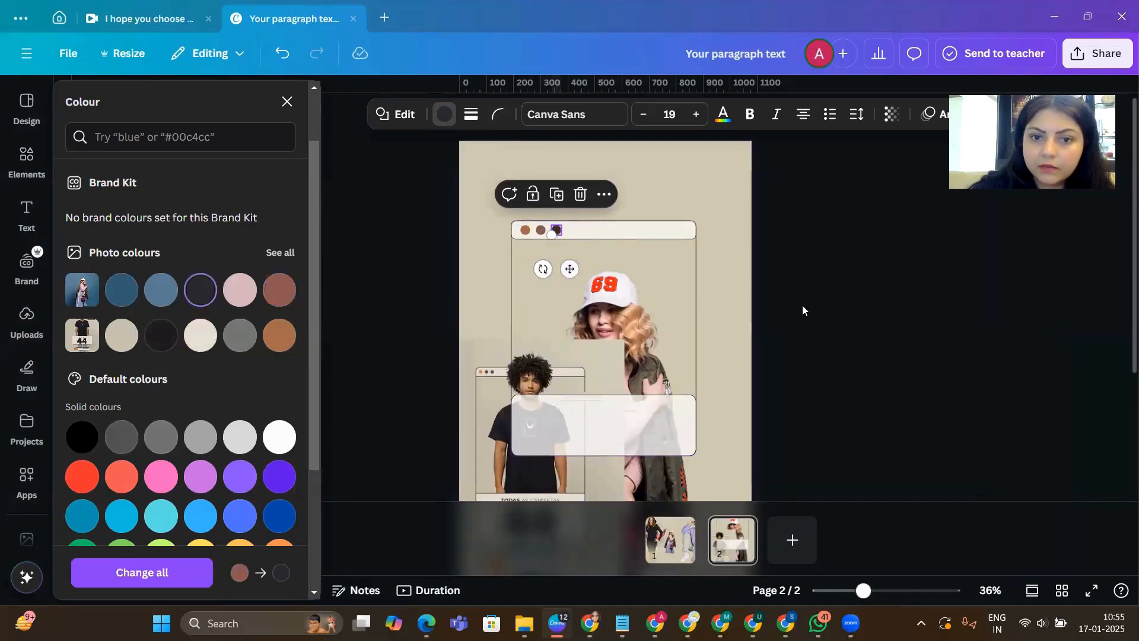
left_click(803, 305)
- Shrink the reference poster image and move it to the page's left edge, clear of the woman's lower body
scroll(804, 308, "down", 3)
scroll(786, 330, "up", 3)
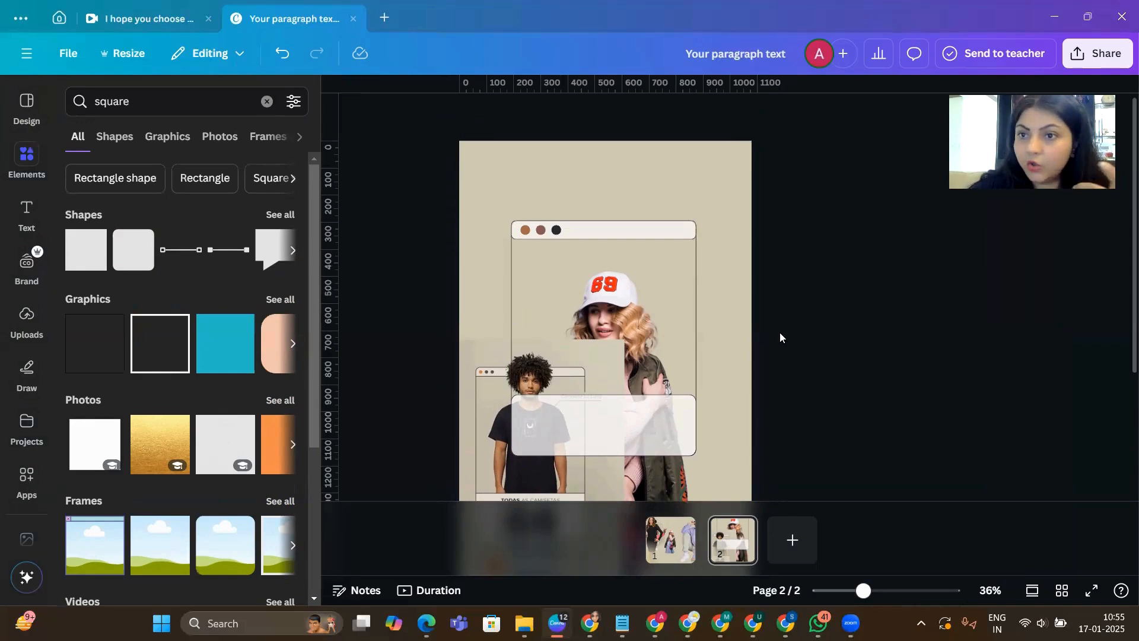
scroll(761, 296, "down", 3)
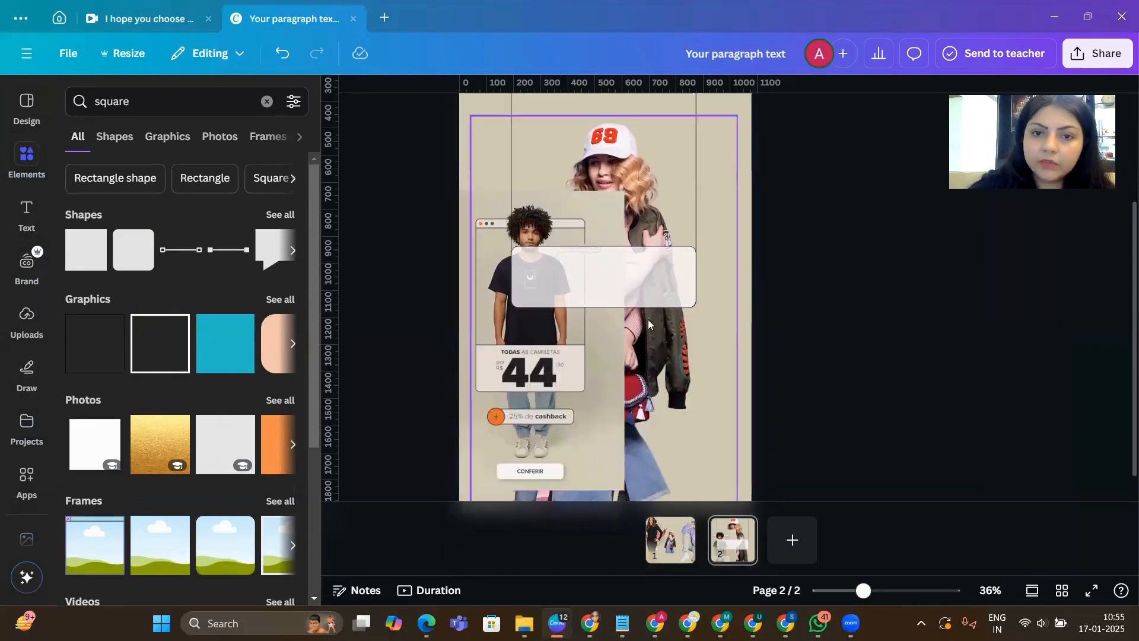
scroll(816, 286, "down", 1)
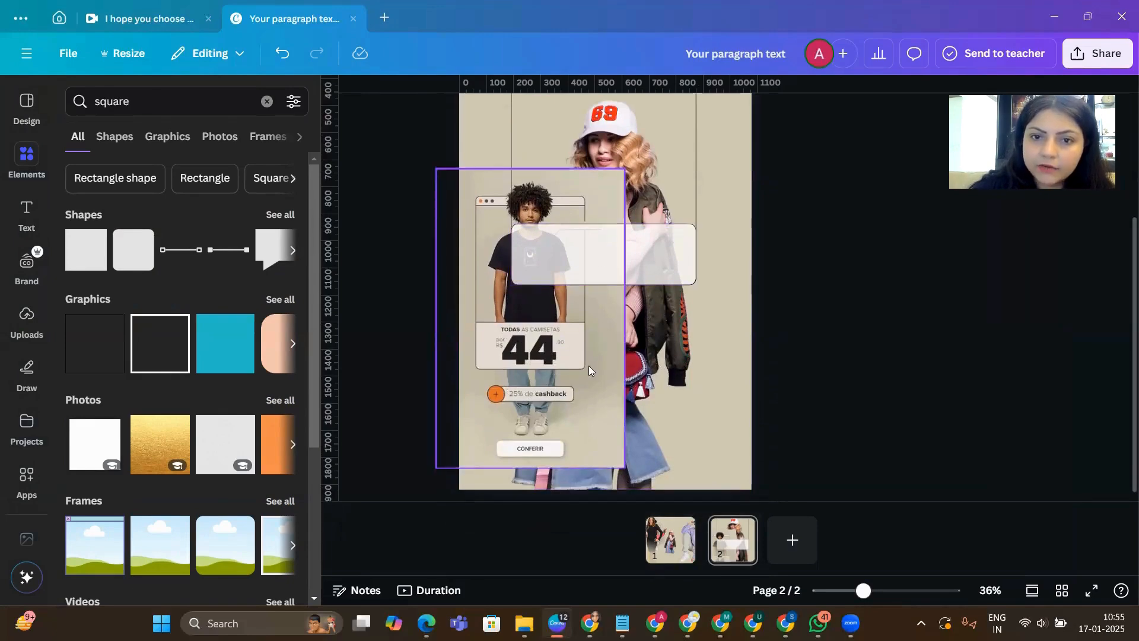
left_click(602, 394)
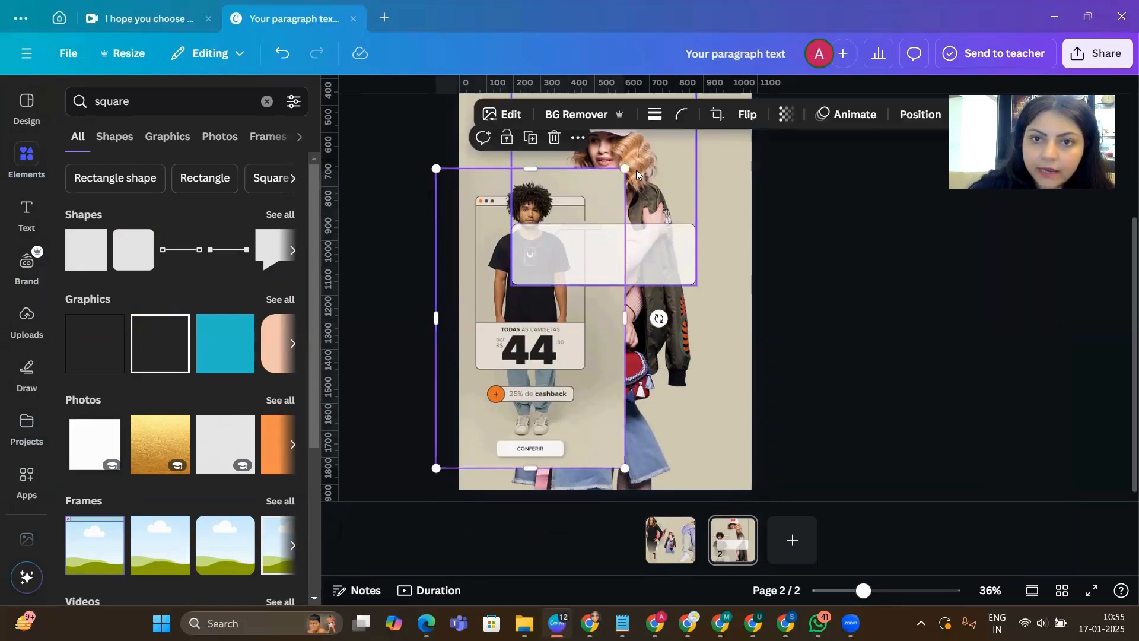
left_click_drag(625, 169, 787, 120)
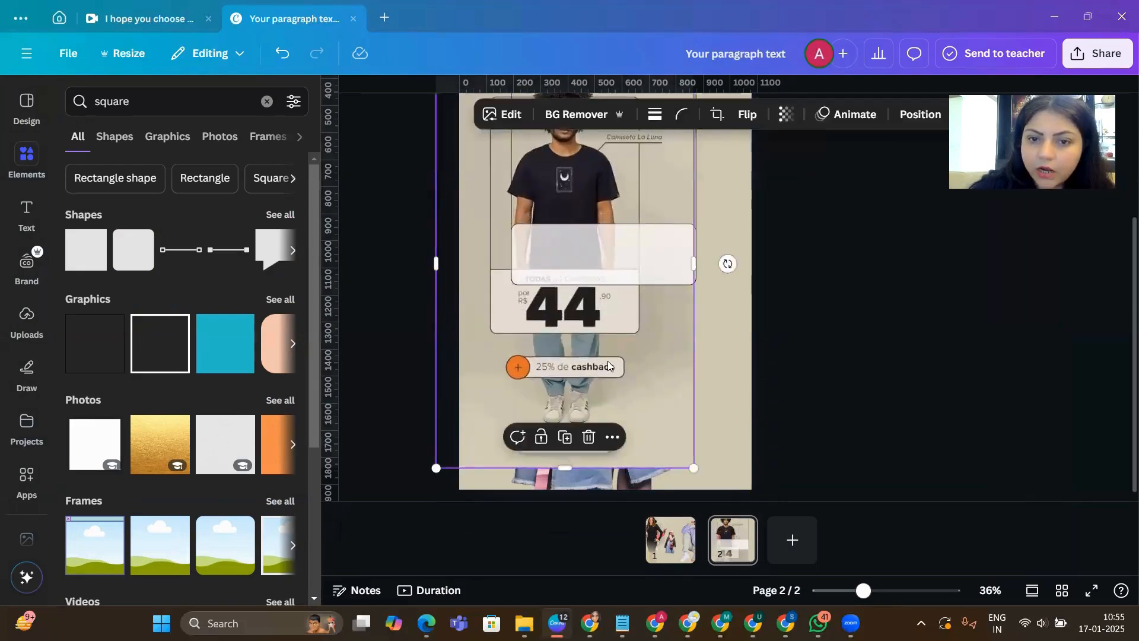
left_click_drag(694, 468, 582, 291)
left_click_drag(460, 229, 438, 264)
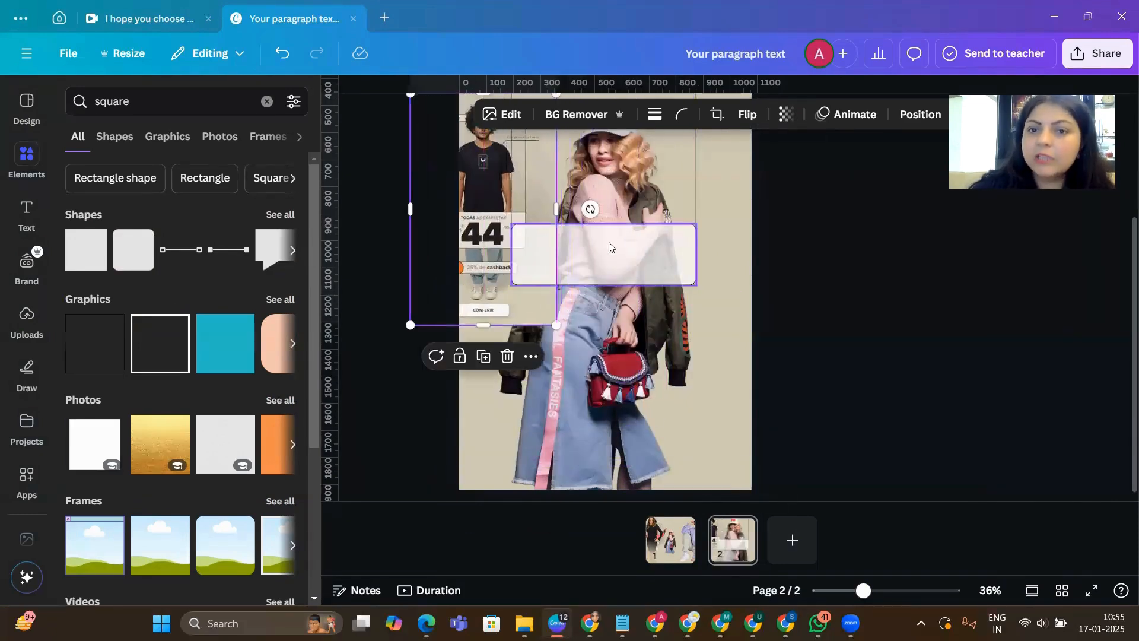
- Duplicate the large white band, move the copy down over the jeans, and resize it into a much smaller, thin bar
left_click(640, 242)
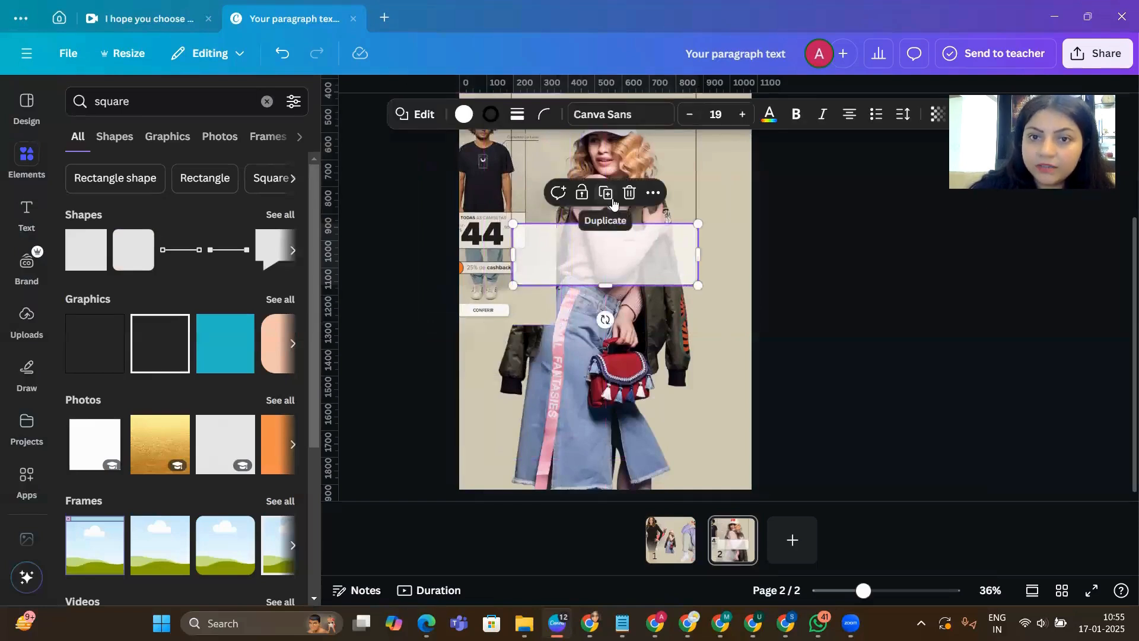
left_click(613, 203)
left_click_drag(610, 254, 608, 387)
left_click_drag(520, 401, 552, 401)
left_click_drag(705, 399, 681, 400)
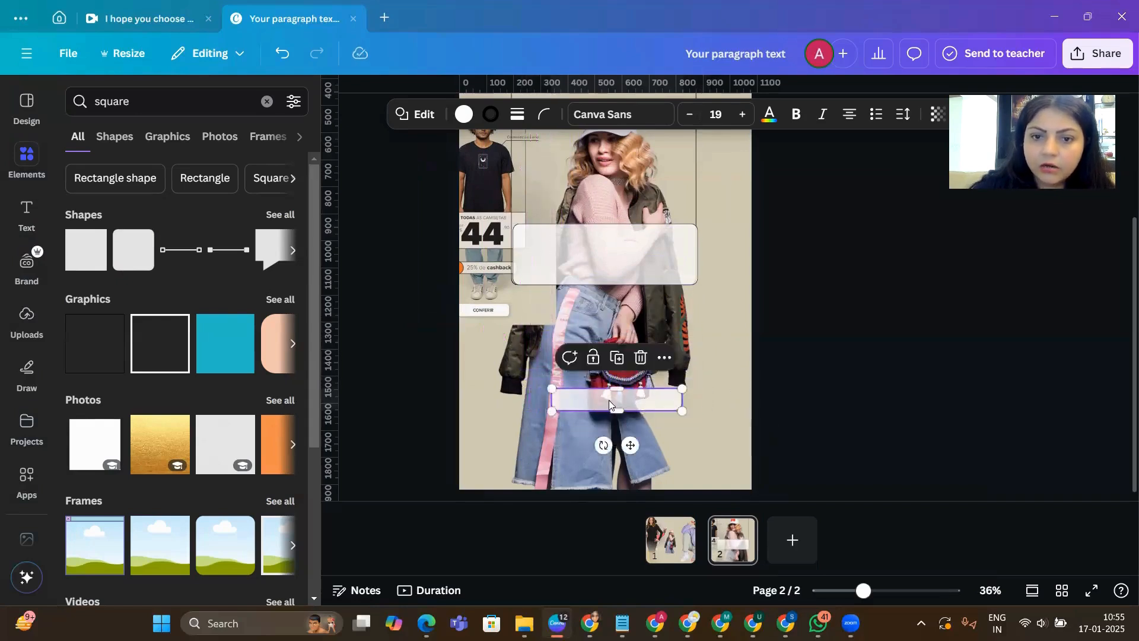
- Centre the thin white bar horizontally on the page, over the lower edge of the red handbag
mouse_move(608, 400)
left_mouse_down()
mouse_move(585, 395)
mouse_move(616, 395)
mouse_move(597, 394)
left_mouse_up()
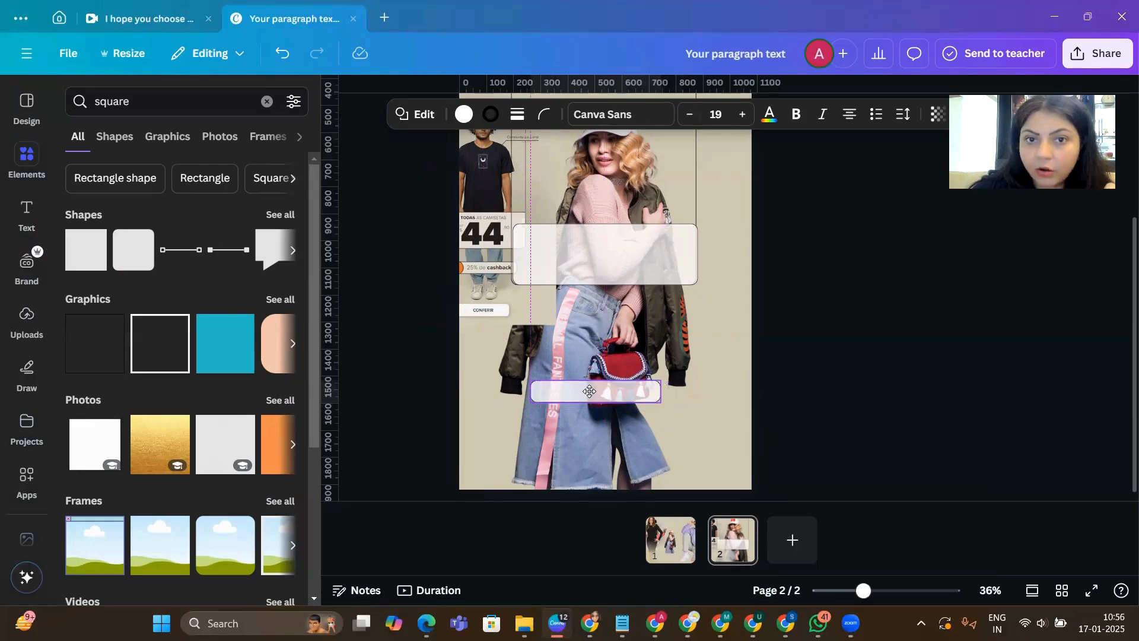
left_click_drag(589, 391, 597, 391)
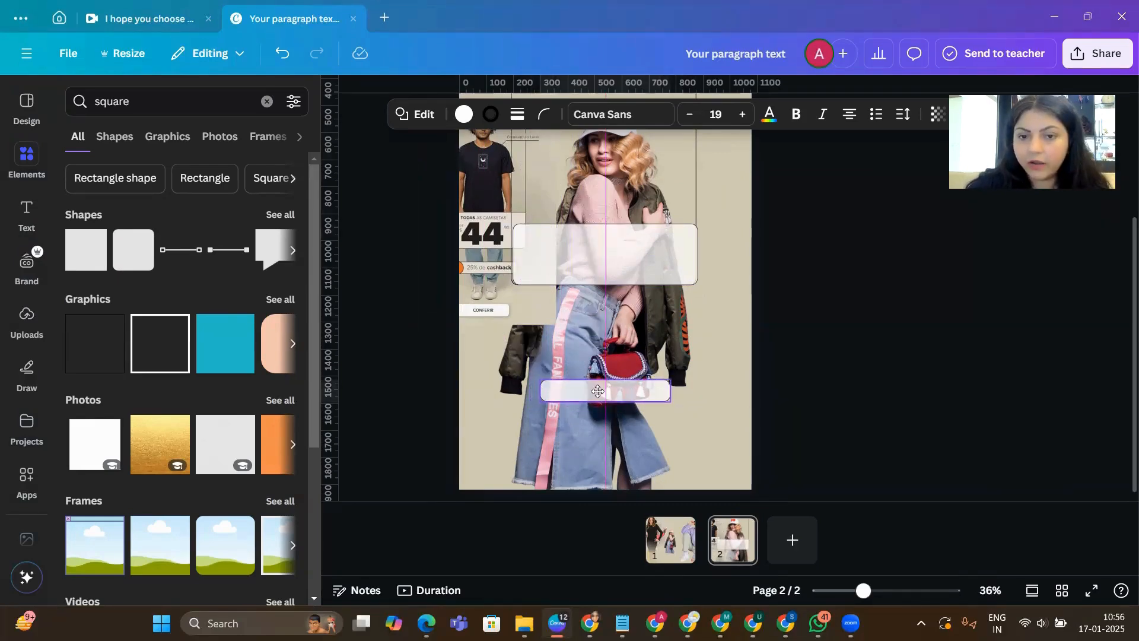
left_click_drag(597, 391, 598, 391)
left_click(810, 380)
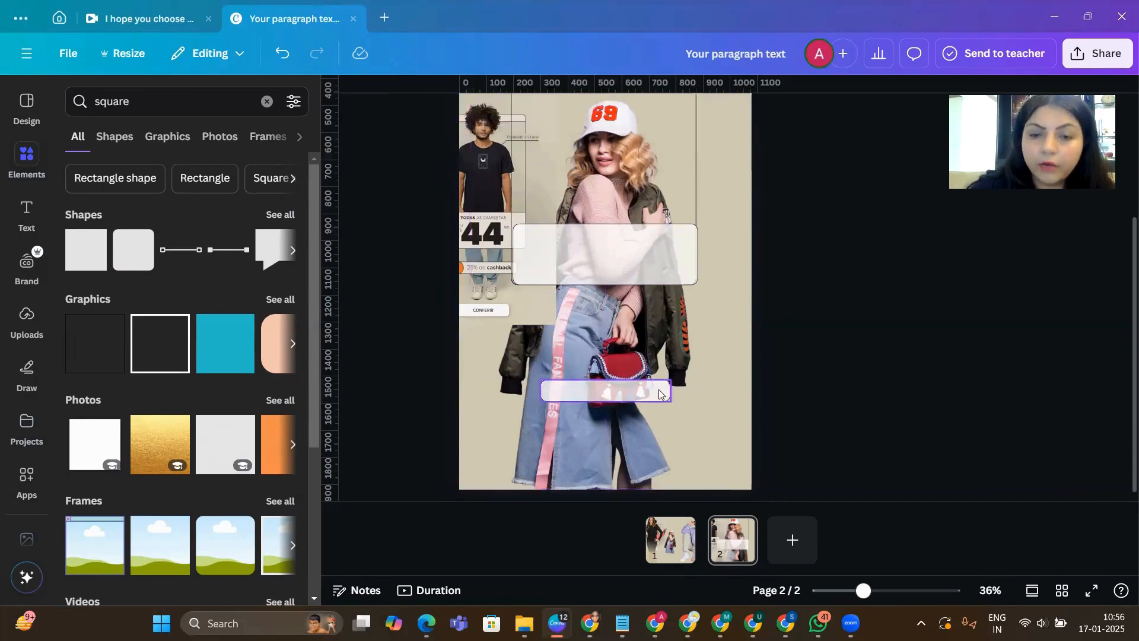
- Adjust the thin bar's transparency, and shift the reference poster image slightly down and to the right
left_click(660, 394)
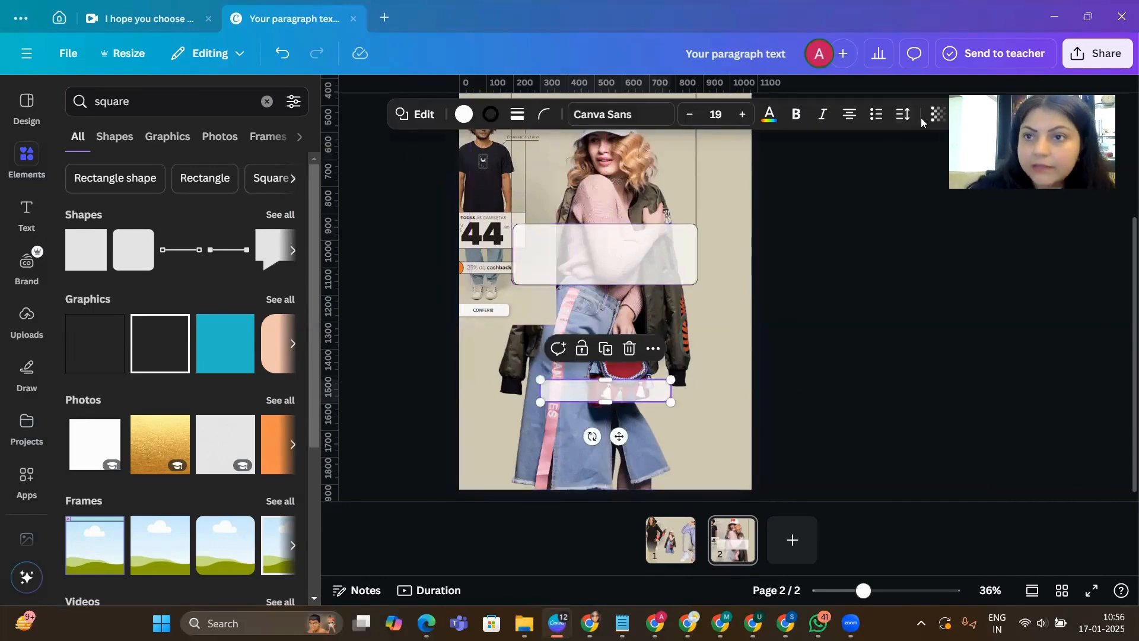
left_click(938, 114)
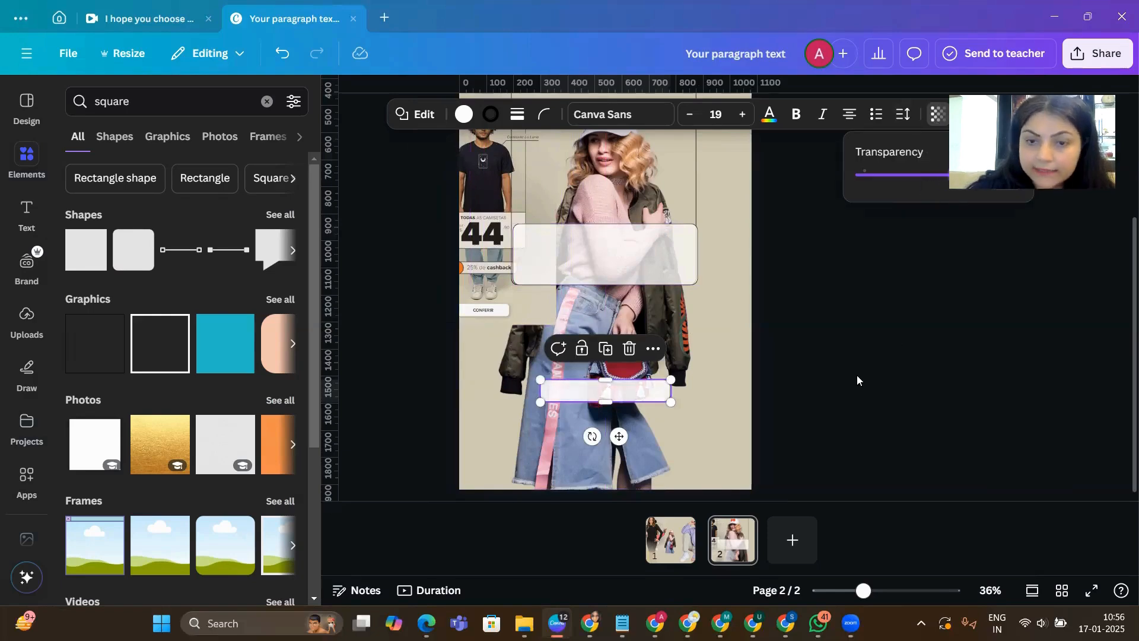
left_click(782, 373)
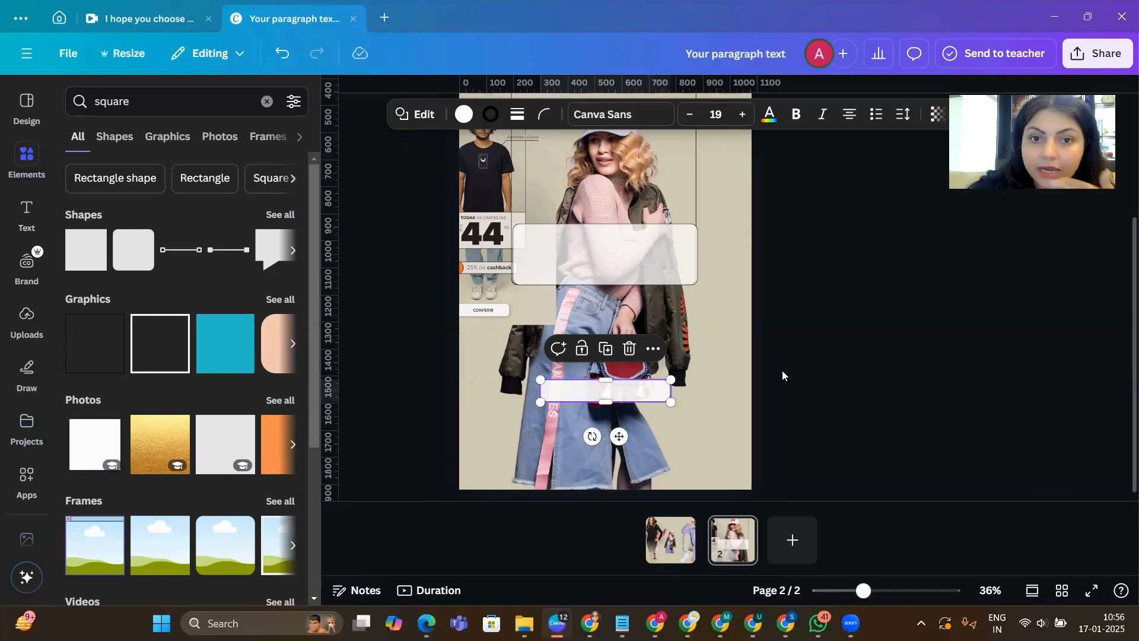
left_click(758, 337)
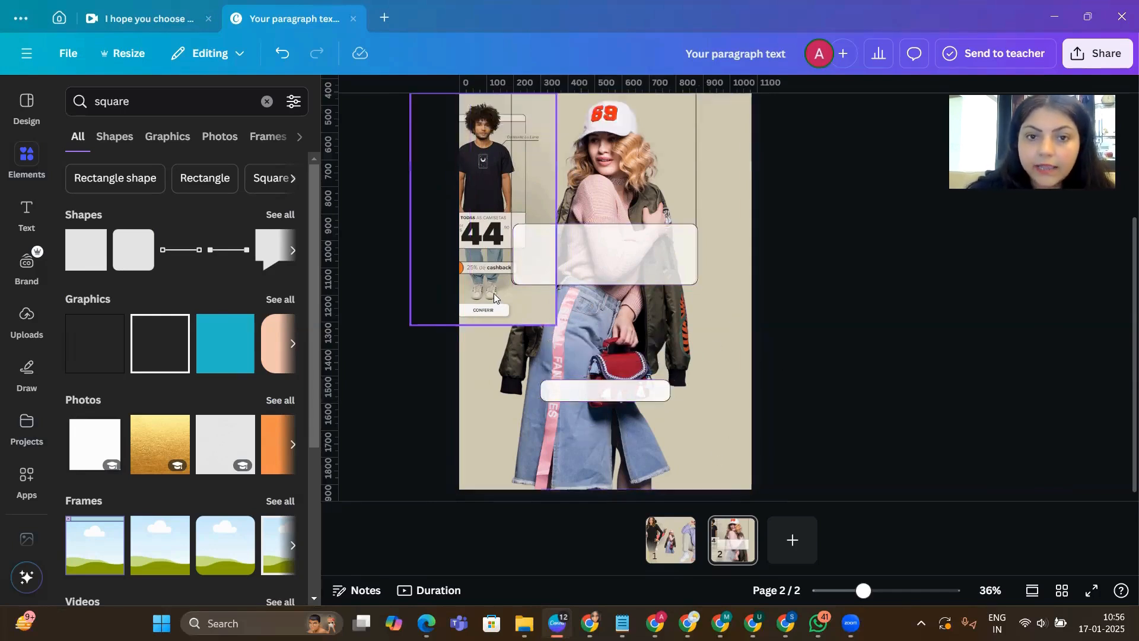
mouse_move(512, 306)
left_mouse_down()
mouse_move(546, 331)
mouse_move(509, 302)
left_mouse_up()
left_click(757, 334)
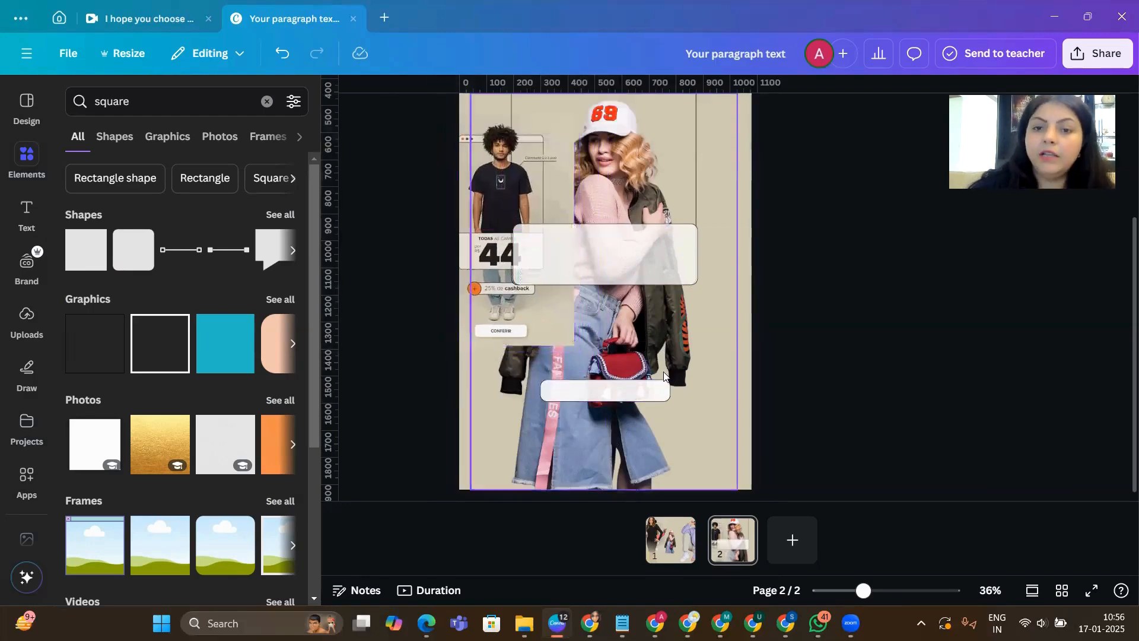
- Duplicate the thin white bar, place the copy near the hem of the jeans, and slightly reduce its corner rounding
left_click(617, 396)
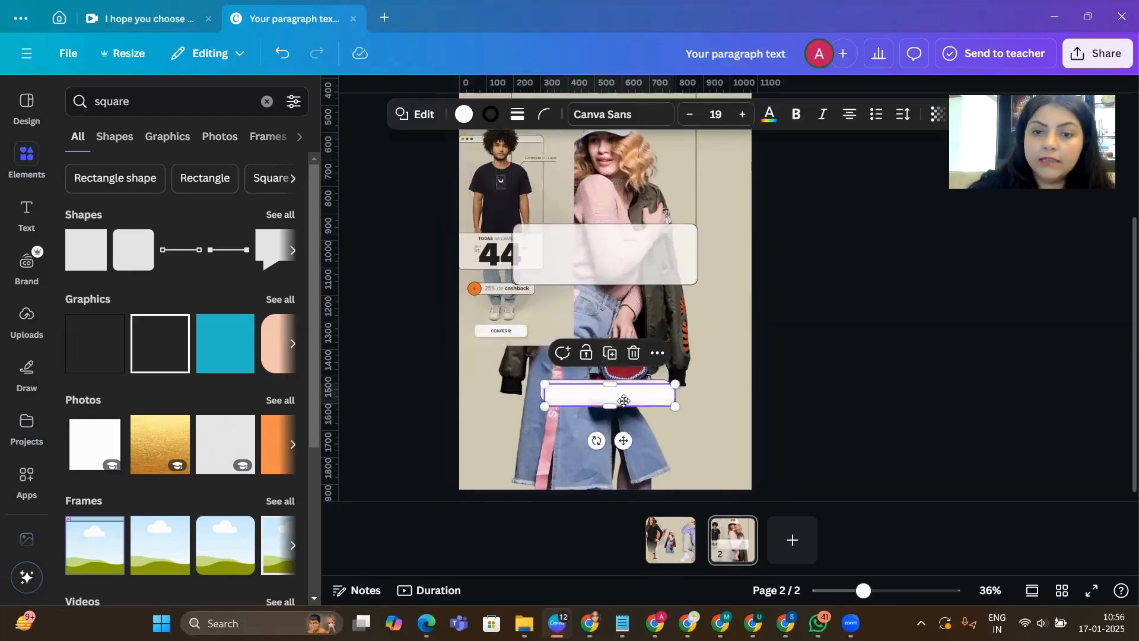
left_click_drag(617, 395, 615, 461)
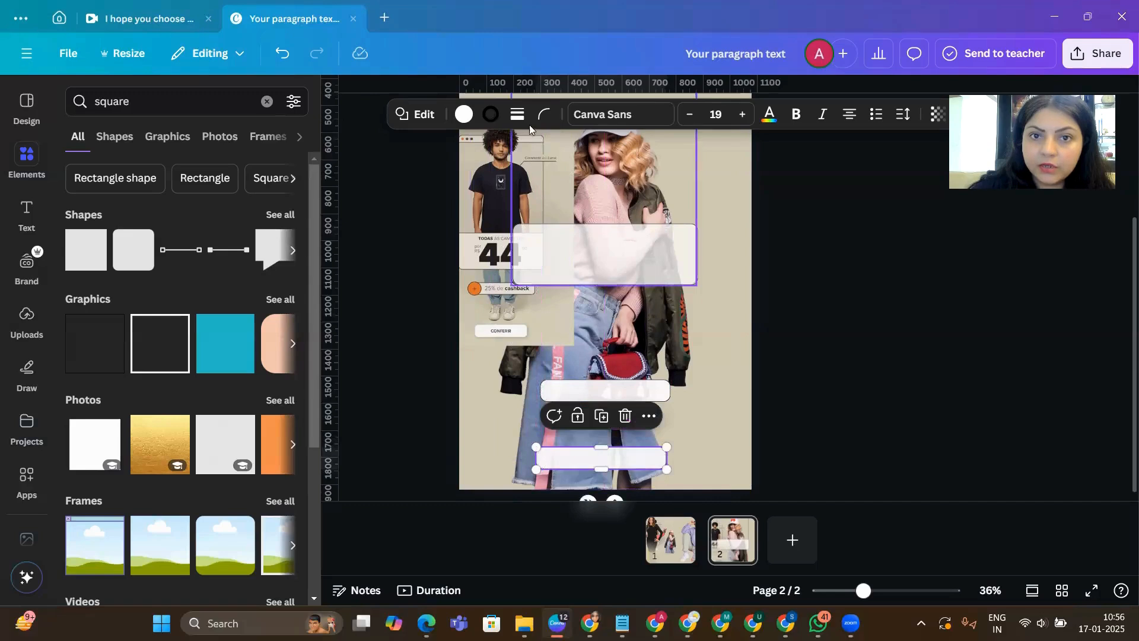
left_click(544, 114)
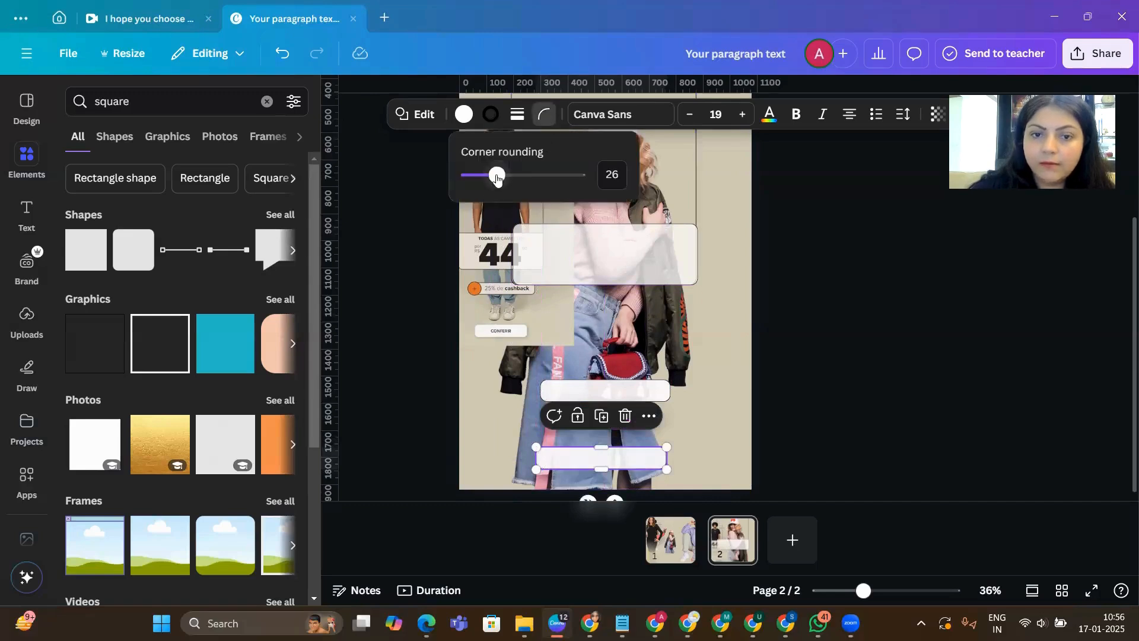
left_click_drag(497, 179, 491, 175)
- Set the lowest bar's border weight to 0 and shorten it from both ends to about 348 px wide
left_click(524, 118)
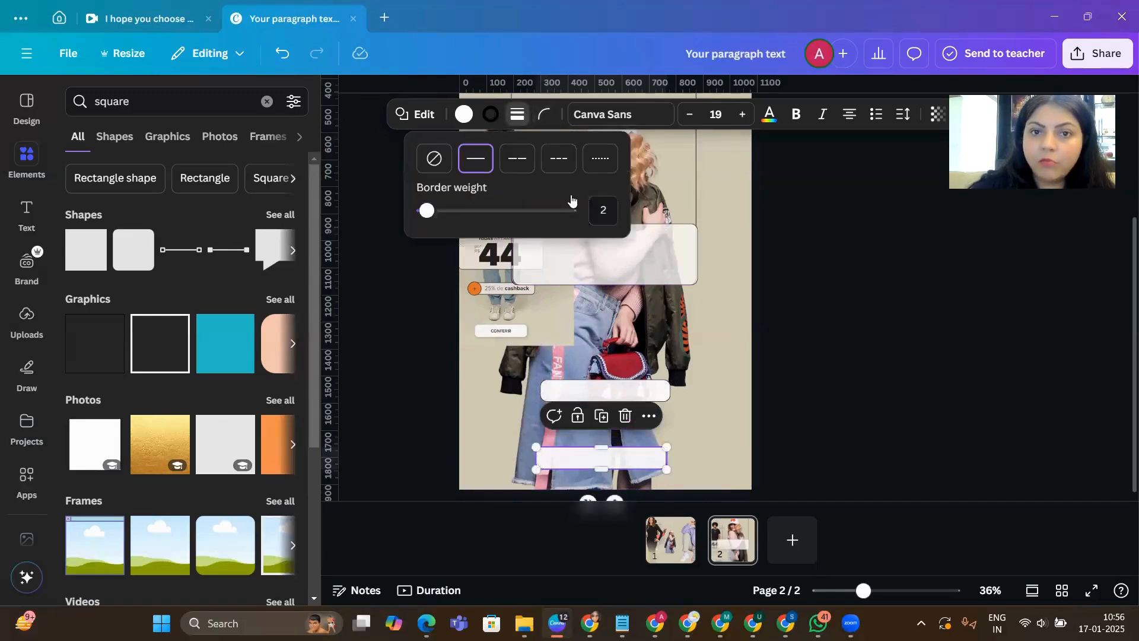
left_click(601, 211)
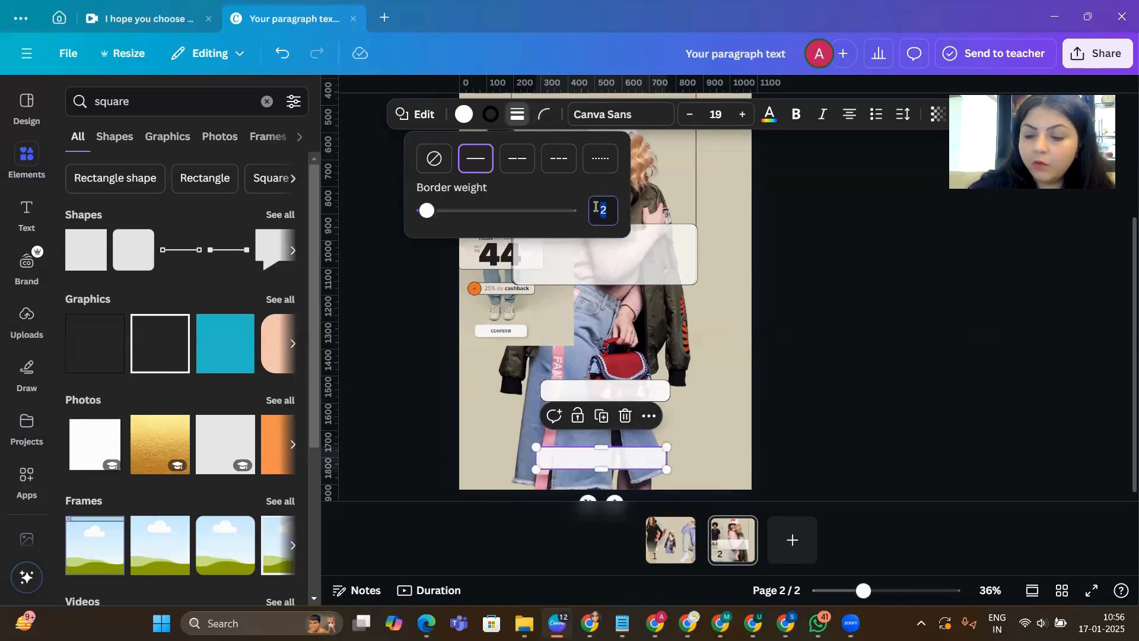
type("0")
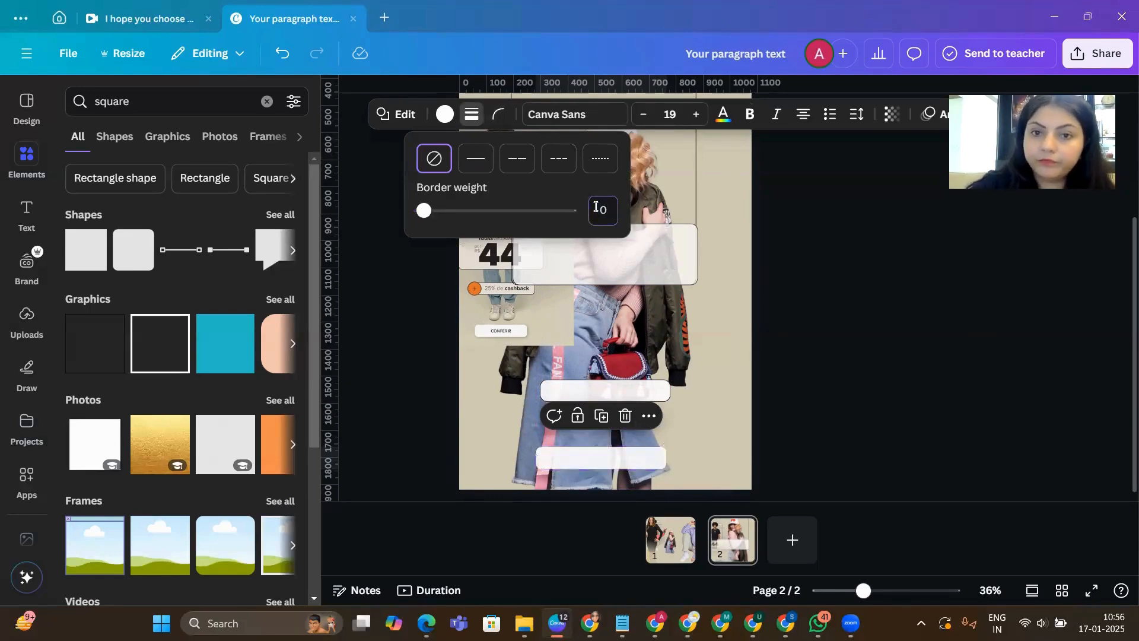
left_click_drag(537, 459, 567, 459)
left_click_drag(667, 458, 655, 458)
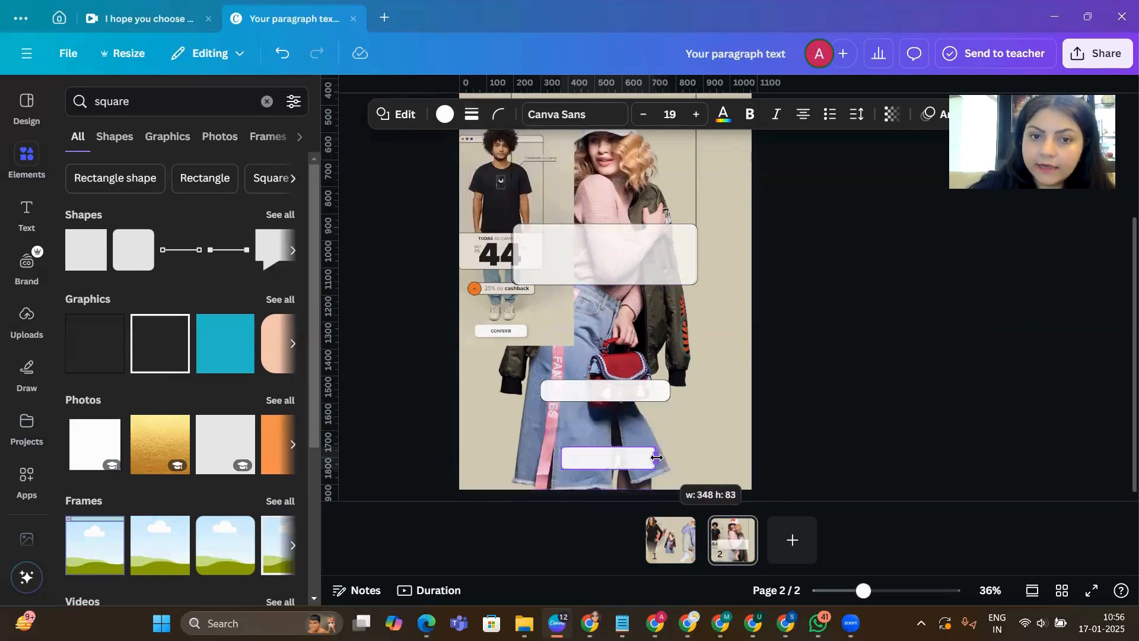
left_click(895, 451)
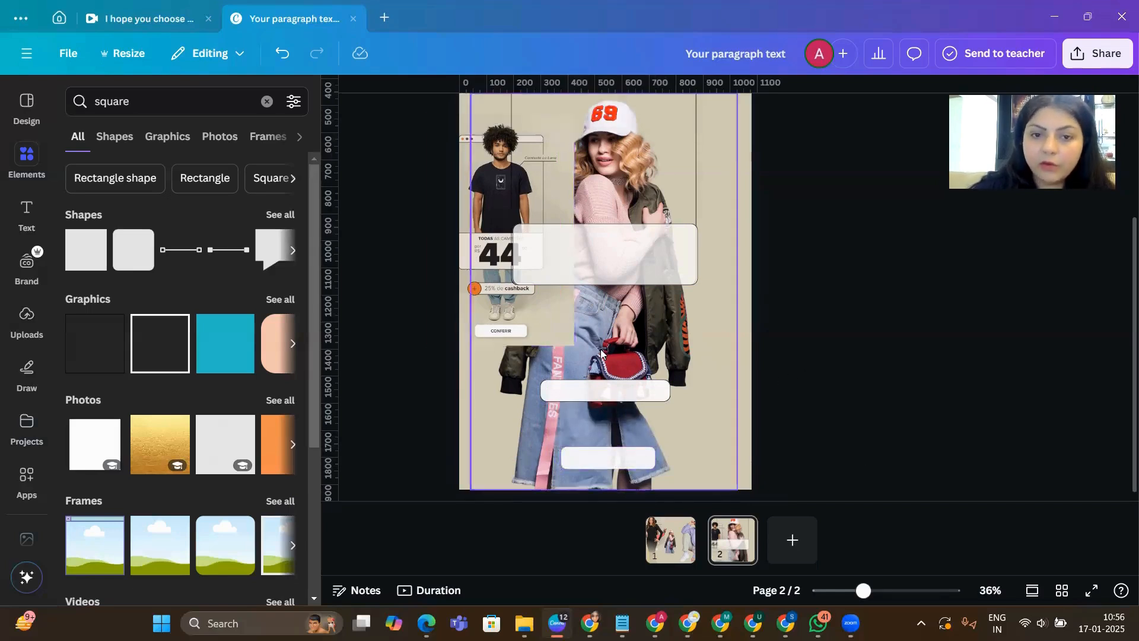
- Add a circle to the page and fill it with the red #A51837 sampled from the woman's handbag
left_click(746, 314)
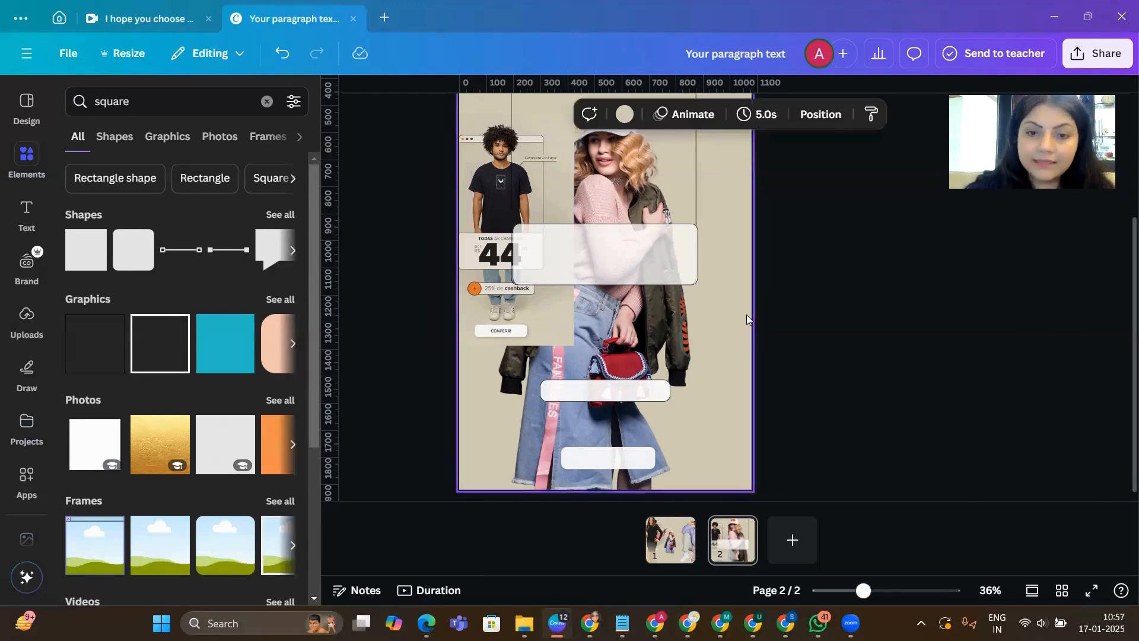
key("c")
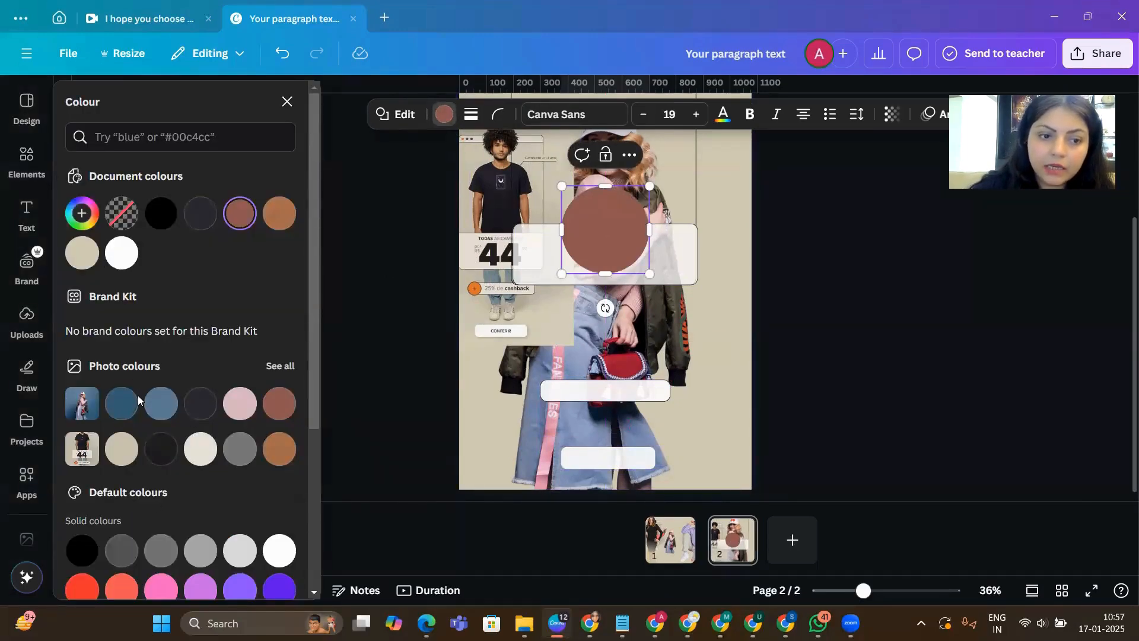
scroll(138, 395, "down", 3)
left_click(122, 442)
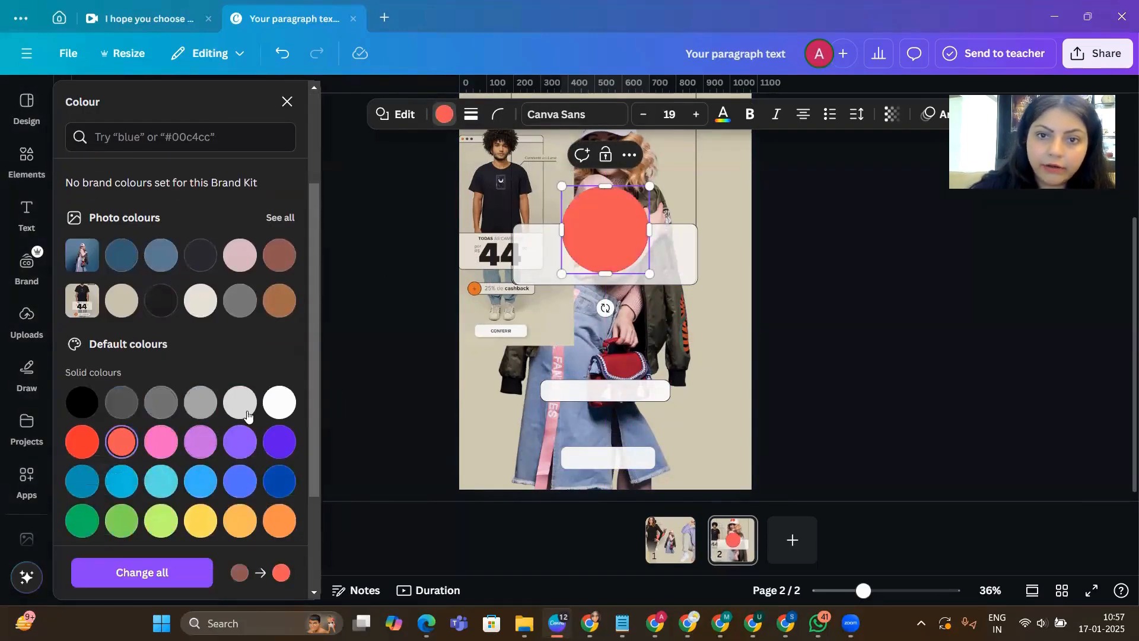
scroll(89, 220, "up", 3)
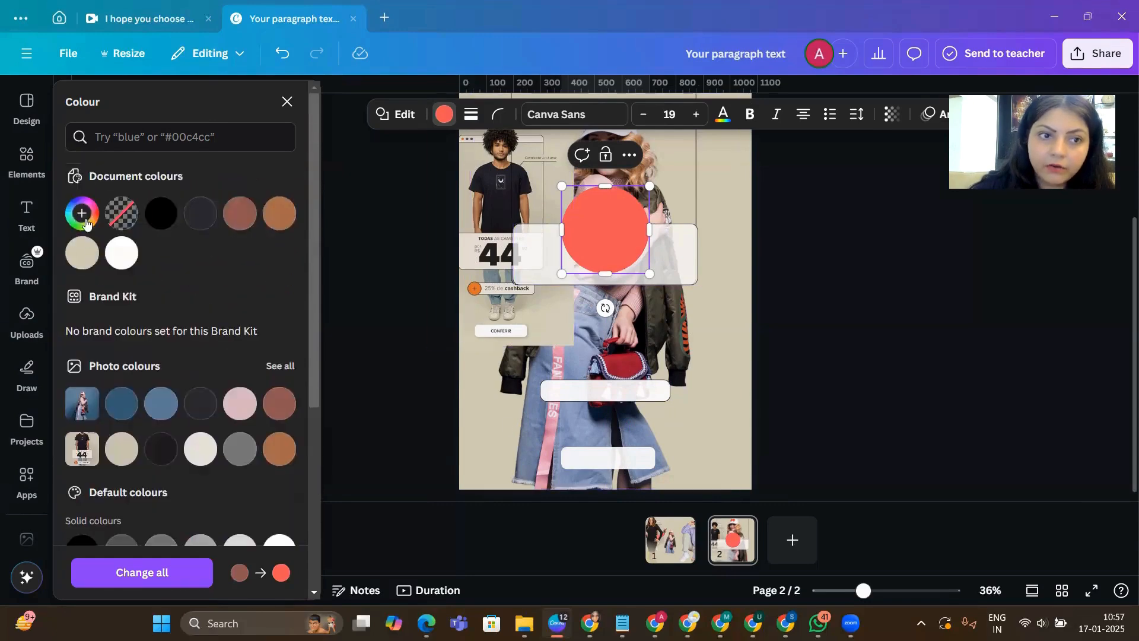
left_click(83, 215)
left_click(270, 402)
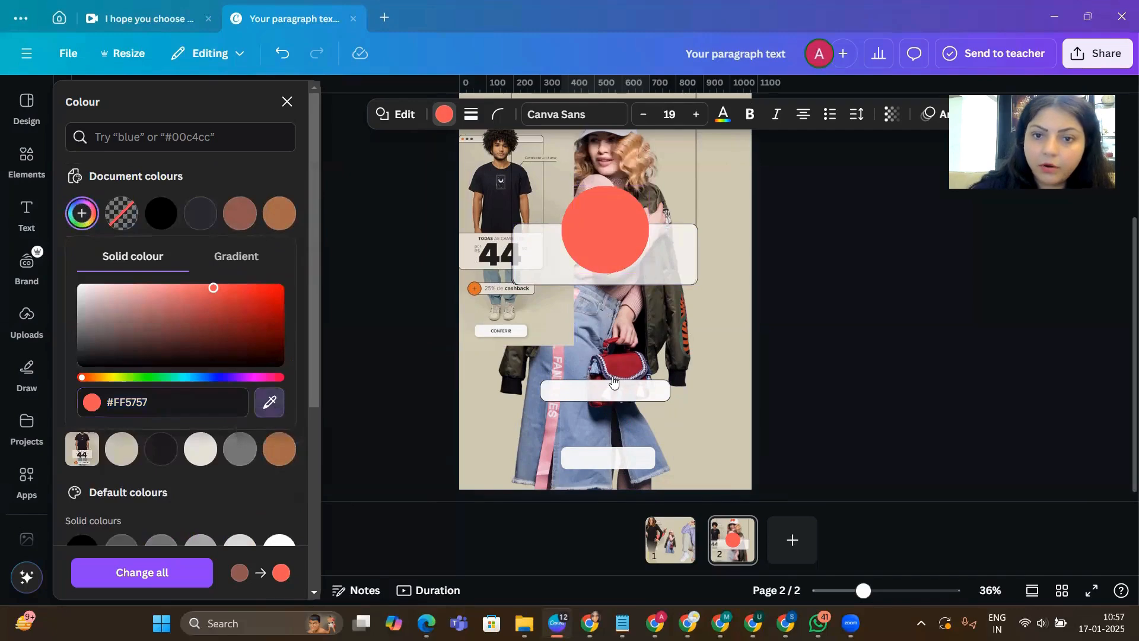
left_click(618, 359)
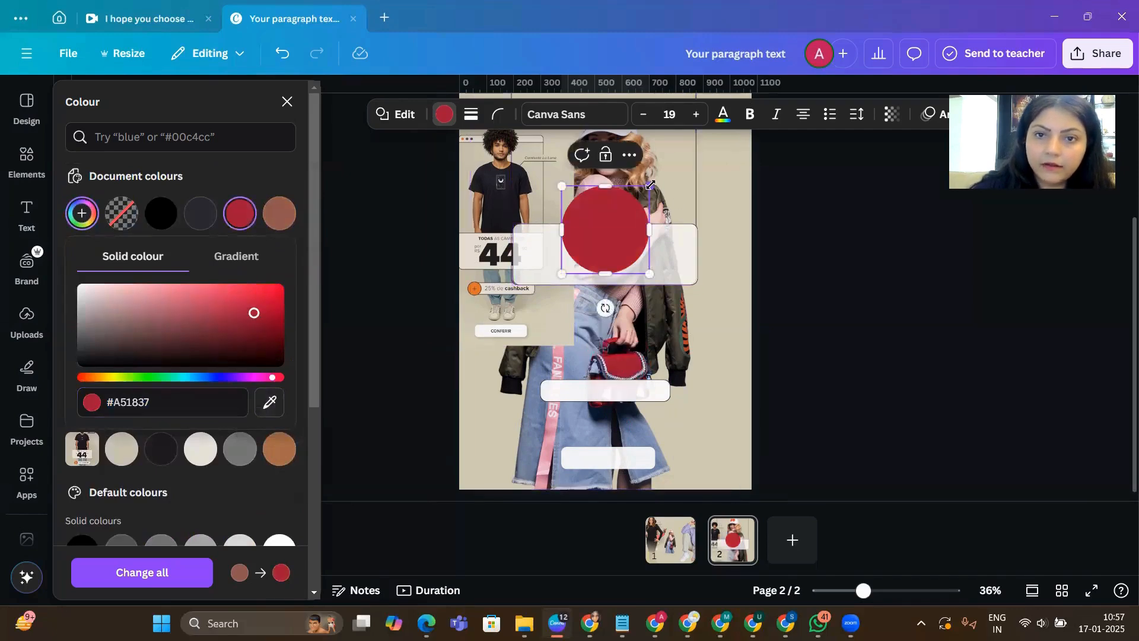
- Shrink the red circle and place it over the left end of the thin bar across the handbag
left_click_drag(650, 185, 552, 385)
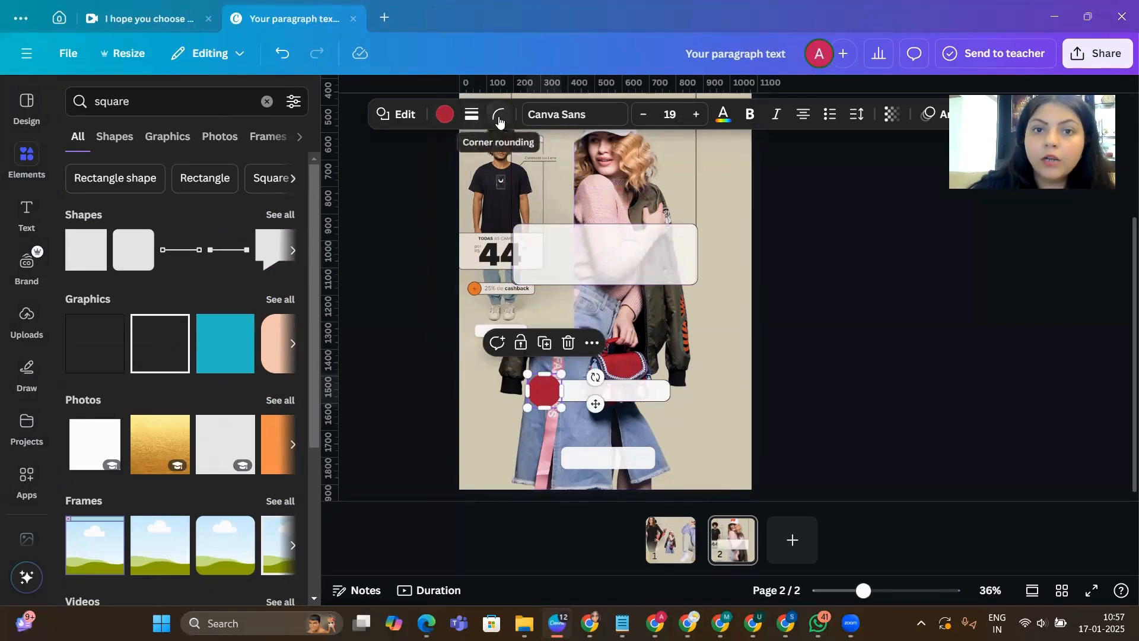
- Give the red circle a solid black border with a weight of 2
left_click(472, 114)
left_click(556, 209)
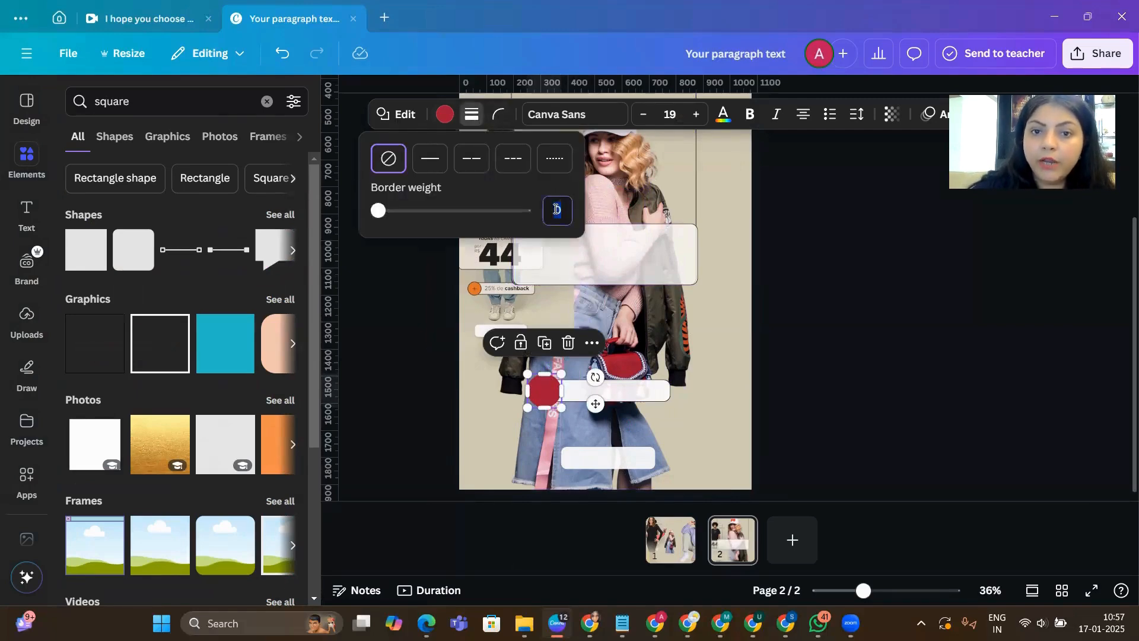
type("2")
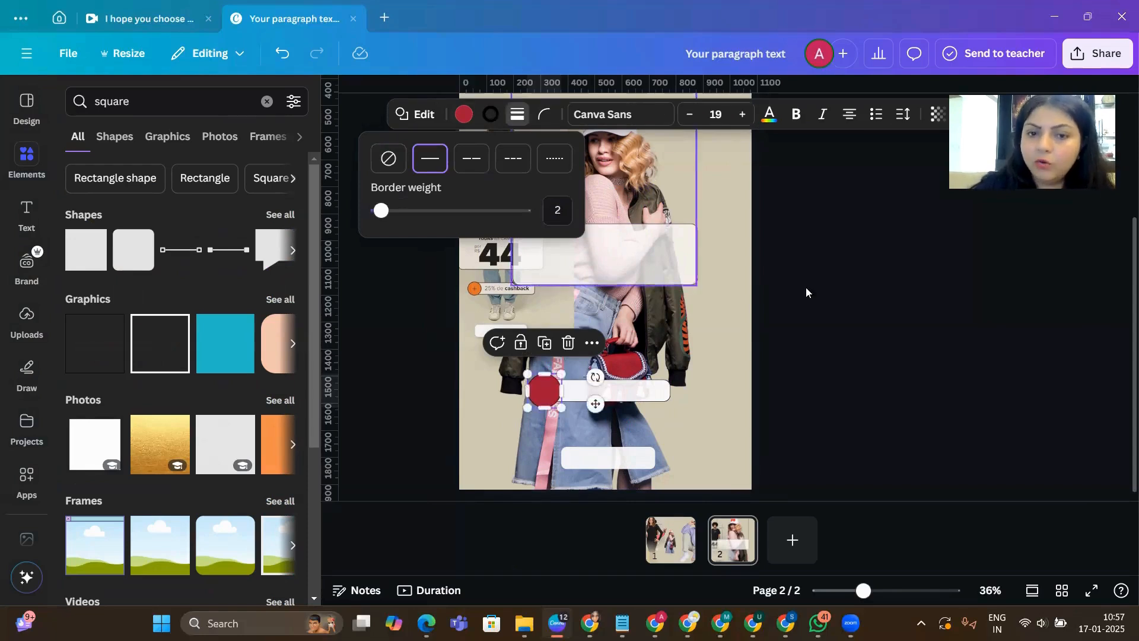
left_click(864, 318)
left_click(500, 399)
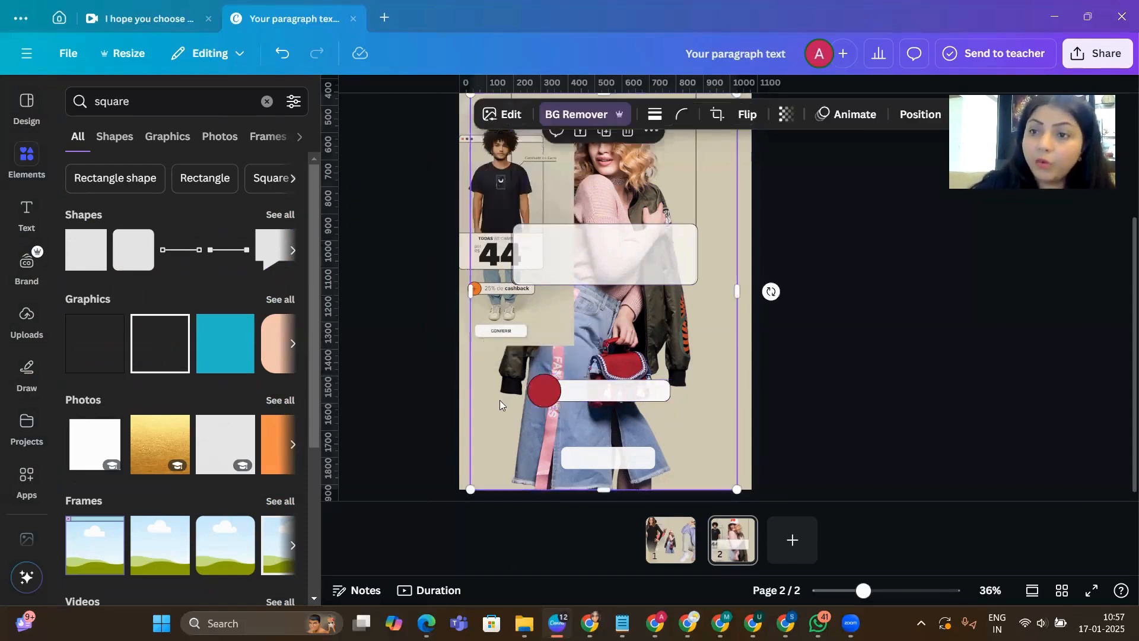
- Shrink the red circle slightly at the left end of the thin bar, and select the reference poster image
left_click(541, 391)
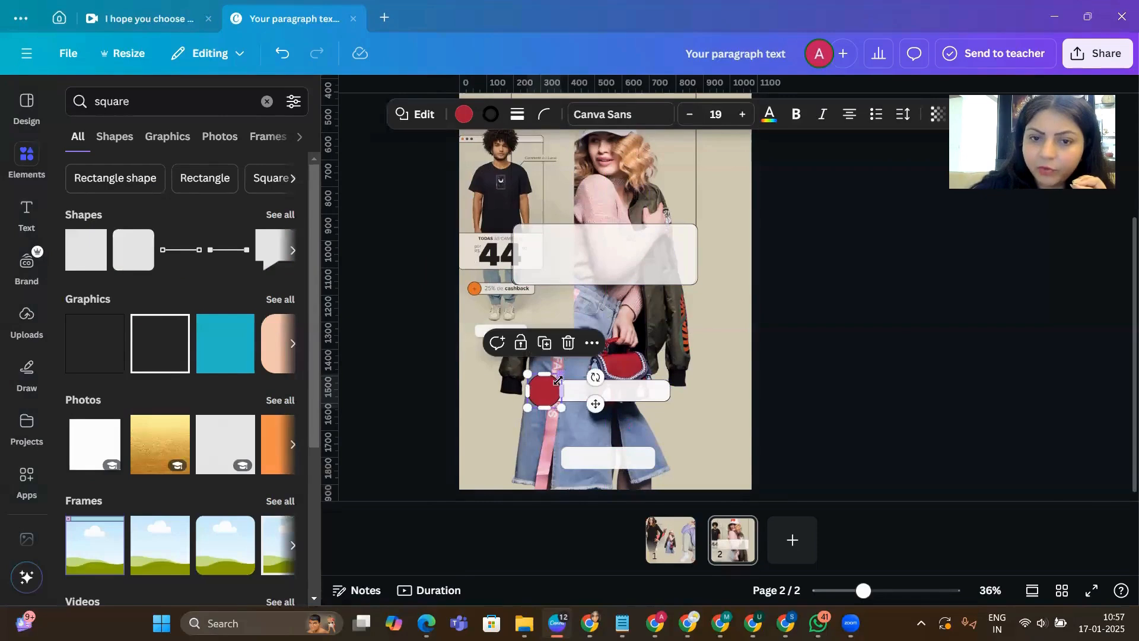
left_click_drag(561, 373, 544, 393)
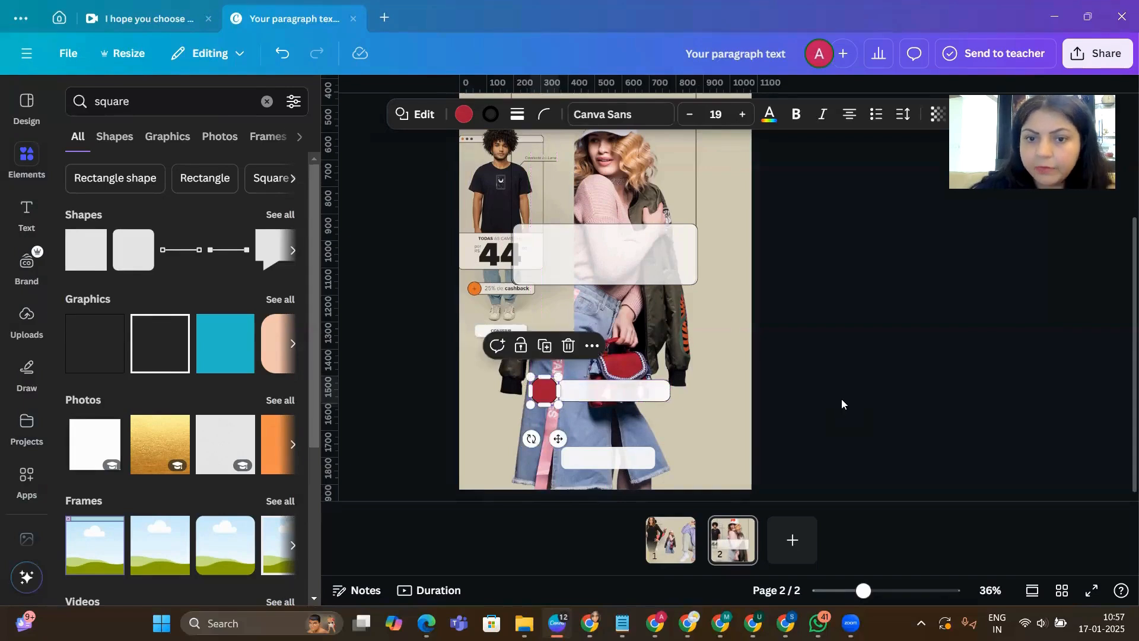
left_click(841, 399)
left_click(457, 252)
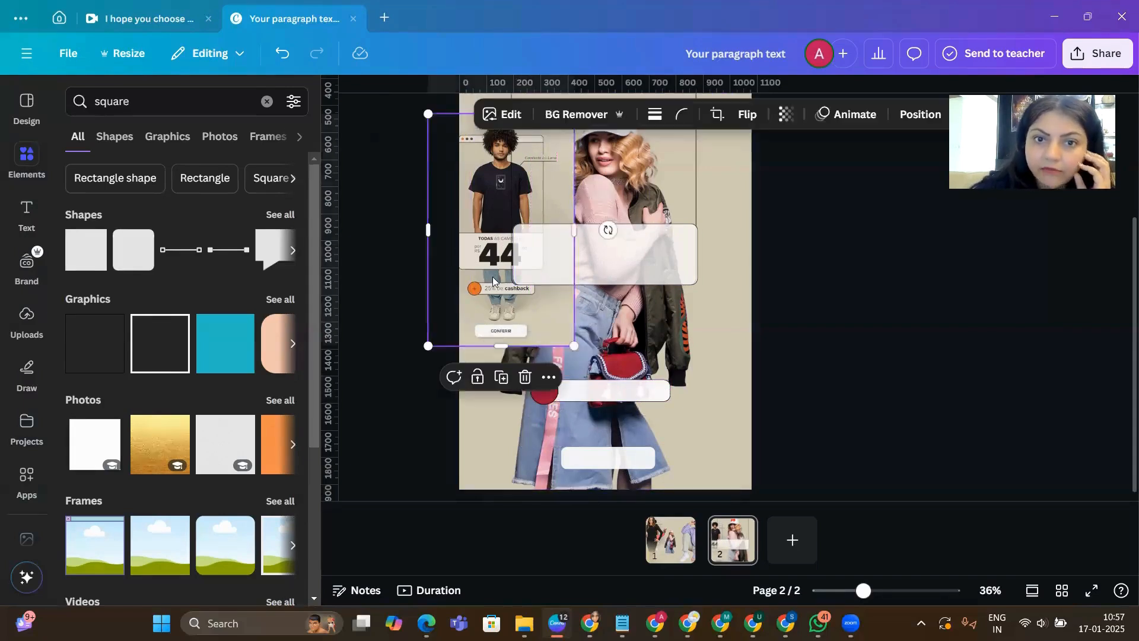
- Move the reference poster image off the model photo and place it partly beyond the page's left edge
left_click_drag(458, 252, 737, 367)
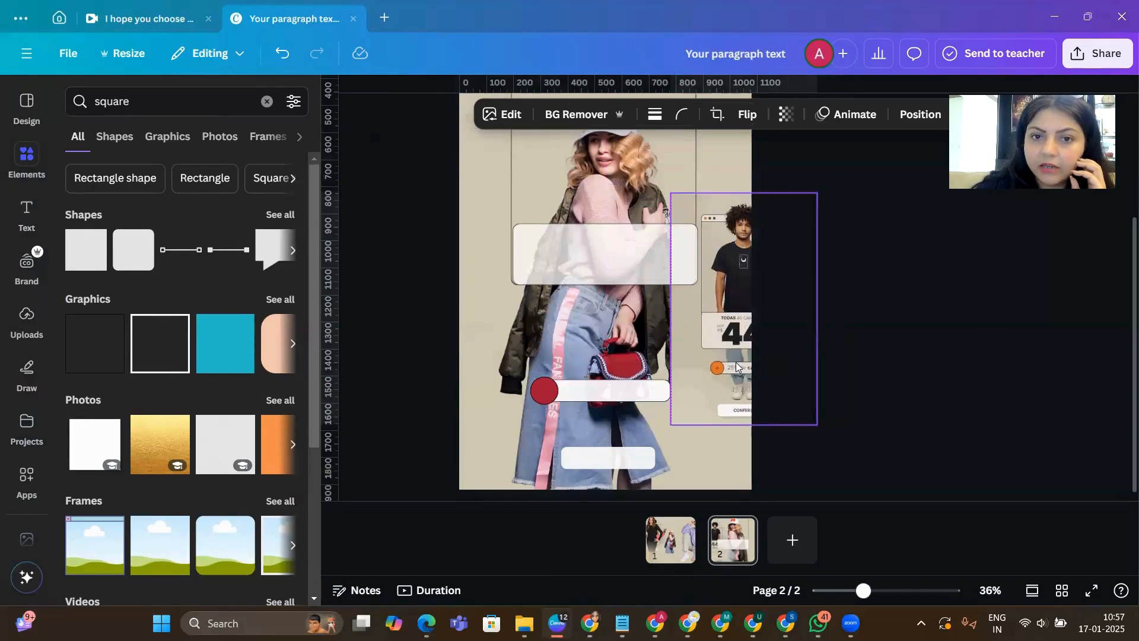
left_click(526, 249)
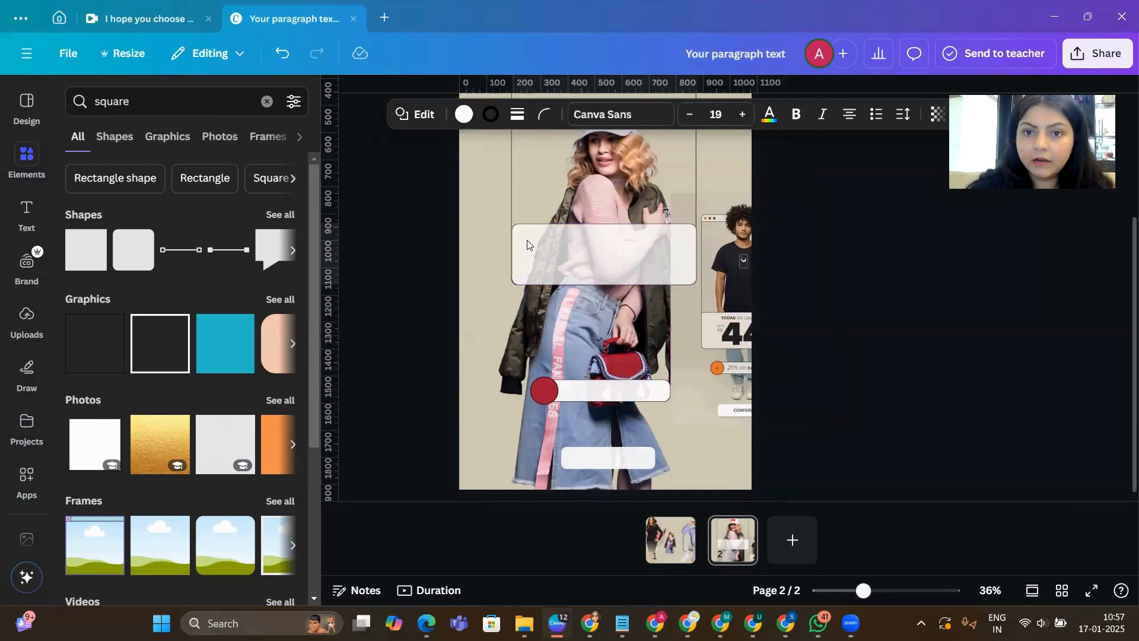
left_click(888, 328)
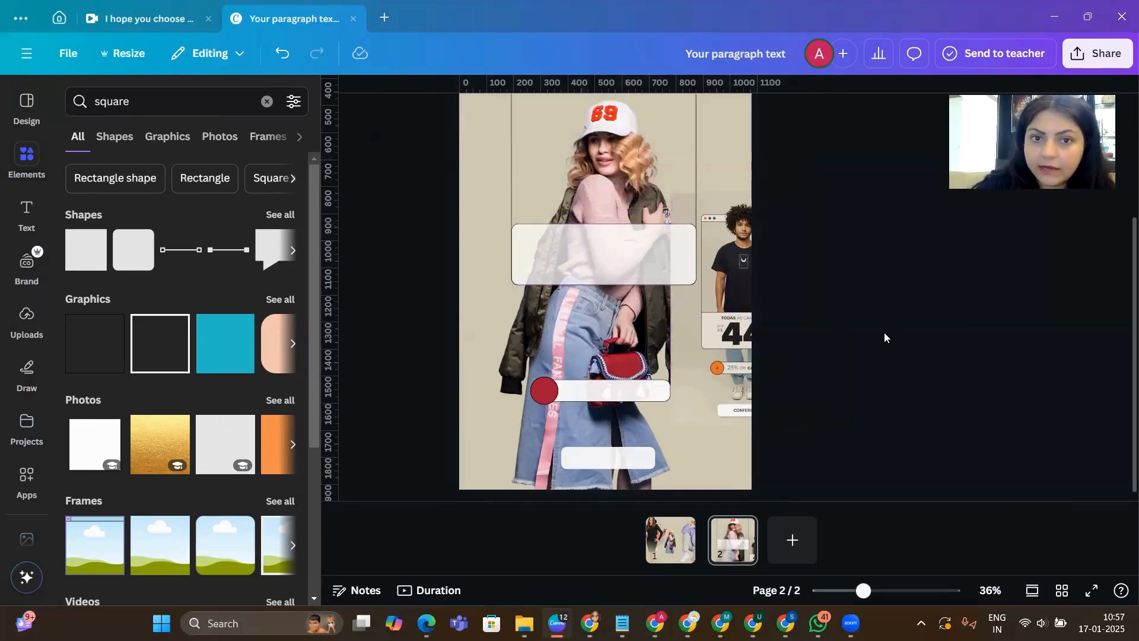
left_click_drag(735, 330, 447, 334)
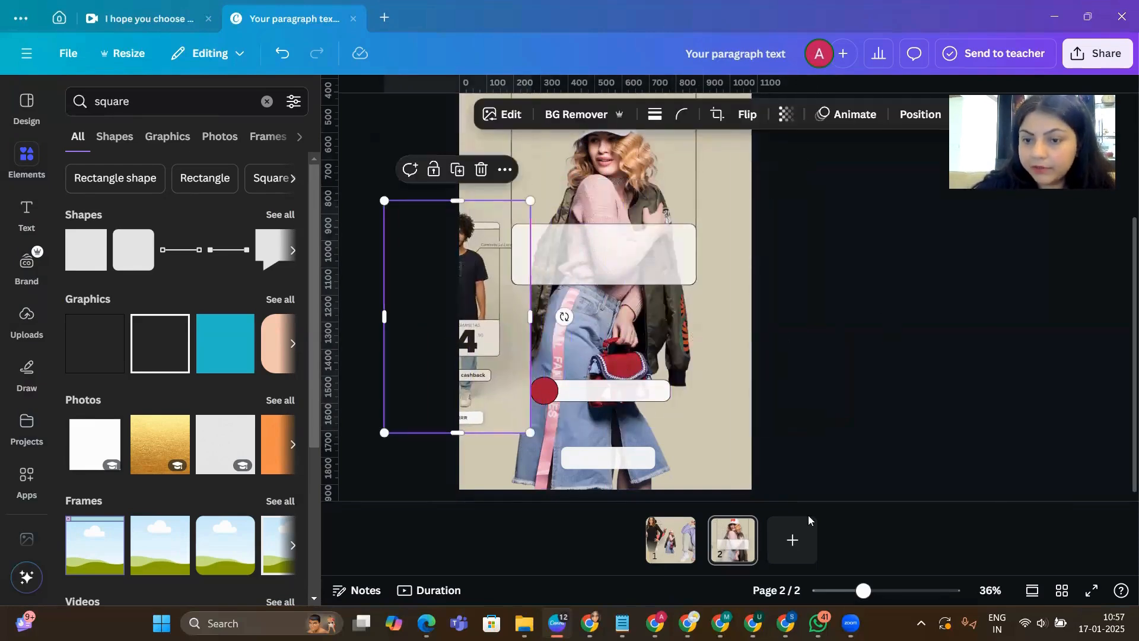
- Group the header bar, its three circles, the window outline and the translucent panel below it
key("ctrl+minus")
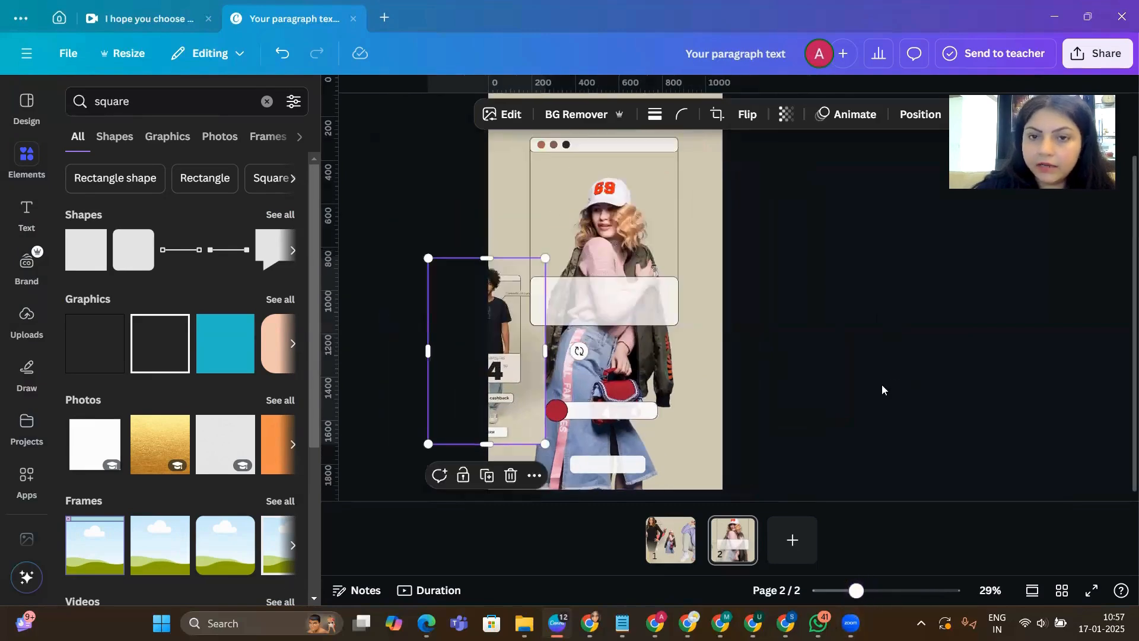
scroll(881, 386, "up", 2)
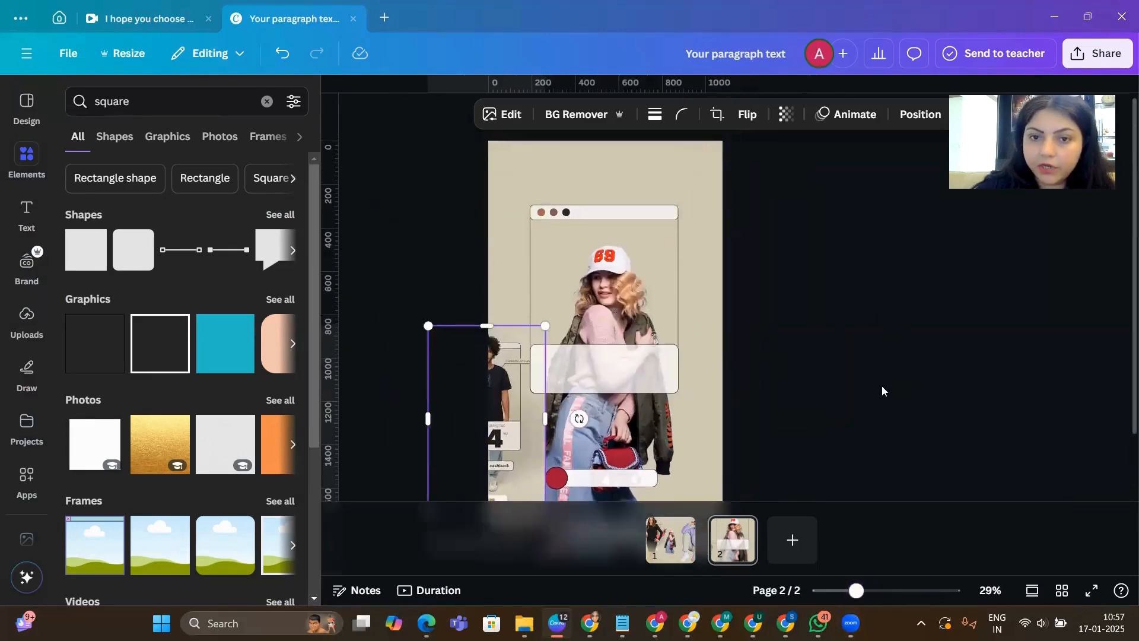
left_click(633, 211)
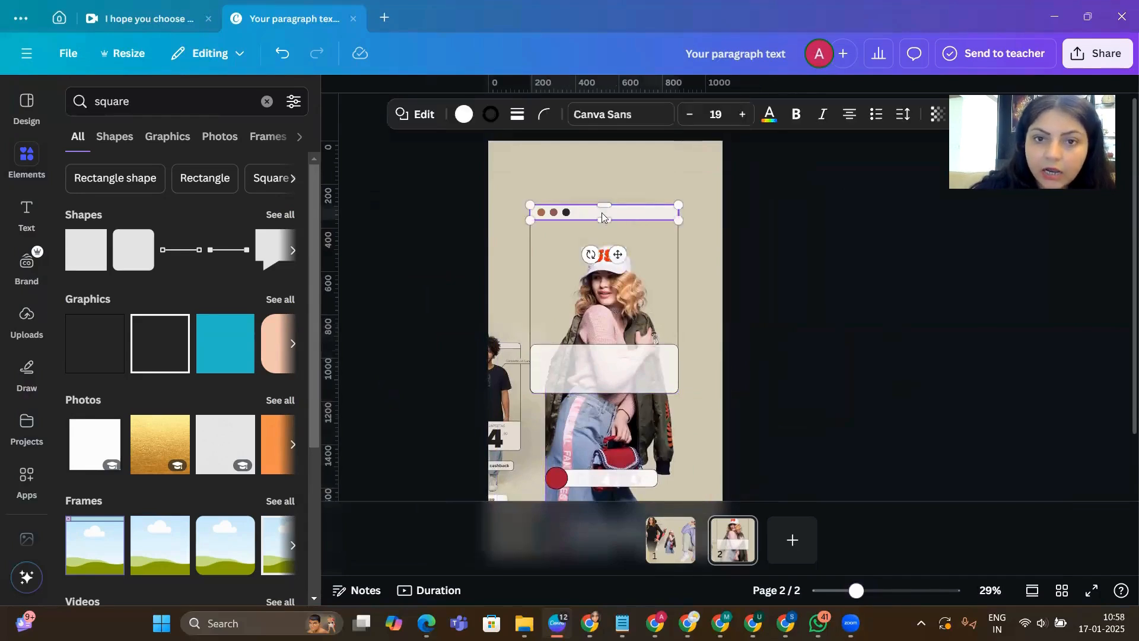
left_click(568, 212)
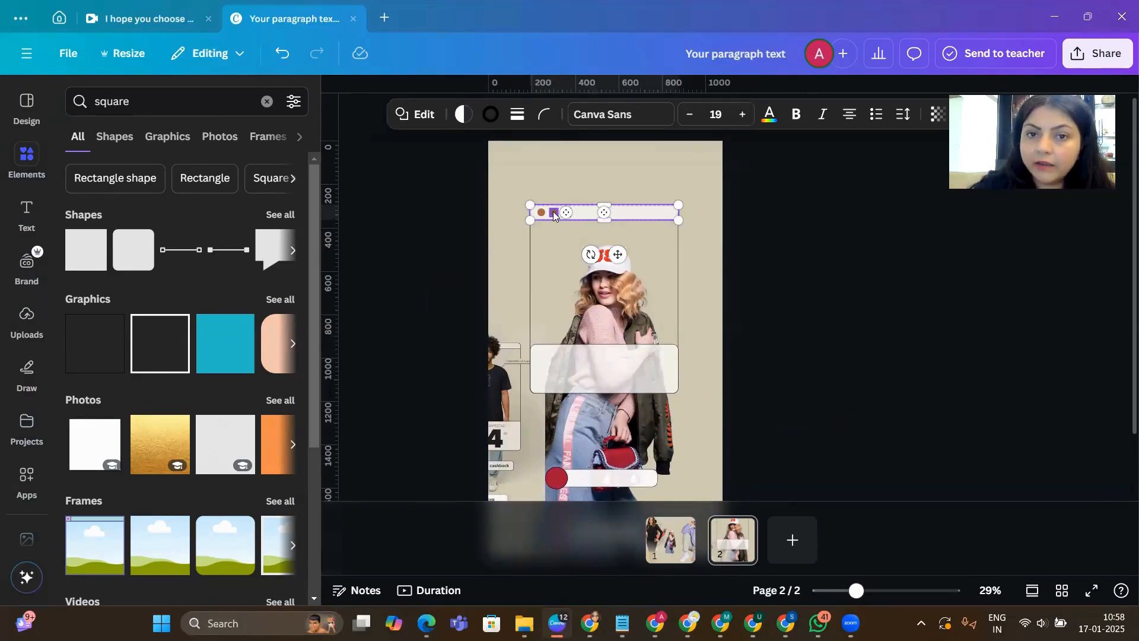
left_click(549, 213)
left_click(543, 246)
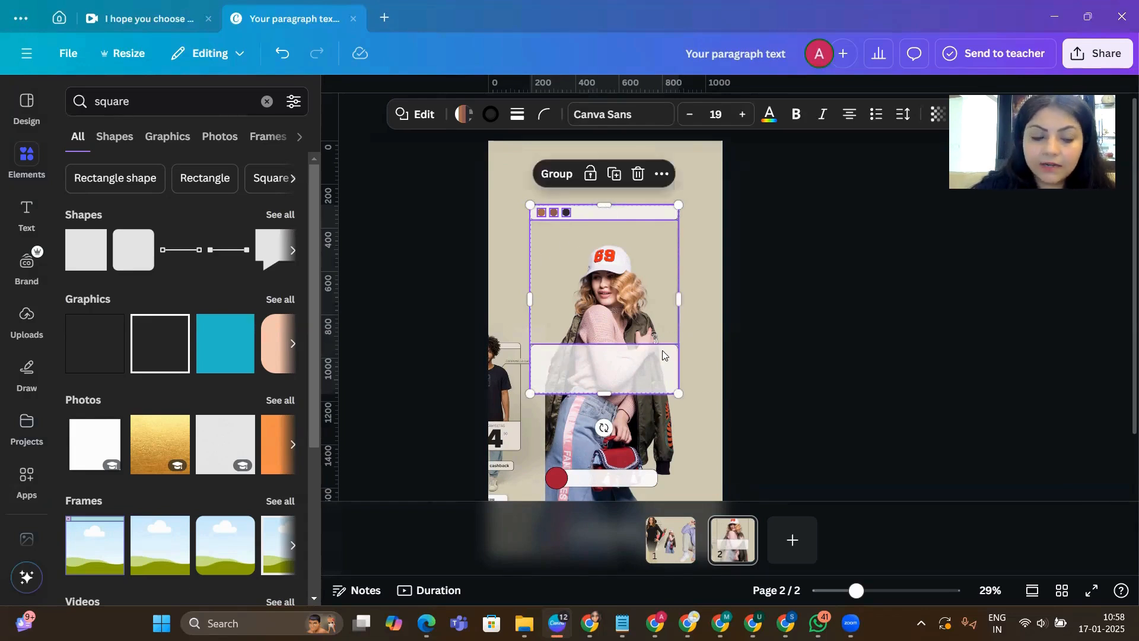
left_click(561, 177)
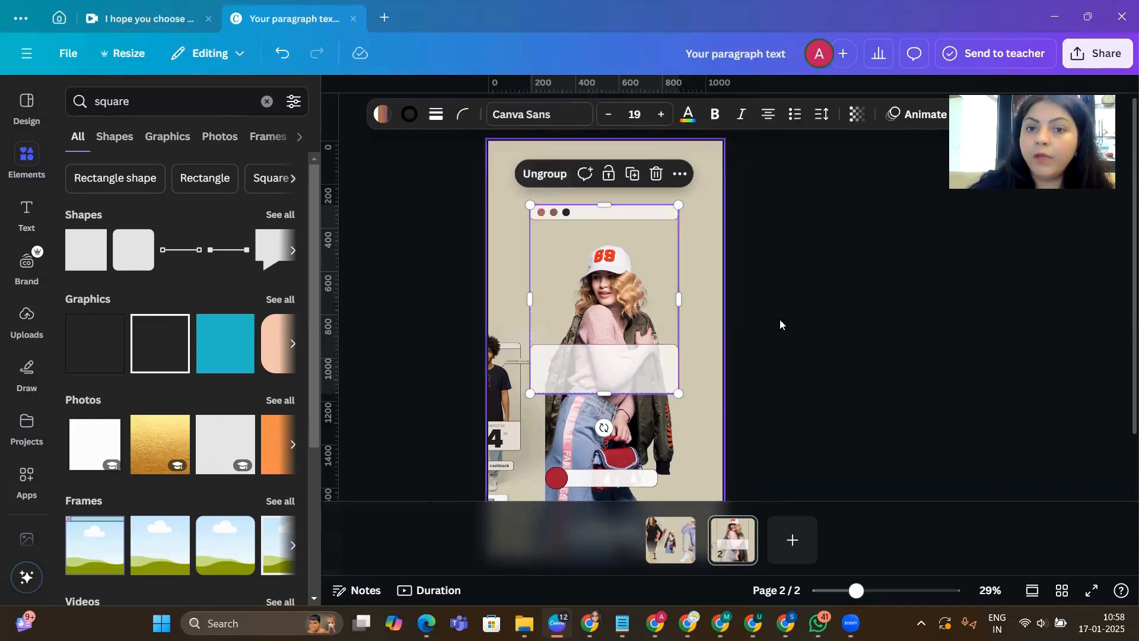
- Nudge the grouped window frame slightly down and move the model photo up until the cap rises above the header bar
left_click_drag(606, 354, 615, 320)
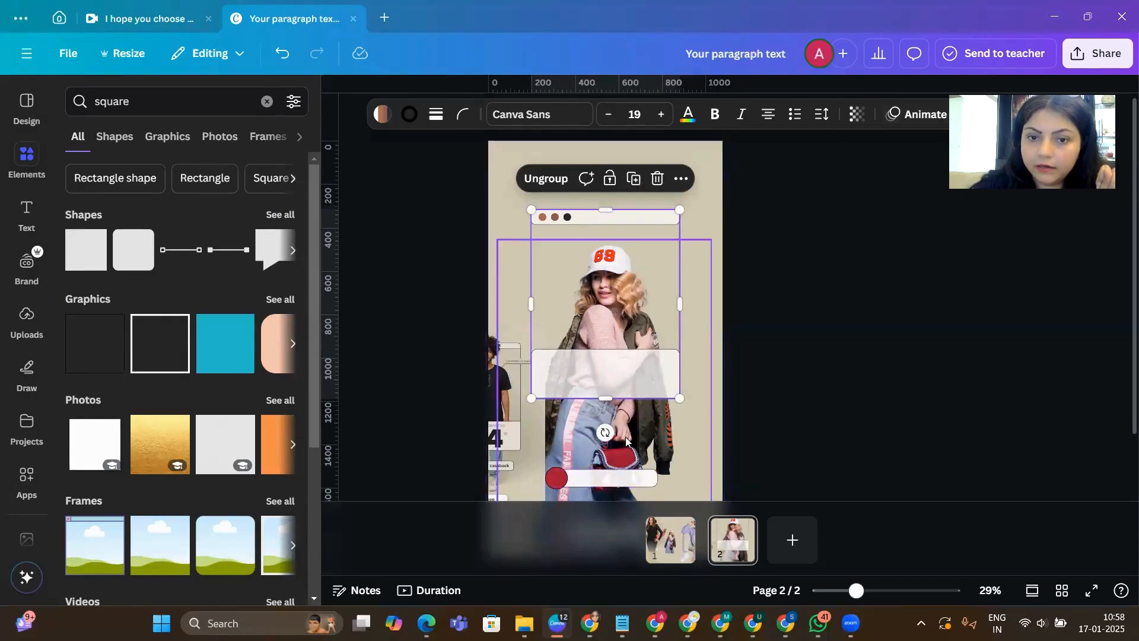
left_click_drag(626, 441, 624, 390)
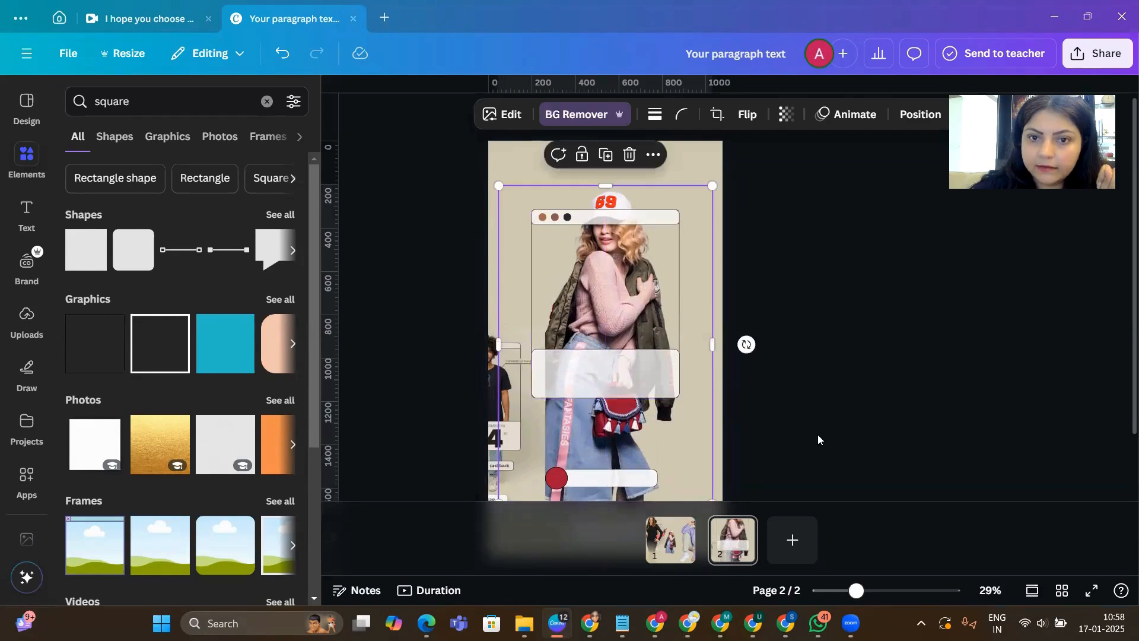
left_click(818, 435)
- Bring the reference image further onto the page, and trim the model photo's empty sides and adjust its size
left_click_drag(496, 432, 532, 375)
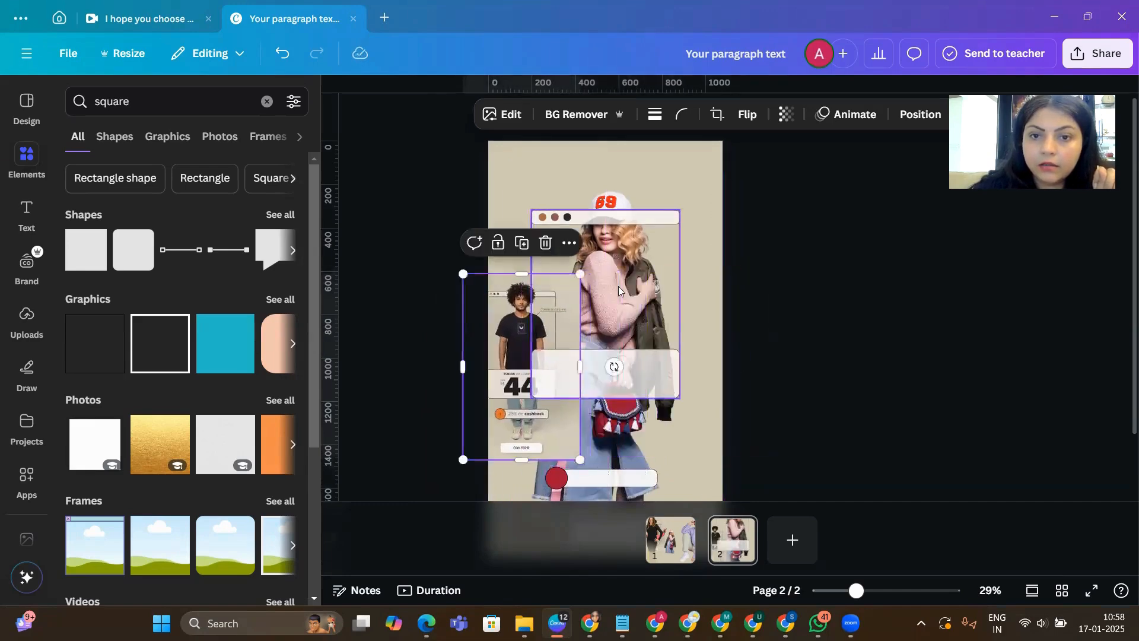
left_click(668, 448)
left_click_drag(709, 352, 685, 351)
left_click_drag(498, 432, 522, 431)
left_click_drag(689, 186, 657, 182)
left_click(817, 249)
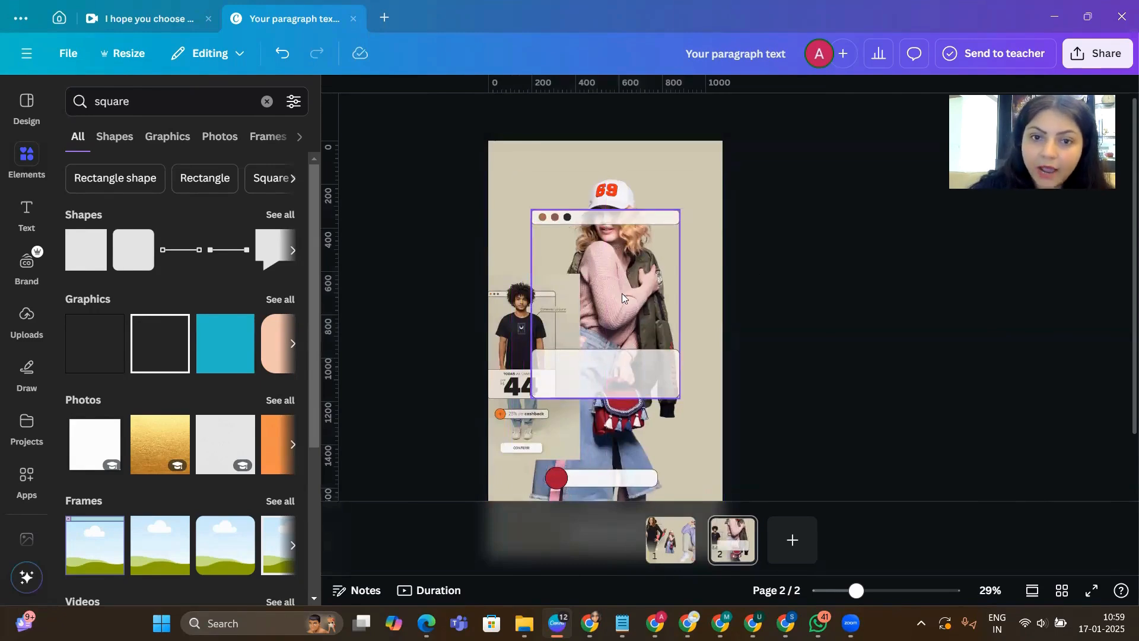
- Enlarge the reference image to about 926 × 1470 px to examine its layout
left_click(519, 356)
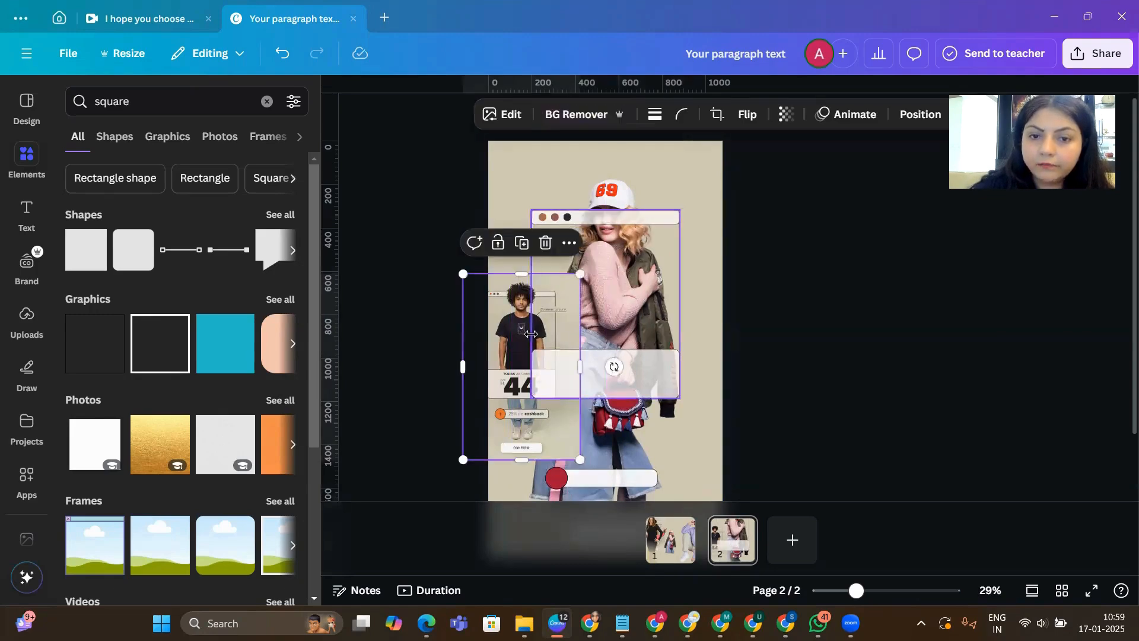
left_click(921, 114)
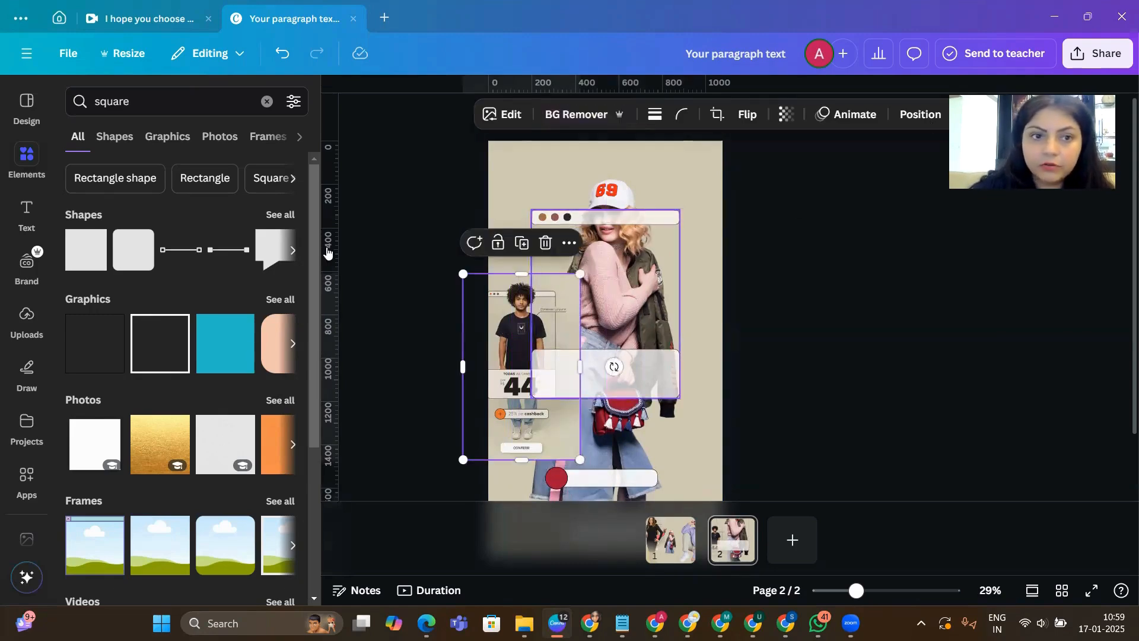
left_click(135, 191)
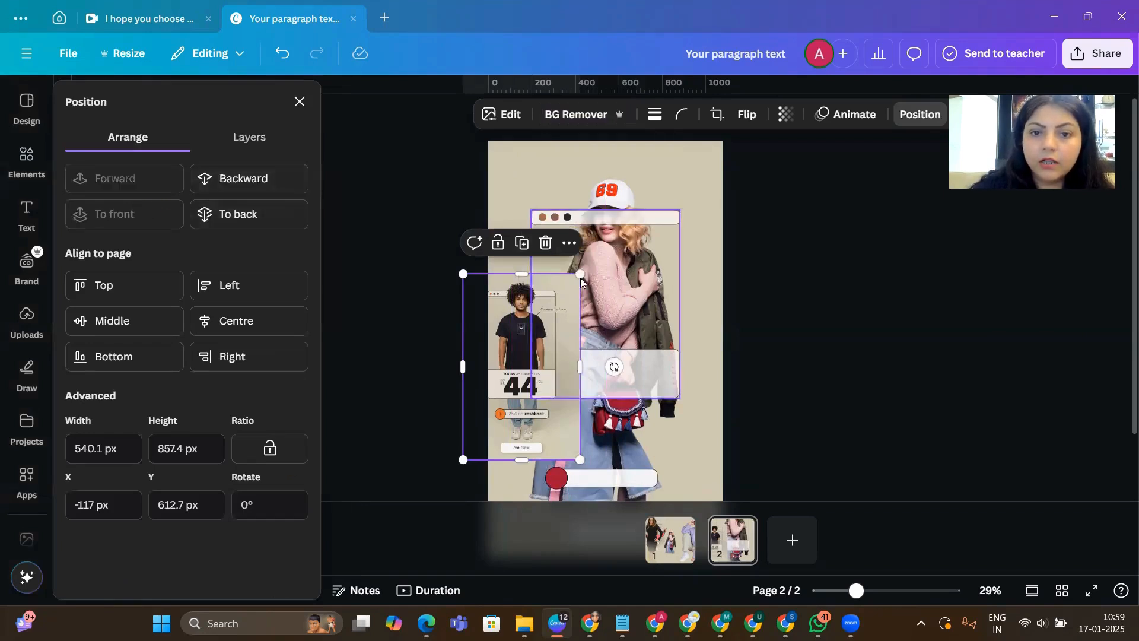
left_click_drag(580, 274, 760, 198)
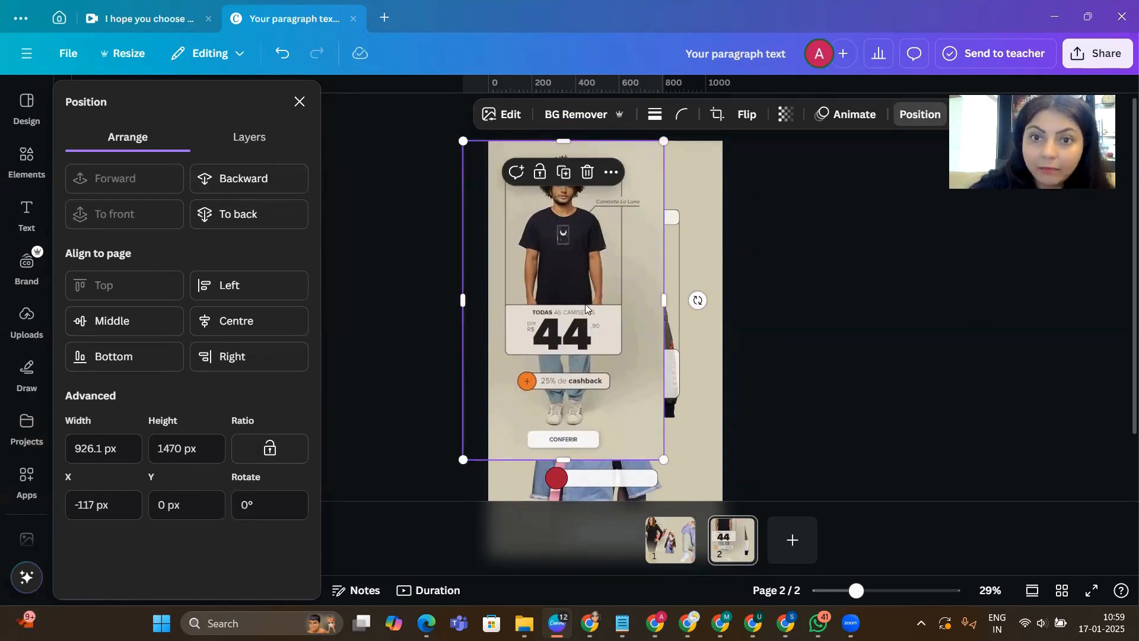
left_click(601, 222)
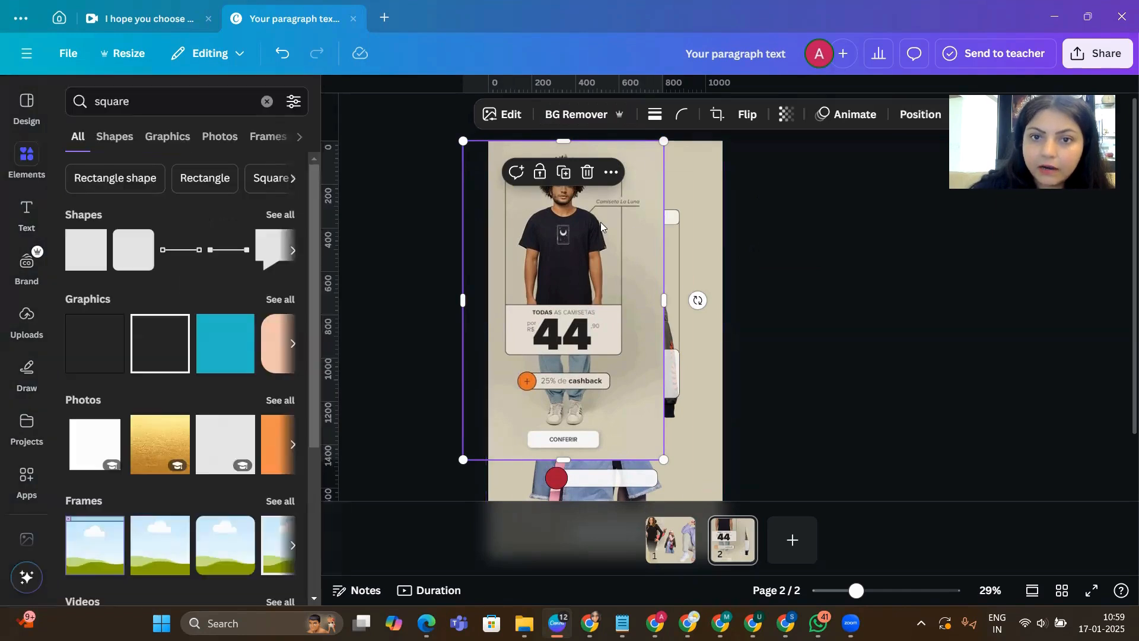
- Shrink the reference image and move it mostly off the page's left edge, clear of the model
left_click_drag(601, 222, 509, 264)
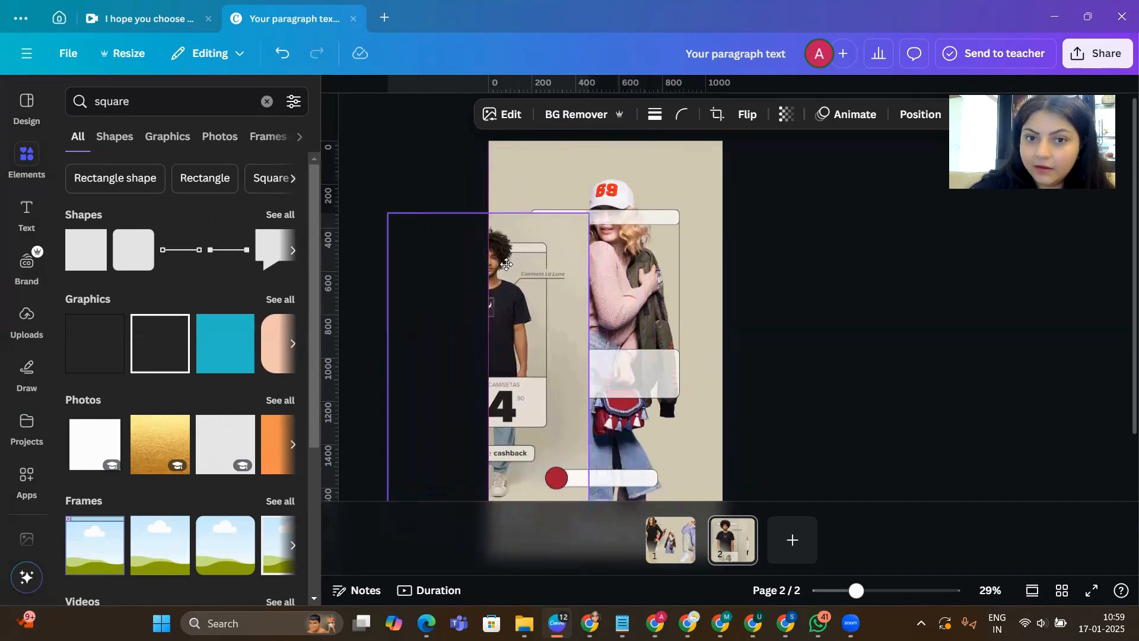
left_click(731, 290)
left_click(569, 268)
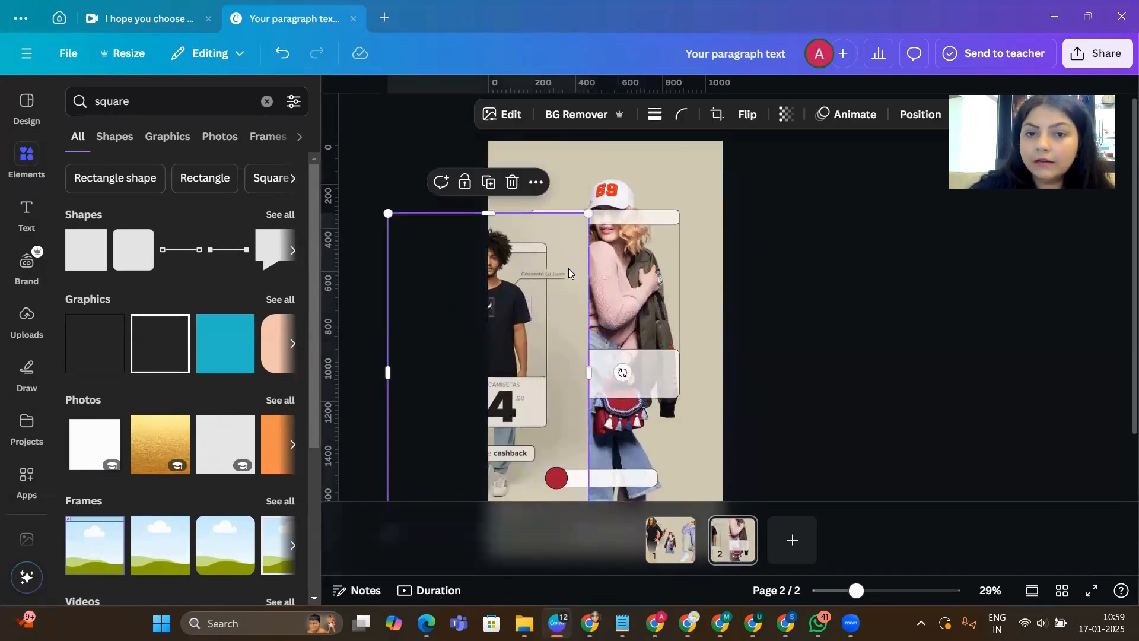
left_click_drag(588, 214, 539, 290)
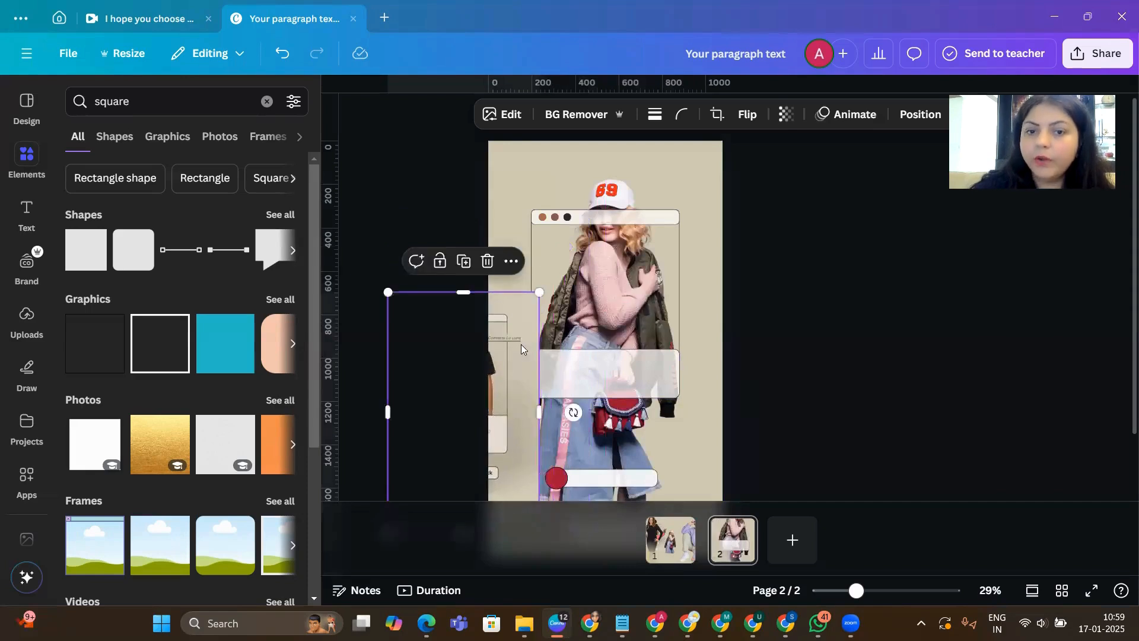
left_click_drag(520, 342, 505, 331)
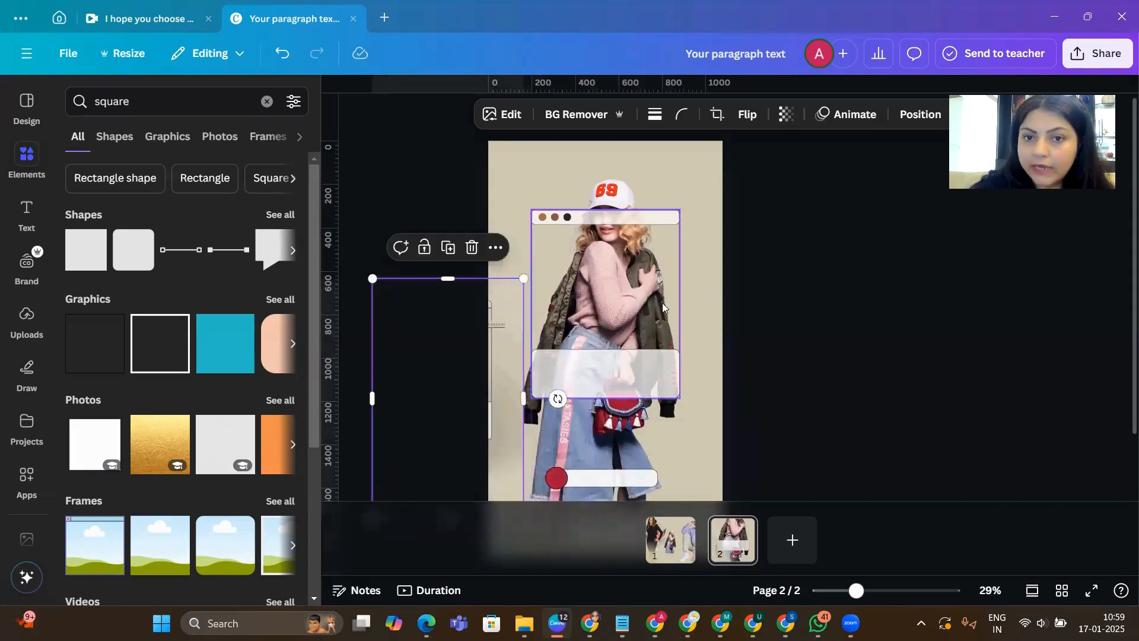
- Scale the model photo down slightly and move it lower behind the window frame
left_click(630, 433)
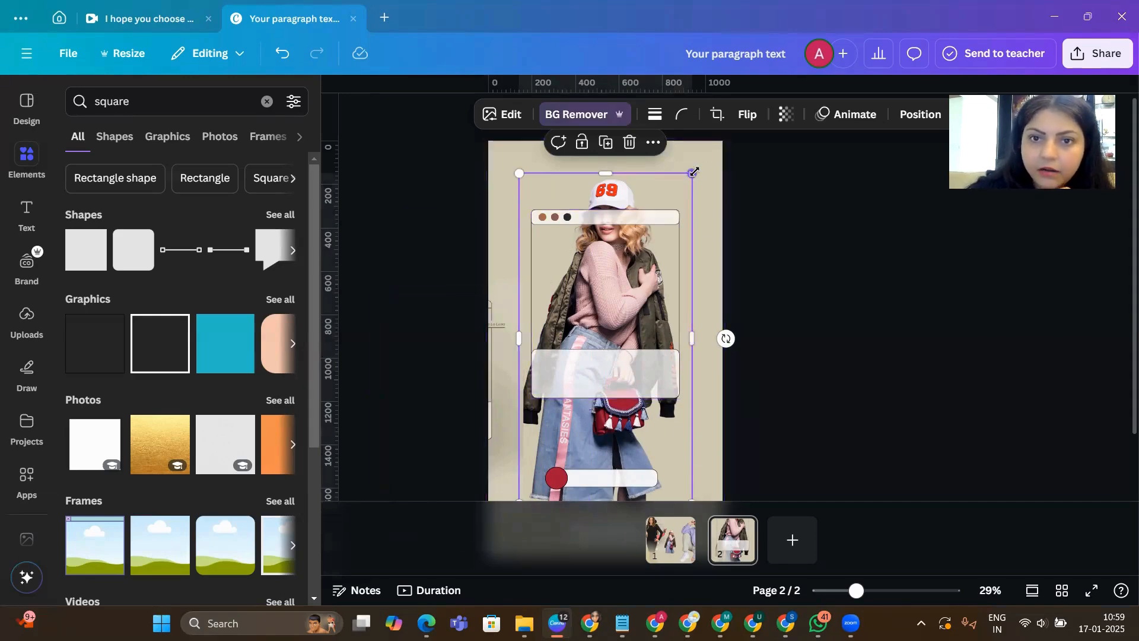
left_click_drag(692, 173, 626, 183)
left_click(631, 199)
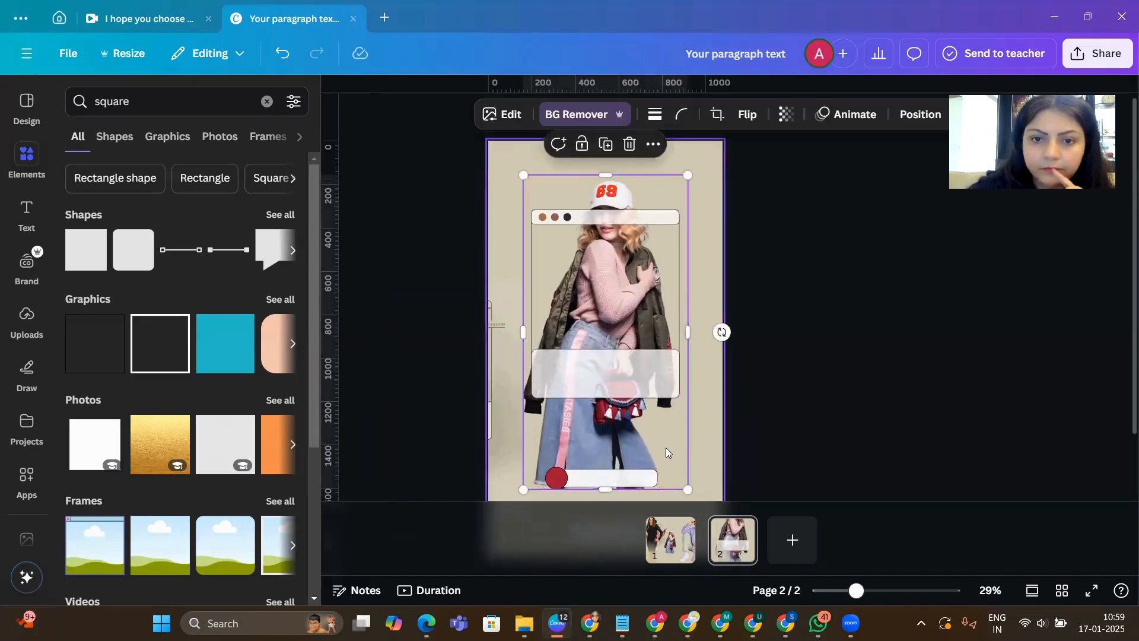
left_click_drag(646, 435, 646, 451)
left_click(792, 424)
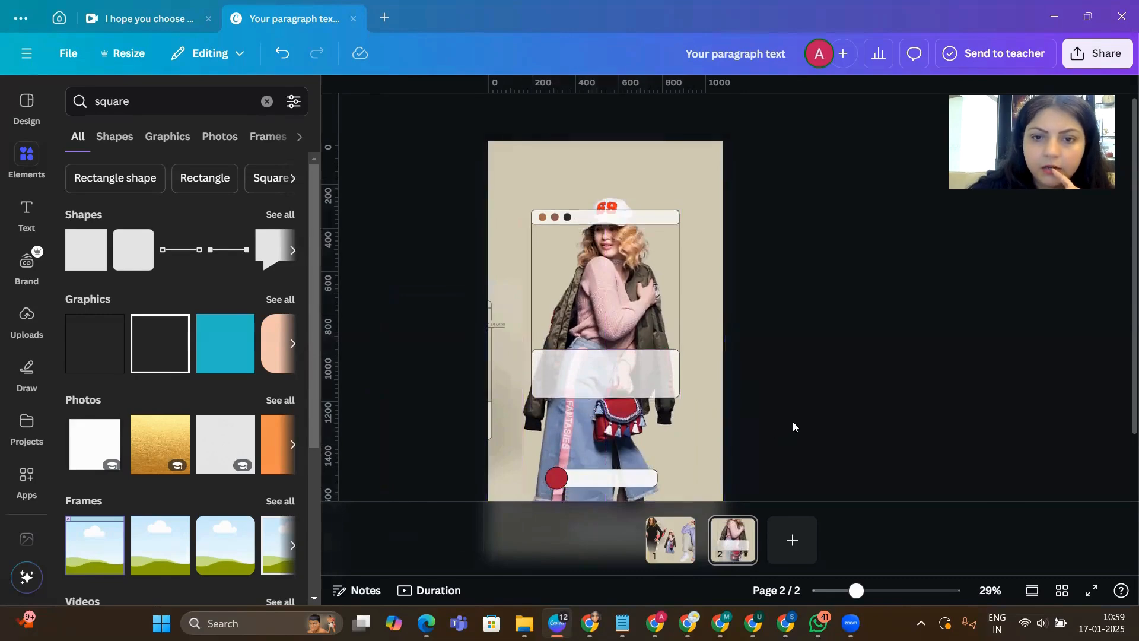
- Enlarge the model photo until it reaches the page's lower edge and centre it horizontally on the page
scroll(794, 426, "down", 2)
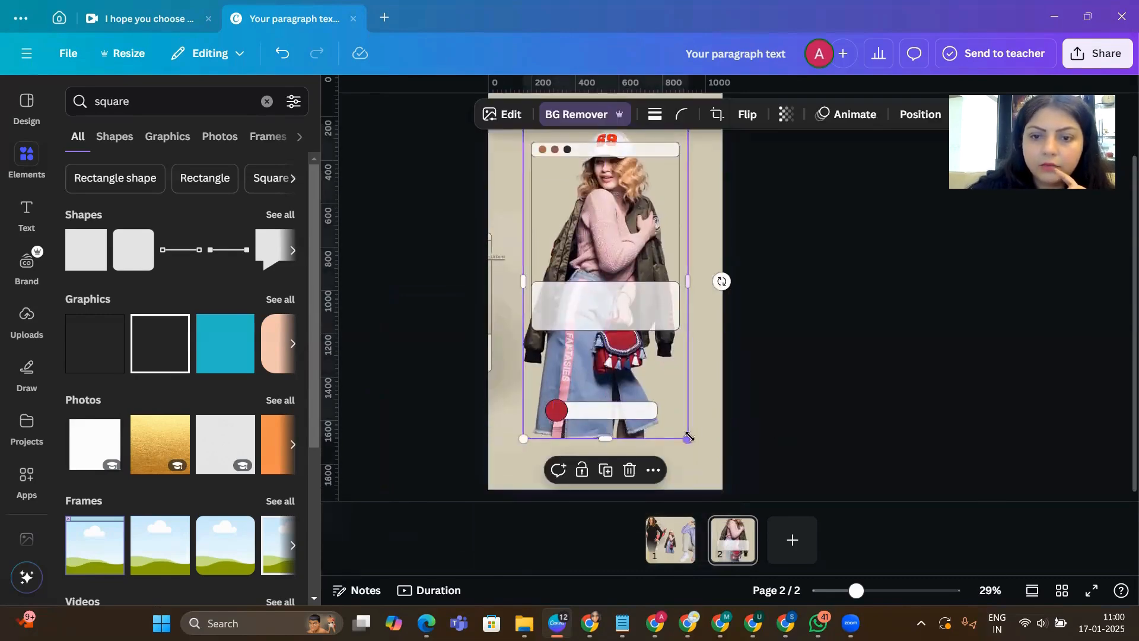
left_click_drag(688, 439, 727, 487)
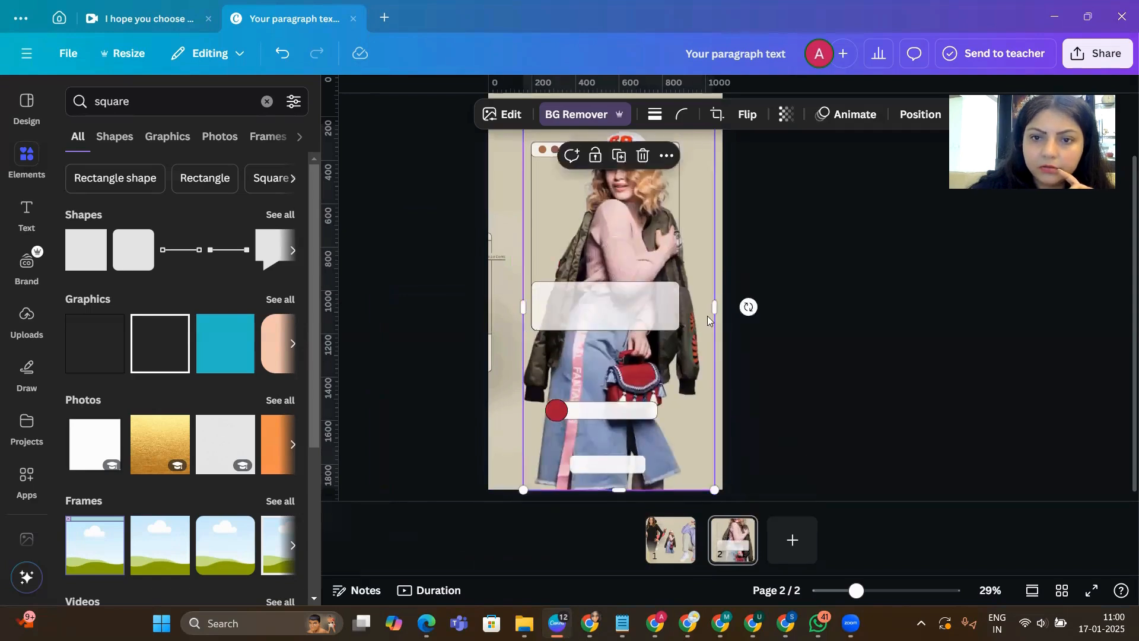
left_click_drag(684, 390, 672, 385)
left_click(760, 382)
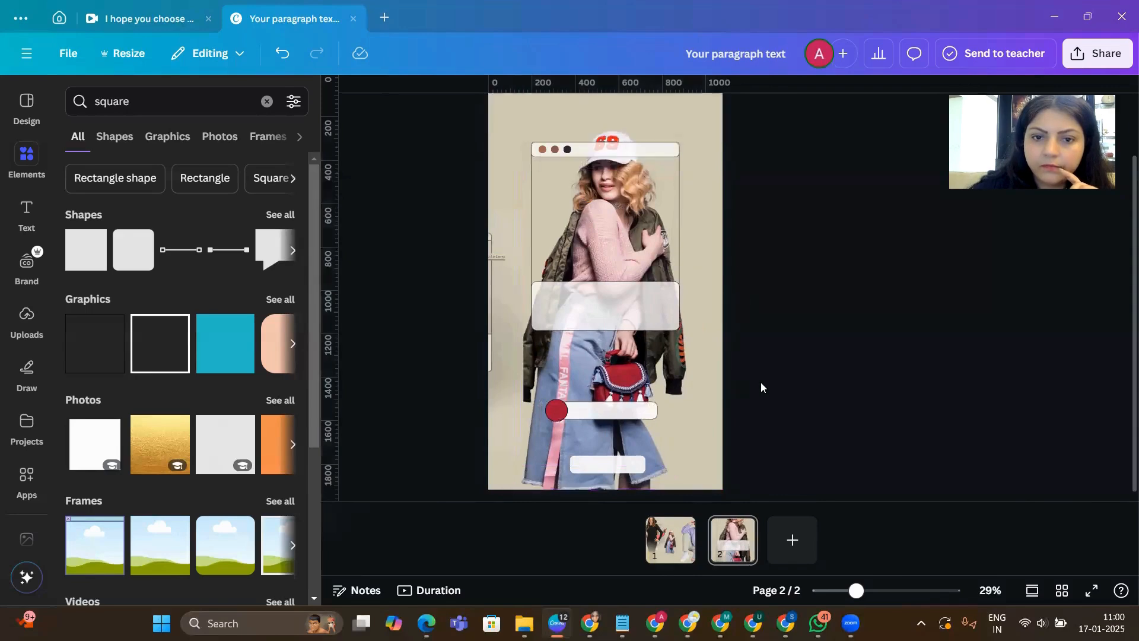
- Enlarge the model photo slightly more and recentre it with the cap rising above the header bar
left_click(686, 390)
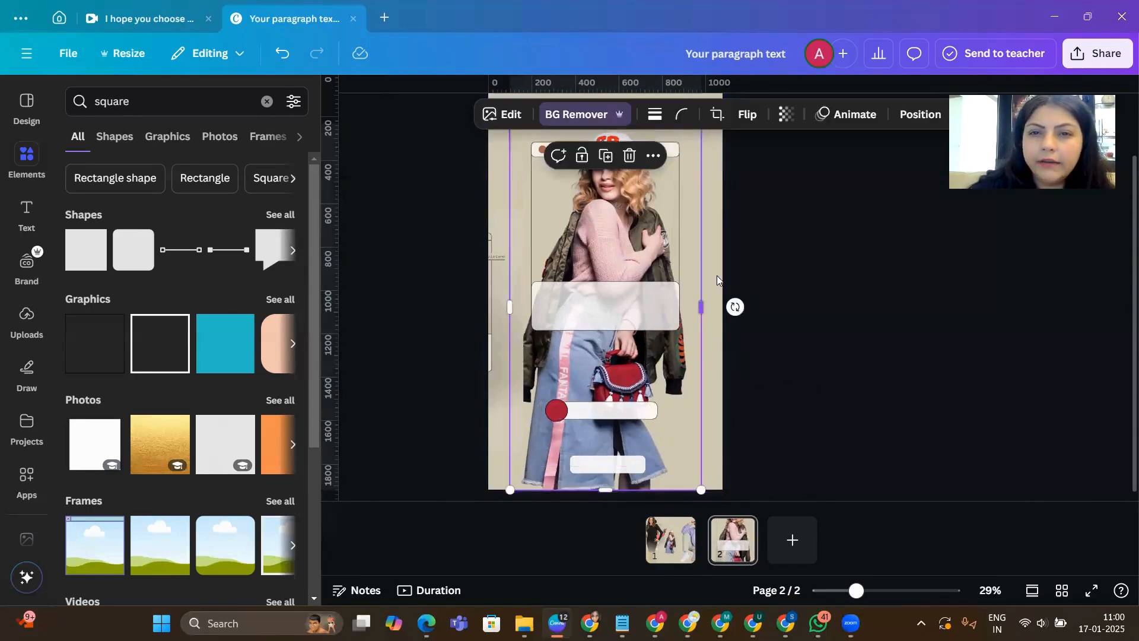
scroll(717, 275, "up", 2)
left_click_drag(702, 177, 706, 176)
left_click_drag(630, 193, 625, 191)
left_click(782, 386)
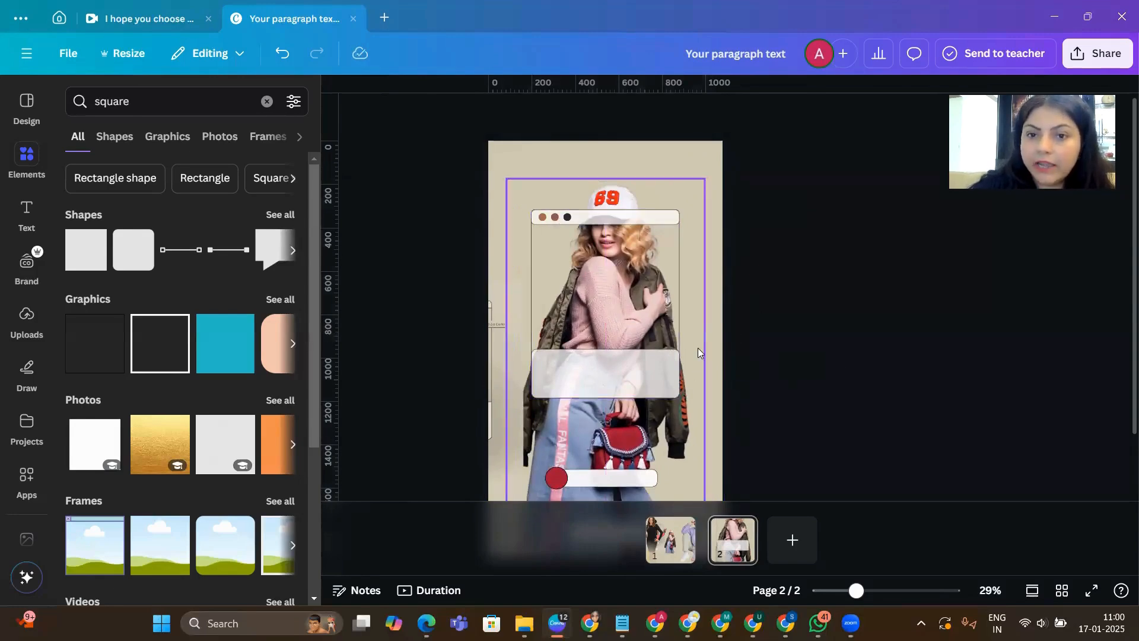
- Duplicate the model photo and place the copy over the original, in front of the window frame
left_click(666, 427)
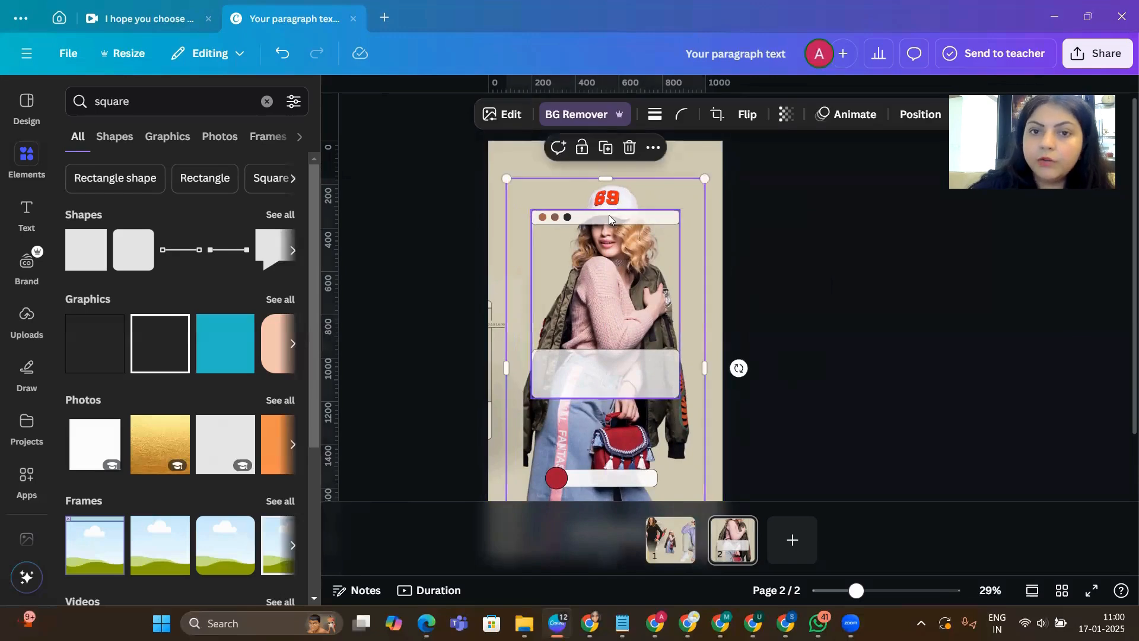
left_click(607, 148)
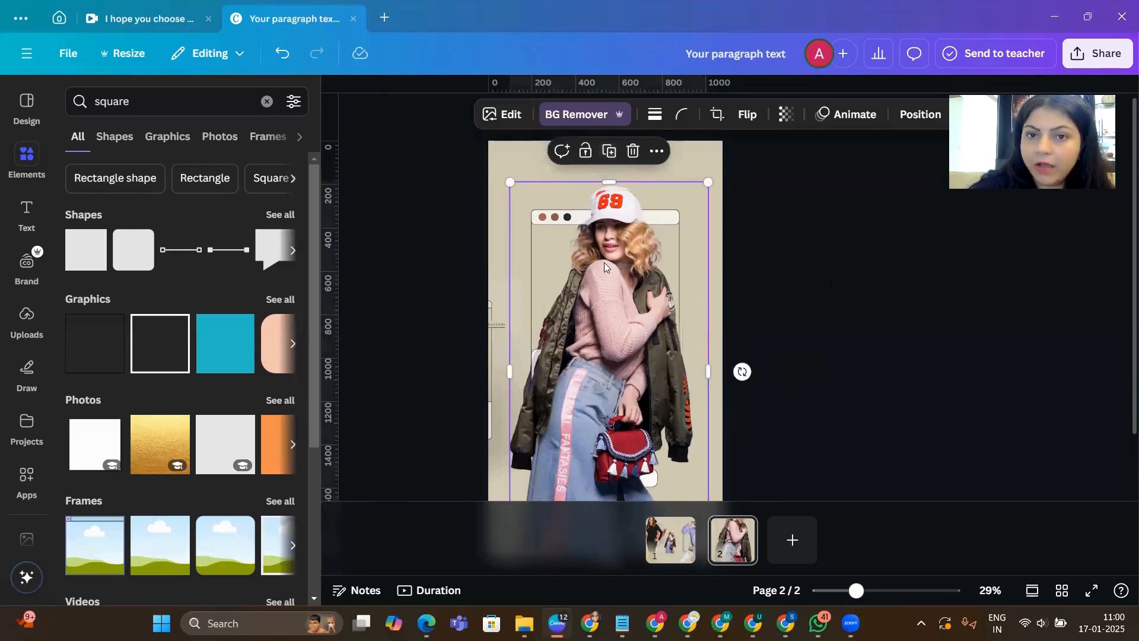
left_click_drag(604, 263, 603, 261)
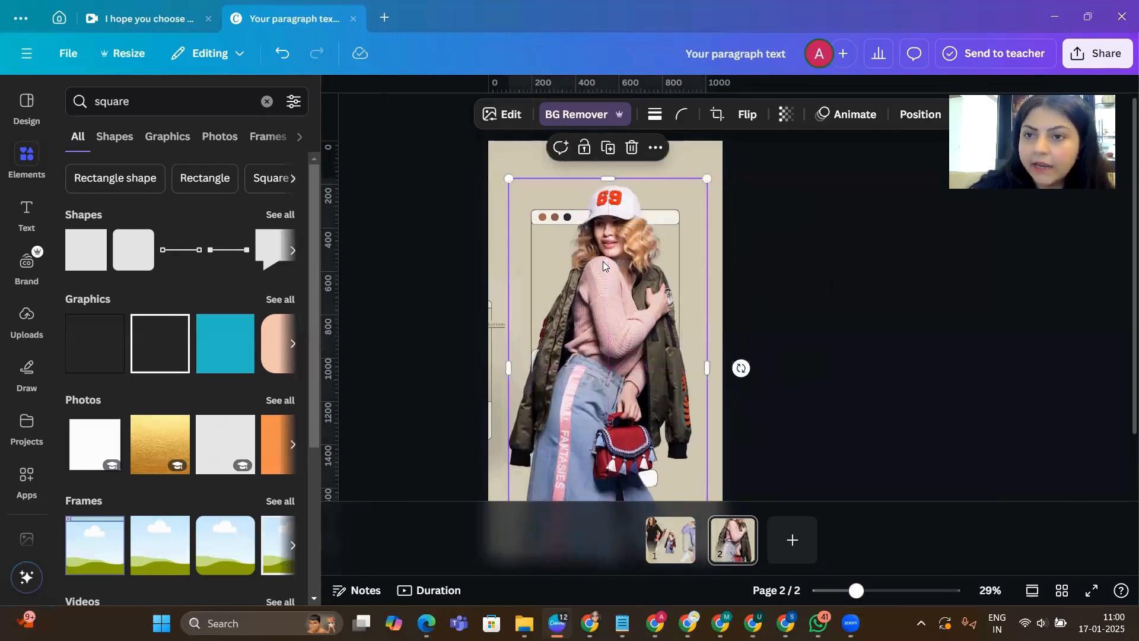
scroll(615, 286, "down", 2)
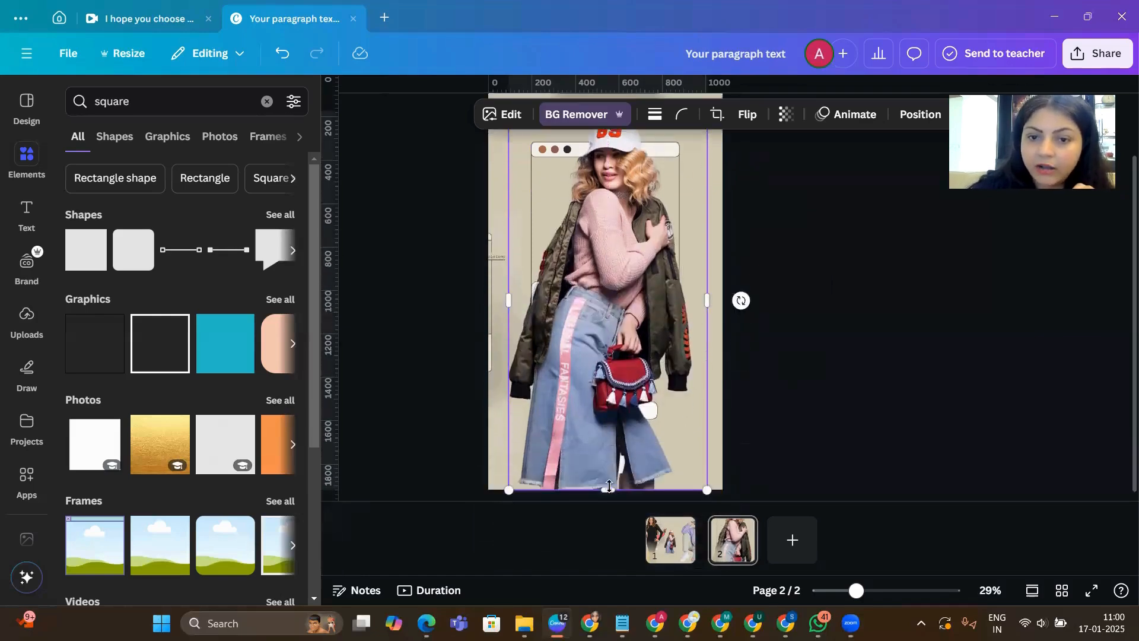
- Crop the front copy of the model photo to end just above the white panel and nudge it slightly left
left_click_drag(607, 491, 626, 274)
left_click(842, 321)
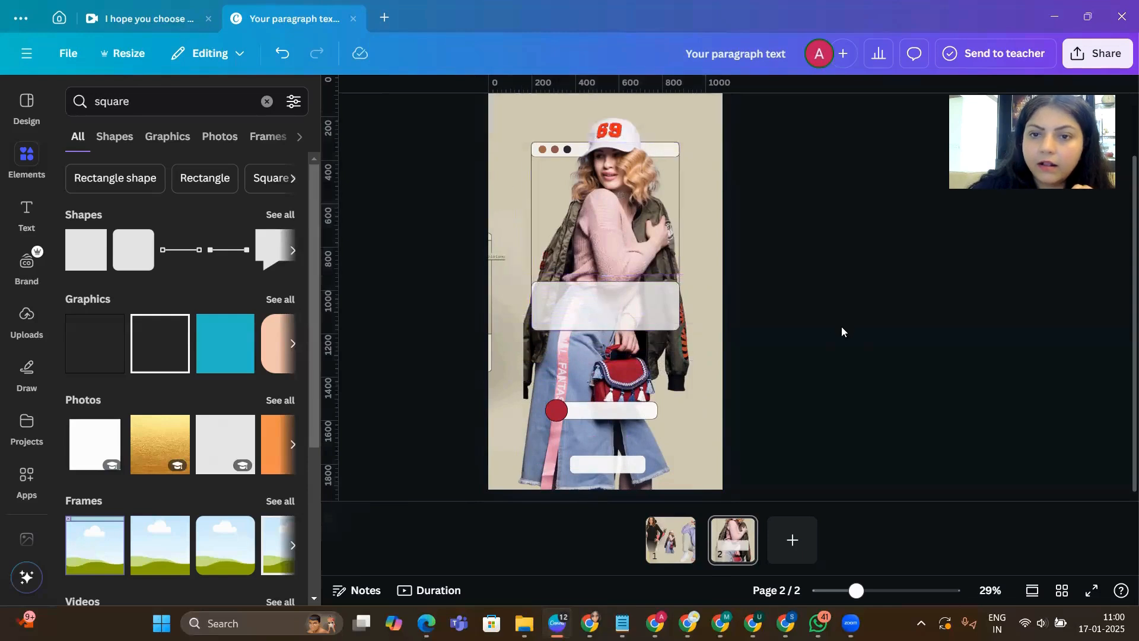
left_click(620, 266)
key("Left")
key("Left")
key("Left")
key("Left")
key("Left")
key("Left")
key("Left")
key("Left")
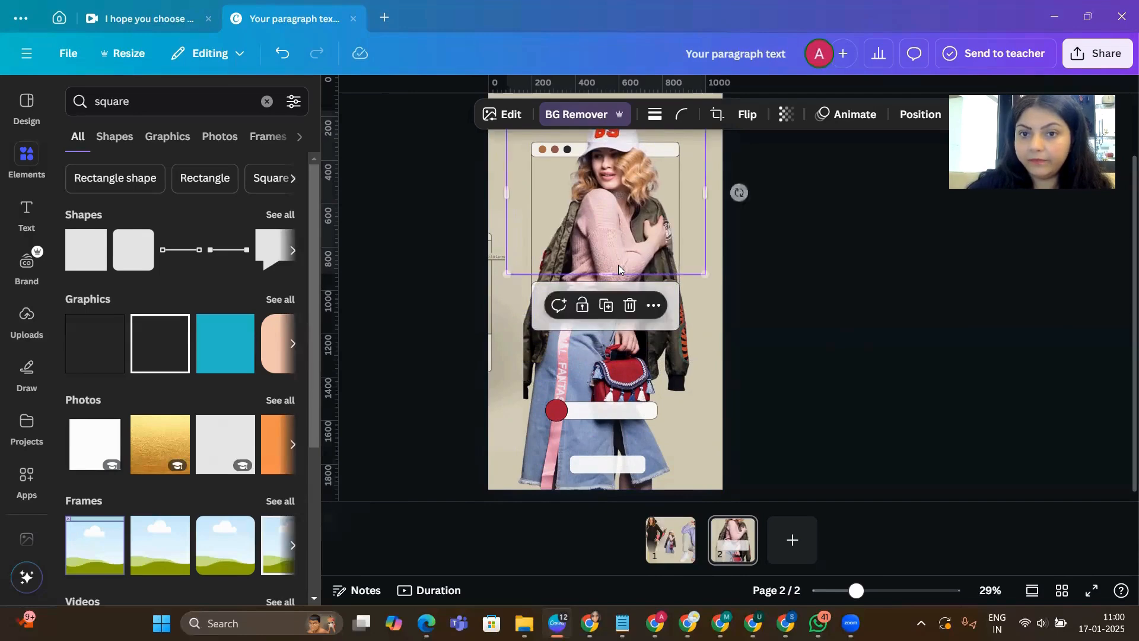
left_click(821, 292)
scroll(828, 336, "up", 2)
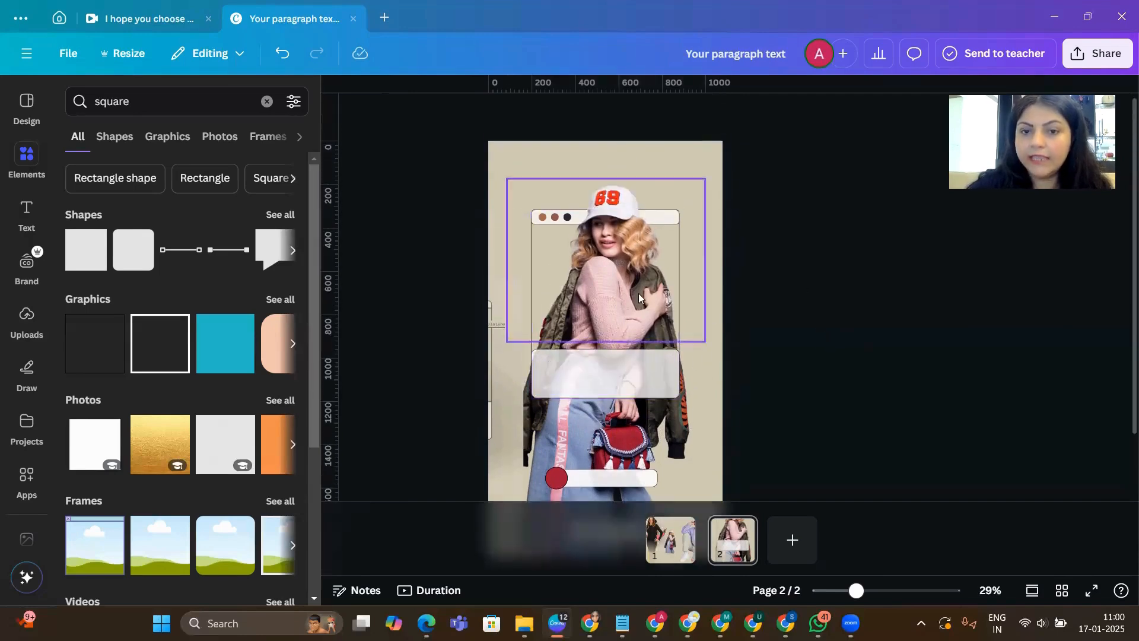
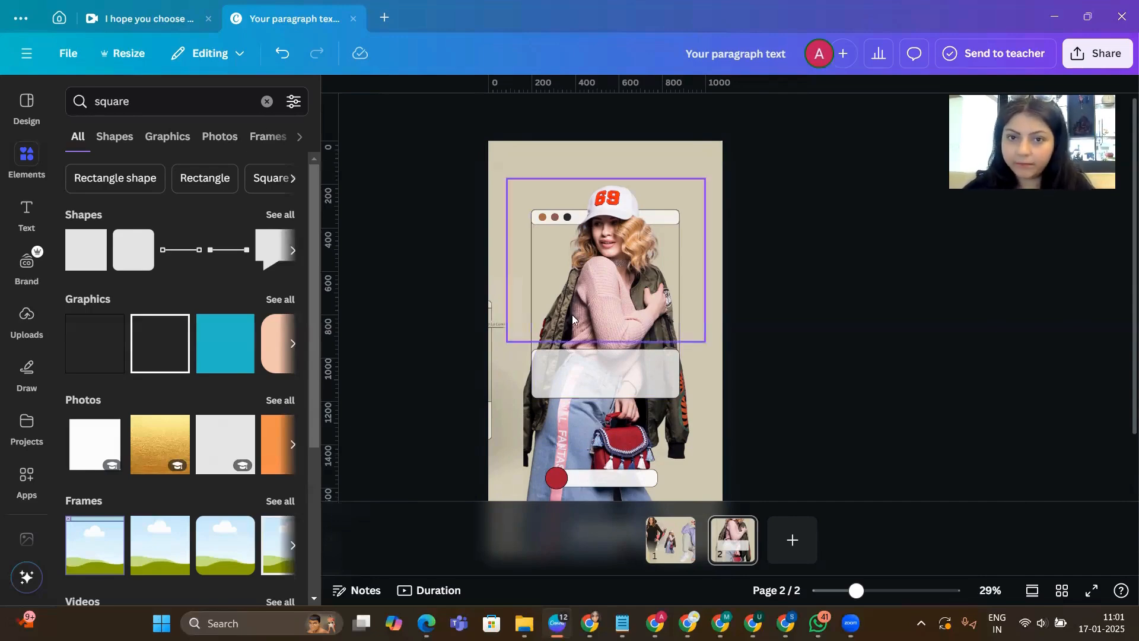
- Move the reference poster from the page's left edge onto its right half and bring it to the front
scroll(764, 316, "down", 2)
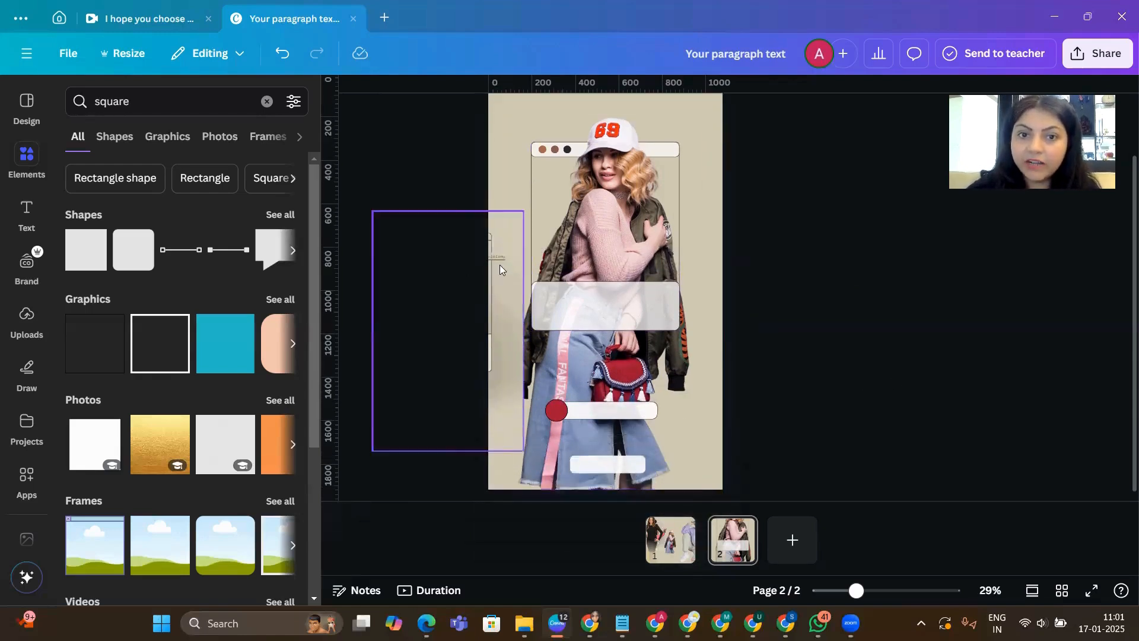
left_click_drag(499, 264, 711, 267)
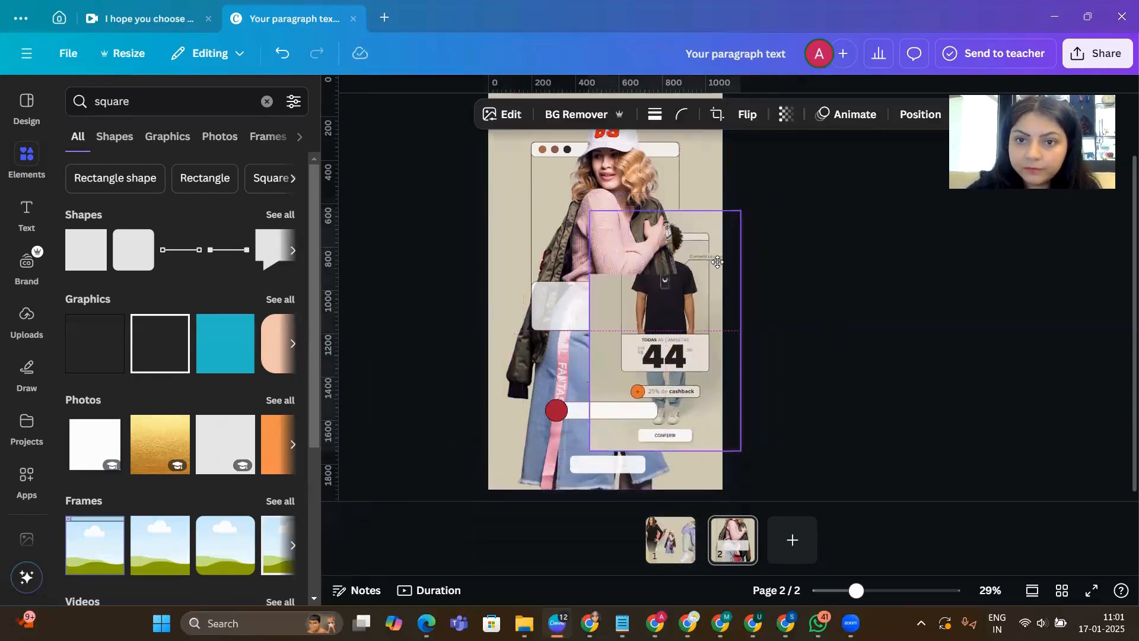
left_click(920, 114)
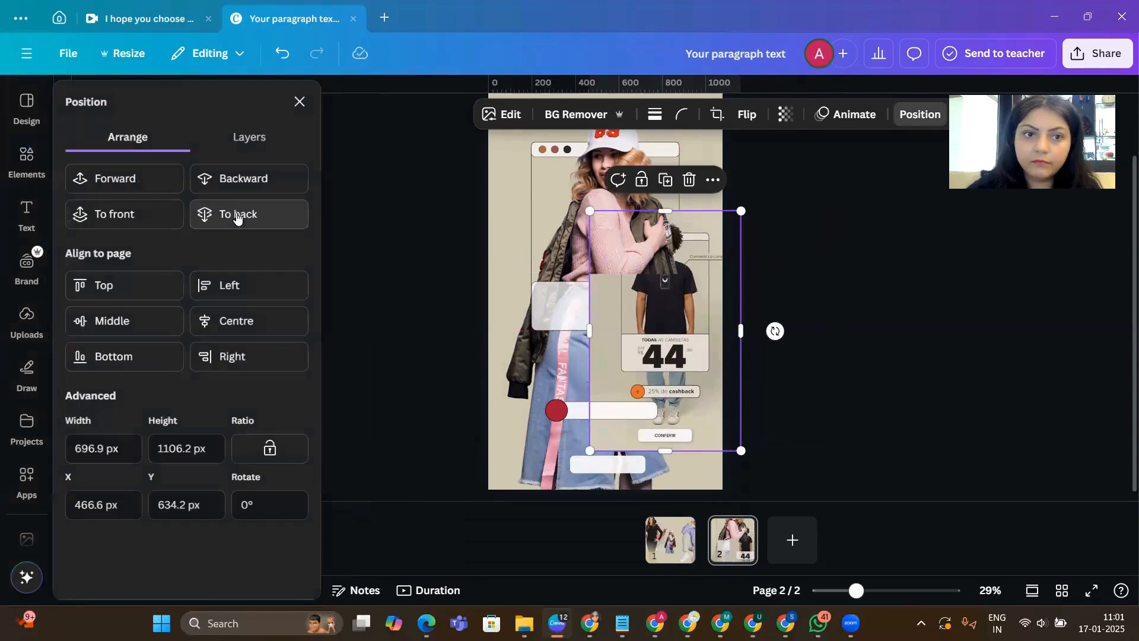
left_click(113, 179)
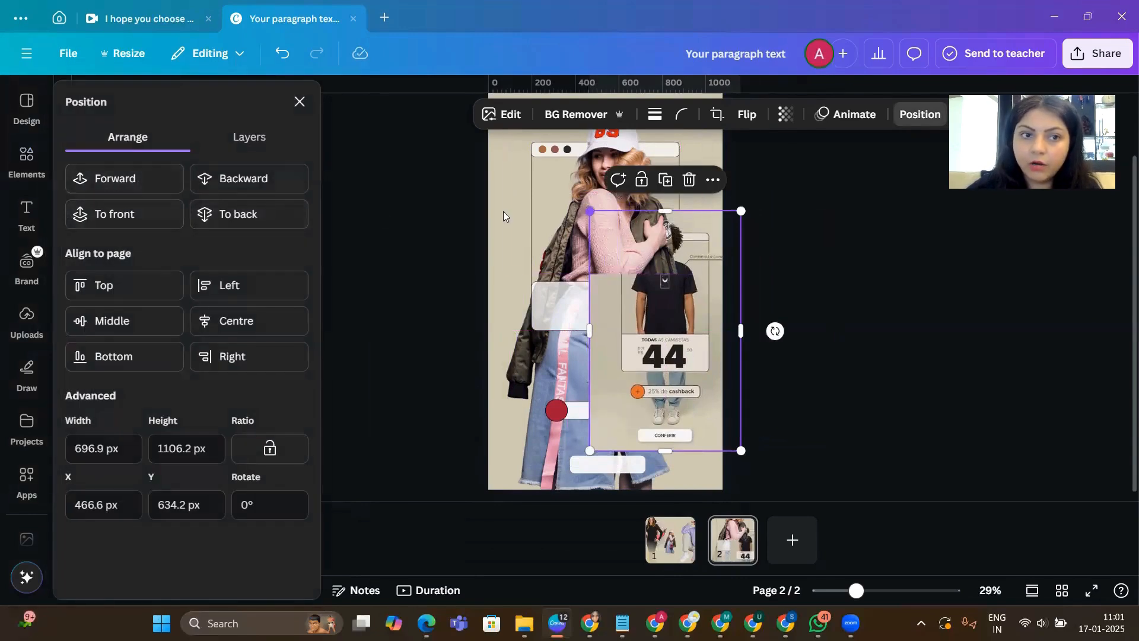
left_click(107, 215)
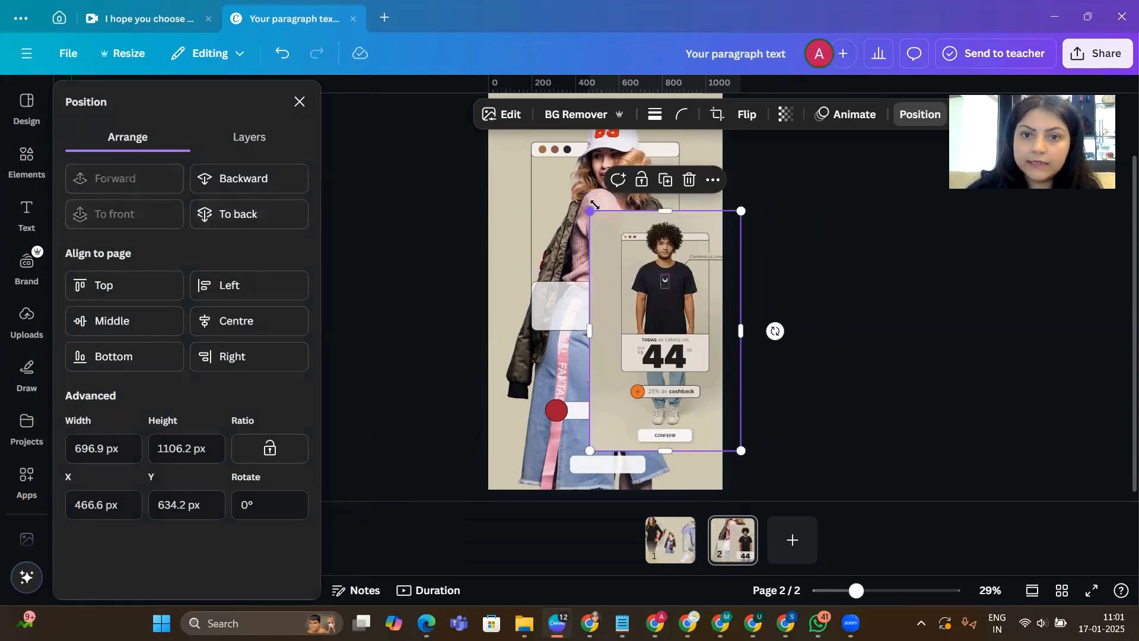
- Enlarge the reference poster to about 1120 × 1777 px and move it almost entirely off the page's left side
left_click_drag(589, 211, 528, 198)
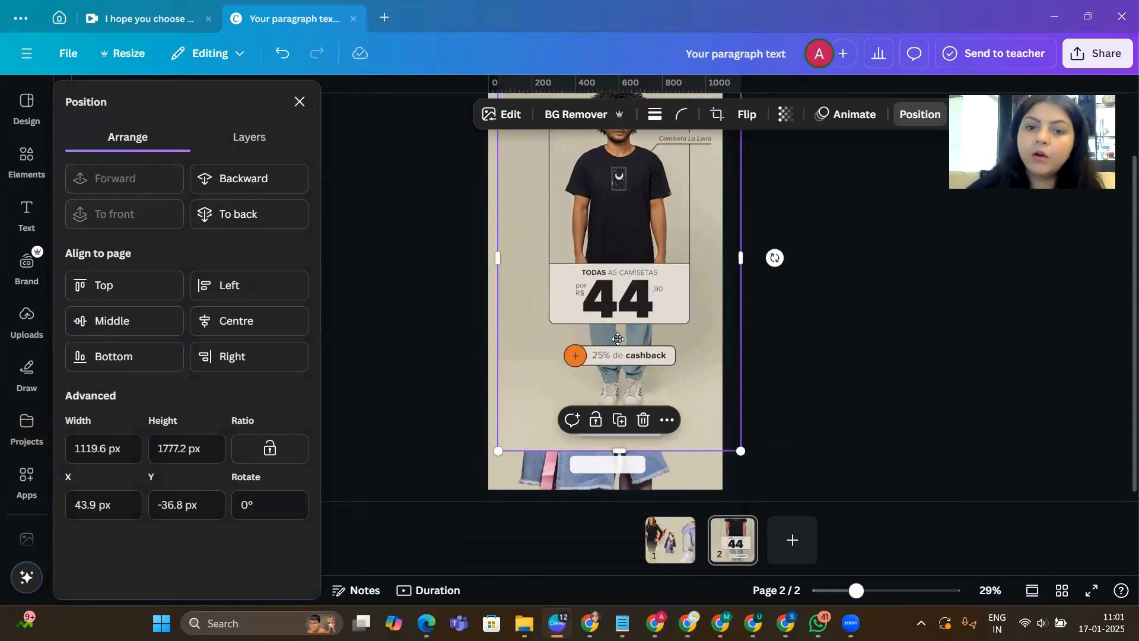
left_click_drag(670, 318, 440, 353)
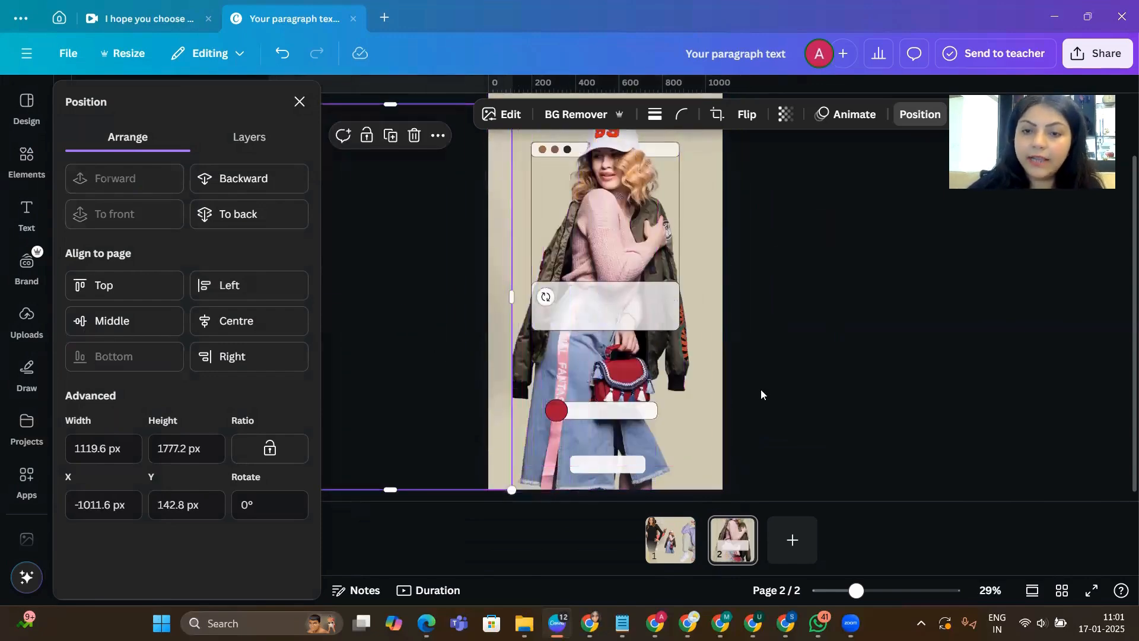
- Add a "50%" text and place it beside the model's skirt near the page's right edge
left_click(715, 404)
key("t")
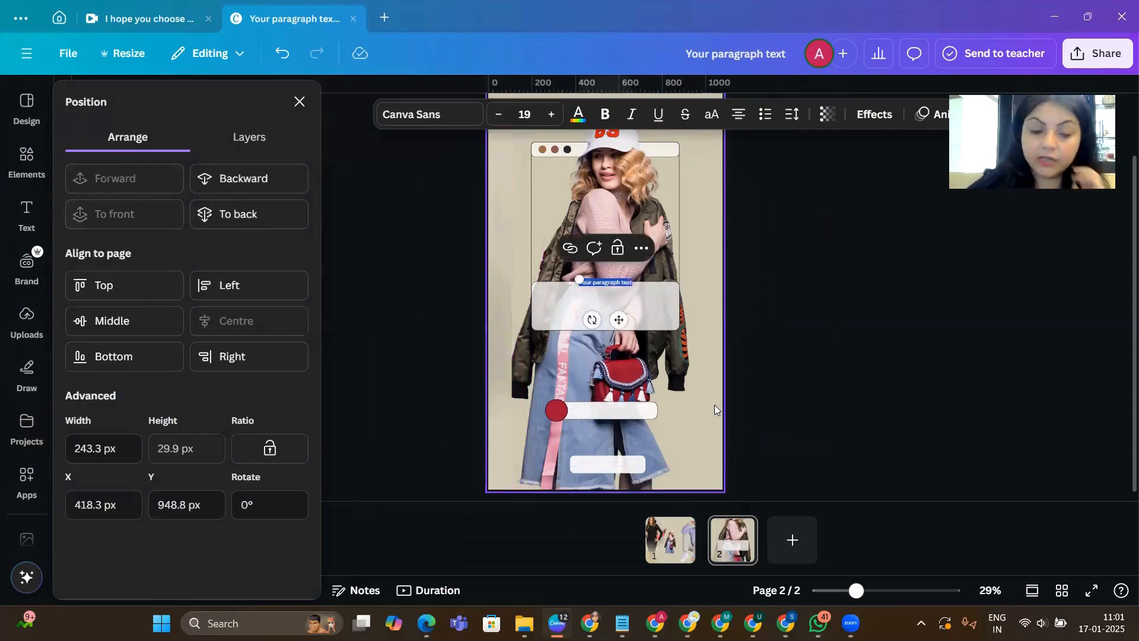
key("BackSpace")
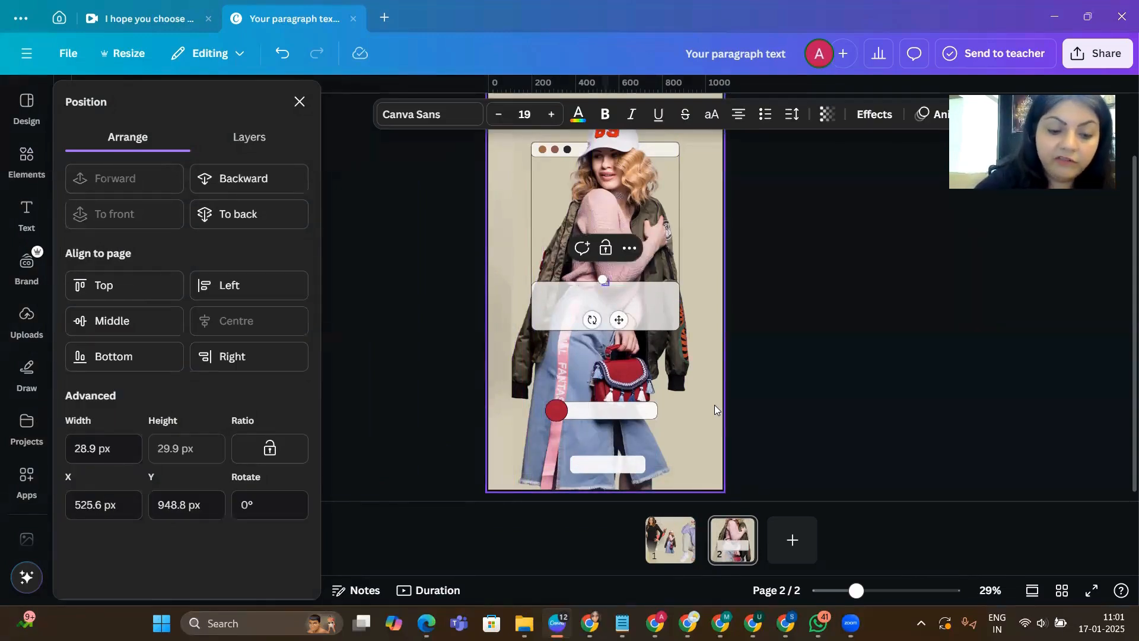
type("50%")
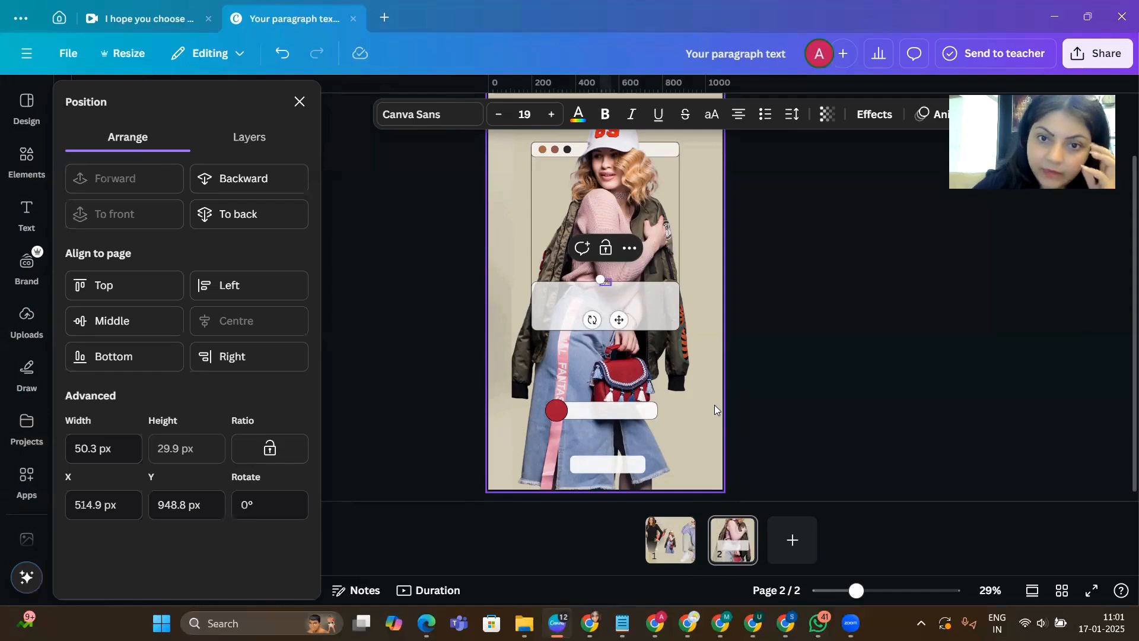
left_click_drag(619, 319, 705, 433)
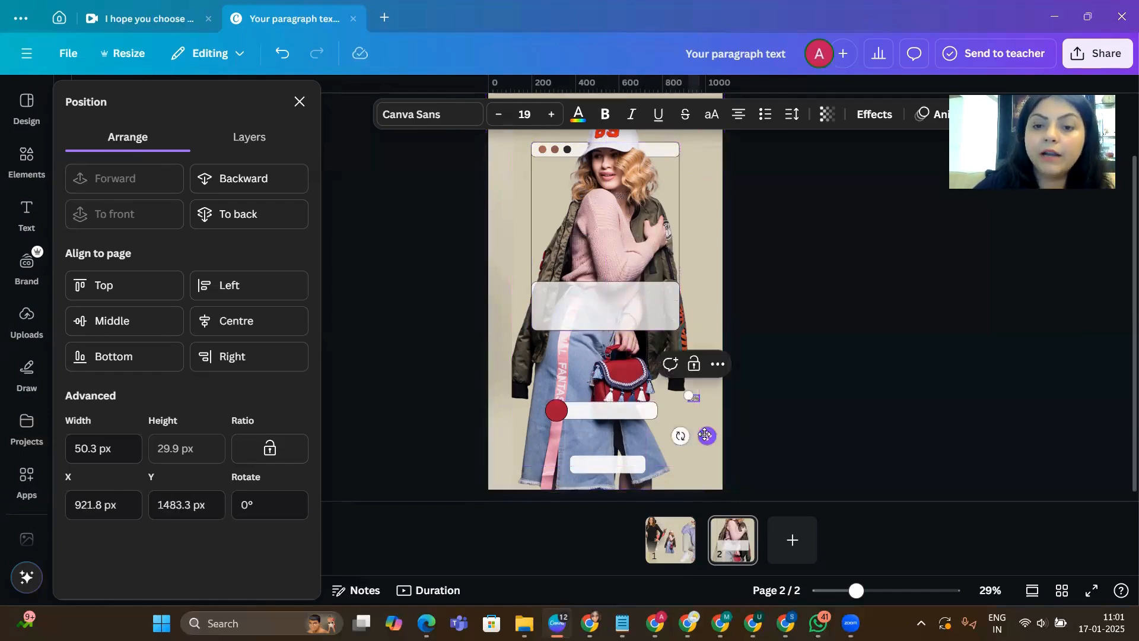
- Undo the "50%" text and the last move of the reference poster
left_click(488, 355)
key("ctrl+z")
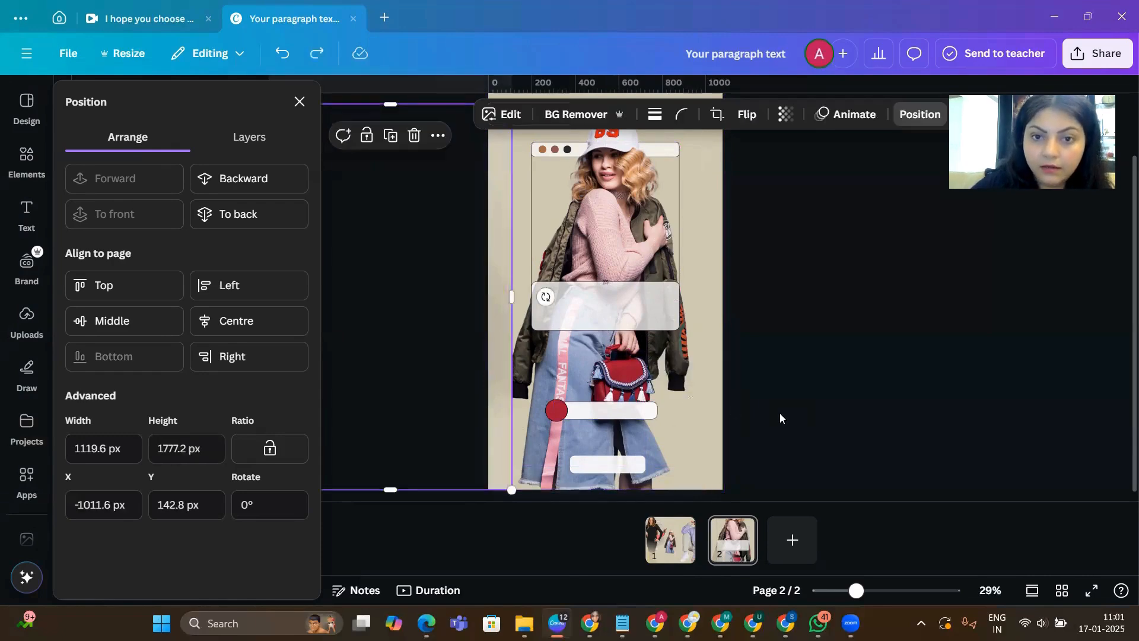
key("ctrl+z")
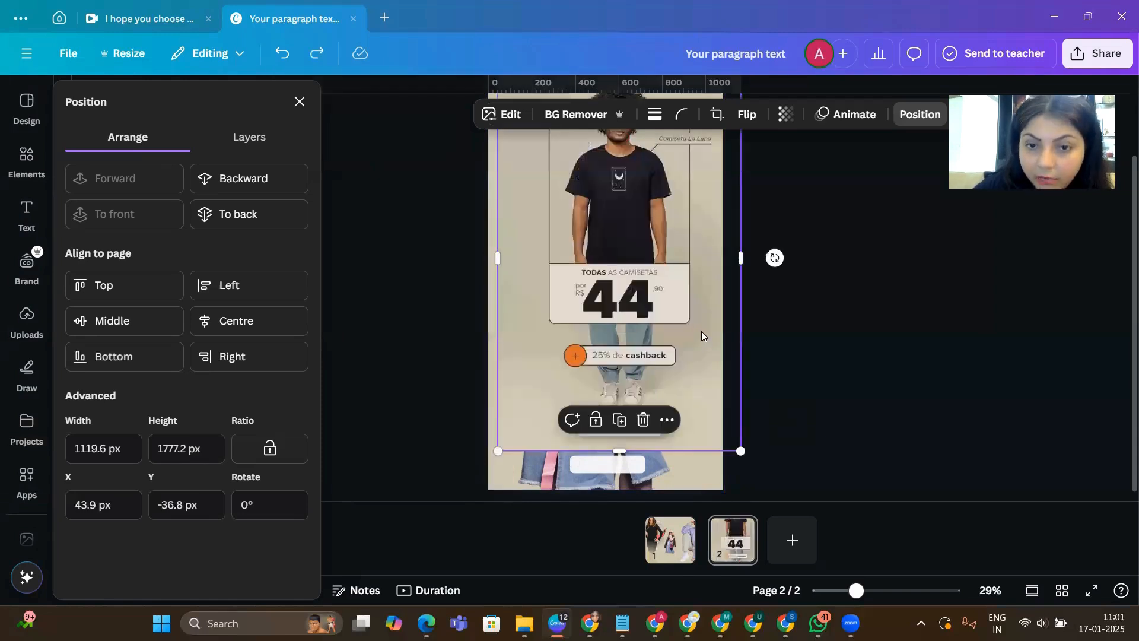
- Shrink the reference poster to about 803 × 1274 px and place it partly over the page's left edge
left_click_drag(701, 331, 636, 344)
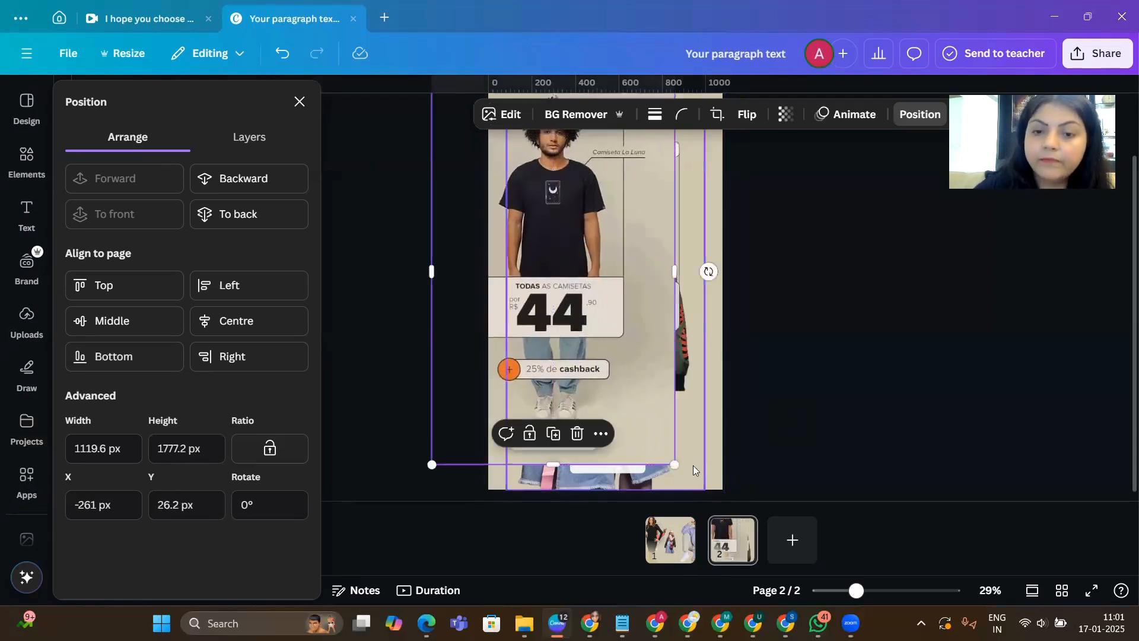
left_click_drag(674, 465, 605, 356)
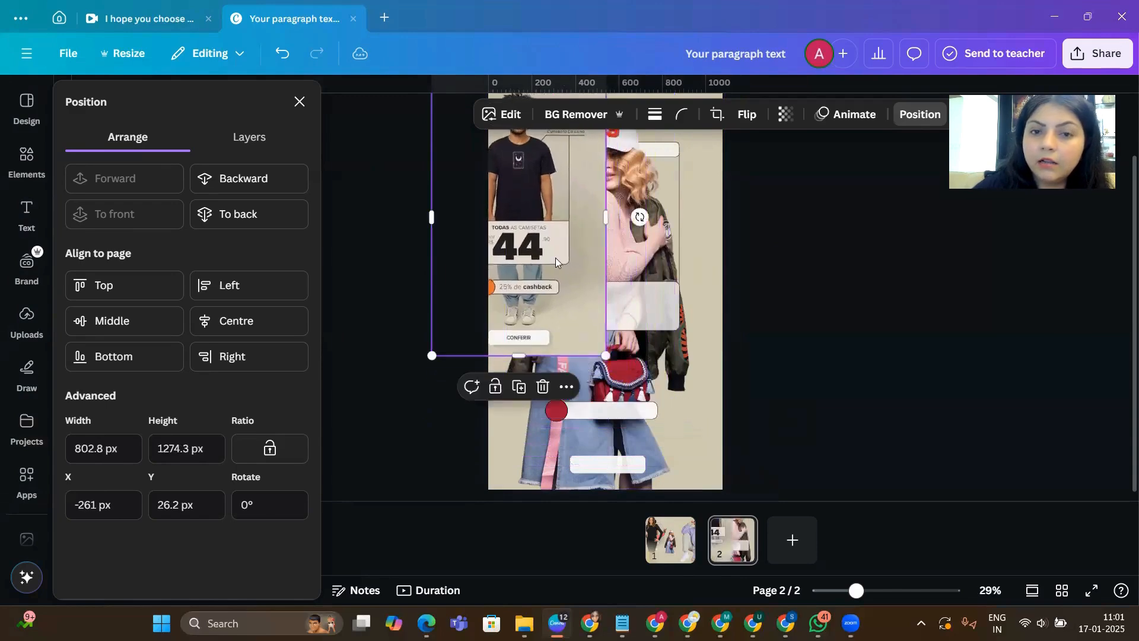
left_click_drag(555, 259, 556, 325)
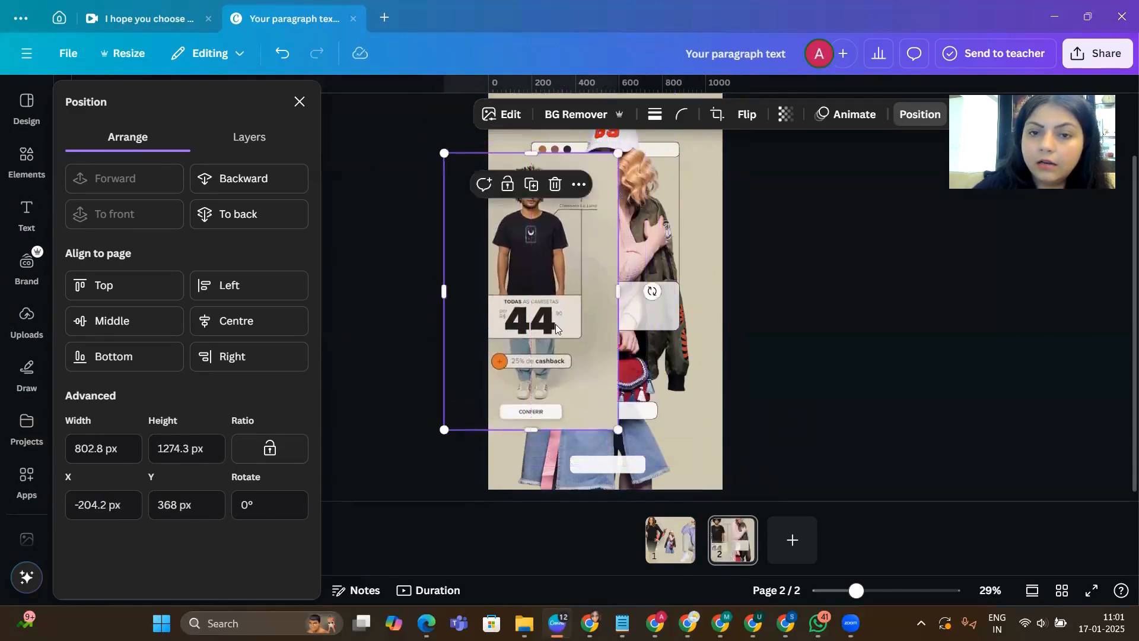
left_click_drag(520, 252, 495, 255)
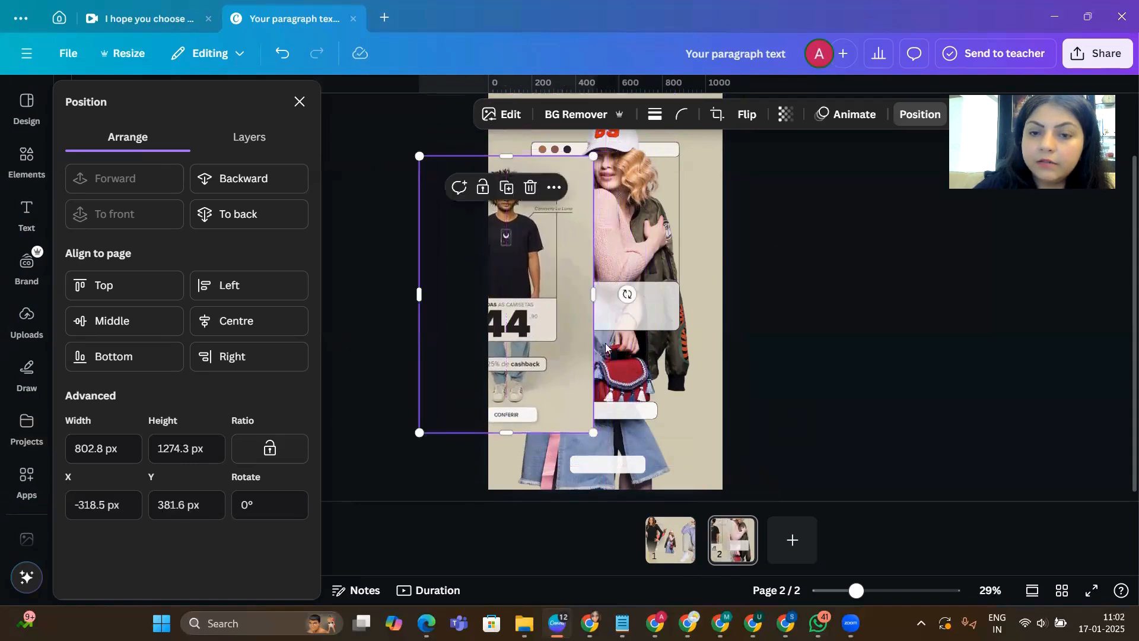
- Add an "Overlay Dress" text and place it in the upper part of the white panel
left_click(707, 368)
type("t")
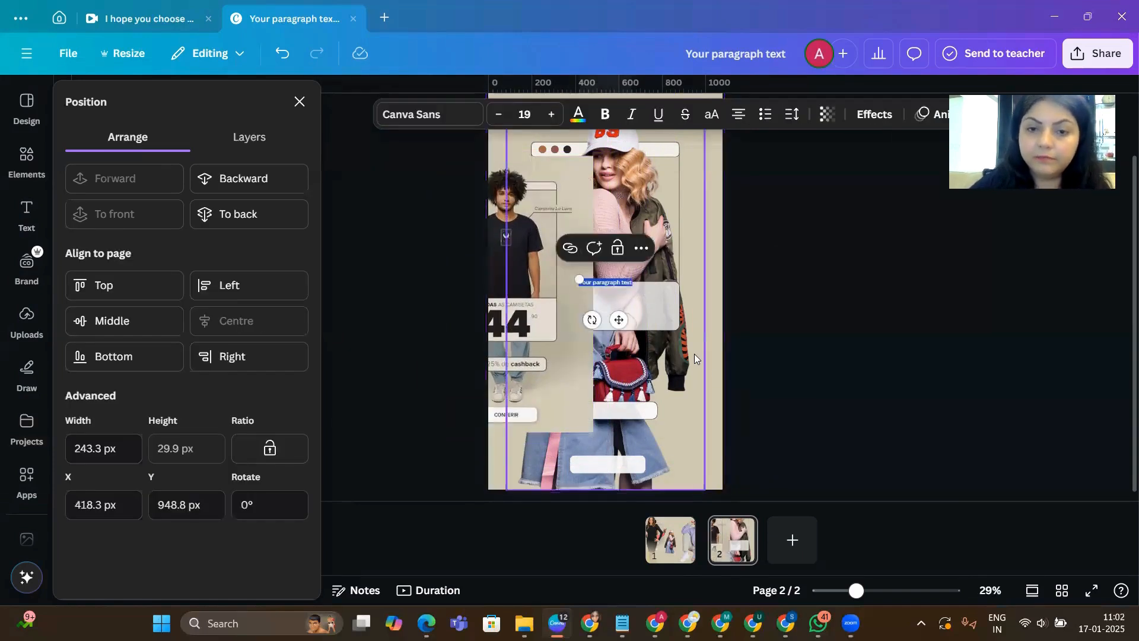
type("Sweats")
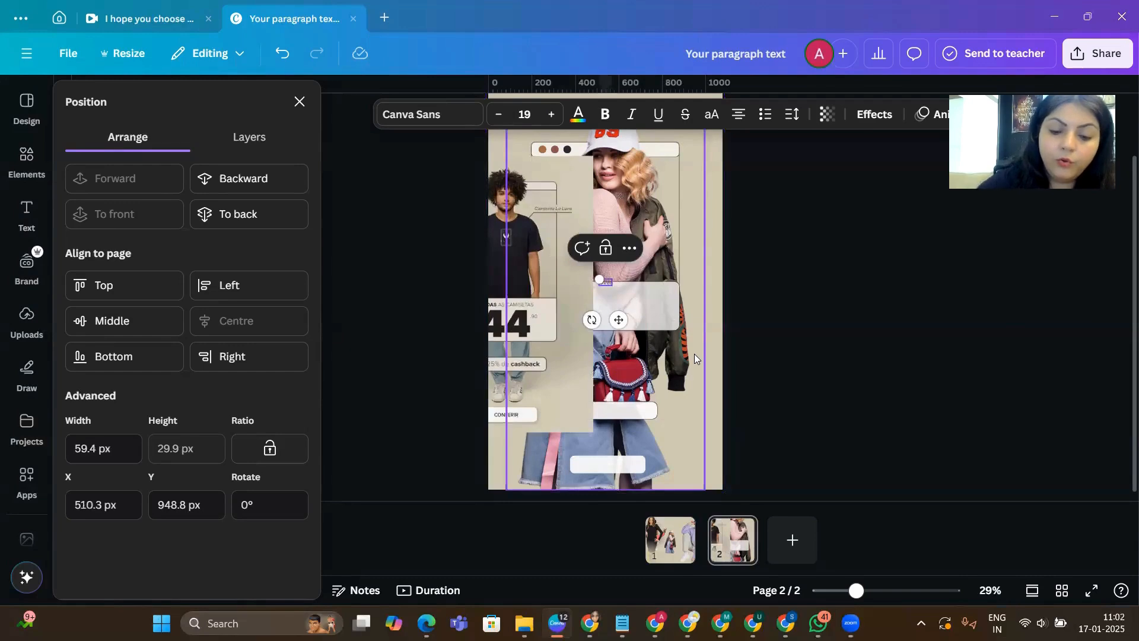
type("y")
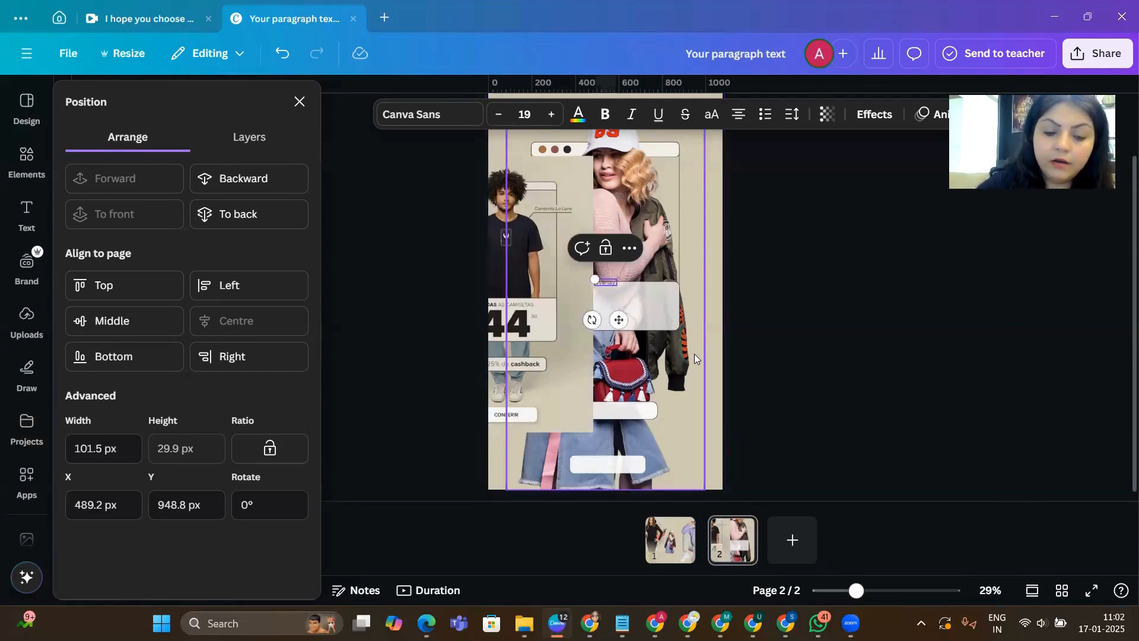
type(" Dress")
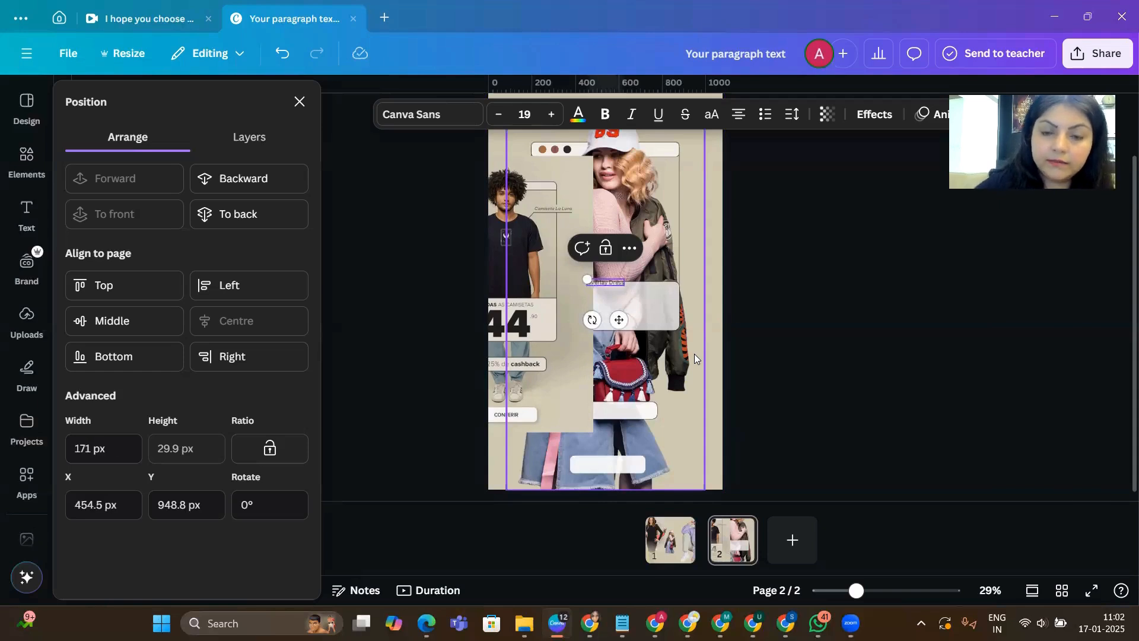
left_click(607, 284)
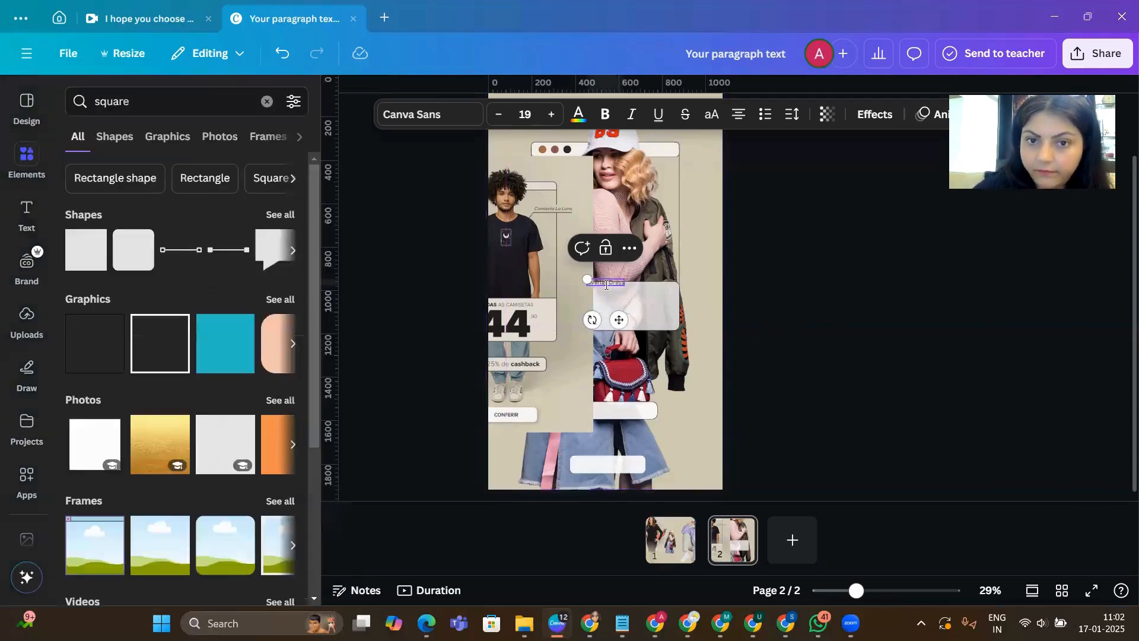
left_click_drag(619, 320, 629, 327)
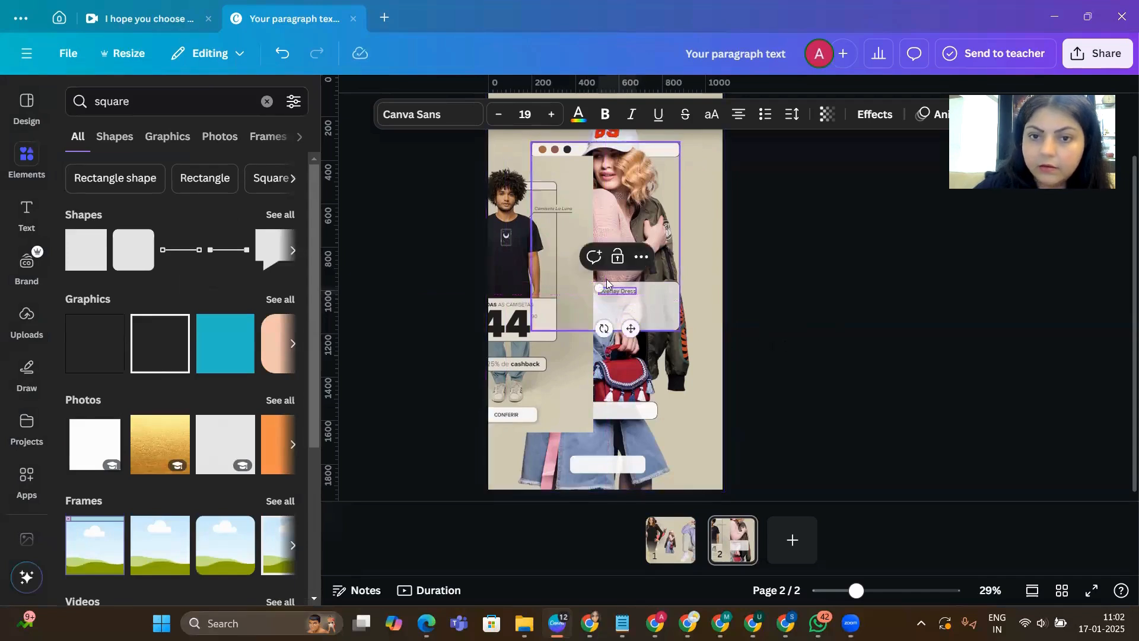
- Replace the wording of the text in the white panel with "Lets talk"
double_click(623, 291)
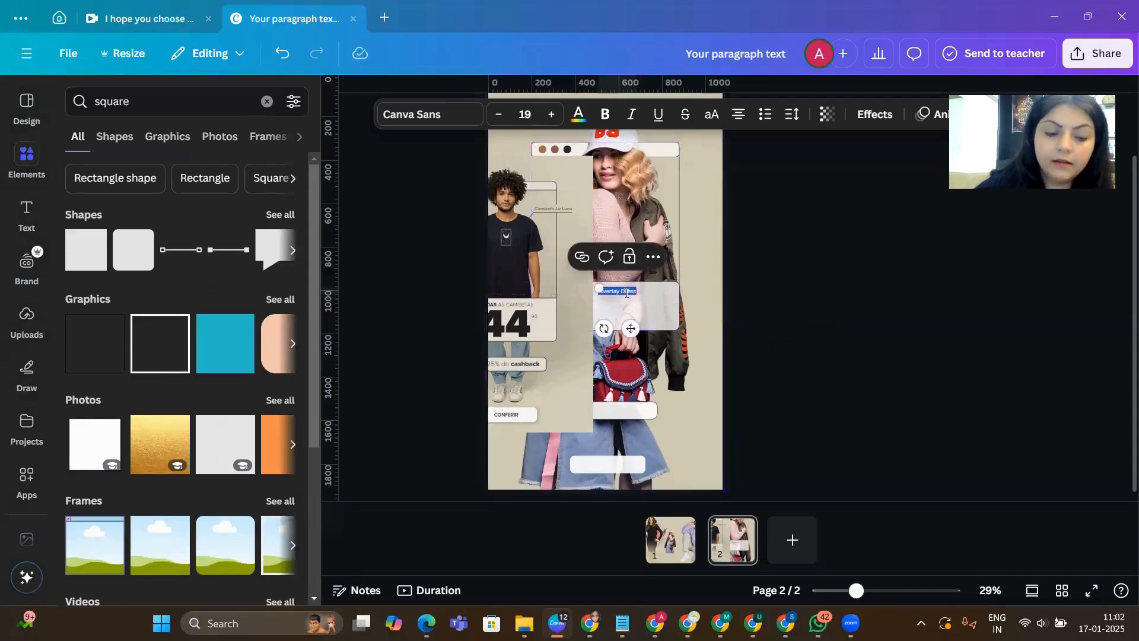
type("lets ta")
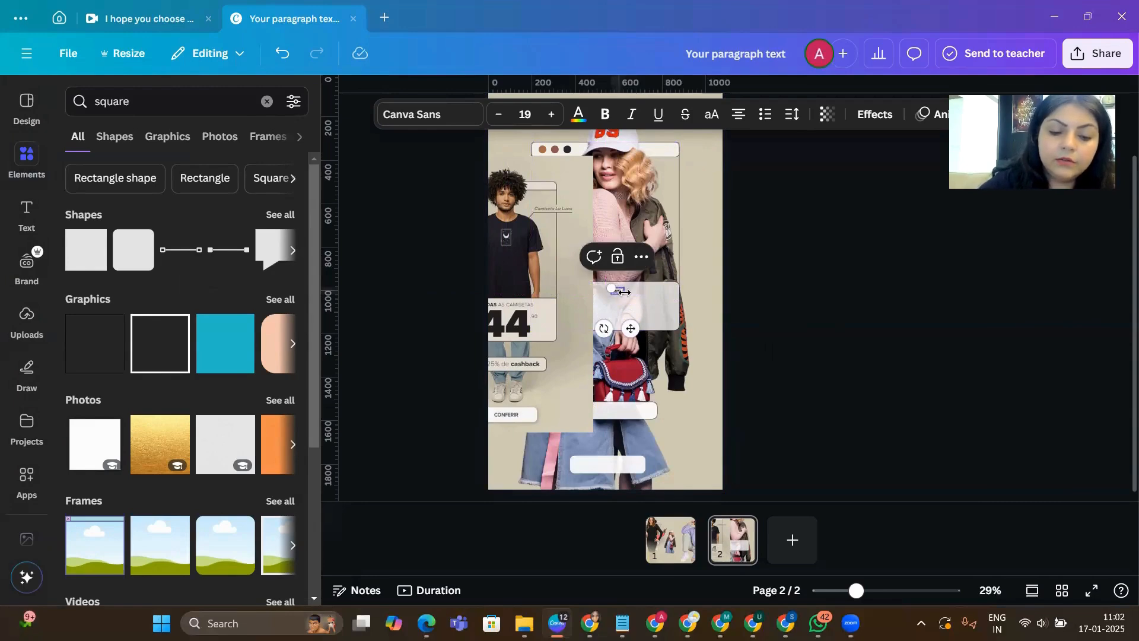
type("l")
key("Escape")
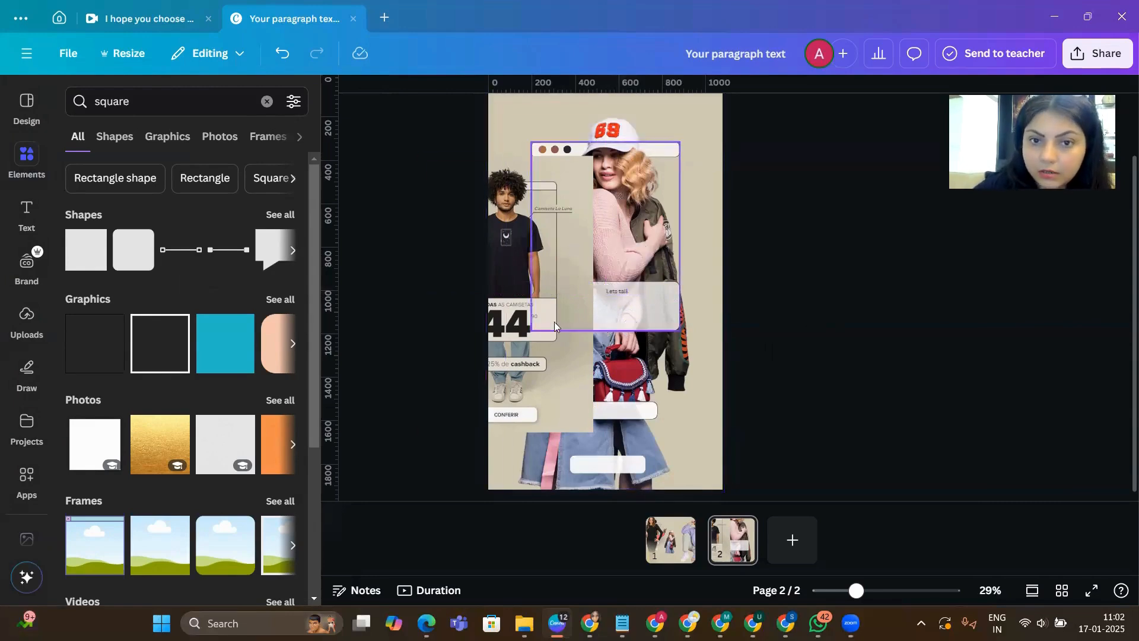
- Enlarge the "Lets talk" text to about font size 29.9
left_click(622, 290)
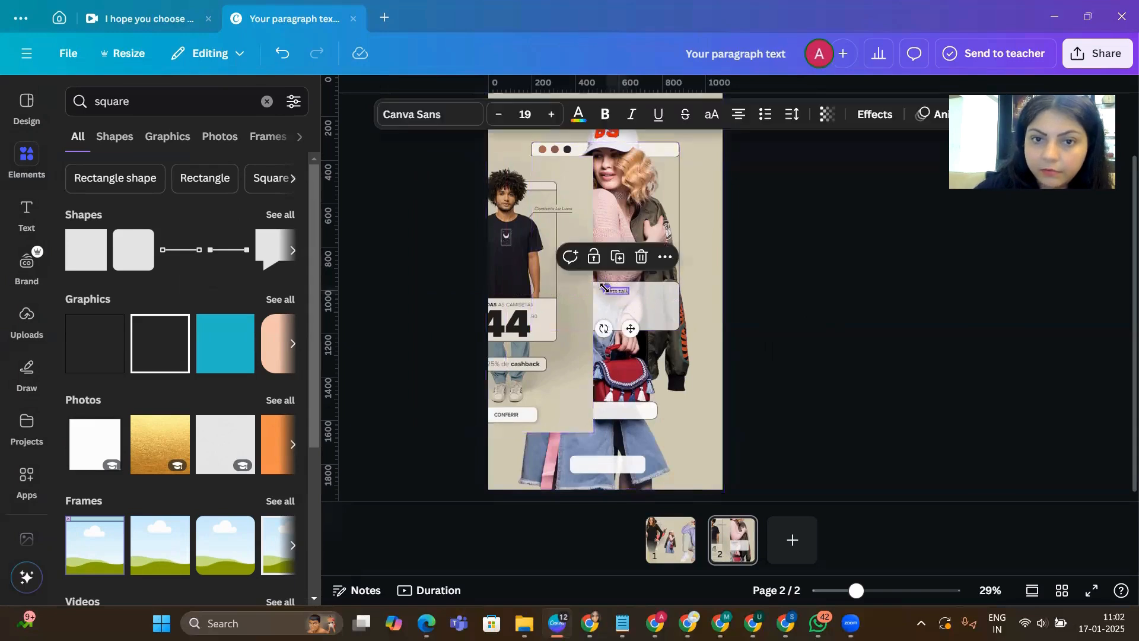
left_click_drag(607, 288, 593, 284)
left_click(742, 318)
- Duplicate the "Lets talk" text, place the copy just beneath it in the white panel and change its wording to "33"
left_click(597, 289)
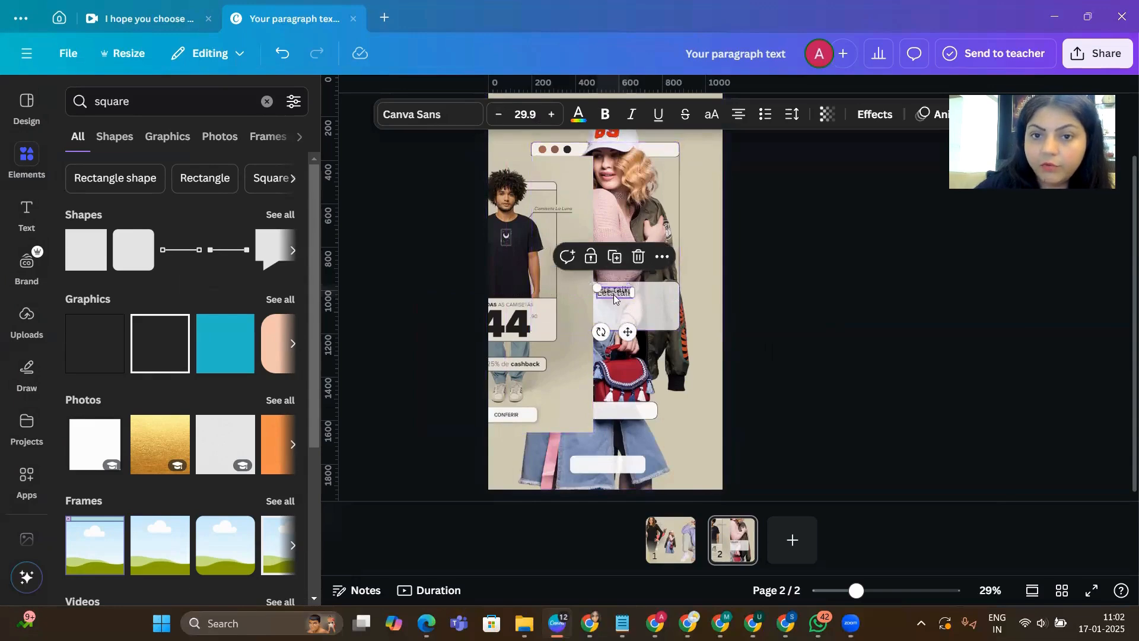
left_click_drag(614, 295, 611, 312)
double_click(615, 310)
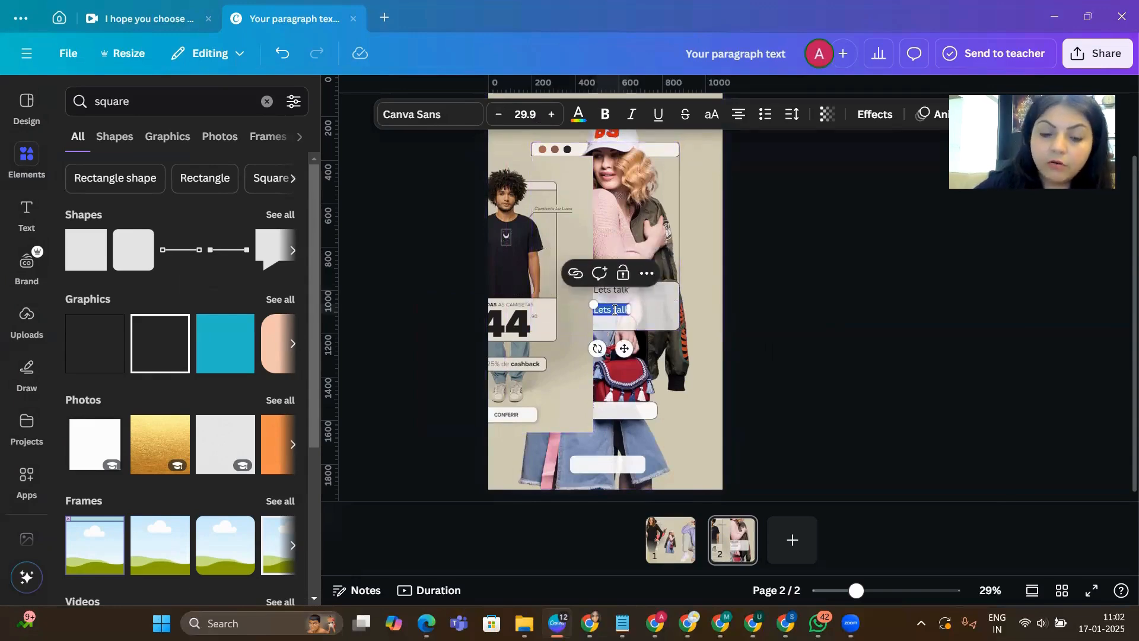
type("33")
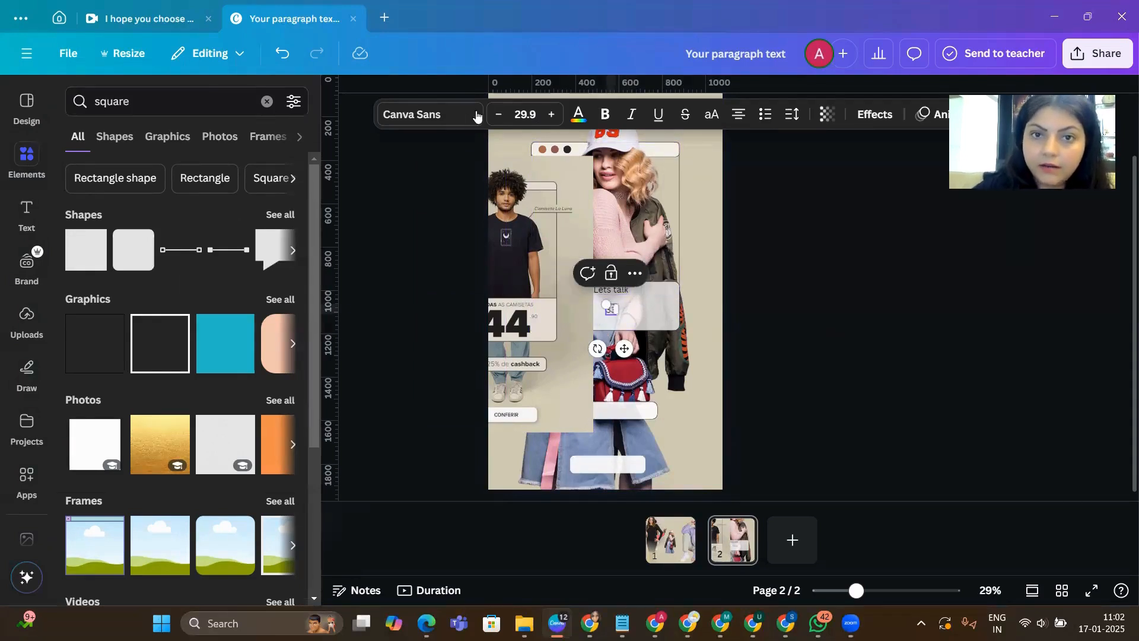
- Make the "33" text in the white panel bold and enlarge it to about font size 89.2
left_click(579, 114)
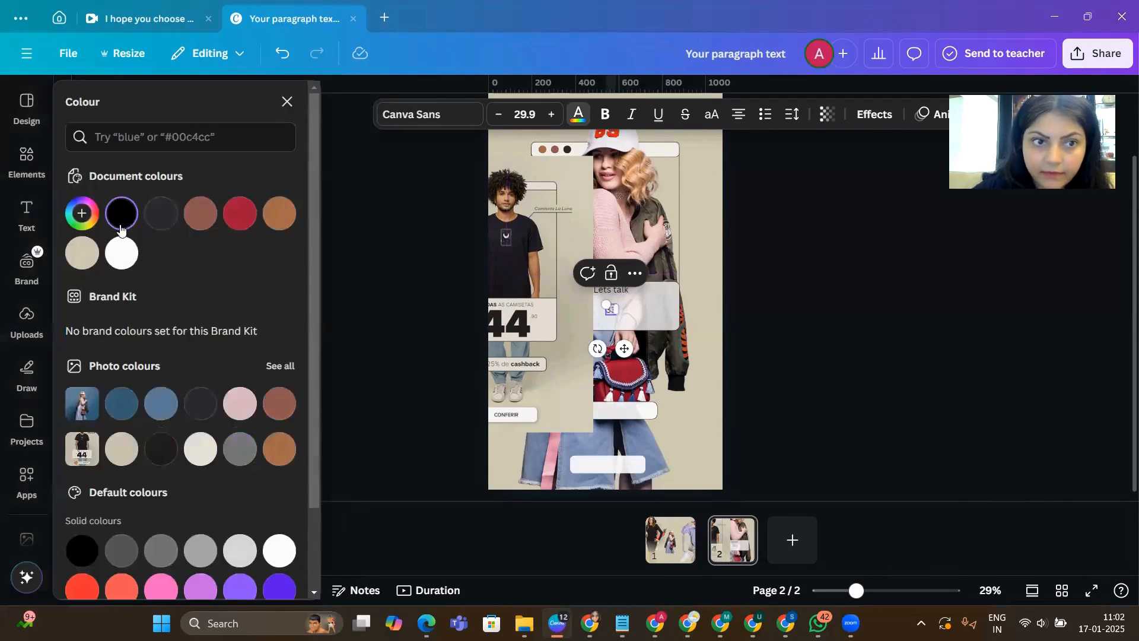
left_click(604, 115)
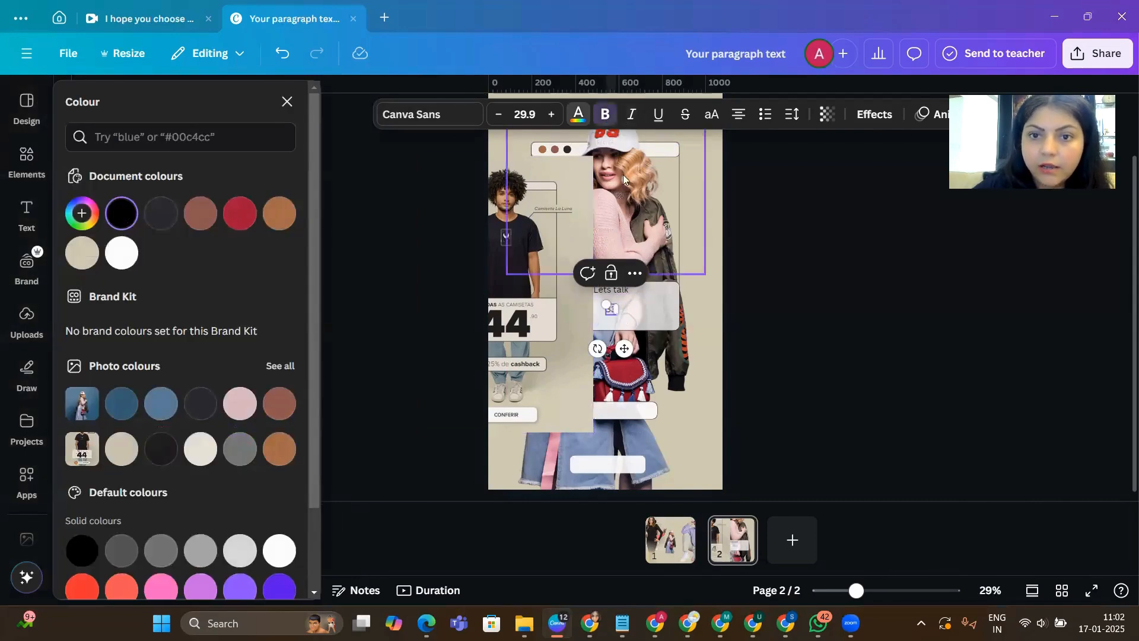
left_click(846, 288)
left_click(632, 291)
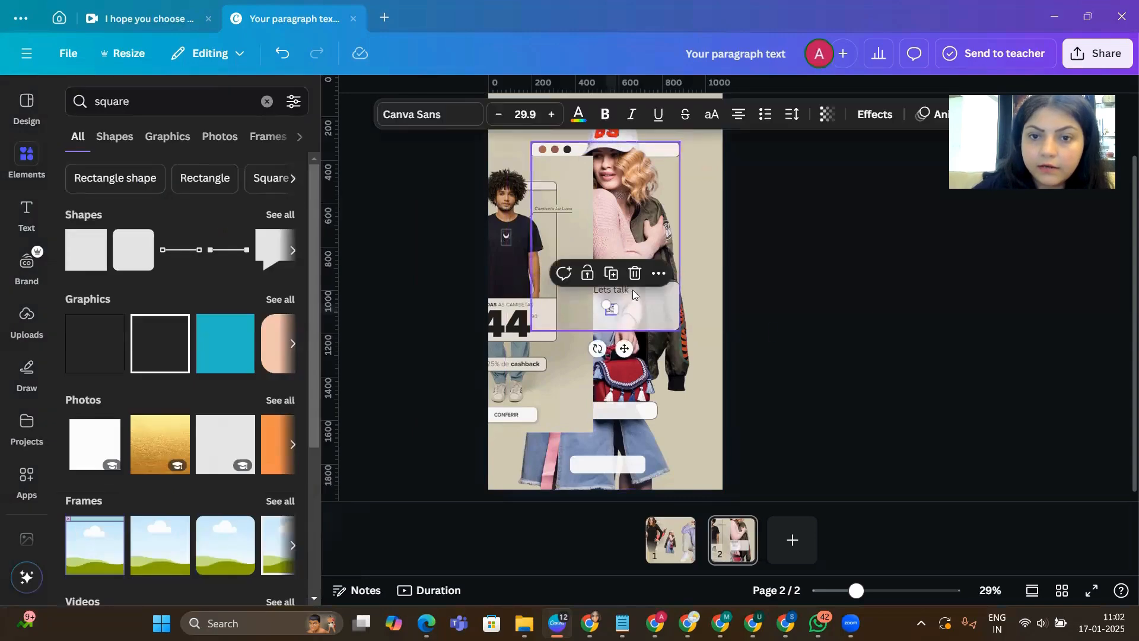
left_click(873, 591)
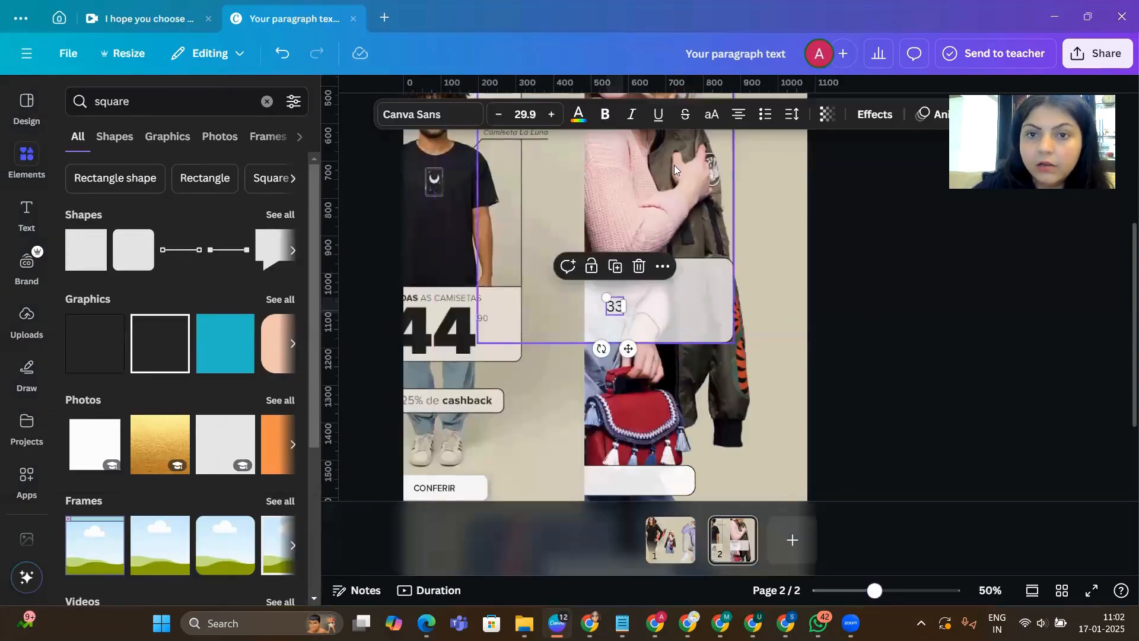
left_click(616, 305)
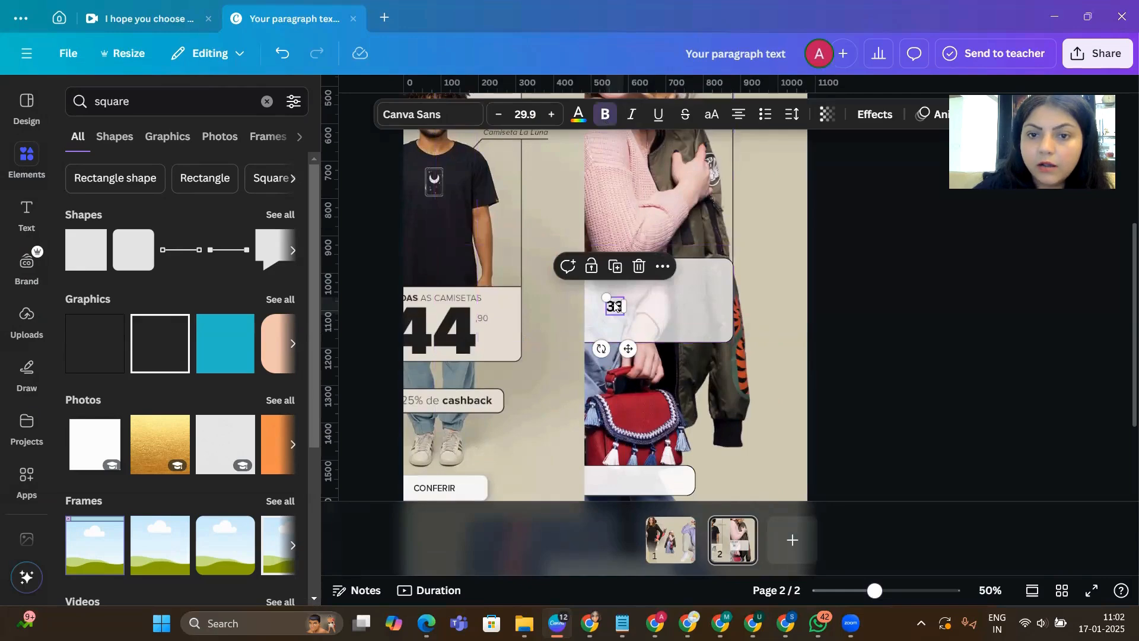
left_click_drag(606, 297, 572, 263)
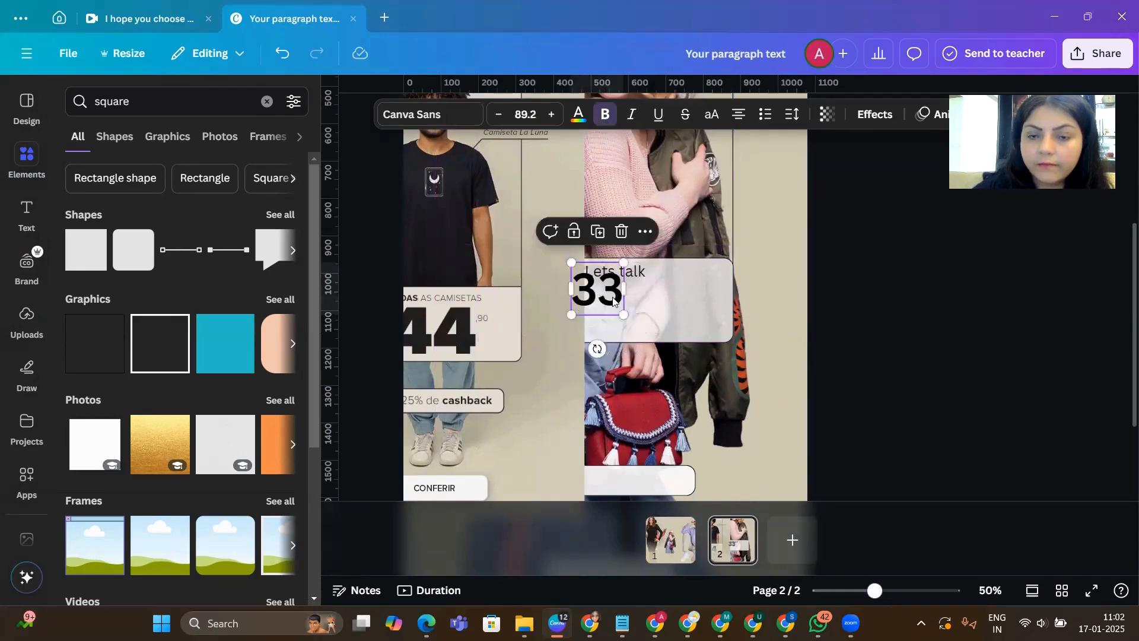
- Change the large number to "44" and place it just beneath "Lets talk" inside the white panel
double_click(613, 300)
type("44")
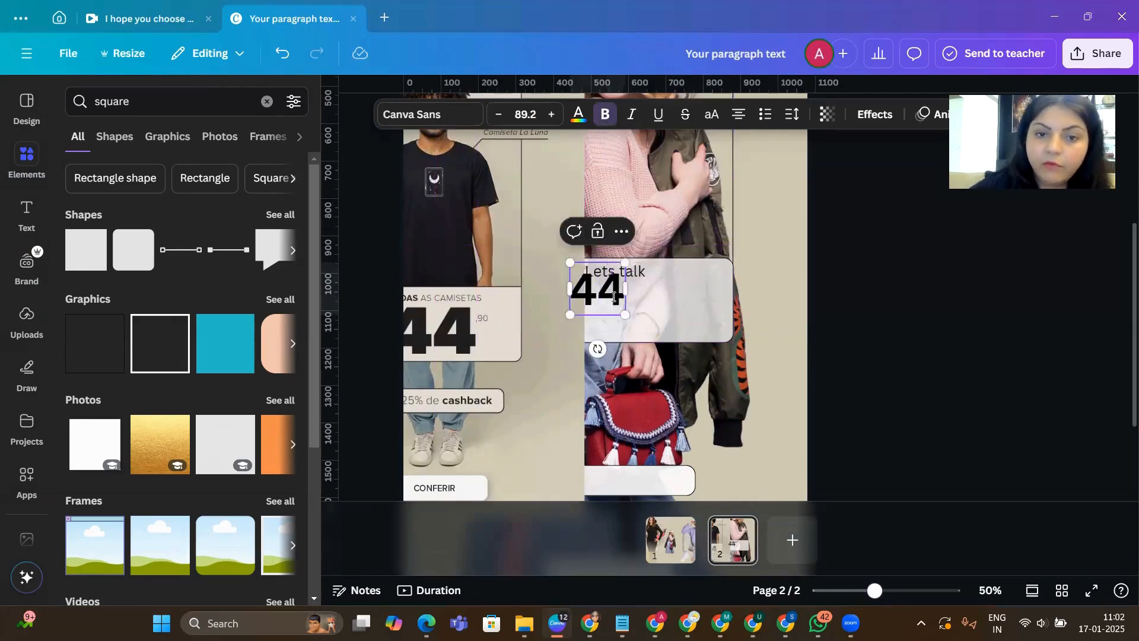
left_click(764, 340)
mouse_move(613, 296)
left_mouse_down()
mouse_move(633, 312)
mouse_move(630, 304)
left_mouse_up()
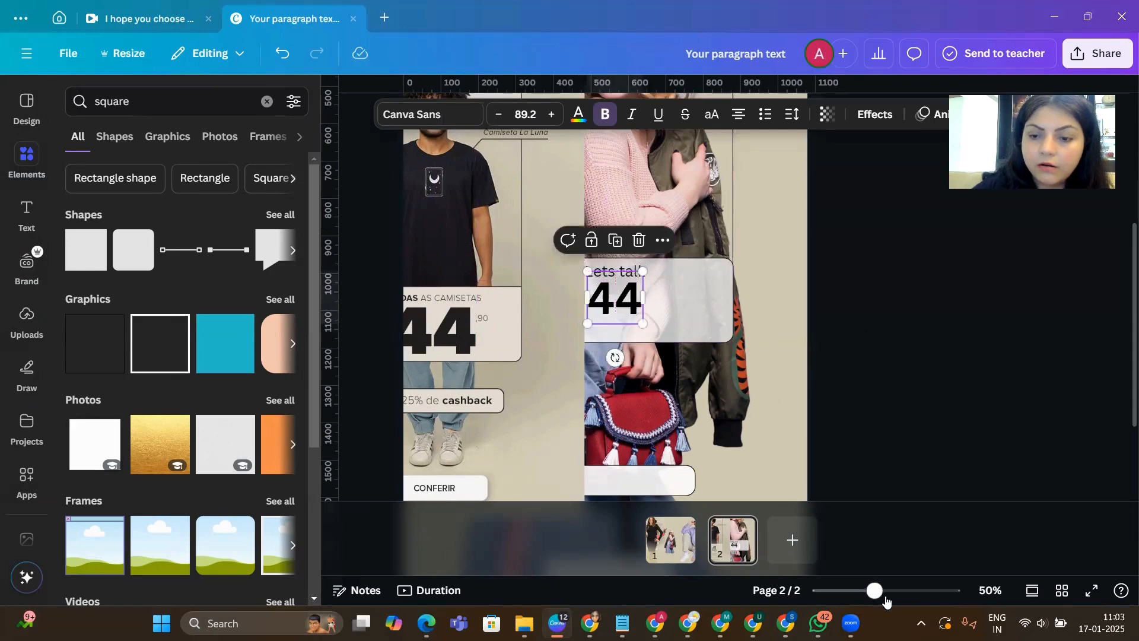
- Shift the reference image further left to uncover more of the white panel and the model
left_click_drag(870, 592, 867, 595)
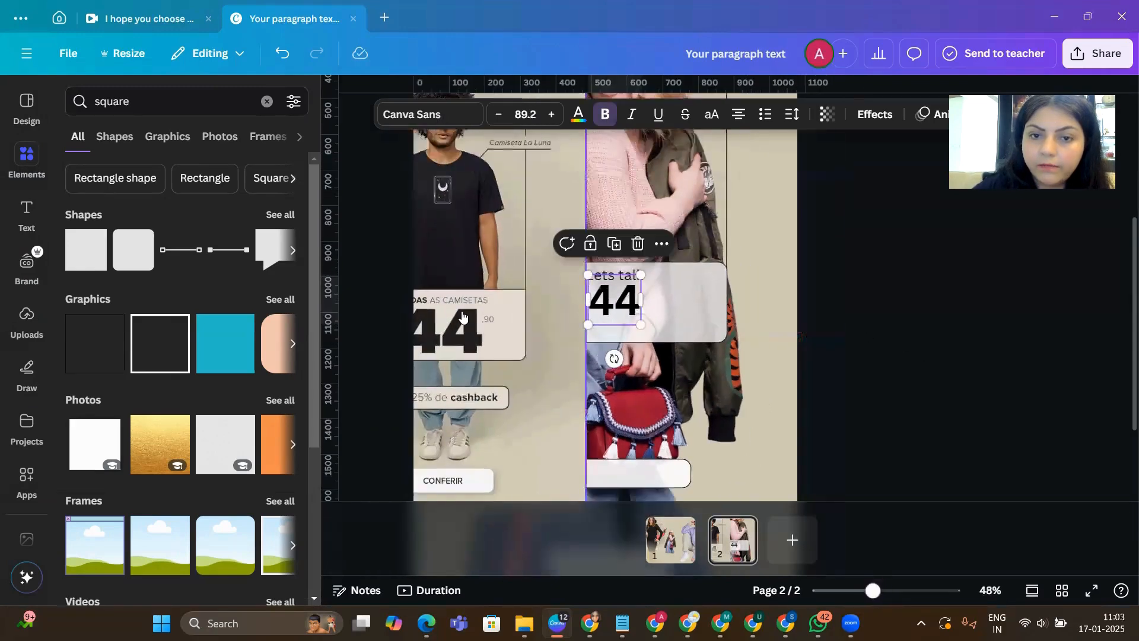
left_click(394, 308)
left_click(604, 313)
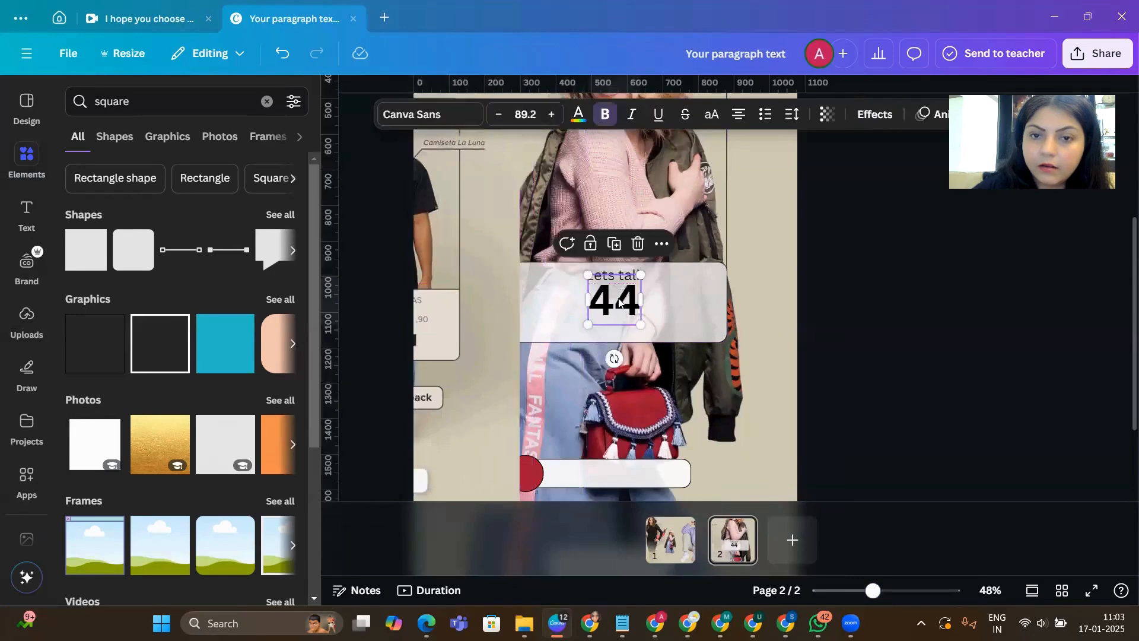
- Duplicate the "Lets talk" text beneath the 44 and reword the copy as "ways to not Overlay Feelings like you overlay fashion"
left_click(623, 273)
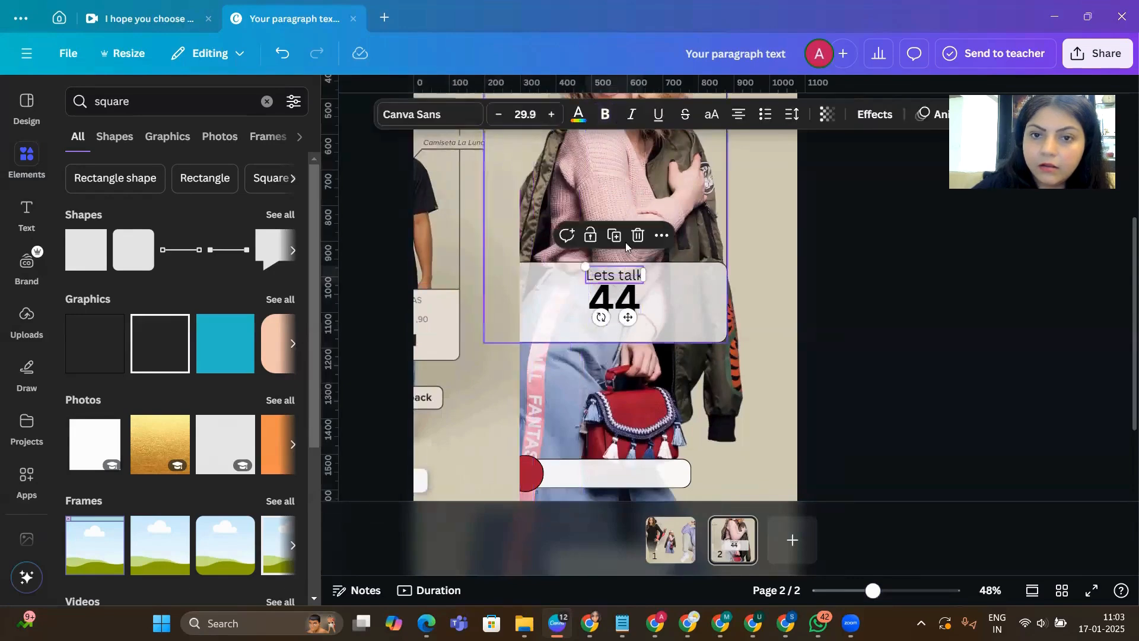
left_click_drag(612, 286, 609, 328)
double_click(609, 328)
type("ways t")
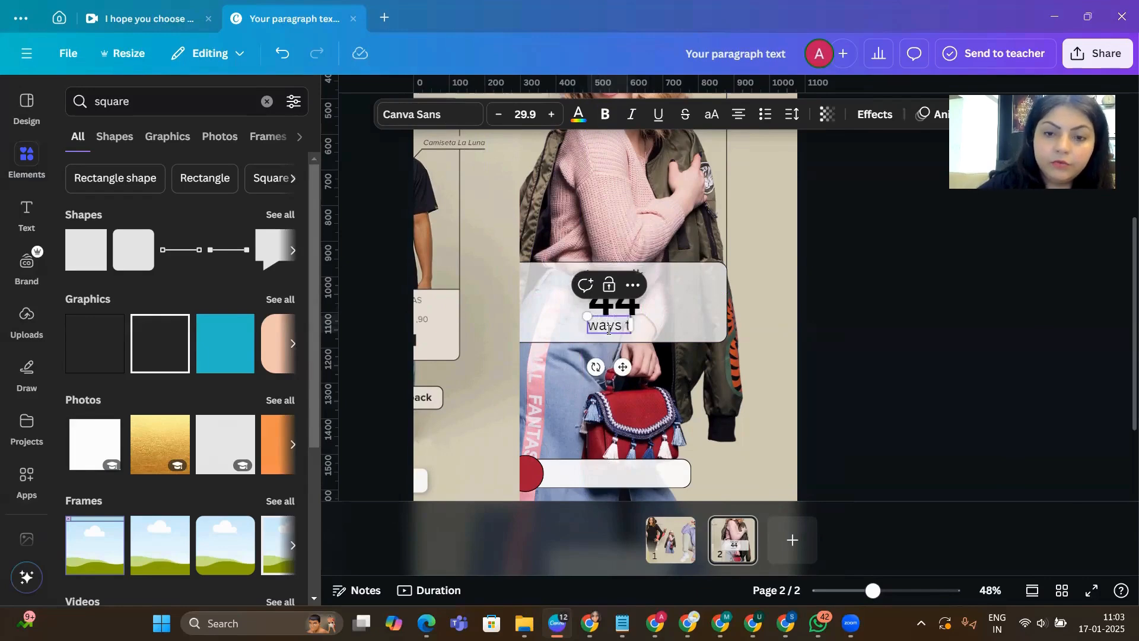
type("o no")
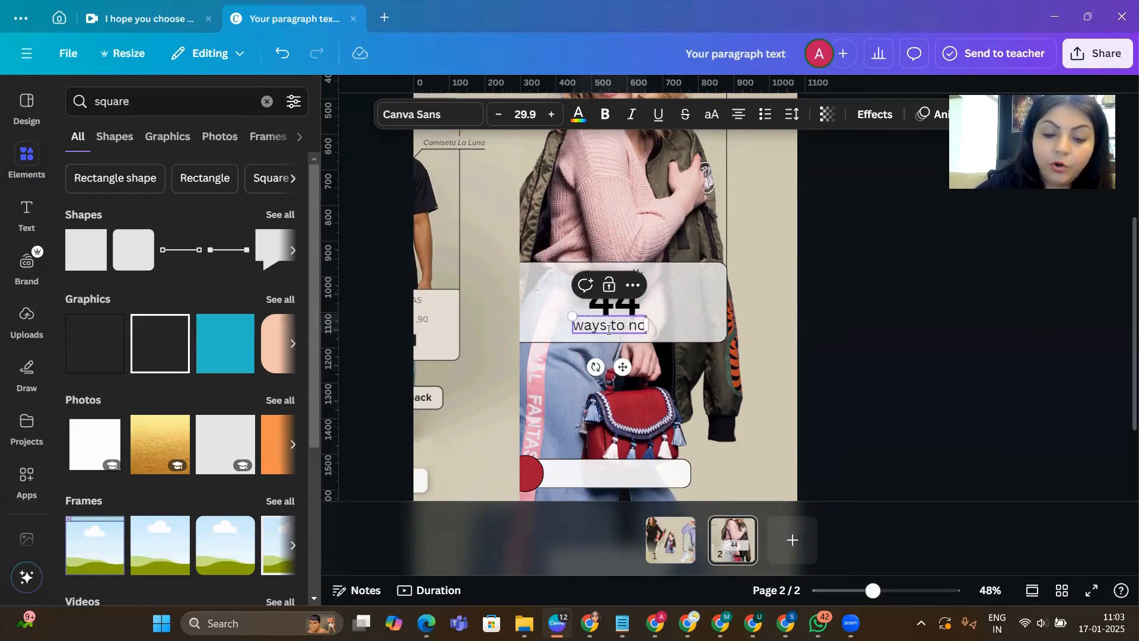
type("t Over")
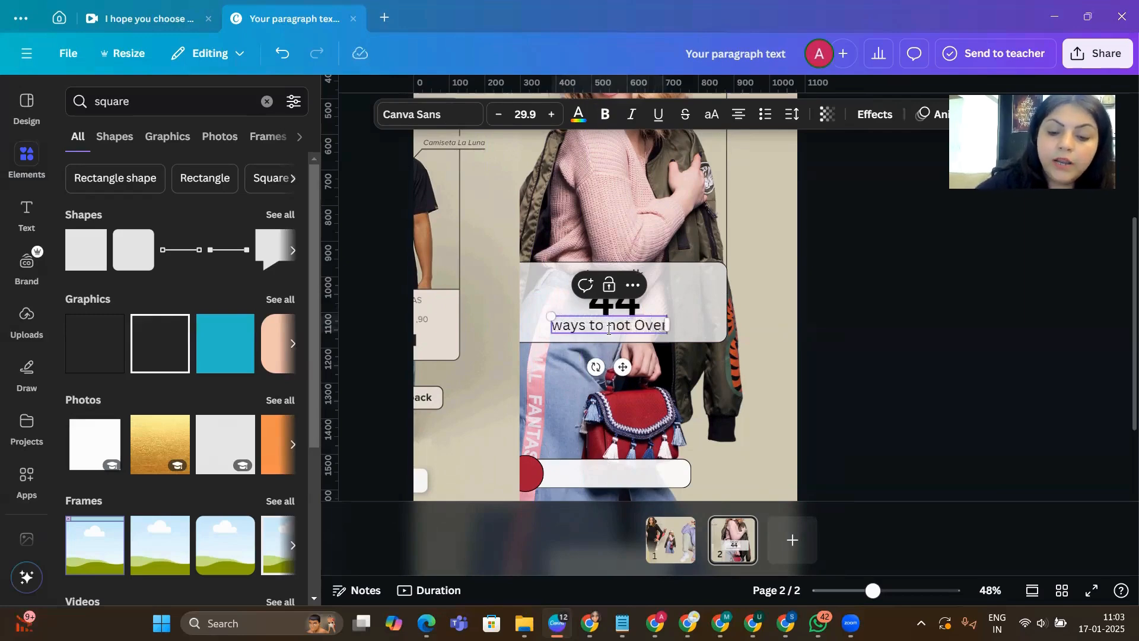
type("lay F")
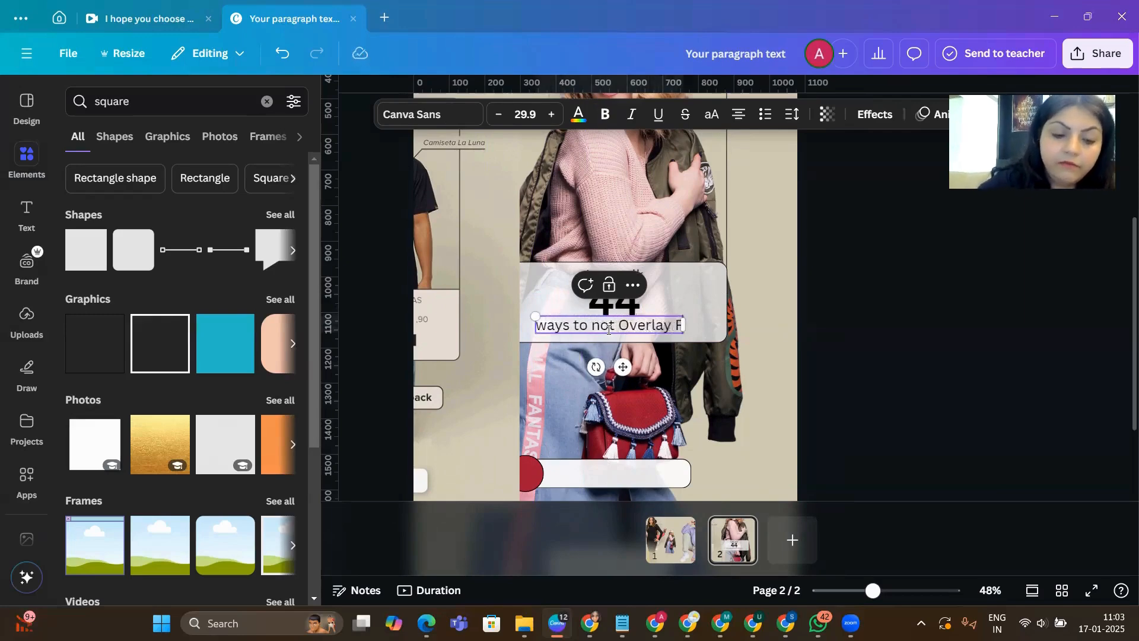
type("eelings")
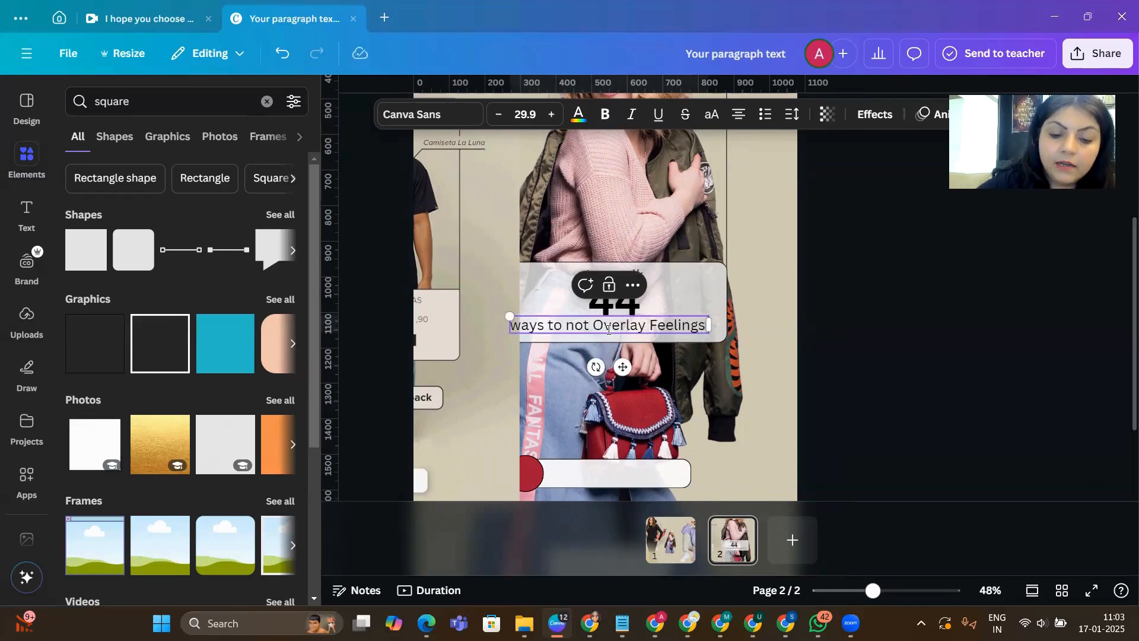
type(" like you o")
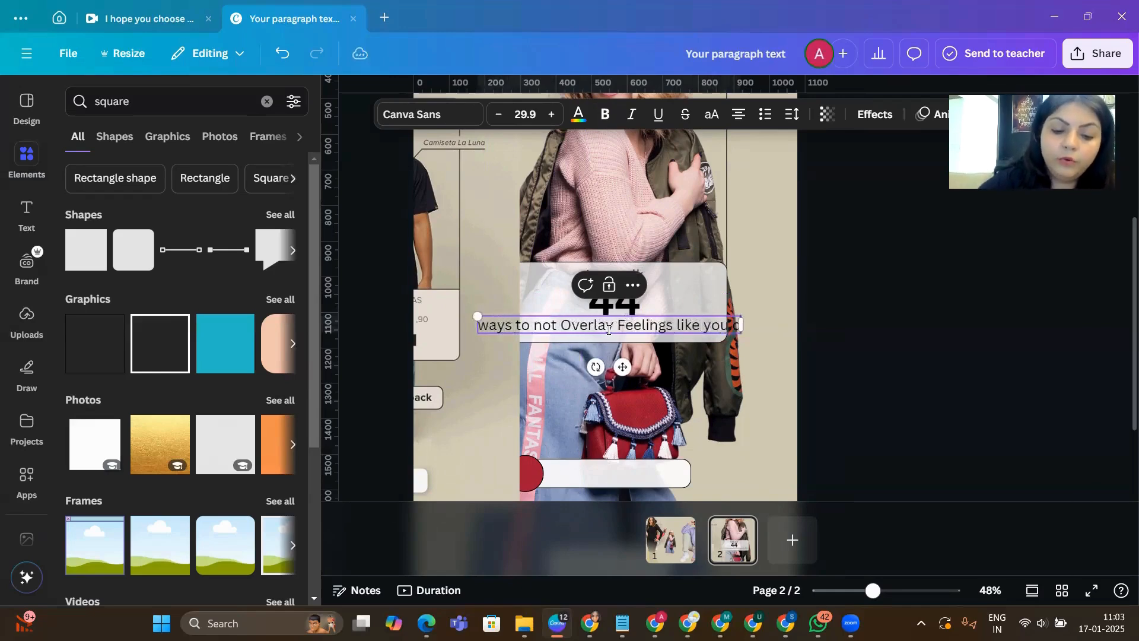
type("verlay")
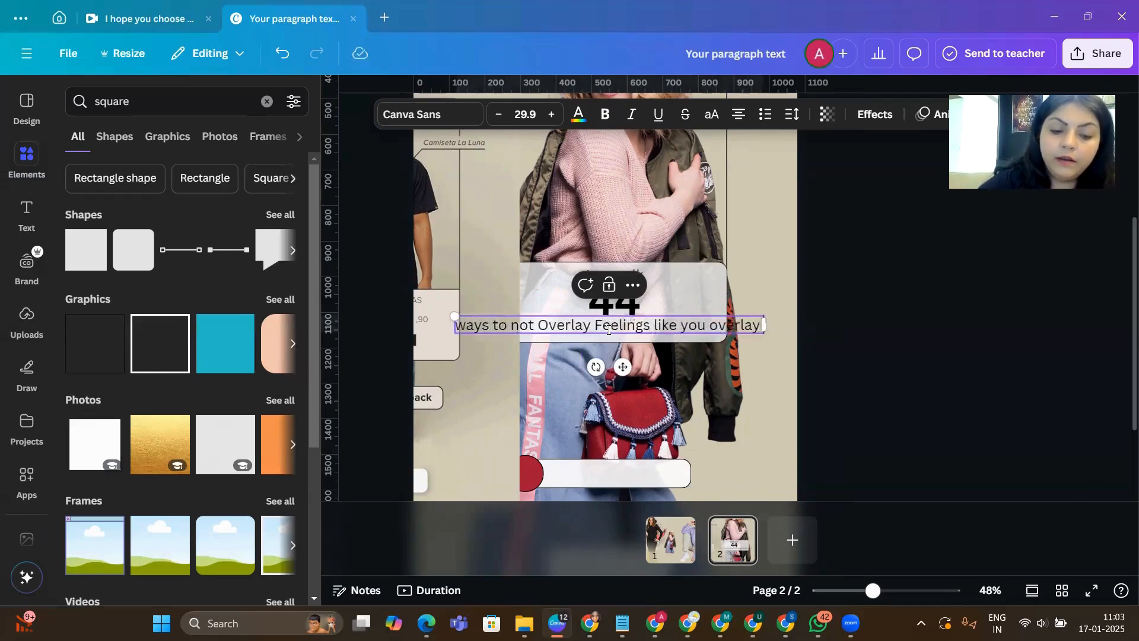
type(" fashion")
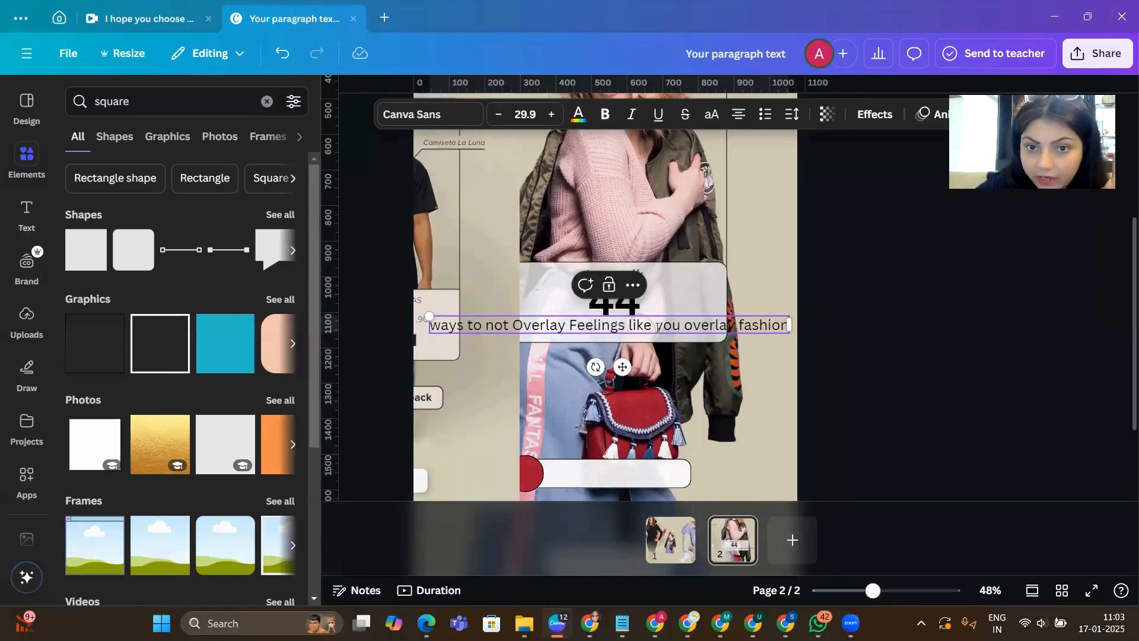
- Reduce the tagline to about font size 19.5, wrapped onto two lines, and centre it beneath the 44 in the white panel
left_click_drag(789, 325, 643, 339)
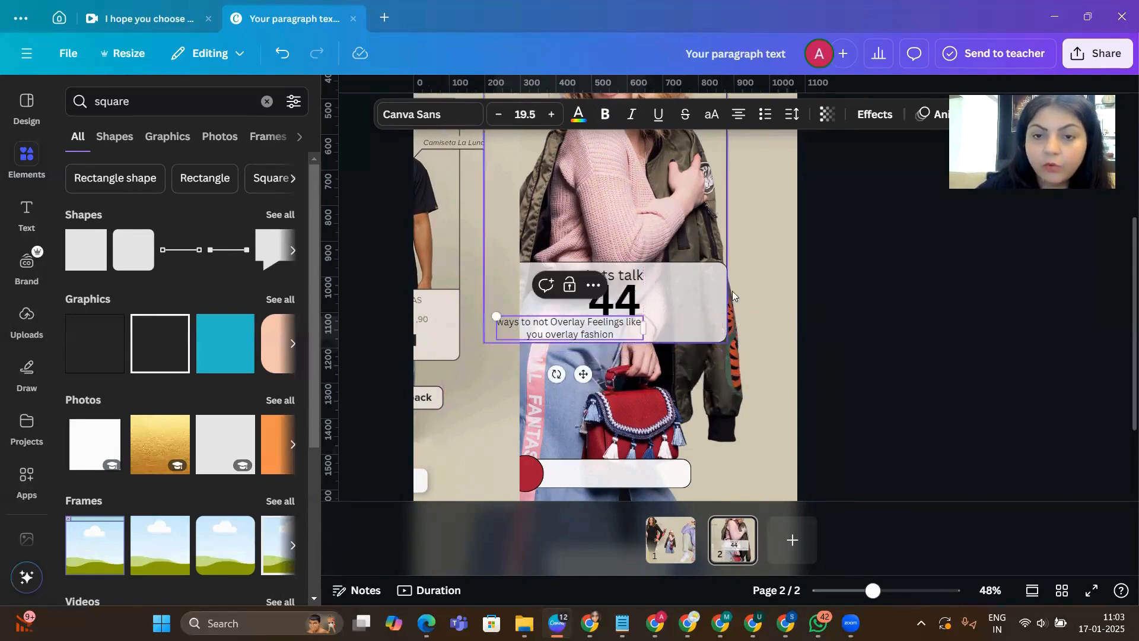
left_click_drag(566, 332, 611, 336)
left_click(614, 274)
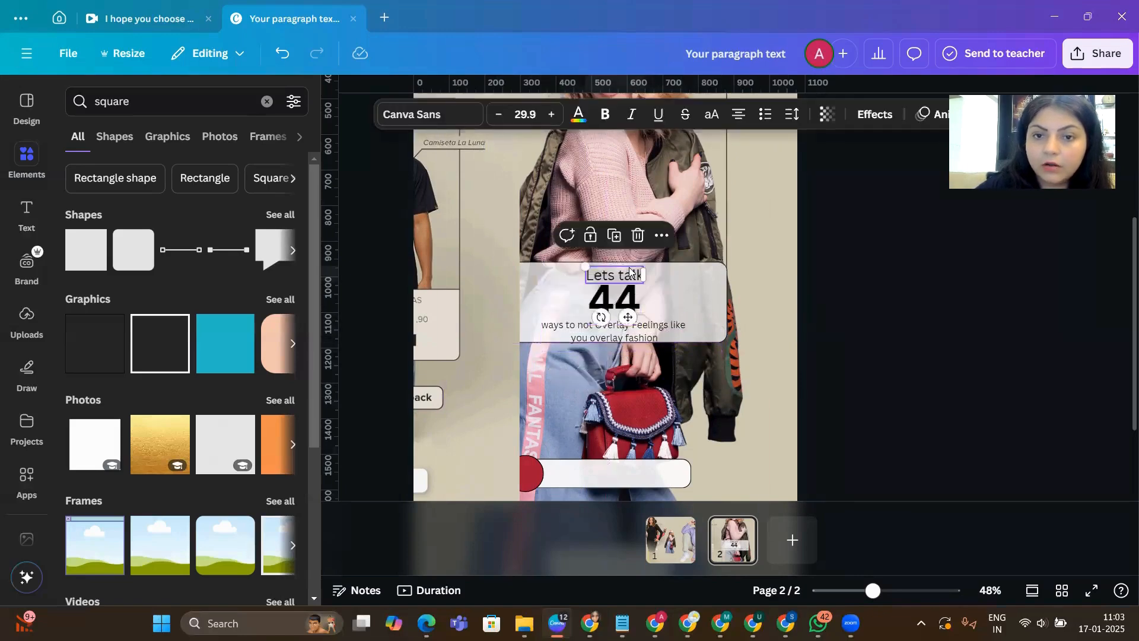
left_click(729, 314)
left_click(649, 336)
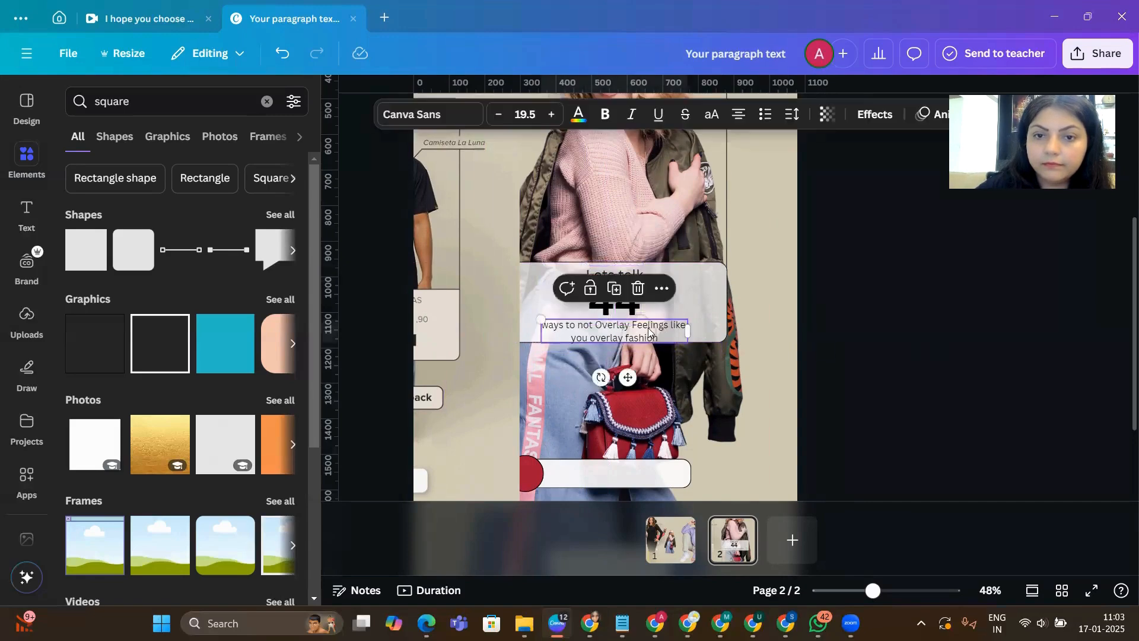
left_click_drag(648, 336, 649, 330)
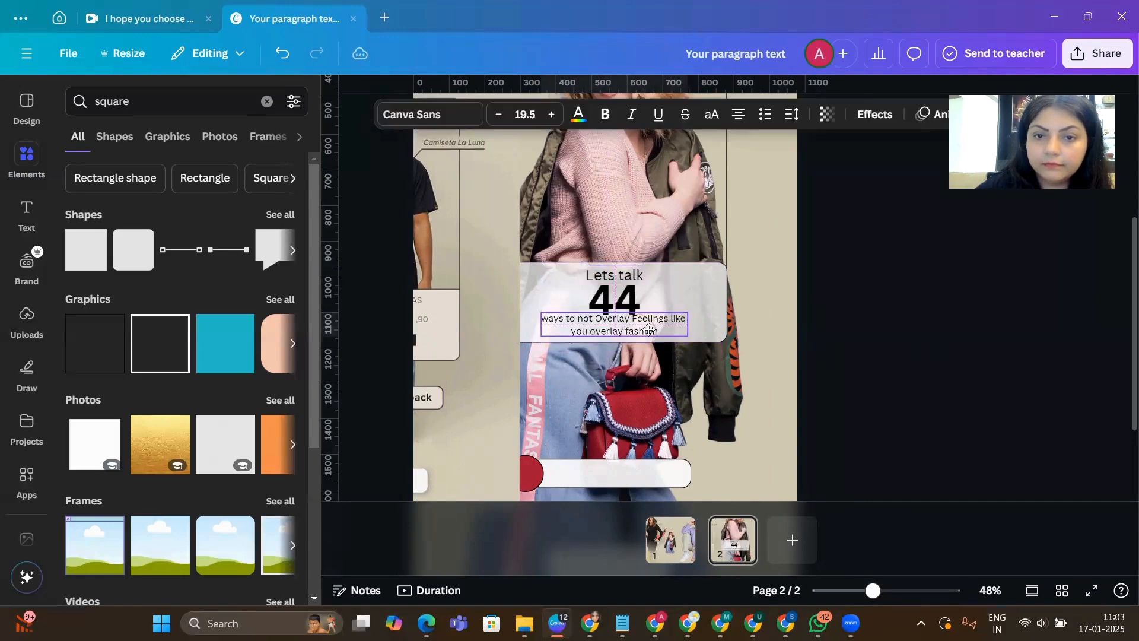
left_click(947, 355)
- Bring the reference image across to check its lower captions, and move it back off the poster's white bars
scroll(435, 286, "down", 2)
left_click_drag(432, 283, 563, 331)
left_click_drag(514, 321, 419, 321)
left_click(804, 354)
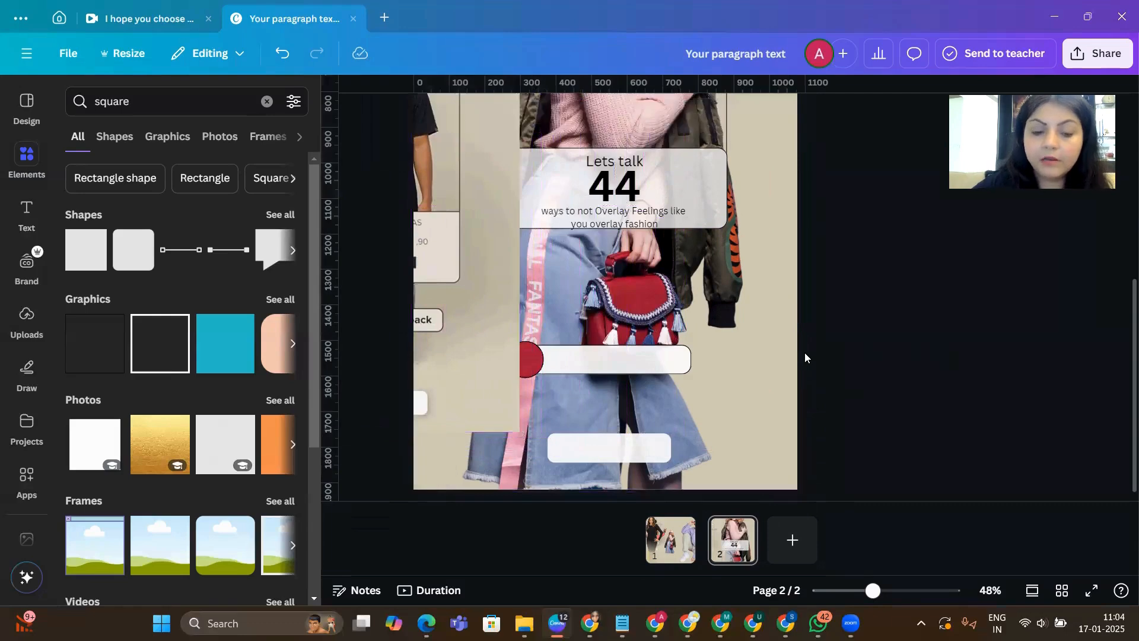
- Add a "Theraphy, Talks & Coffee is on us" text and place it in the white bar beside the red circle
key("t")
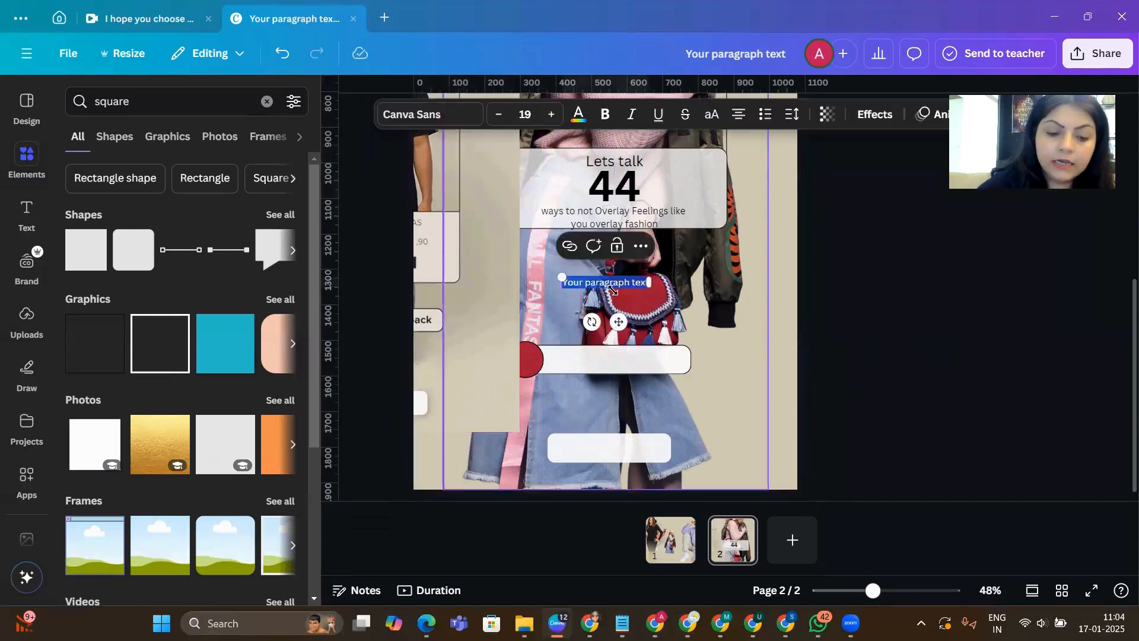
type("Learn more")
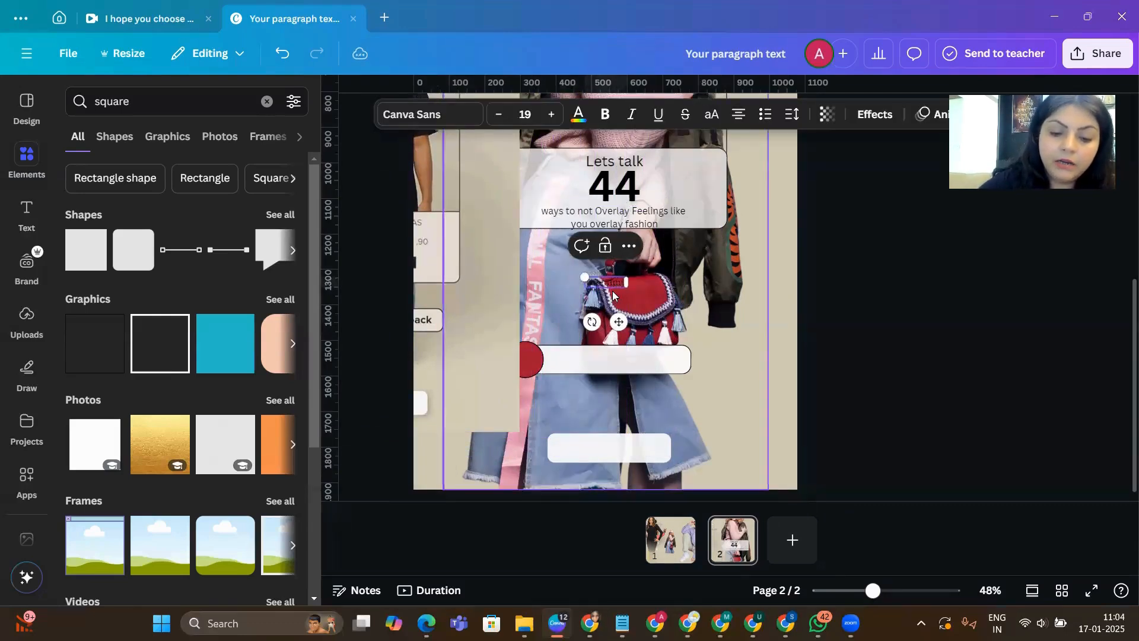
type("a")
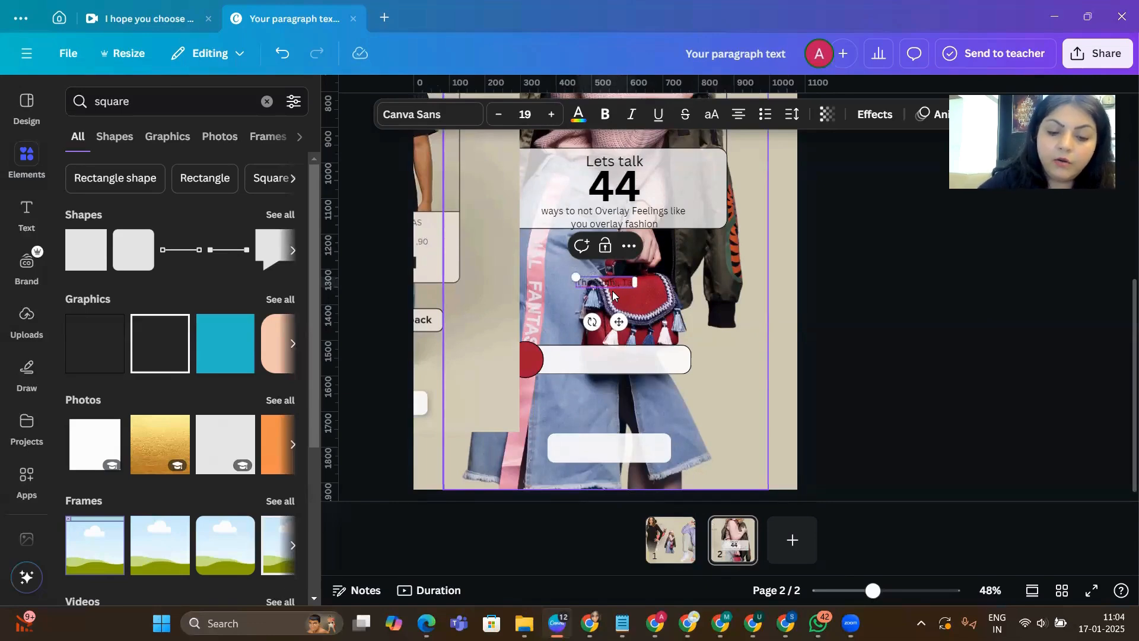
type("lks a Coffee")
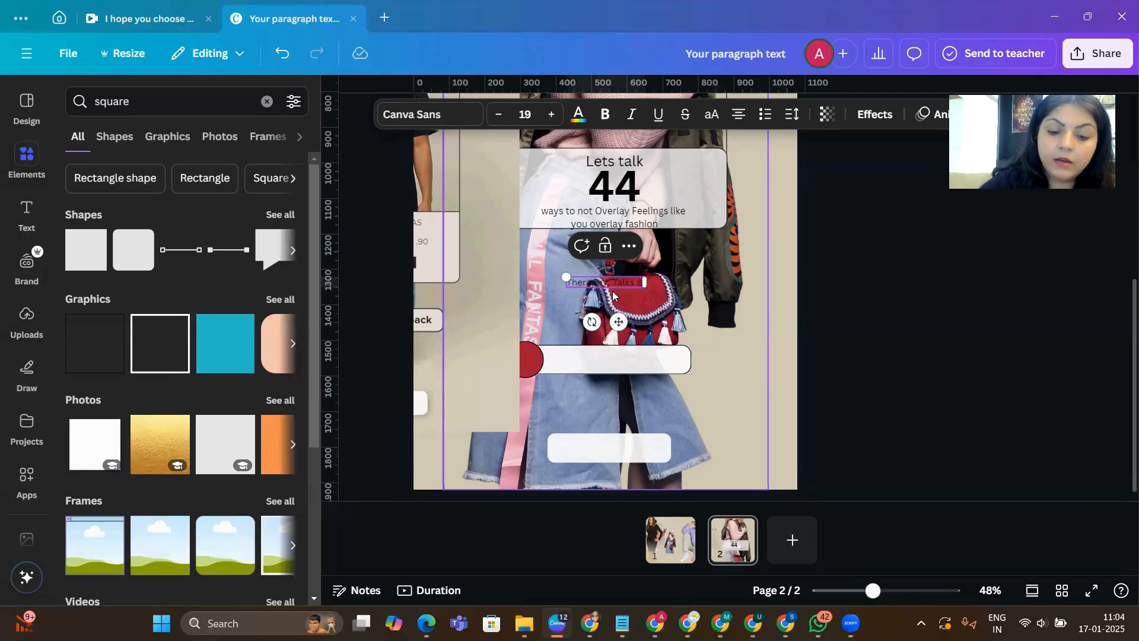
type(" is what")
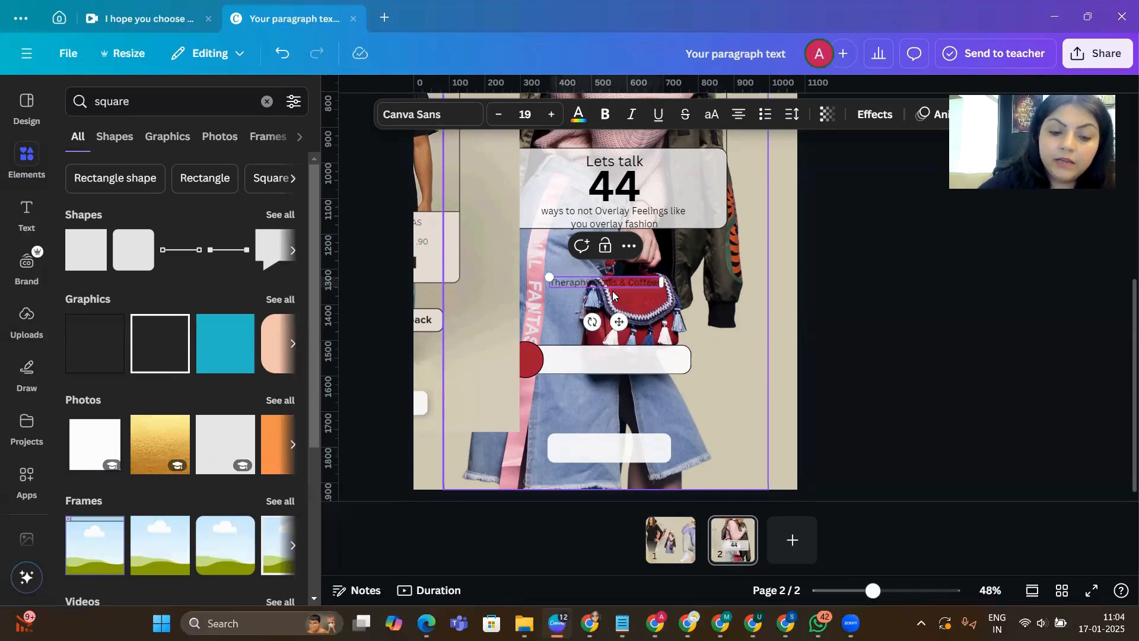
left_click(786, 317)
left_click_drag(586, 281, 595, 359)
left_click(788, 392)
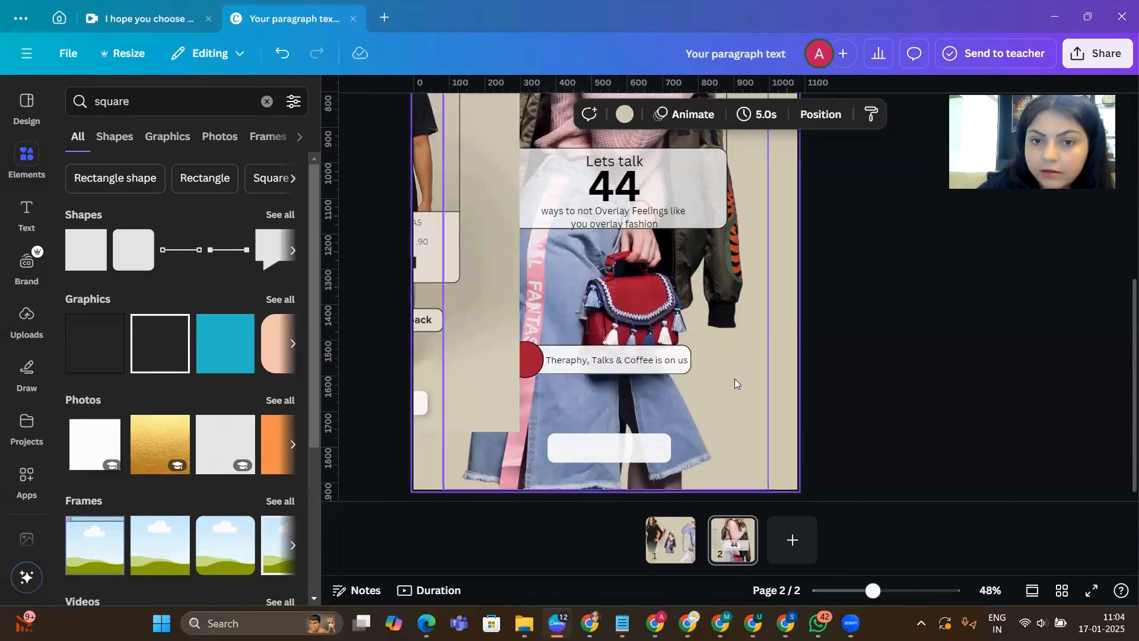
- Make only the words "Theraphy, Talks & Coffee" bold in the white bar's text
left_click(643, 363)
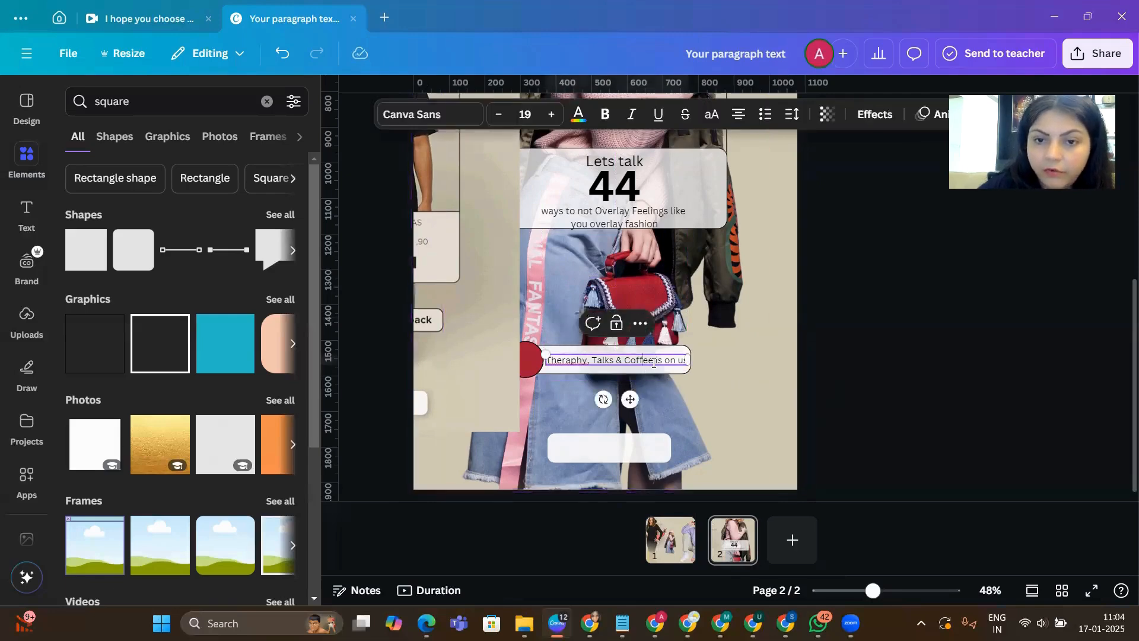
left_click_drag(653, 360, 596, 360)
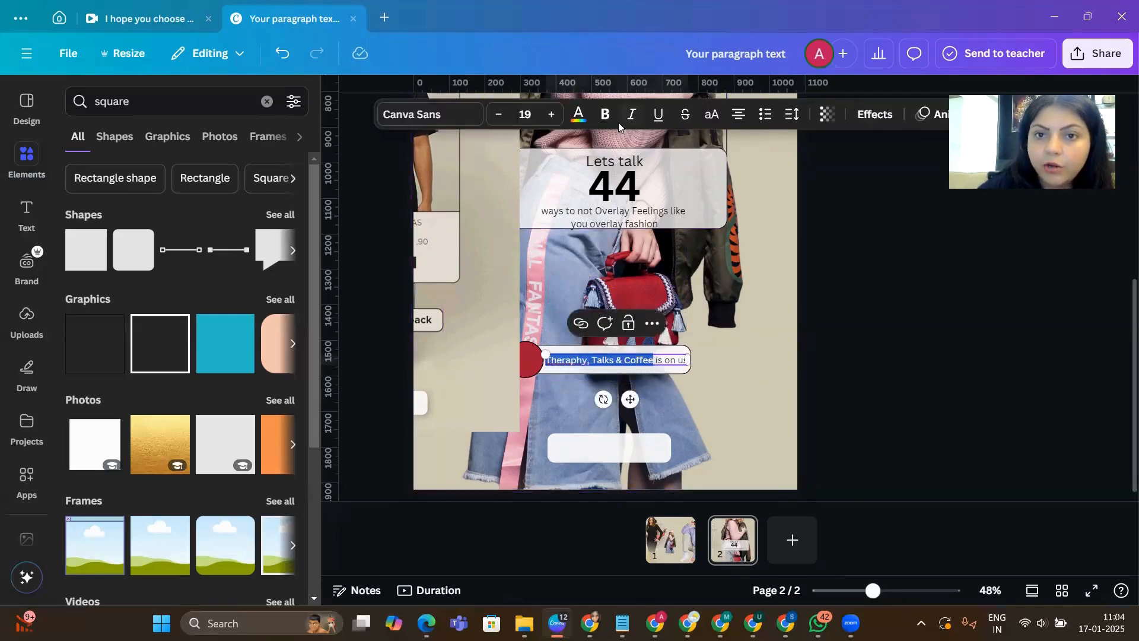
left_click(606, 114)
left_click(786, 386)
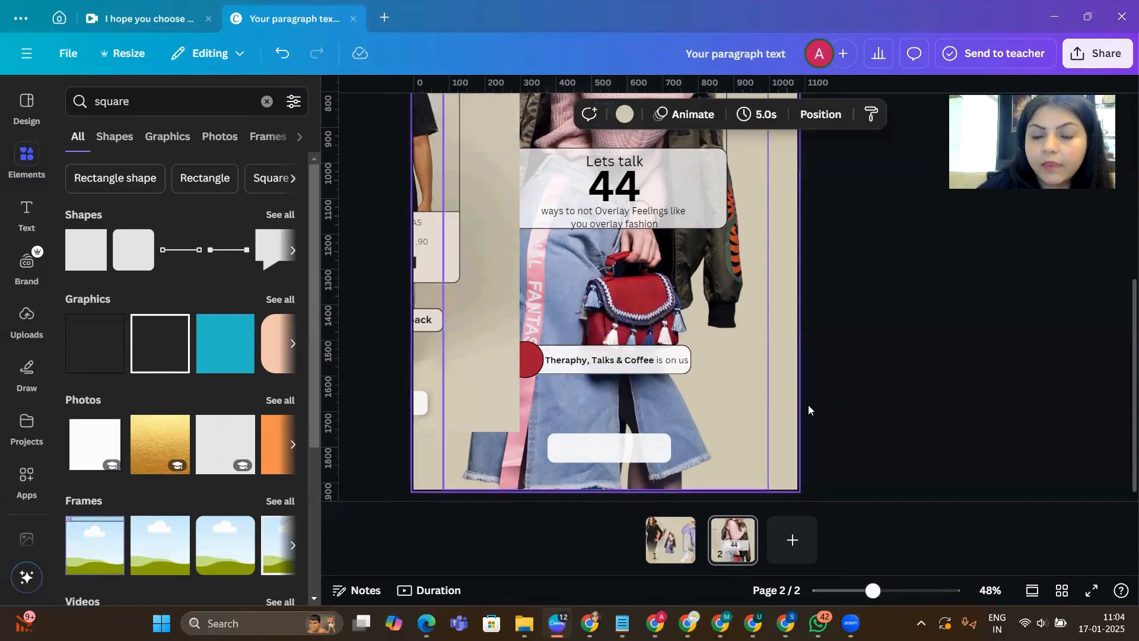
- Enlarge the reference image to check its button label, and put a copy of the "Theraphy" text in the lowest white bar, reworded as uppercase "CONFIRM"
left_click_drag(551, 372, 459, 376)
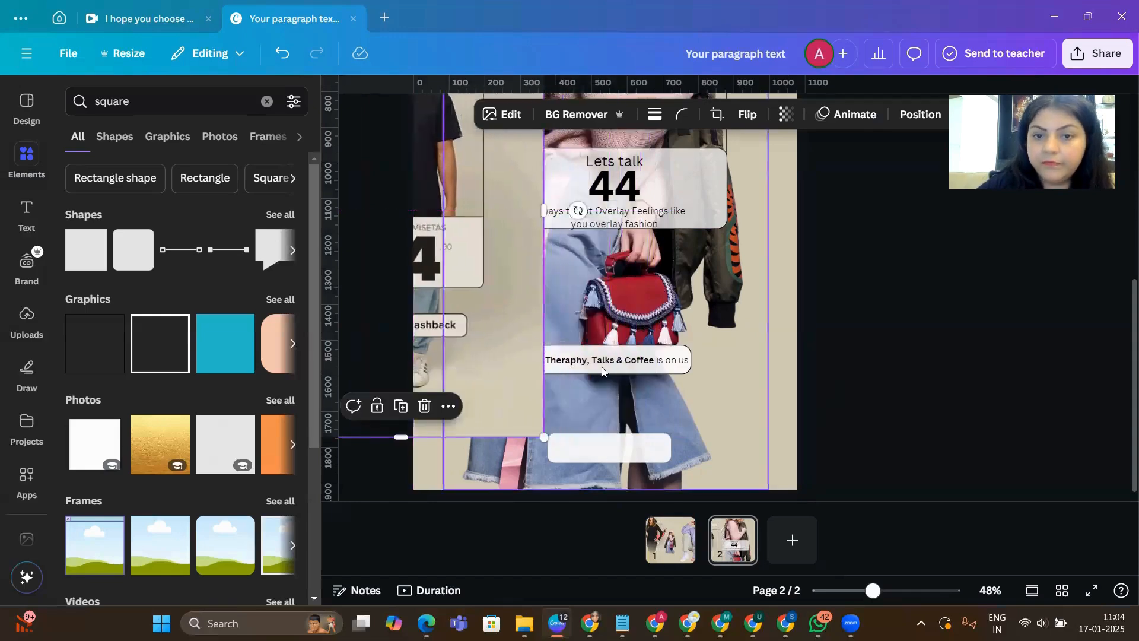
left_click(620, 360)
left_click_drag(620, 361, 619, 445)
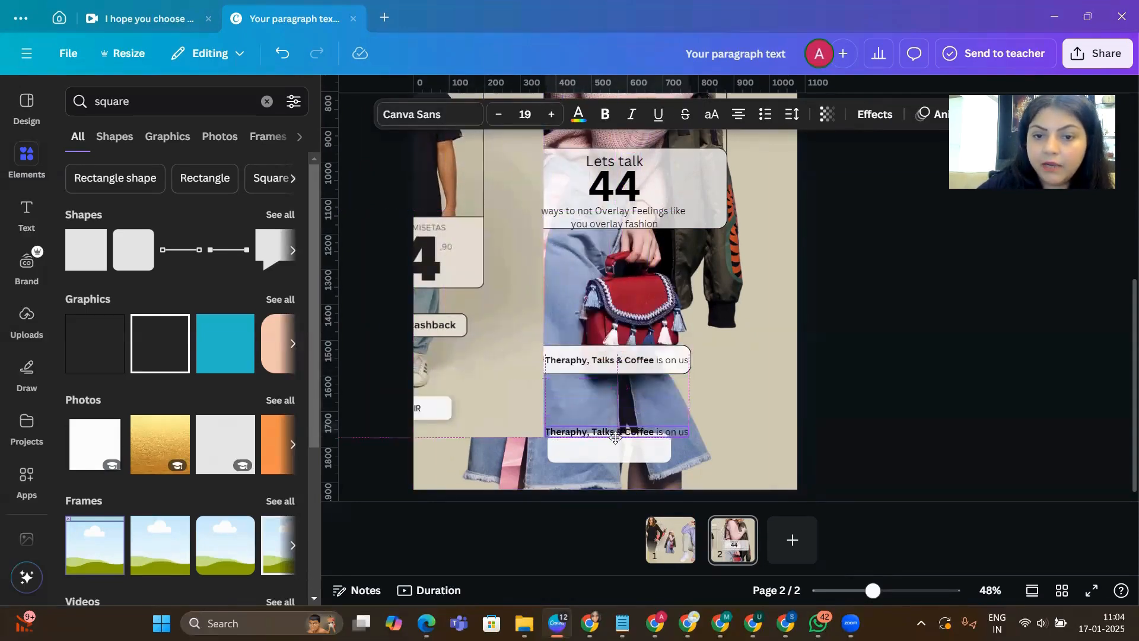
double_click(619, 445)
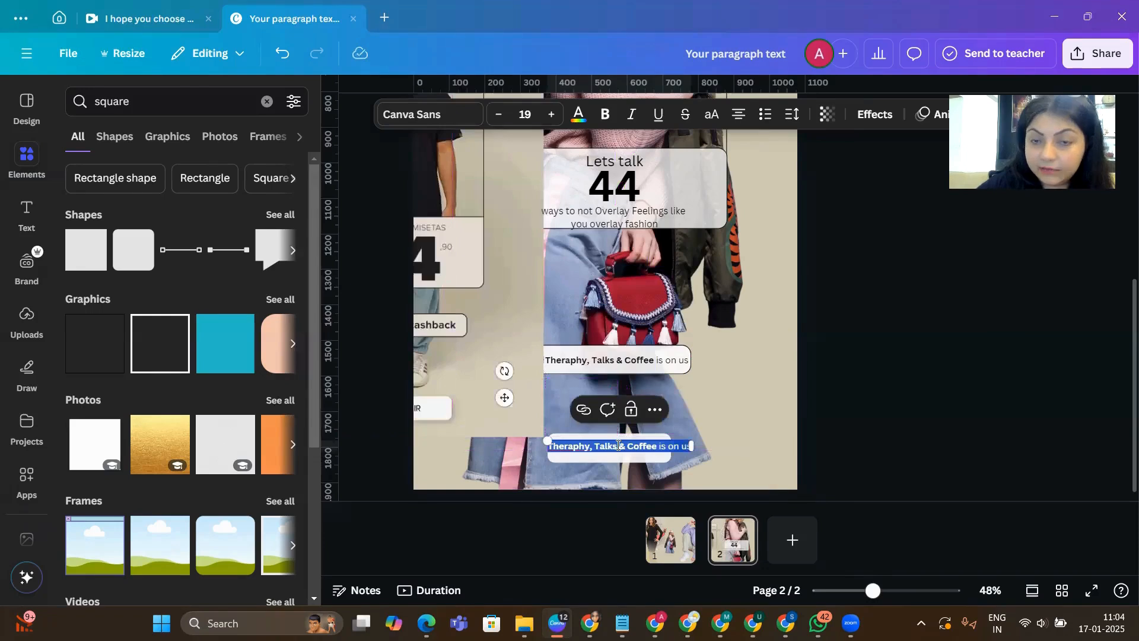
left_click(712, 114)
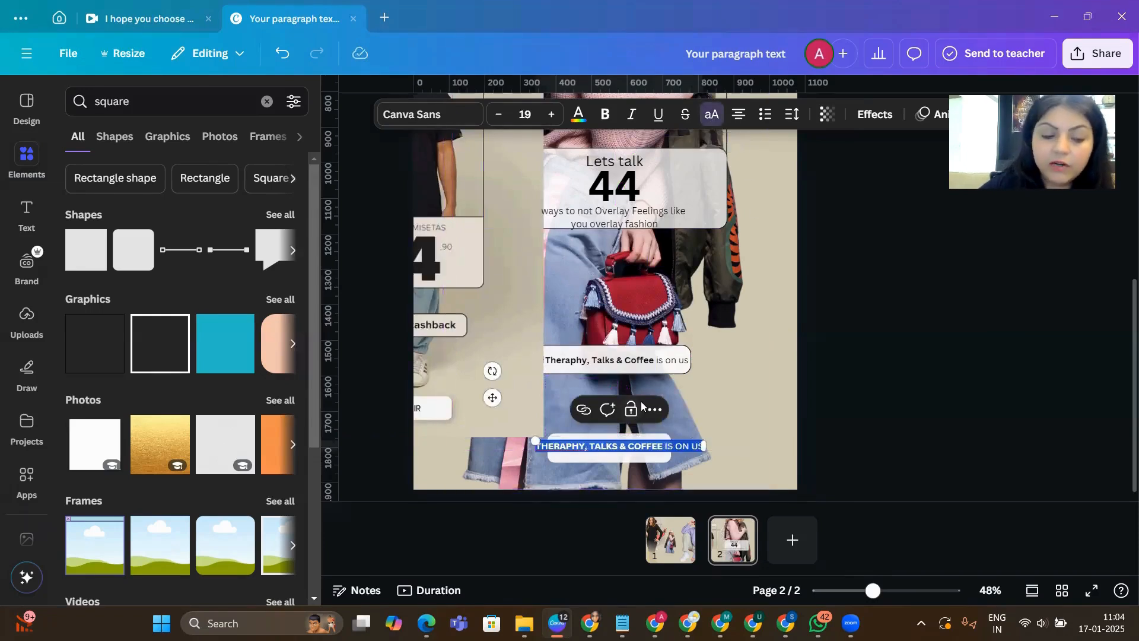
type("CON")
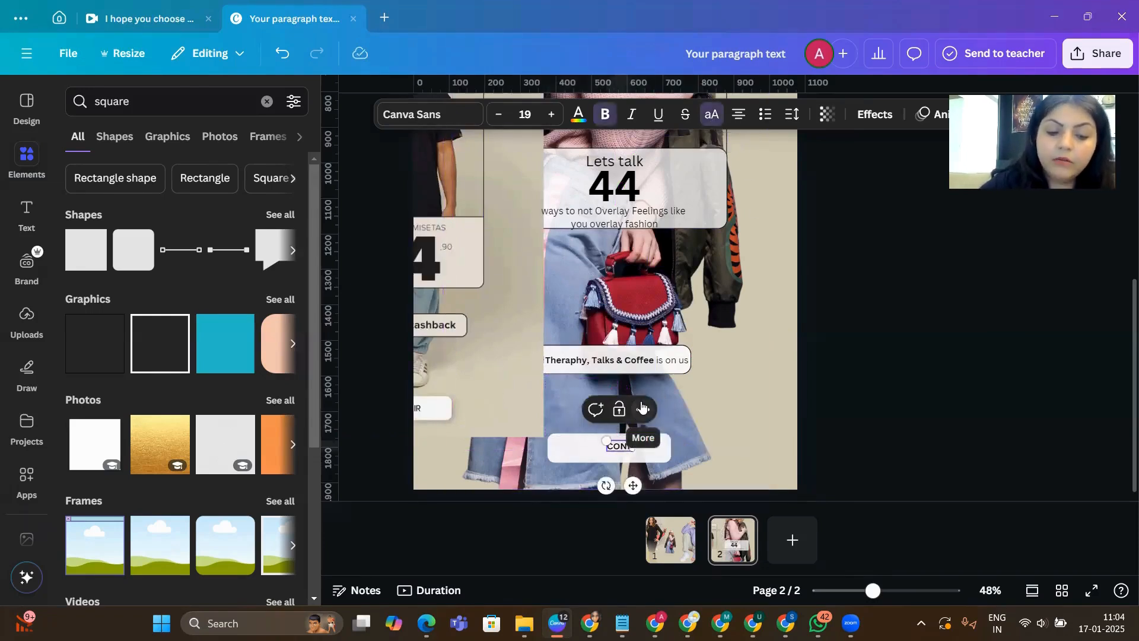
type("FIRM")
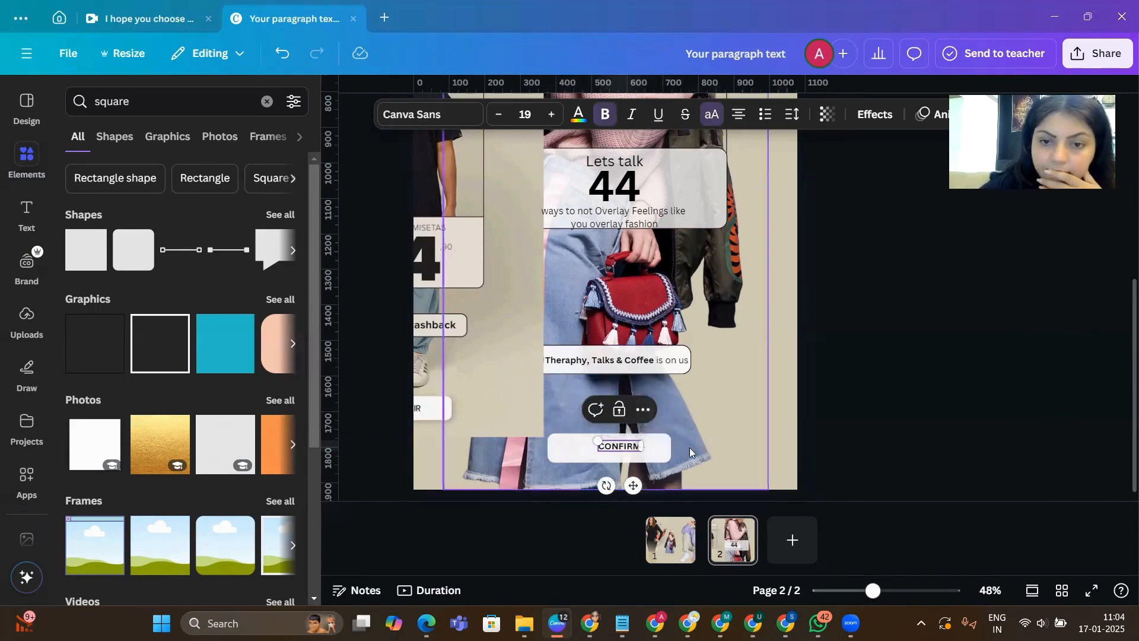
- Enlarge the "CONFIRM" text and centre it in the lowest white bar
left_click(689, 448)
mouse_move(619, 451)
left_mouse_down()
mouse_move(564, 438)
mouse_move(632, 455)
left_mouse_up()
left_click(799, 464)
left_click(621, 455)
left_click(819, 489)
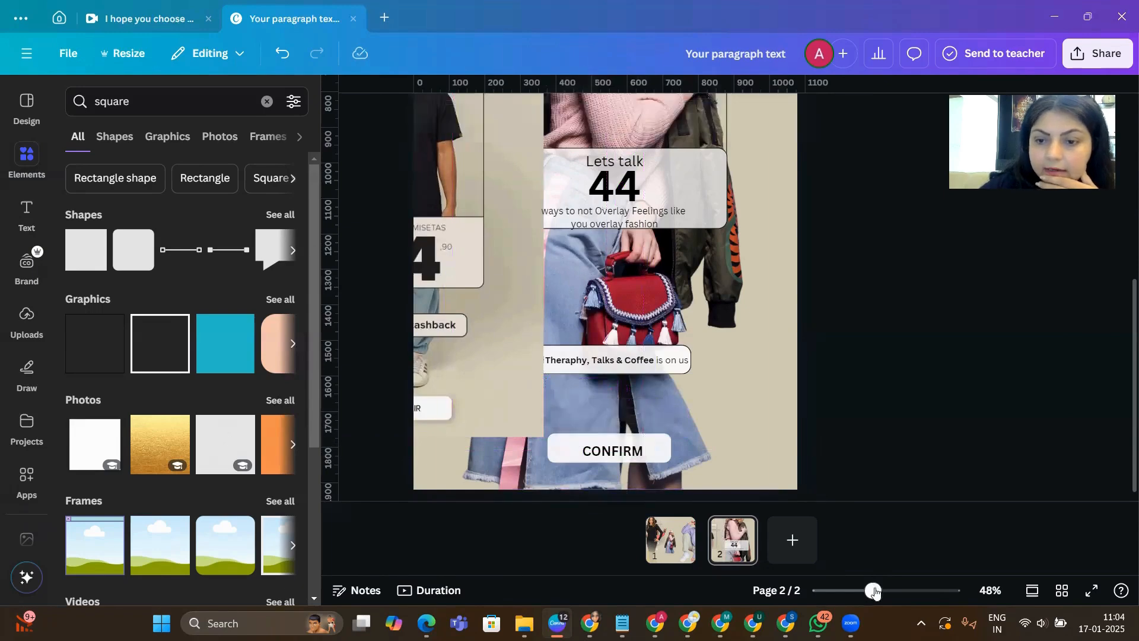
- Enlarge the reference image to examine its callout line, and shrink it back into the poster's lower-left corner
left_click_drag(876, 591, 855, 592)
left_click_drag(562, 245, 725, 204)
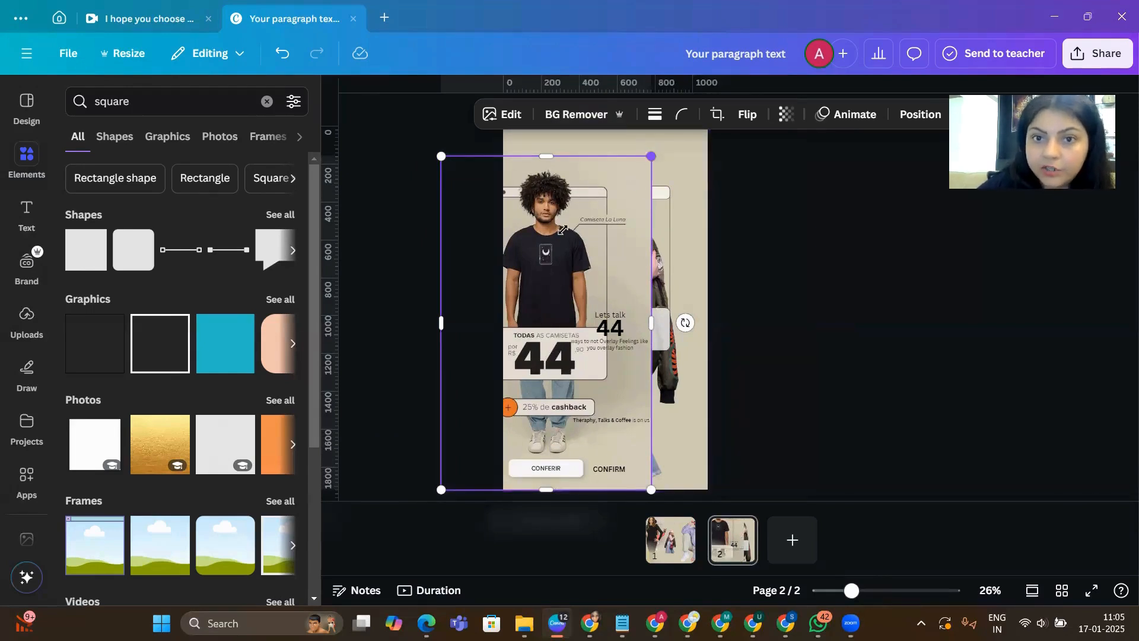
left_click_drag(562, 230, 560, 276)
left_click(735, 276)
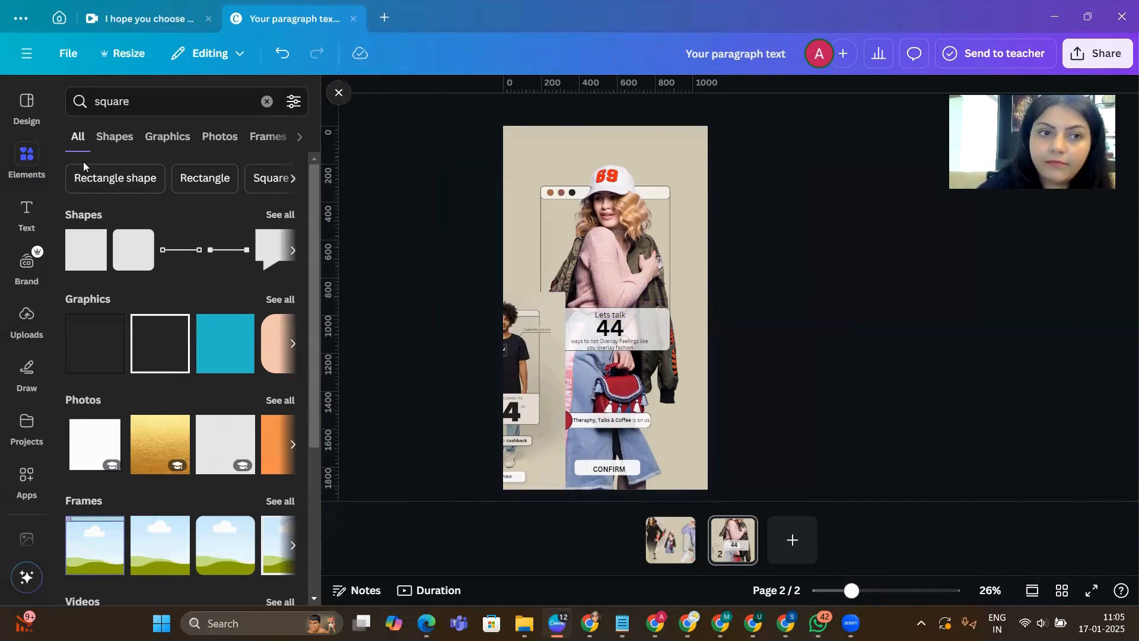
left_click(527, 336)
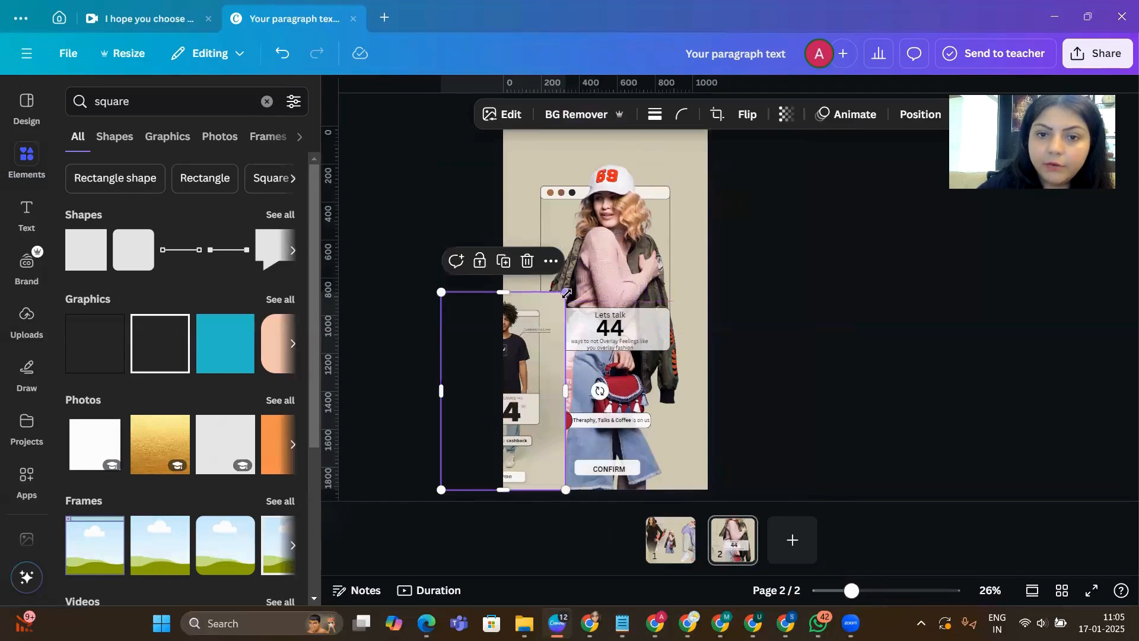
left_click_drag(565, 291, 535, 338)
left_click(760, 323)
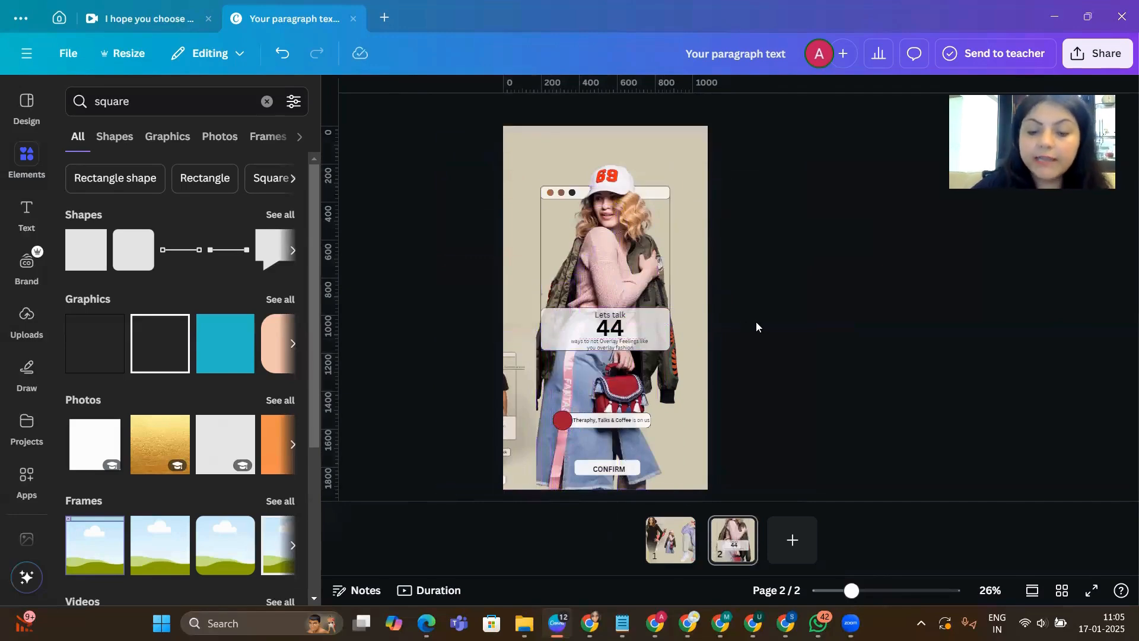
- Add a straight black line, place it above the model's cap, and set its line weight to 4
key("l")
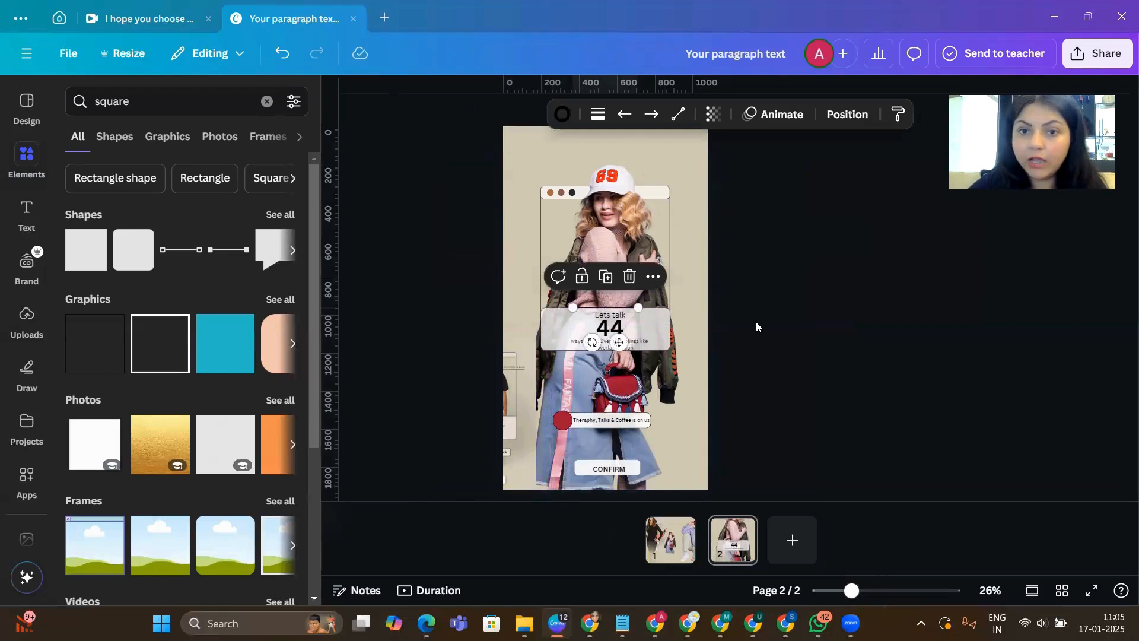
left_click_drag(619, 342, 661, 161)
left_click(598, 114)
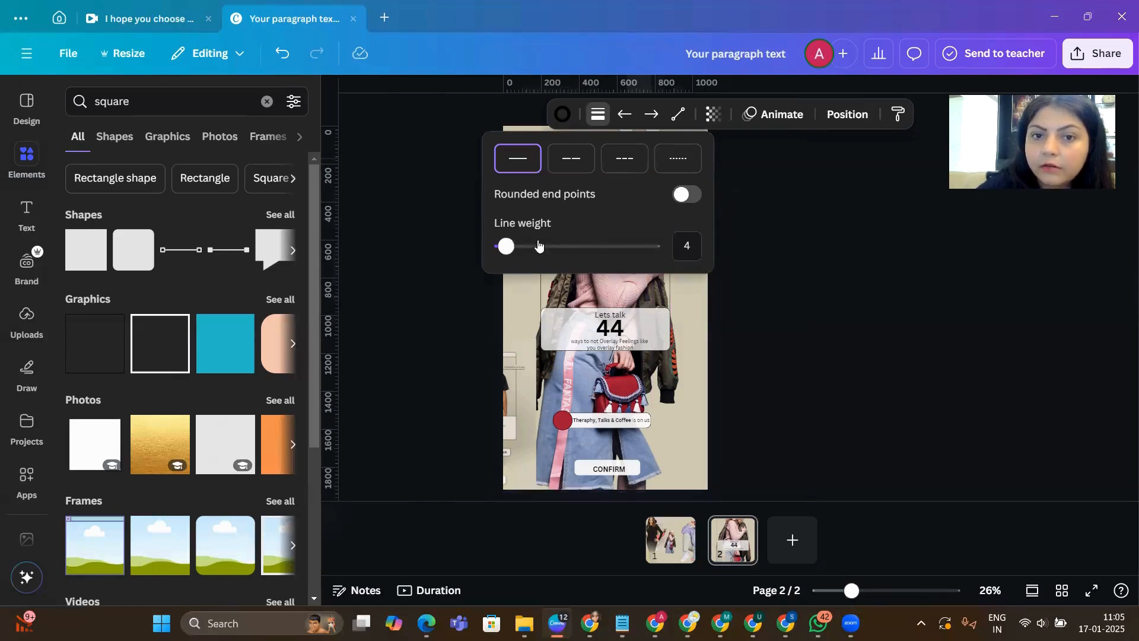
mouse_move(506, 246)
left_mouse_down()
mouse_move(547, 246)
mouse_move(508, 256)
left_mouse_up()
left_click(778, 264)
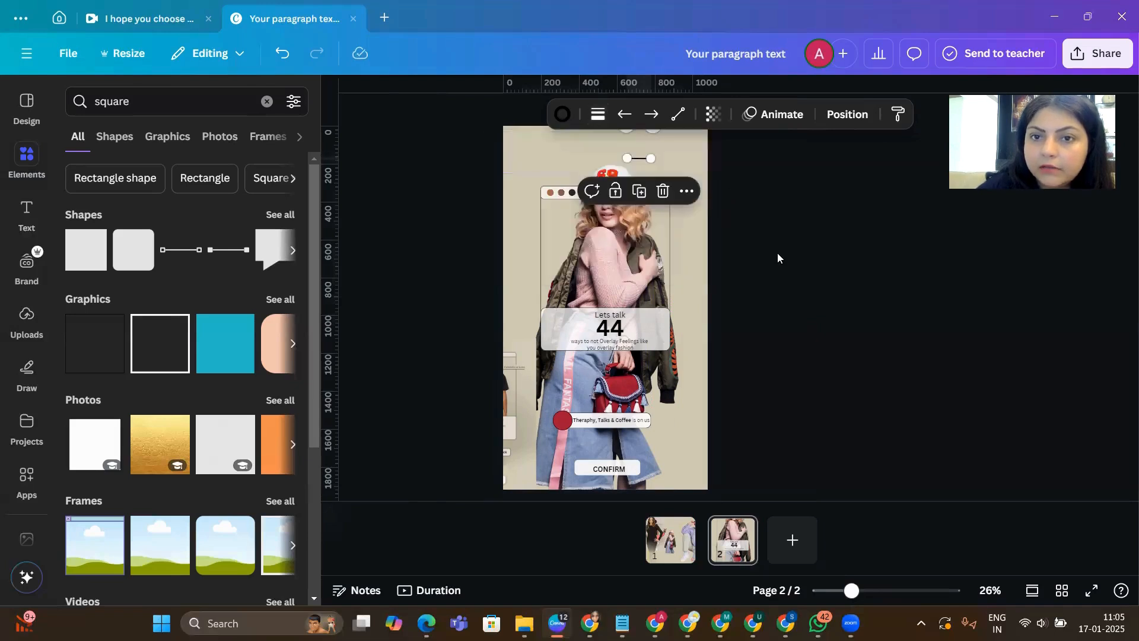
left_click(597, 117)
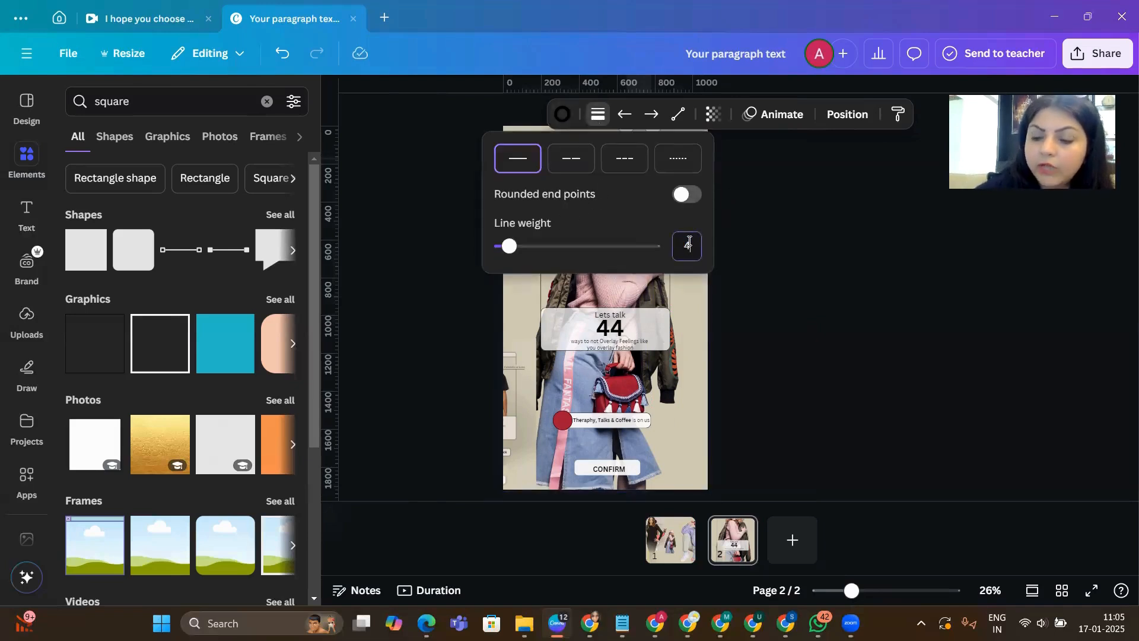
type("4")
left_click(838, 238)
left_click(842, 240)
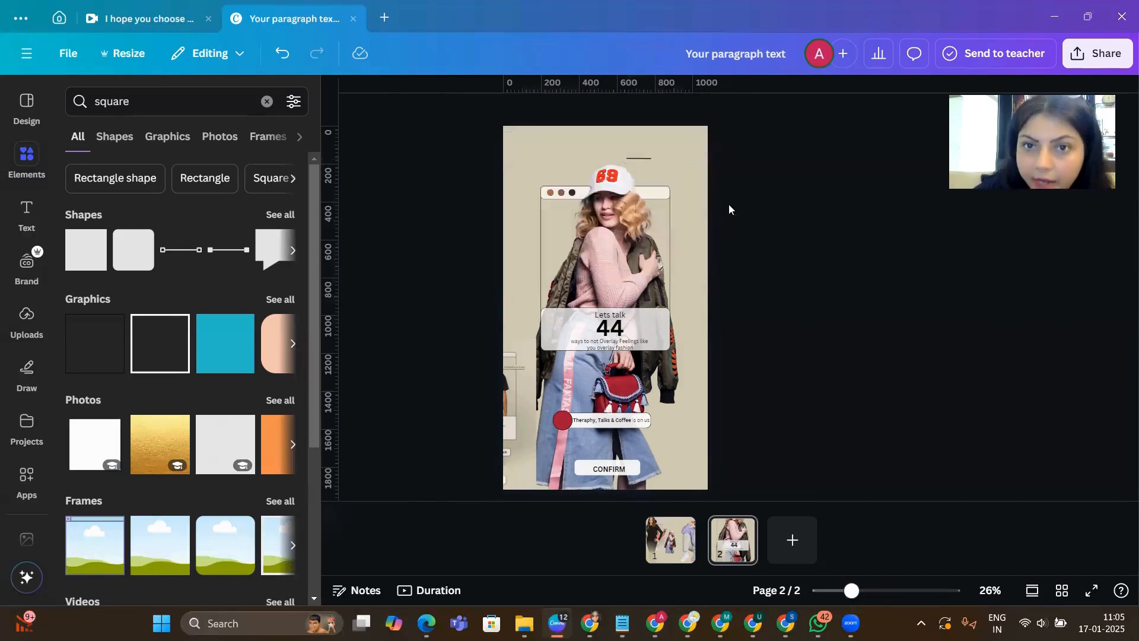
- Straighten the line above the cap by setting its rotation to 0°
left_click(887, 590)
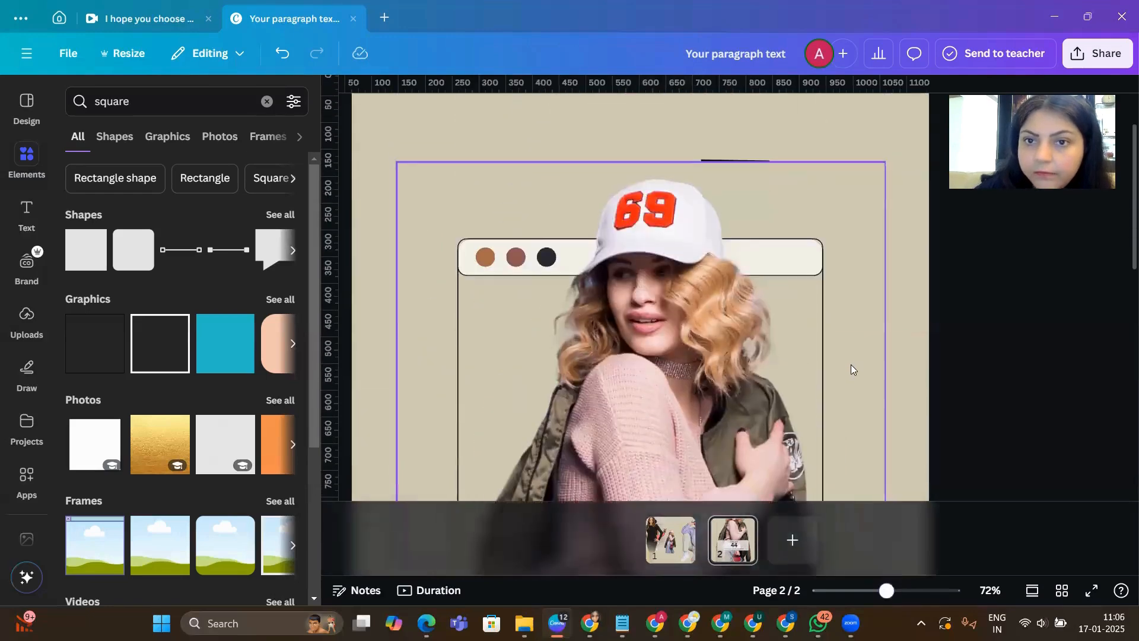
left_click(748, 163)
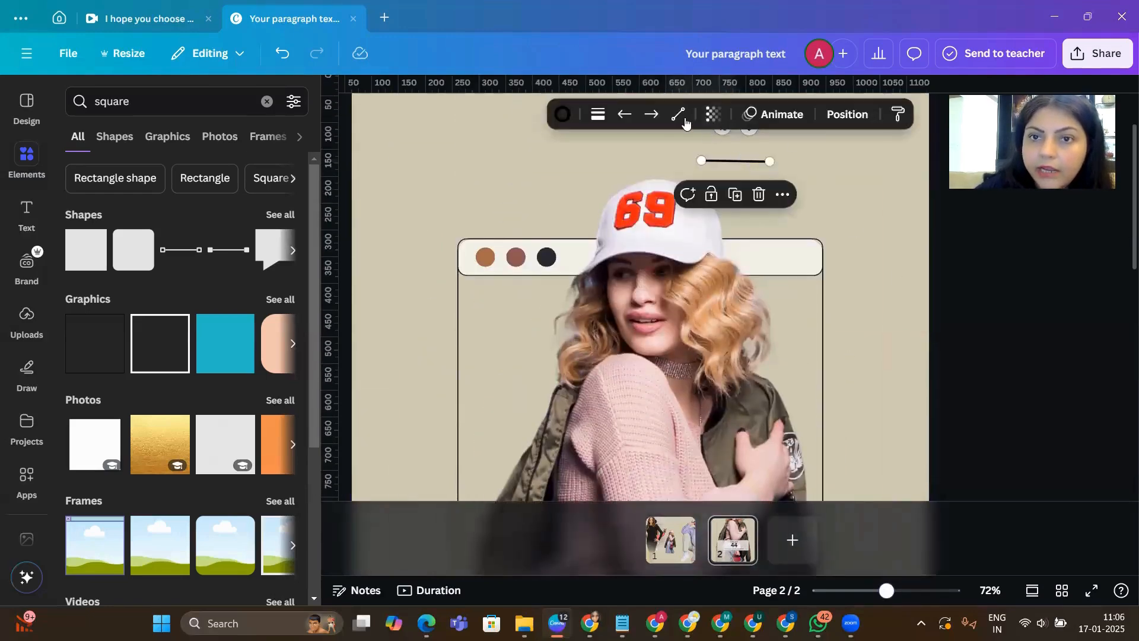
left_click(847, 114)
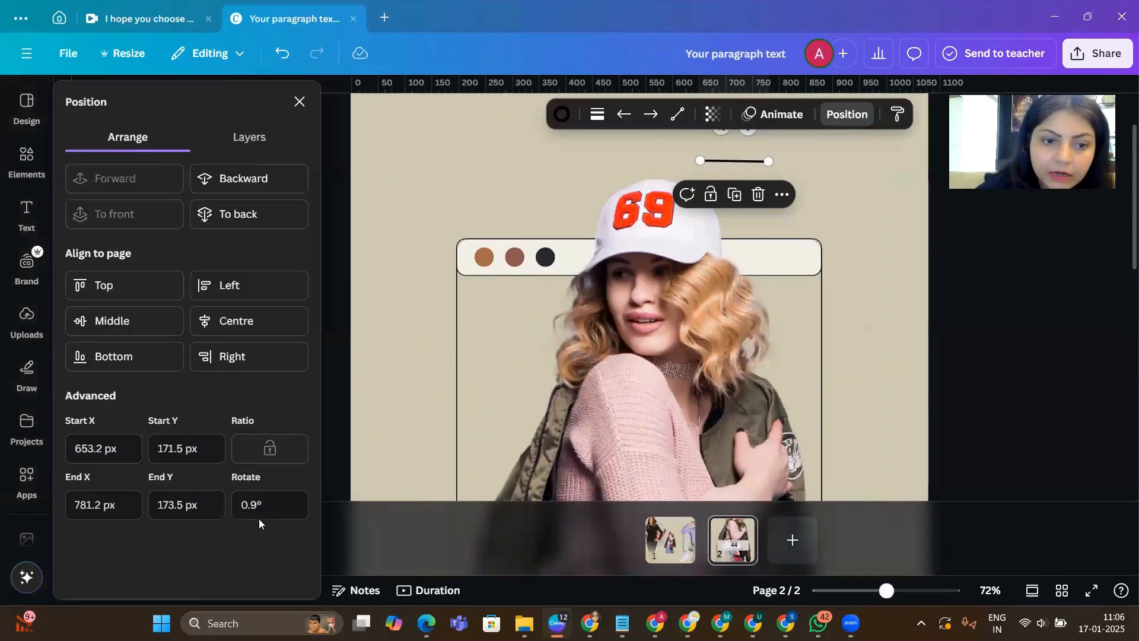
left_click(258, 504)
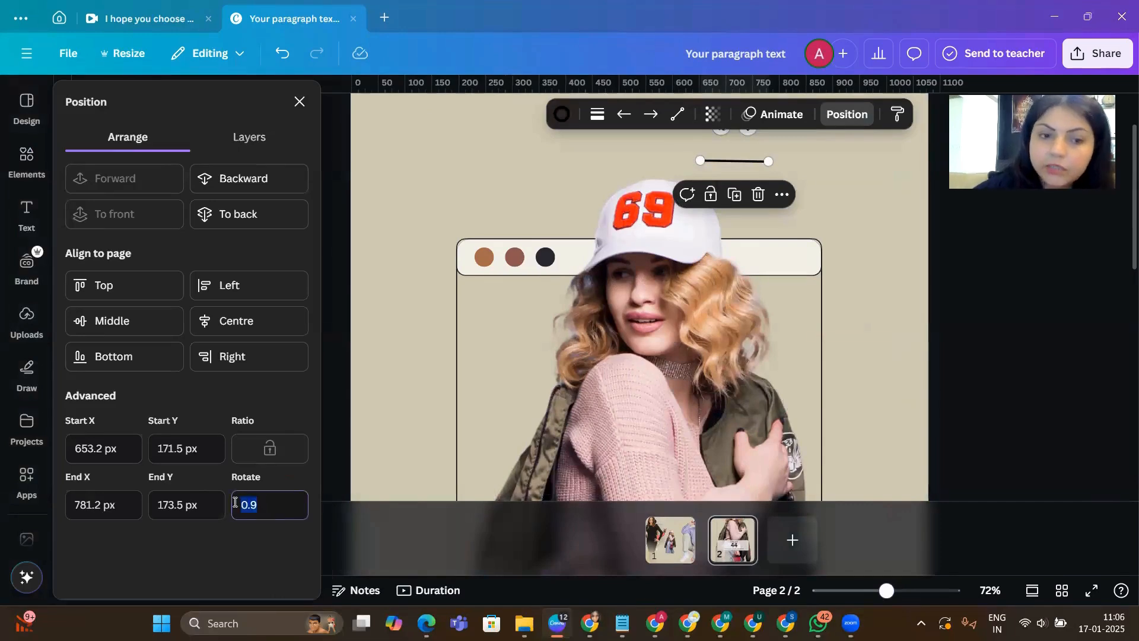
type("0")
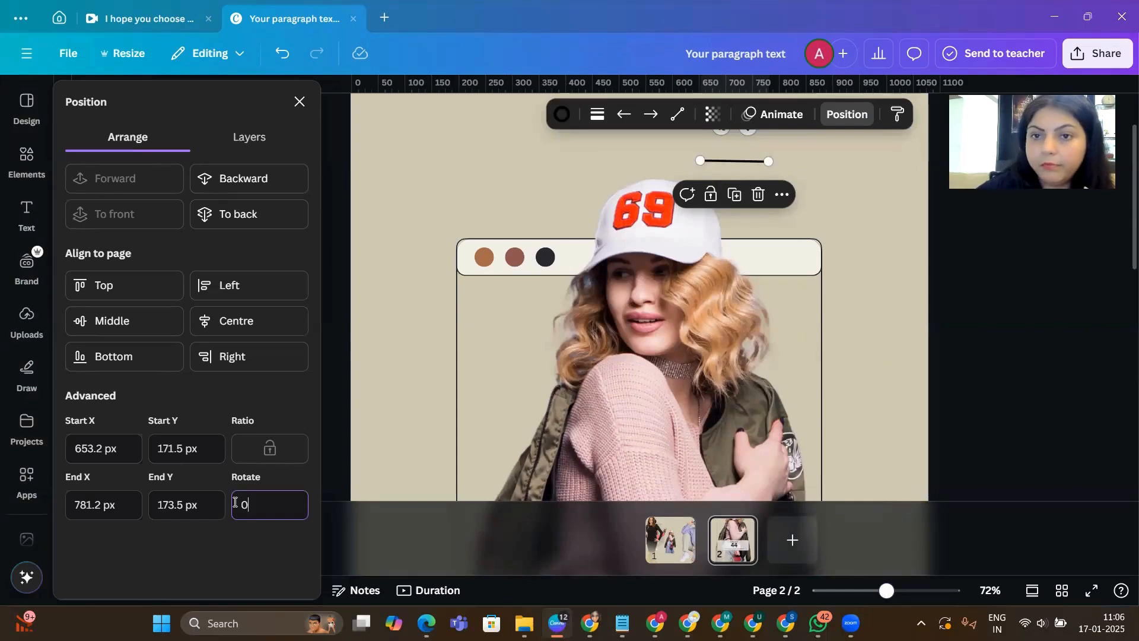
key("Return")
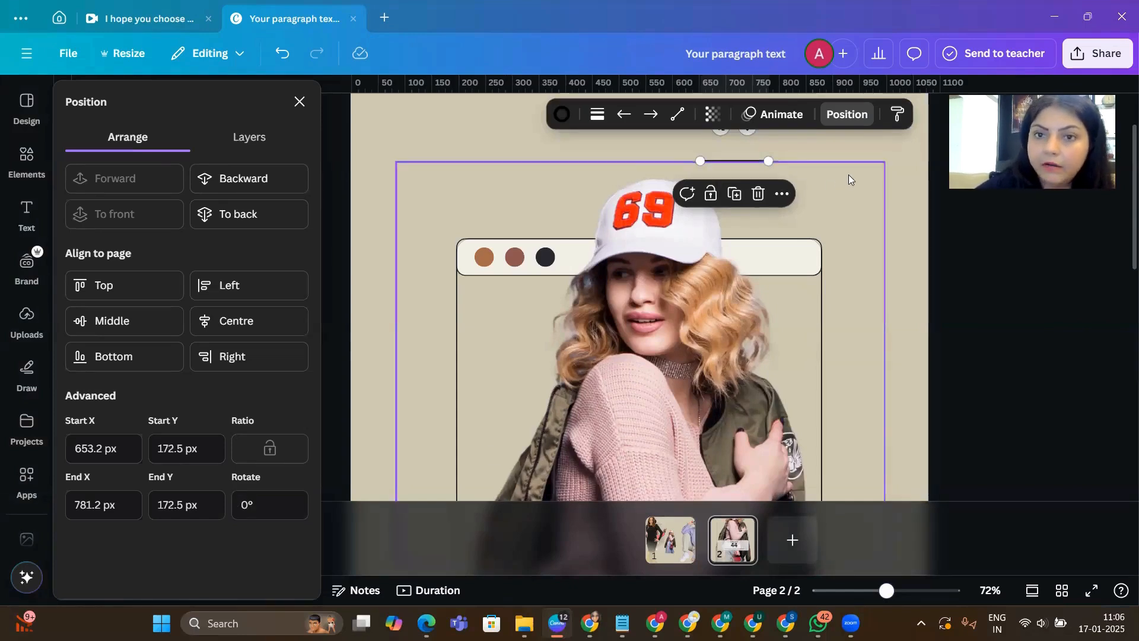
left_click(838, 139)
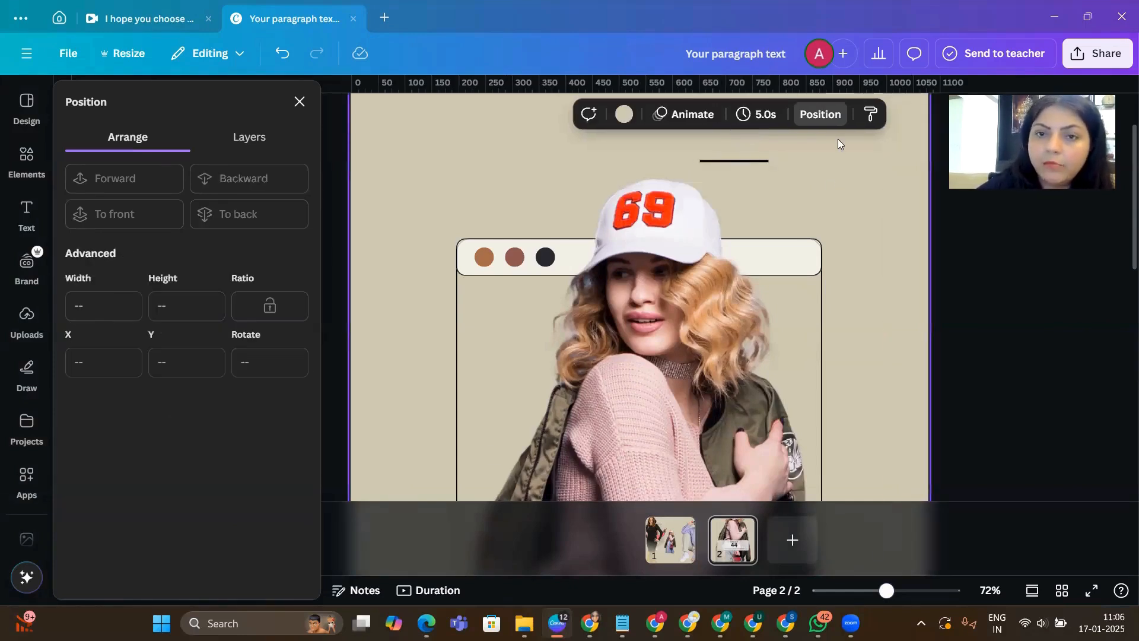
- Reposition the horizontal line above the cap and join a short duplicate, angled down to the cap, to its left end as a callout
left_click_drag(724, 161, 767, 167)
left_click_drag(772, 206, 785, 219)
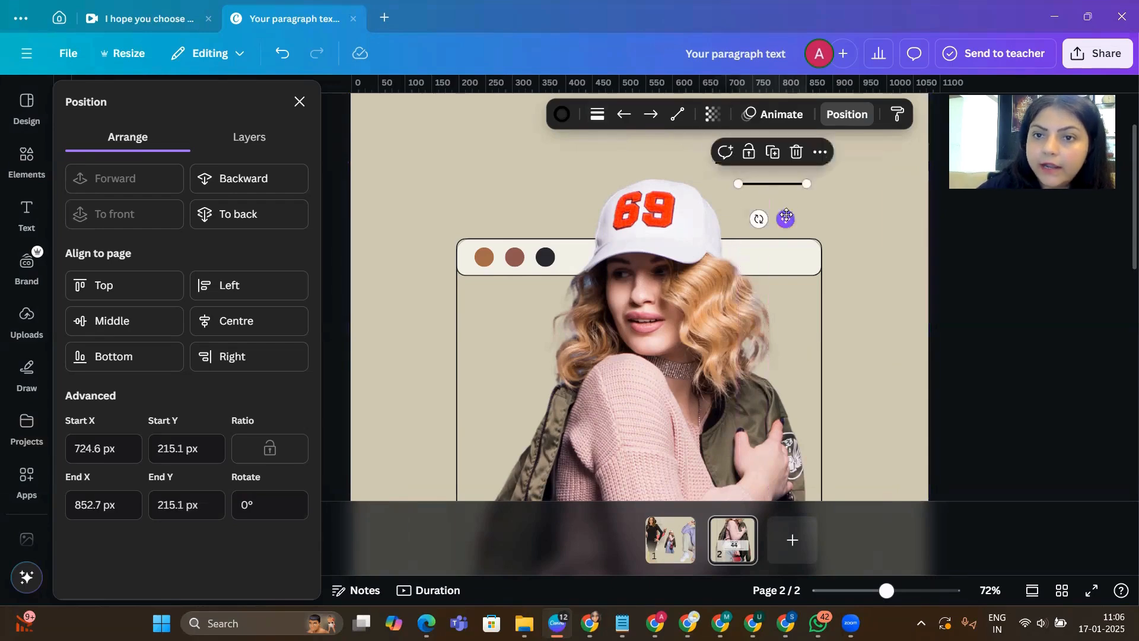
left_click(933, 221)
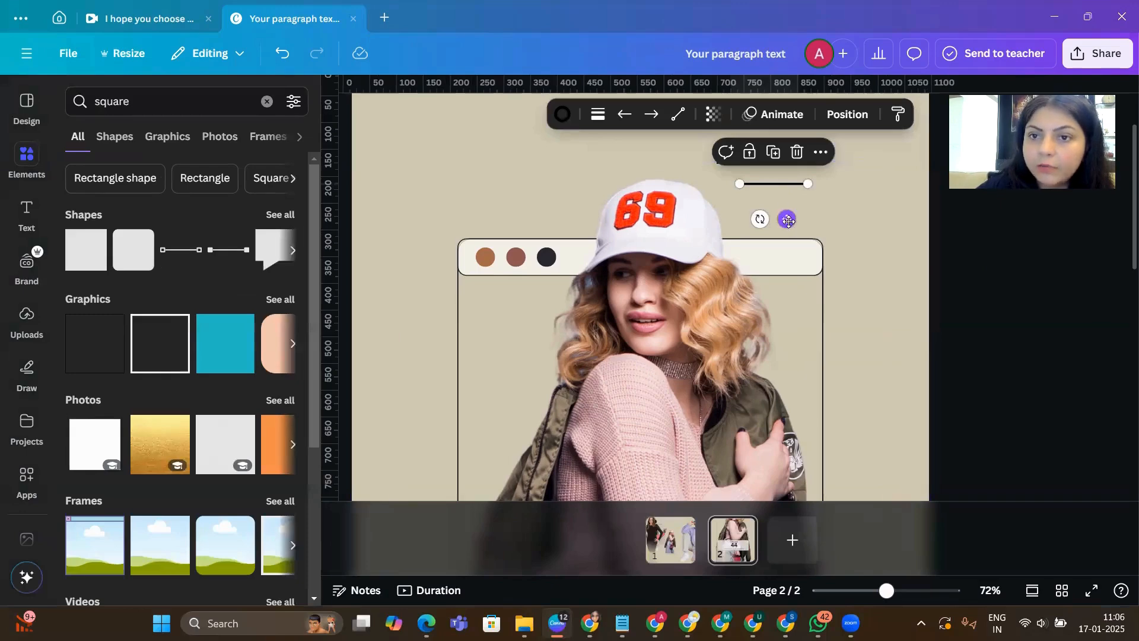
left_click_drag(787, 219, 807, 240)
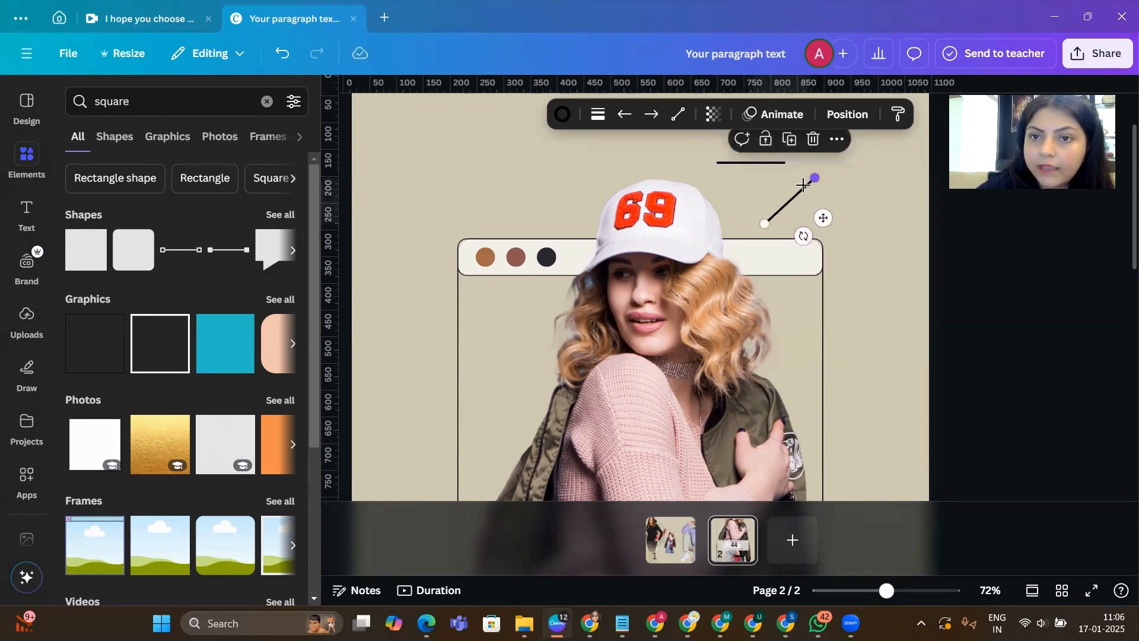
left_click_drag(812, 180, 741, 195)
left_click(909, 241)
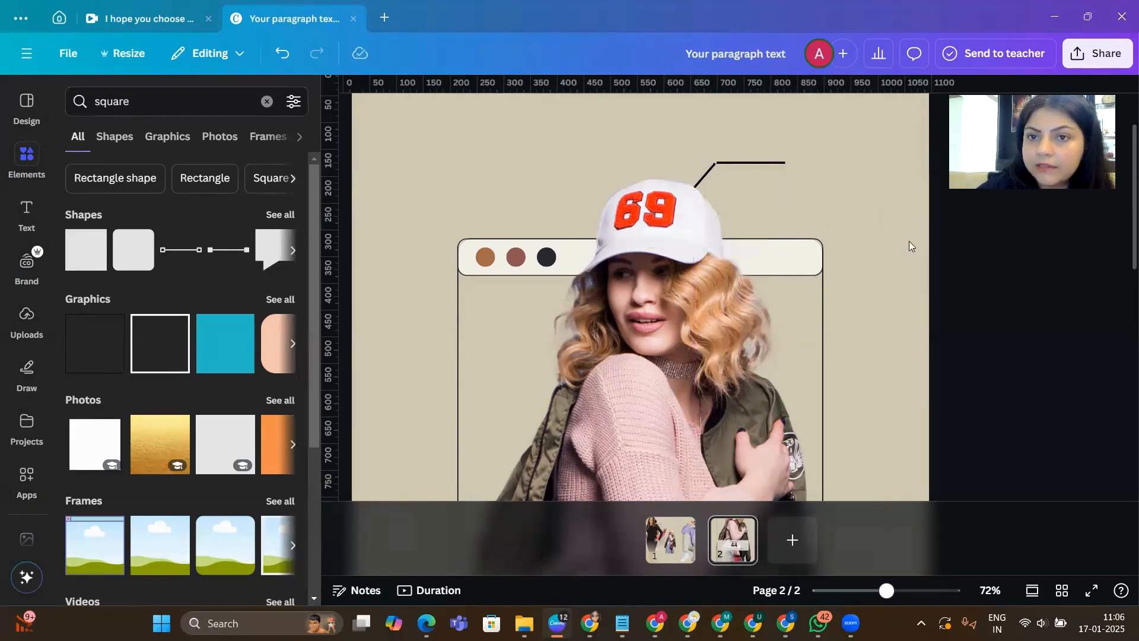
- Adjust the callout's horizontal line to meet the diagonal cleanly, and extend its right end a little
left_click(740, 163)
key("Left")
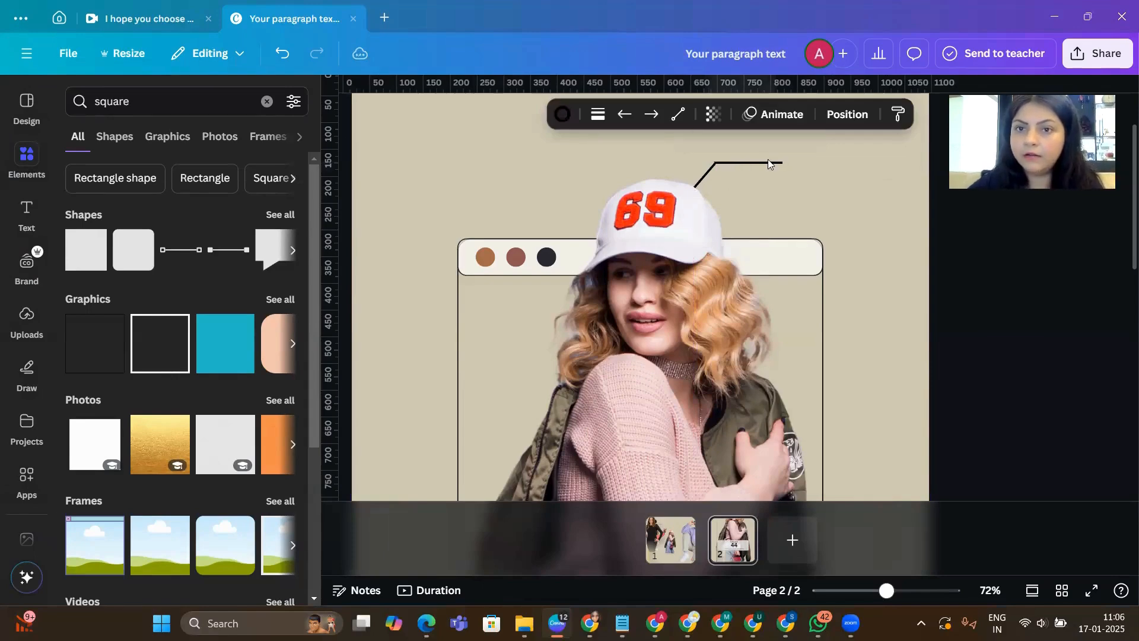
left_click_drag(784, 163, 804, 163)
- Enlarge the reference image again to check its callout caption, and shrink it back towards the poster's left edge
scroll(582, 420, "down", 4)
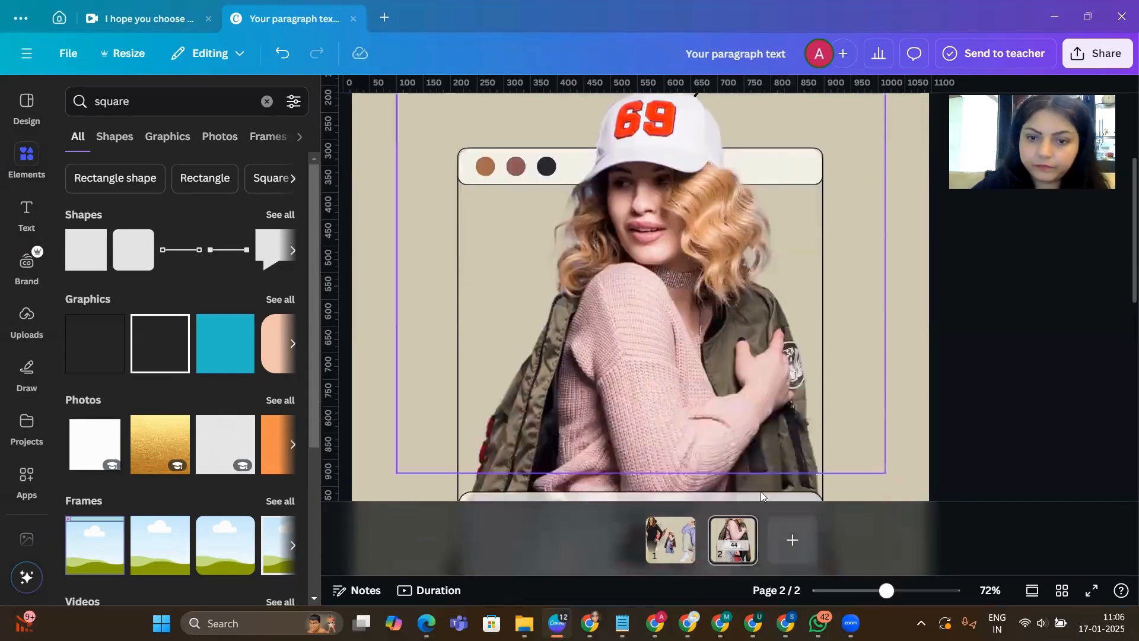
left_click_drag(882, 593, 854, 592)
left_click(500, 388)
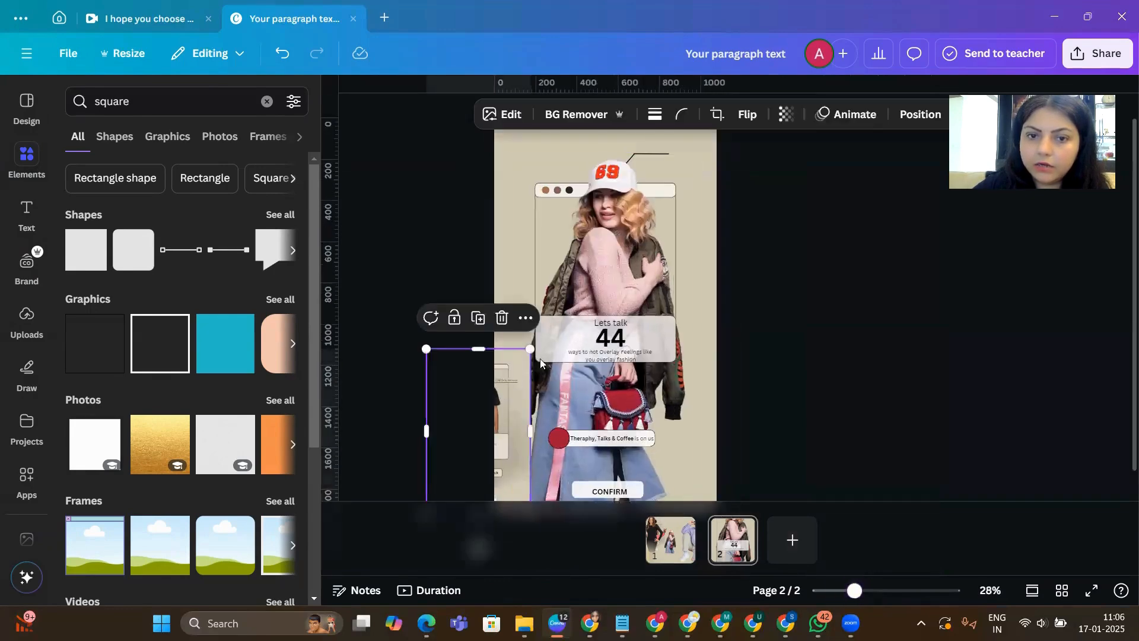
left_click_drag(532, 347, 564, 381)
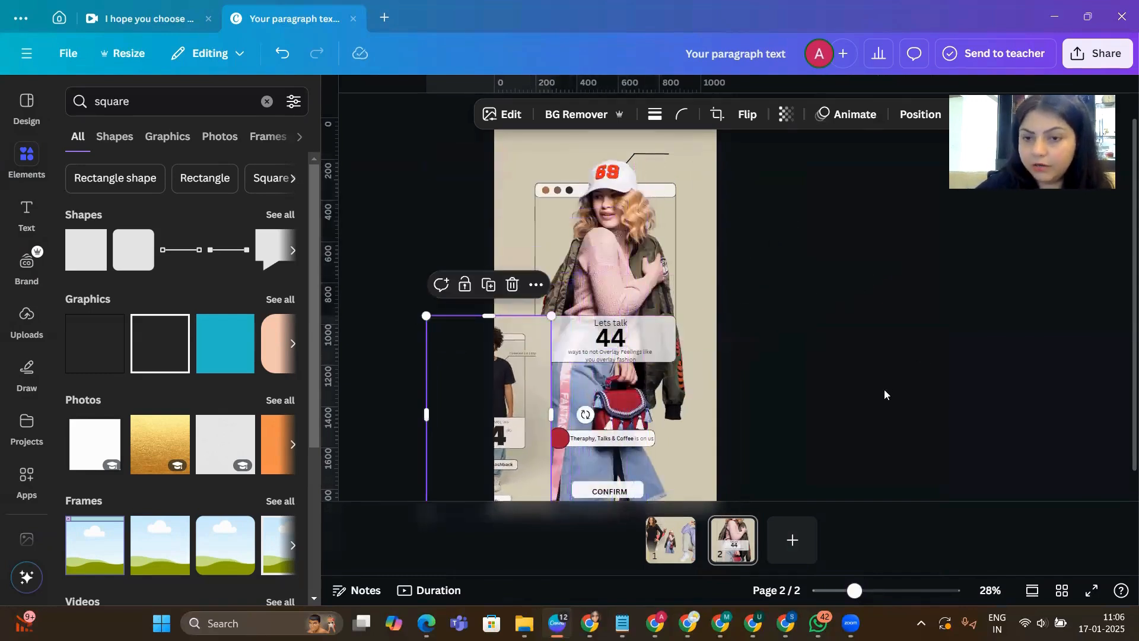
scroll(632, 263, "up", 1)
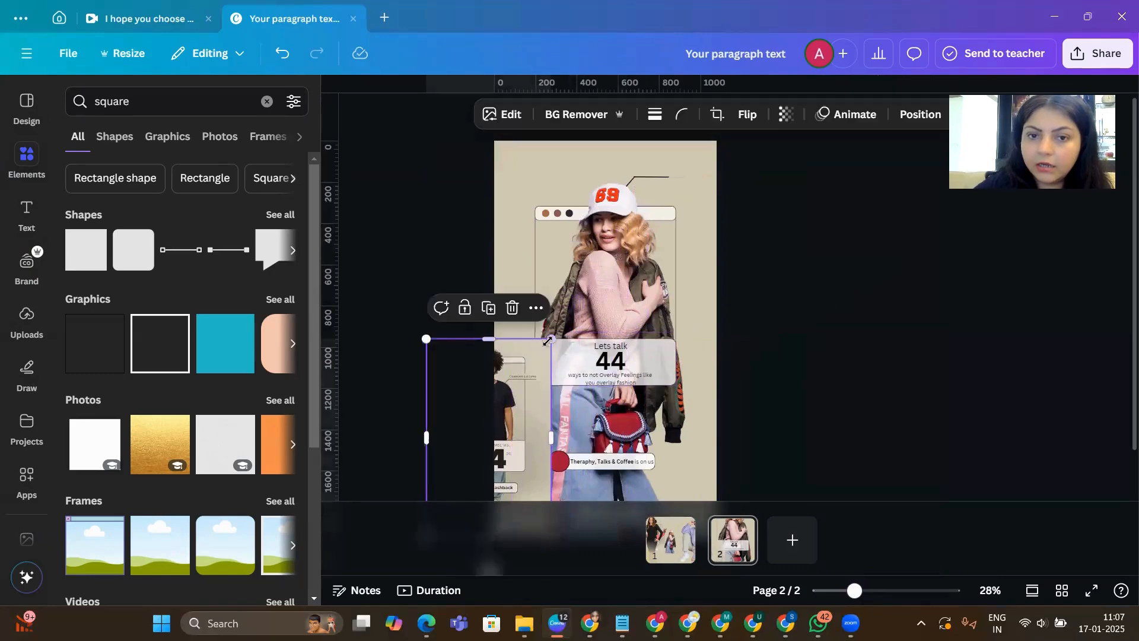
left_click_drag(551, 339, 521, 387)
left_click(846, 295)
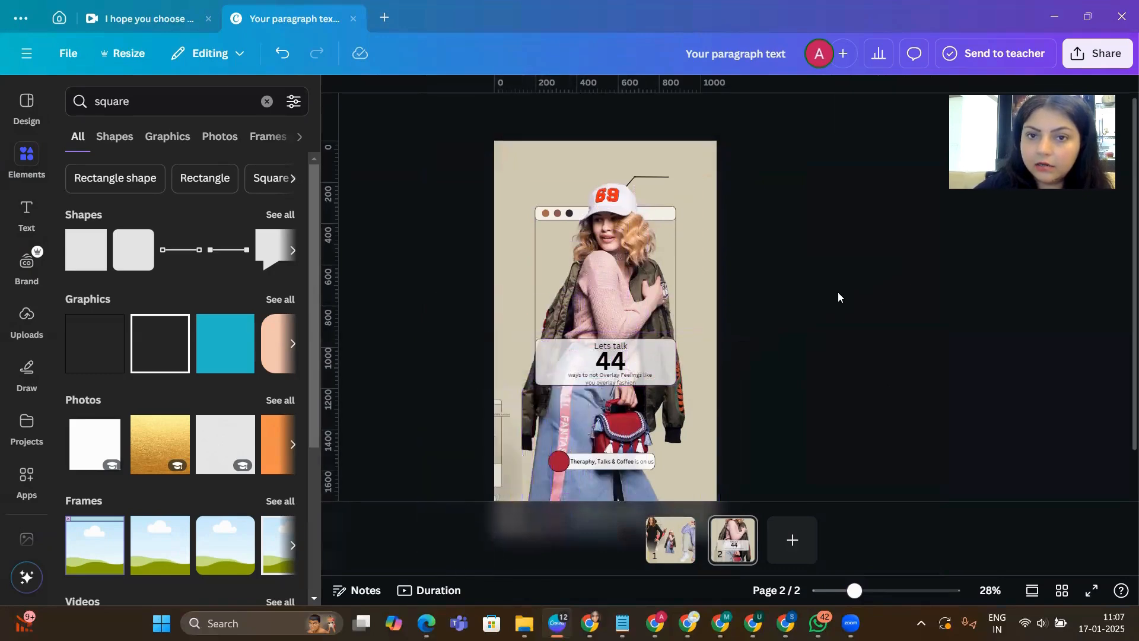
- Duplicate the small caption from the "Lets talk 44" panel beside the model and change the copy's text to "Clean the Roadblocks"
left_click(883, 591)
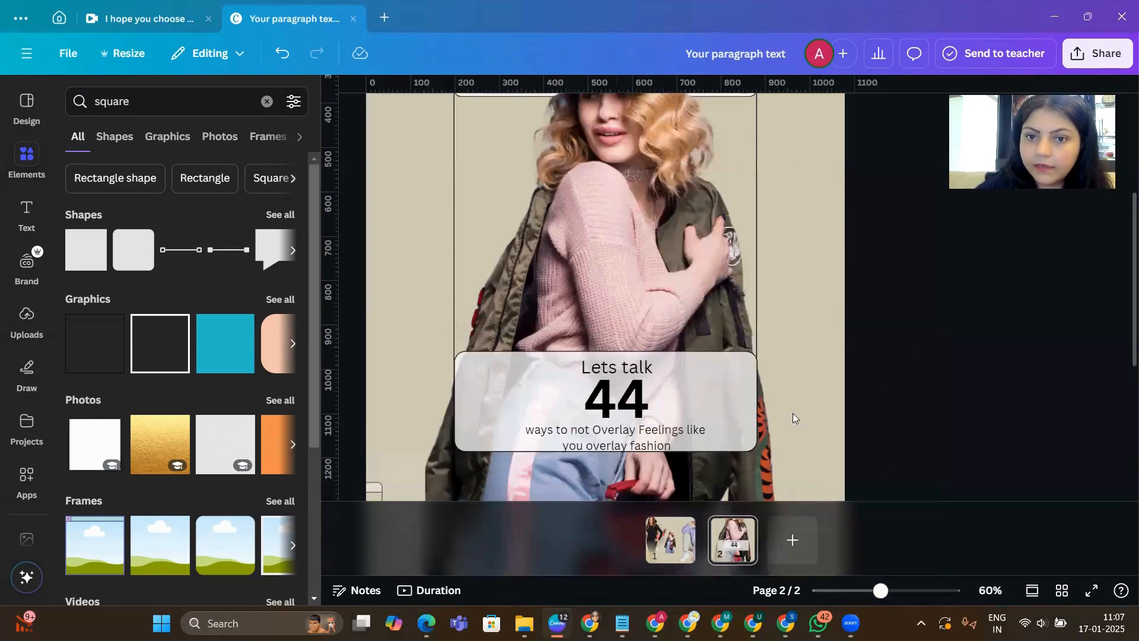
left_click(653, 451)
left_click_drag(654, 451, 790, 276)
left_click(794, 275)
key("BackSpace")
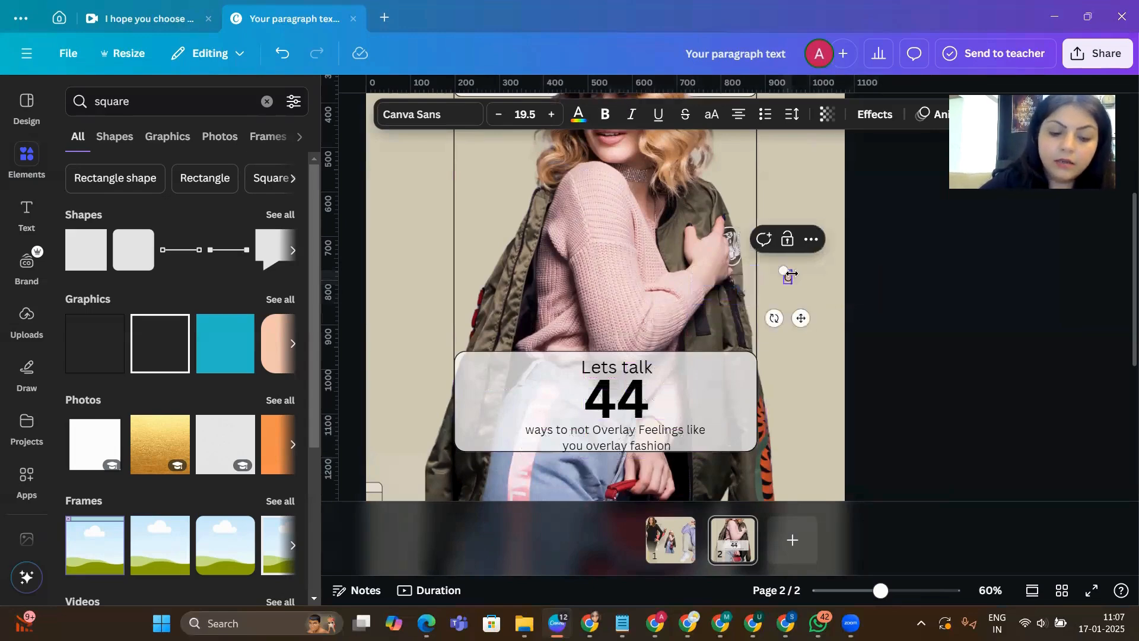
type("Clen the")
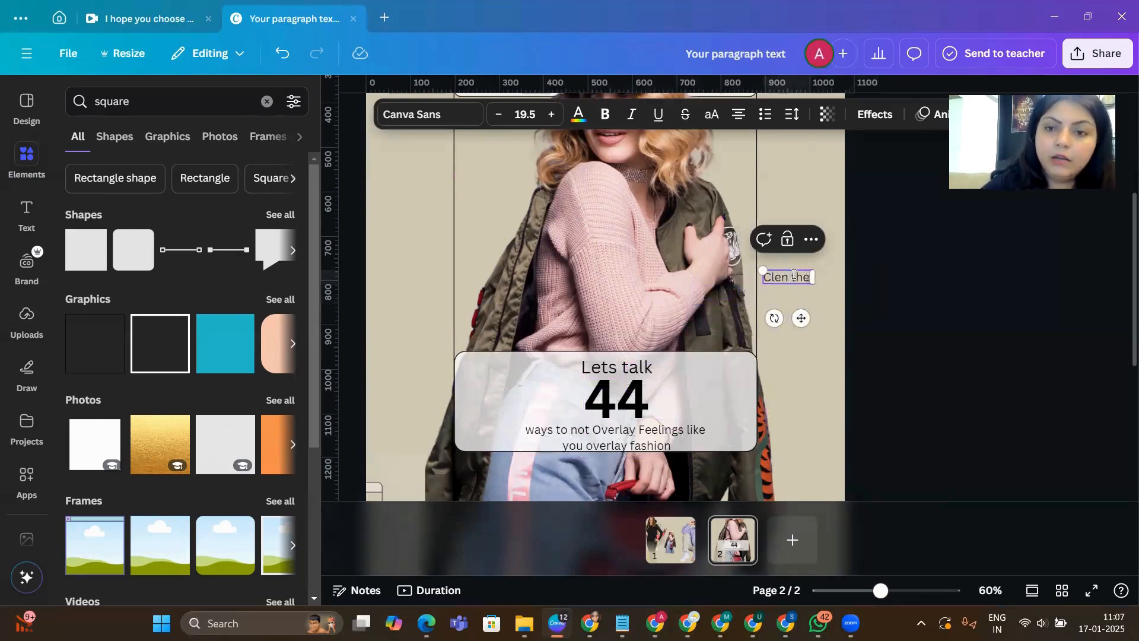
key("BackSpace")
key("BackSpace")
key("BackSpace")
key("BackSpace")
key("BackSpace")
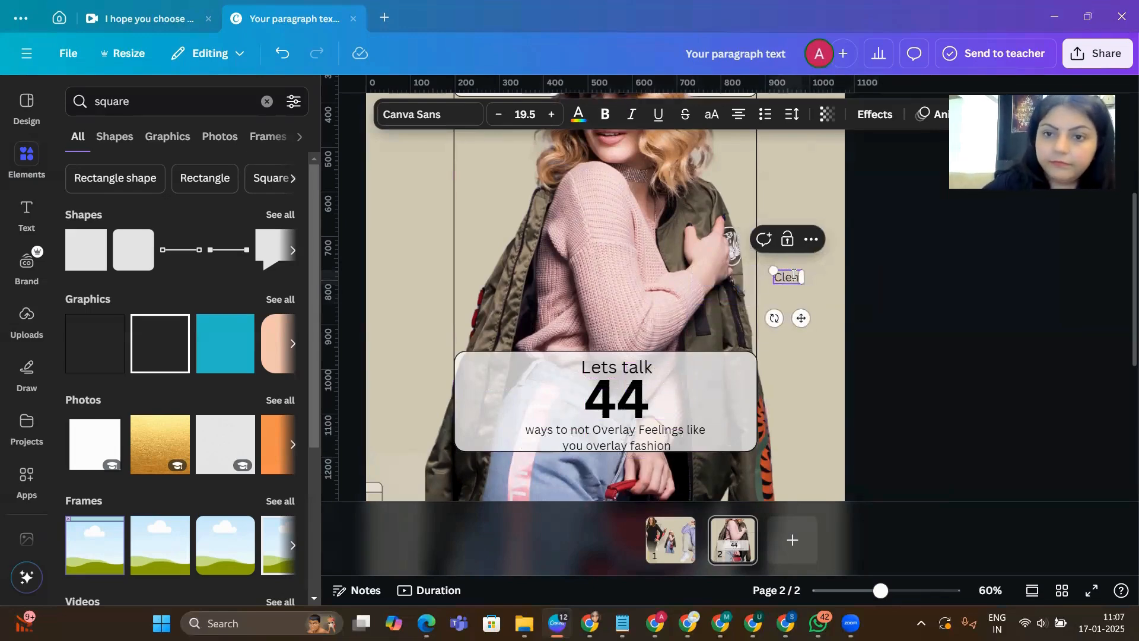
type("an the")
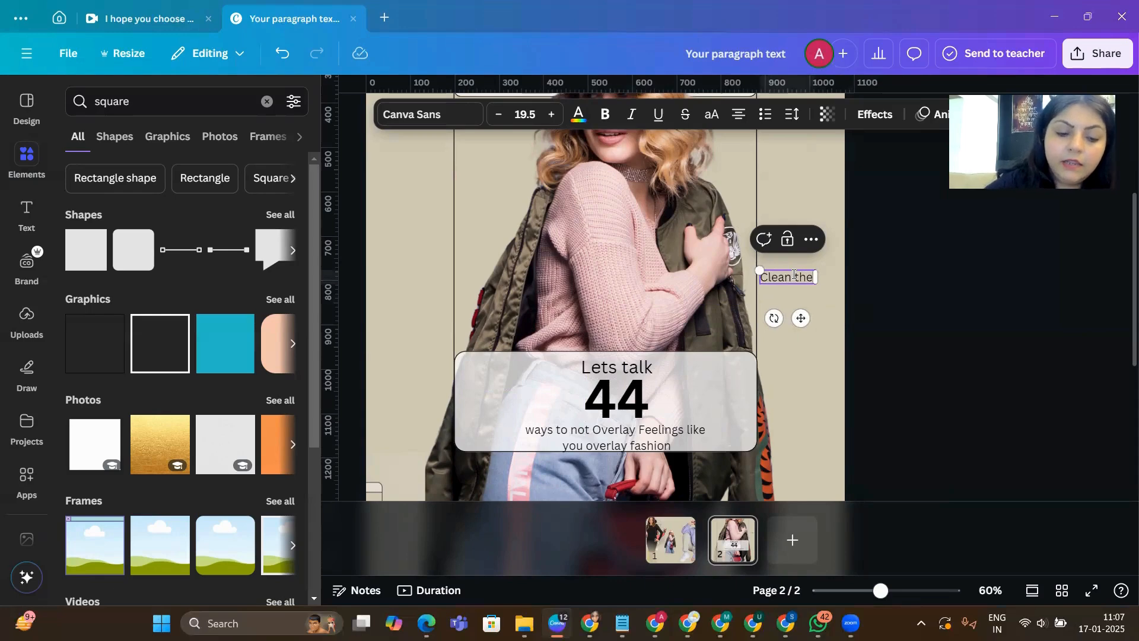
type(" Roadblo")
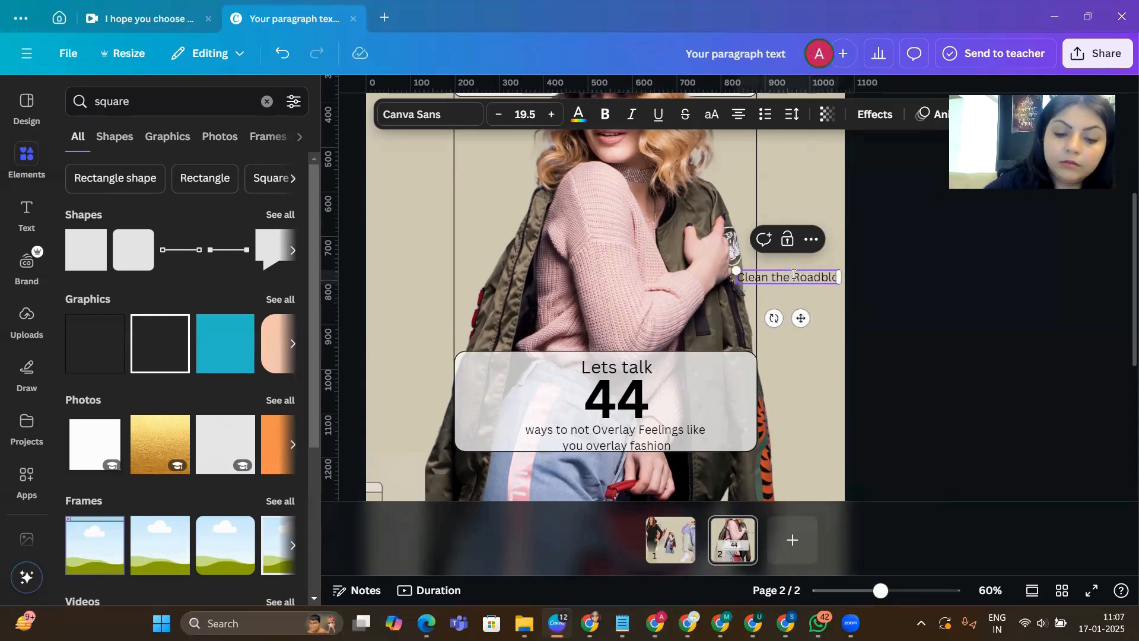
type("cks")
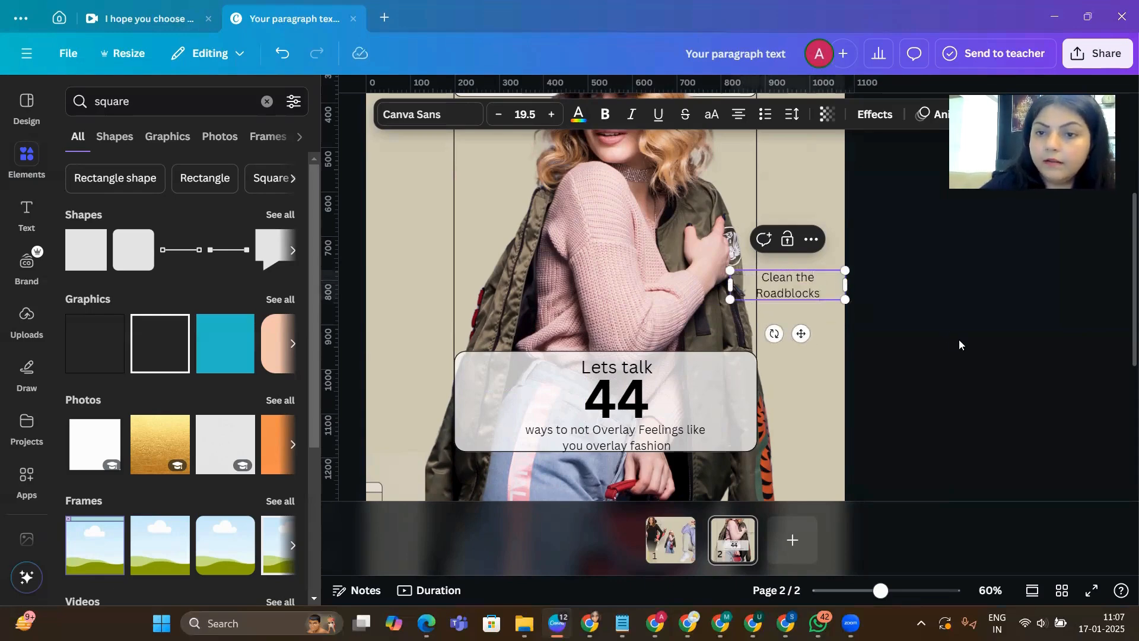
- Move the "Clean the Roadblocks" caption to the right end of the cap's callout line
scroll(959, 339, "up", 3)
left_click_drag(786, 246, 781, 213)
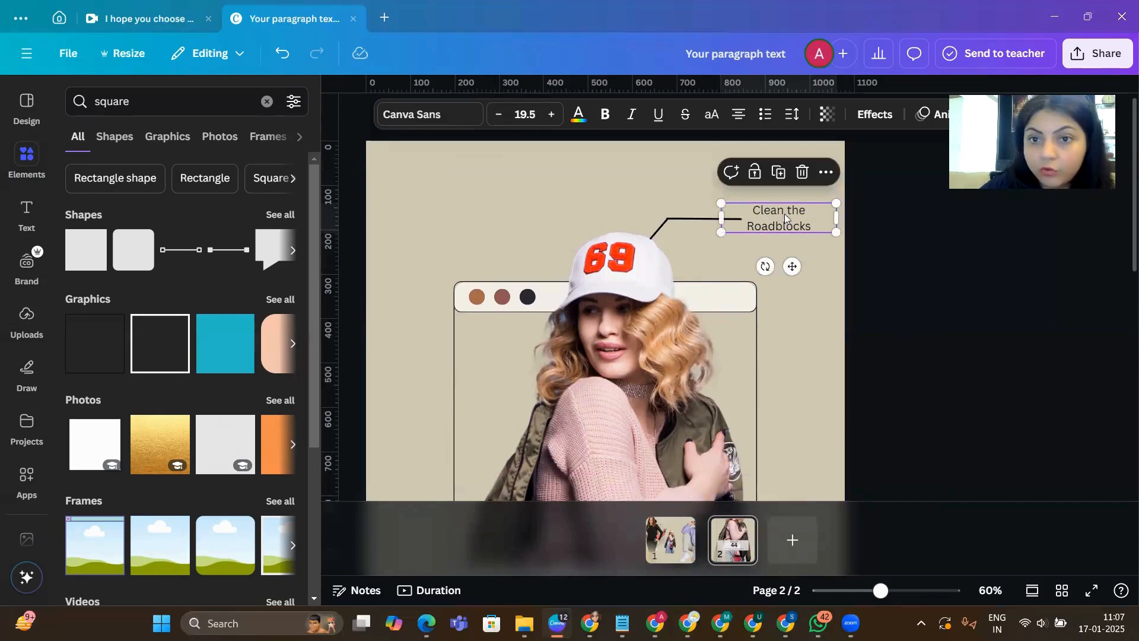
left_click(877, 259)
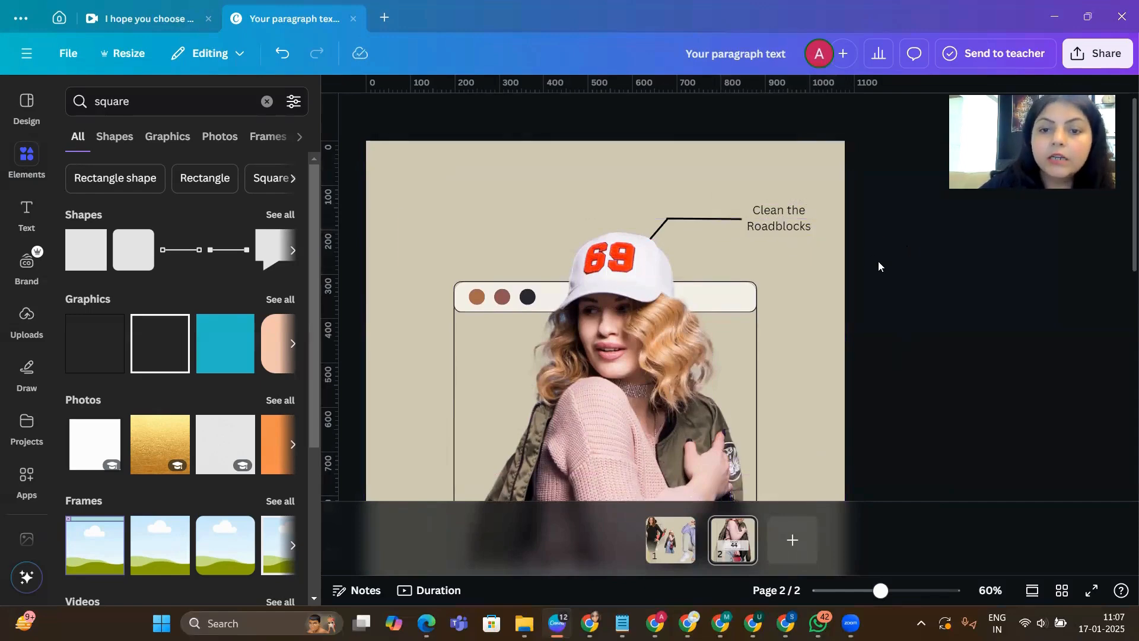
- Move the reference image up and further onto the poster's lower left so its layout can be compared
scroll(934, 332, "down", 5)
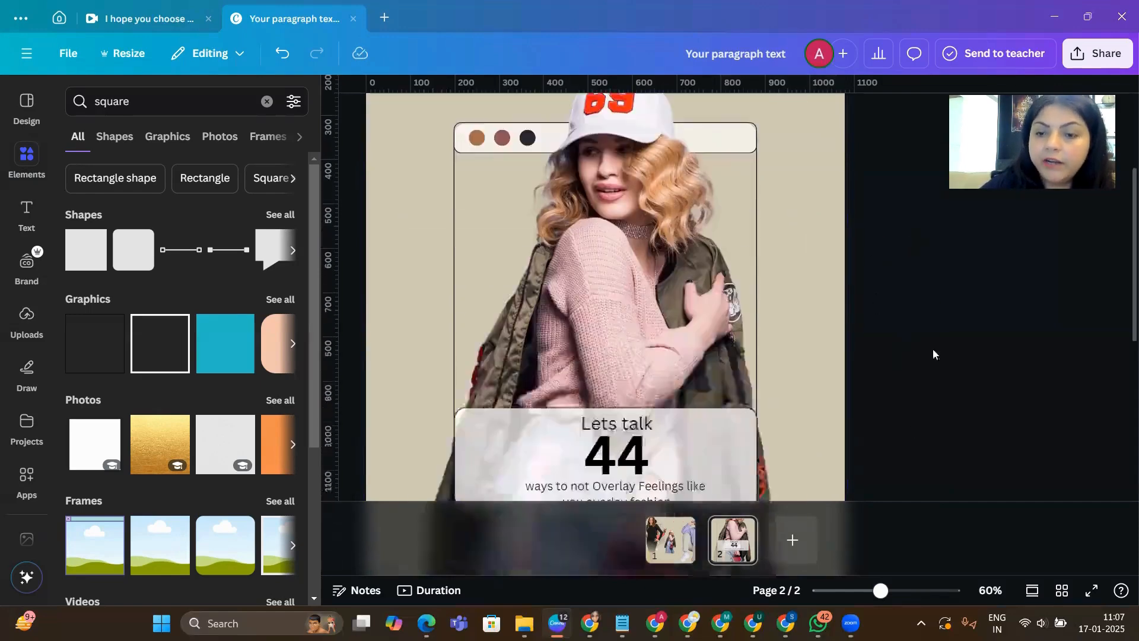
left_click_drag(880, 591, 863, 590)
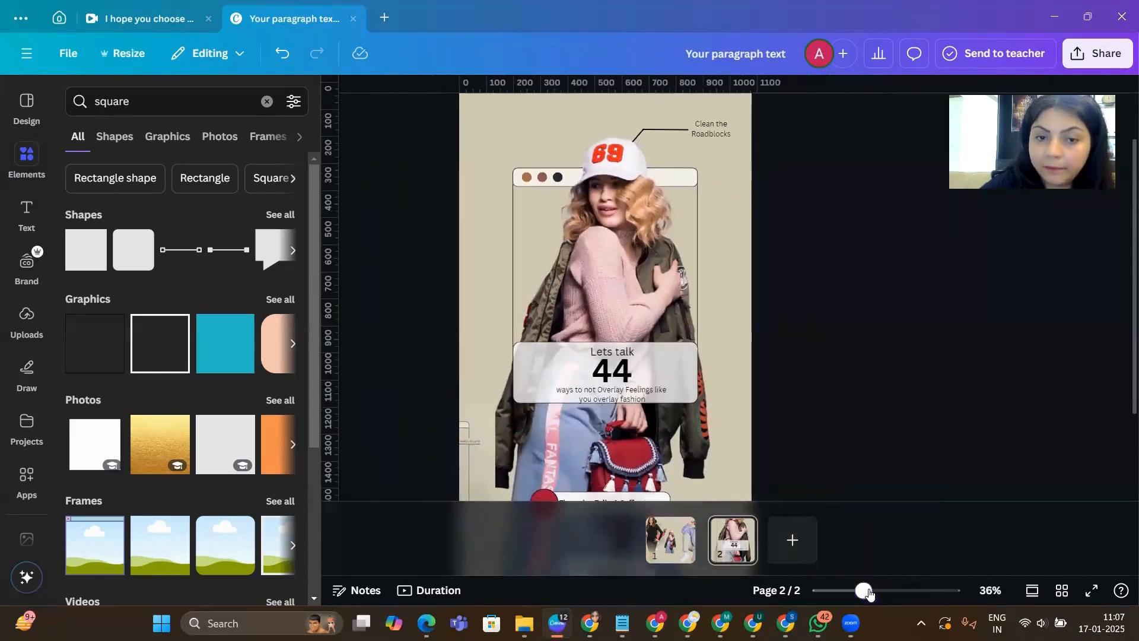
left_click_drag(467, 446, 521, 346)
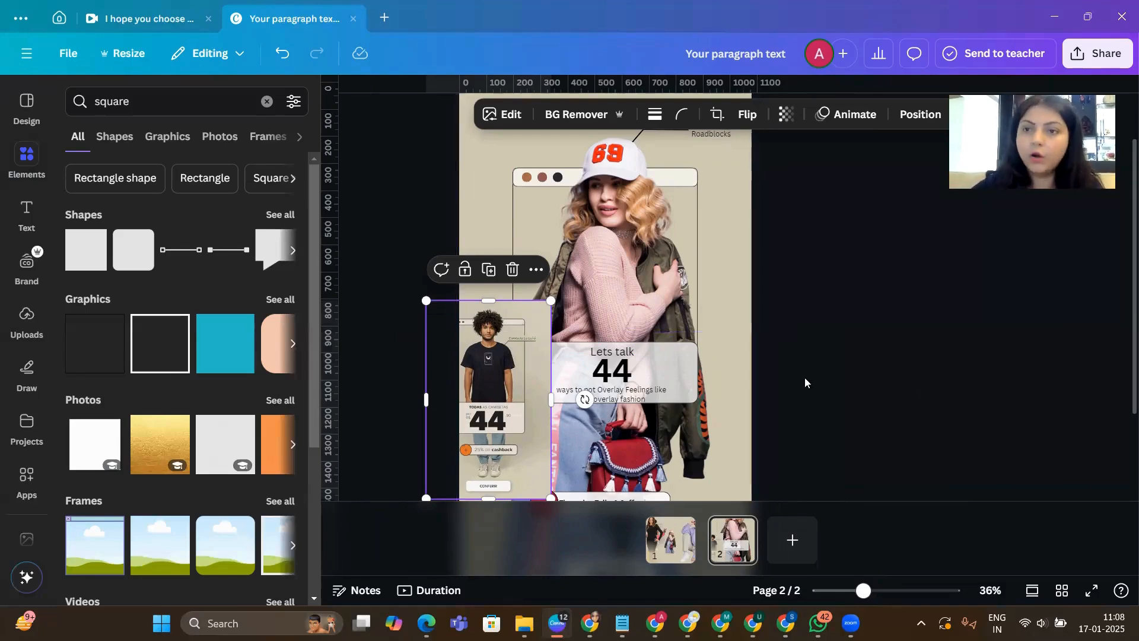
- Search the elements for "text box" and place the white speech bubble with the purple shadow, at small size, in the poster's upper left
left_click(173, 103)
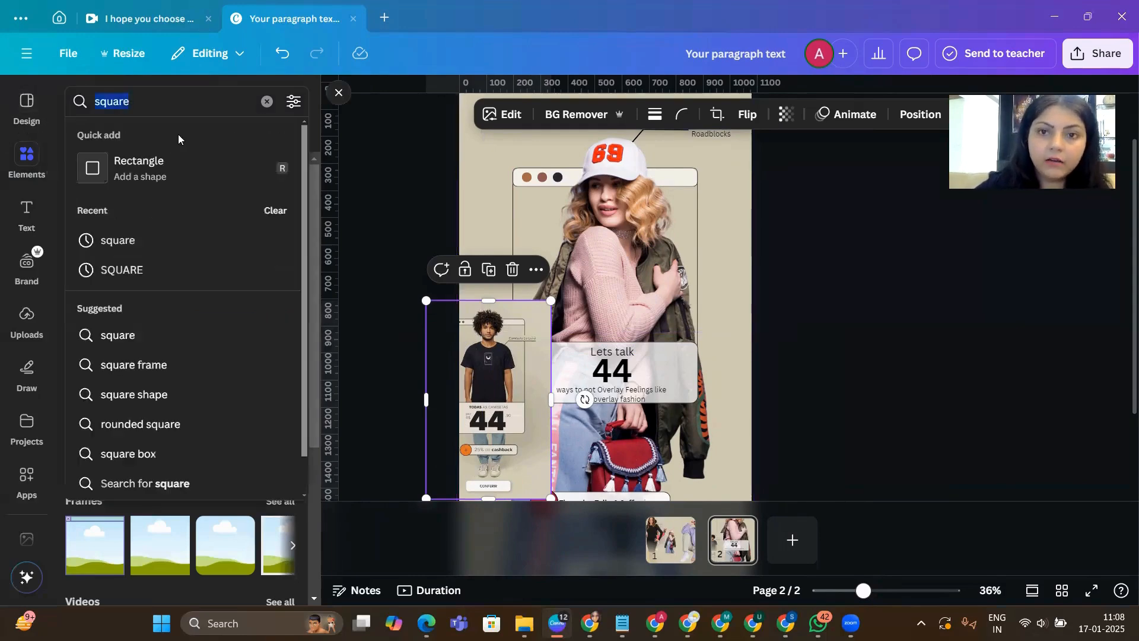
type("text")
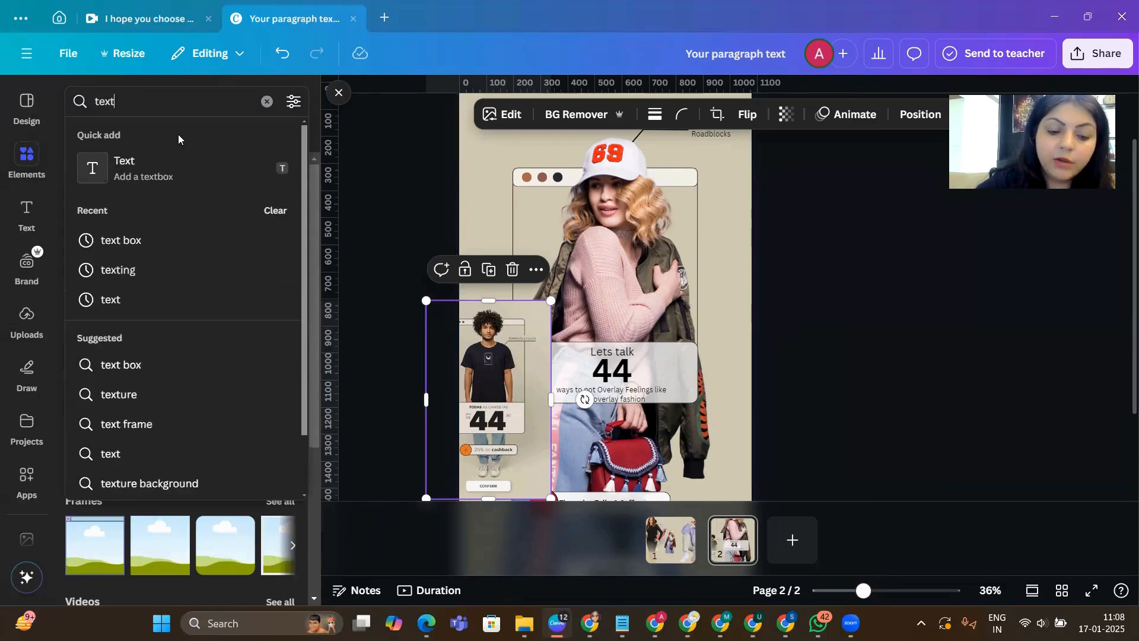
type(" box")
key("Return")
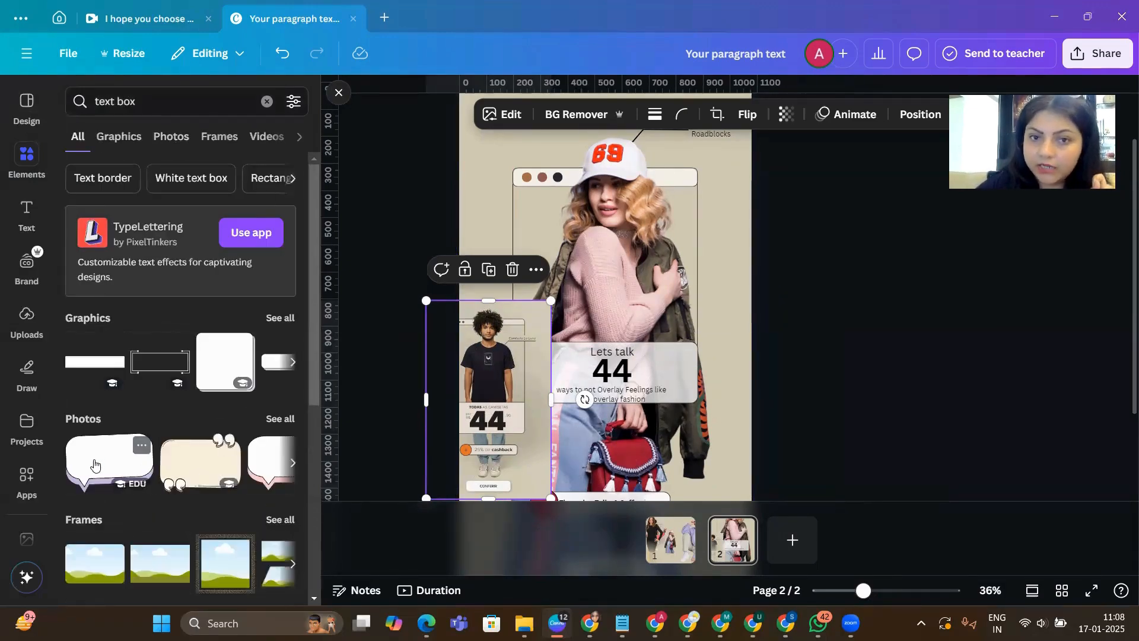
left_click(94, 465)
left_click_drag(729, 262, 499, 147)
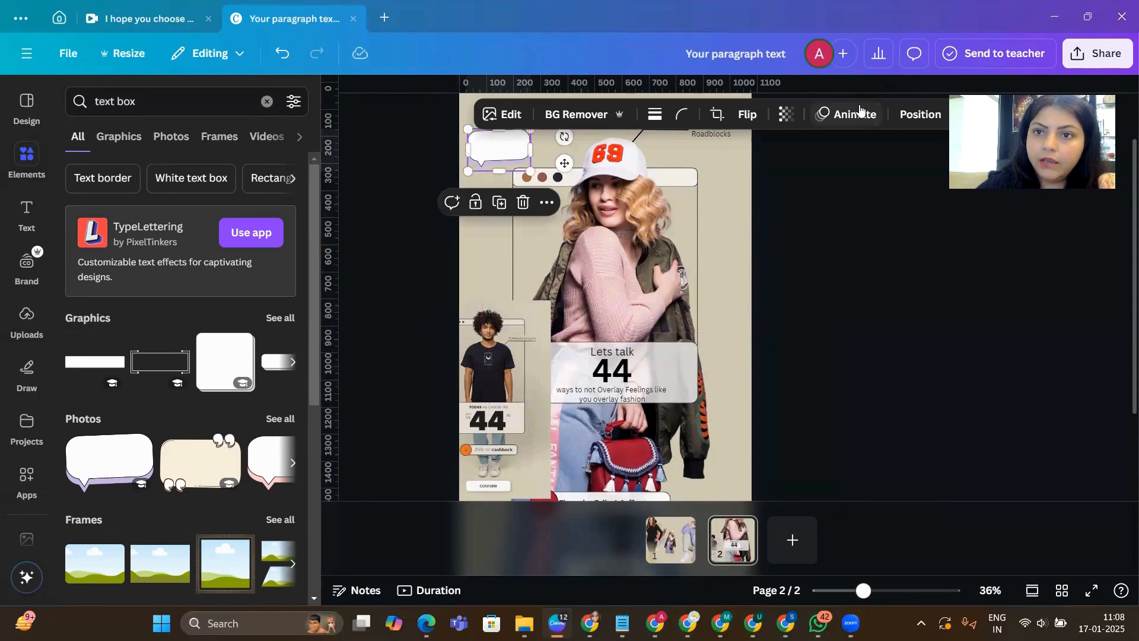
- Set the speech bubble's transparency to about 34, tilt it slightly, and place a duplicate at the poster's right edge
left_click(787, 114)
left_click_drag(803, 175, 749, 175)
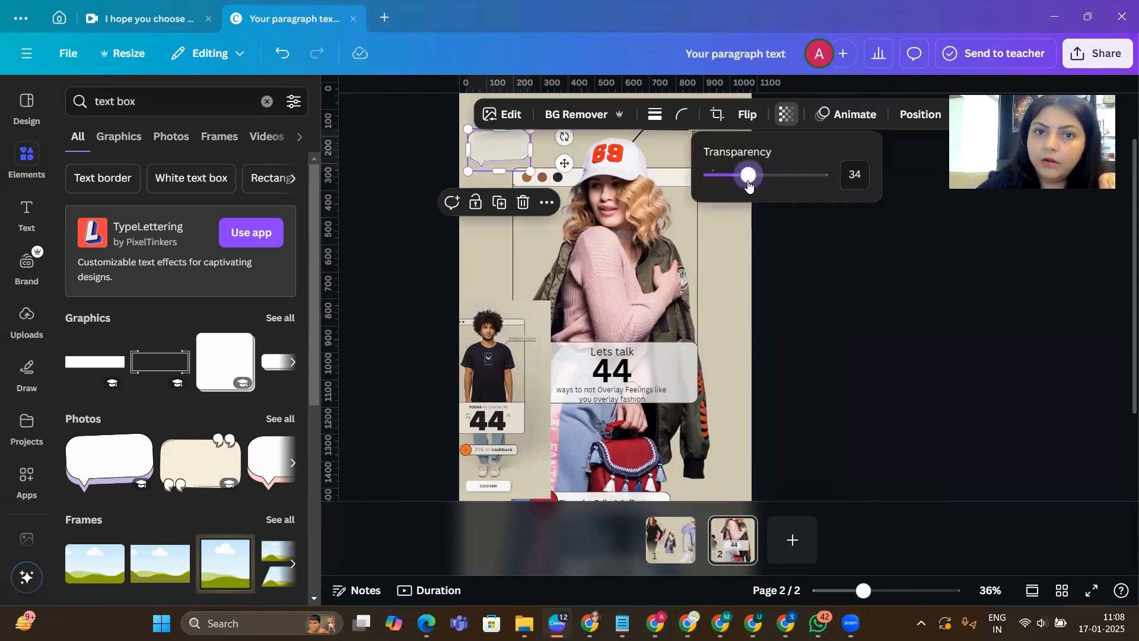
left_click_drag(564, 136, 747, 260)
left_click(501, 212)
- Flip the duplicate bubble horizontally, tilt it down to the right, and position it beside the model's shoulder at the poster's edge
left_click(751, 120)
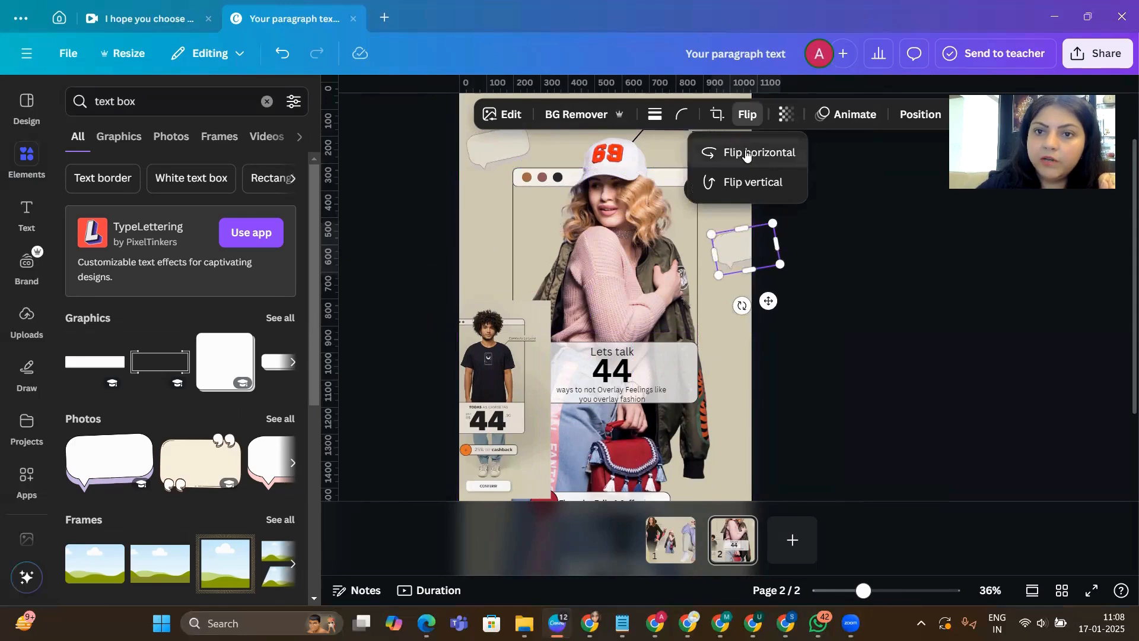
left_click(746, 153)
left_click_drag(742, 305, 712, 296)
left_click_drag(742, 250, 720, 238)
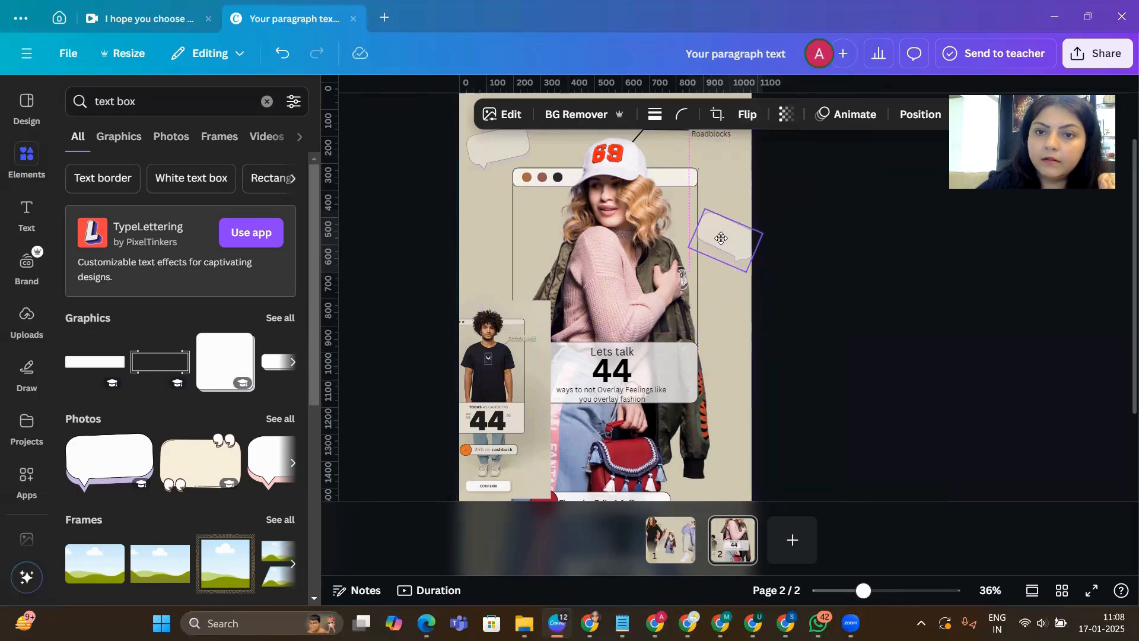
left_click(837, 251)
- Search the graphics for "pow" and place the white-and-yellow comic burst over the model's cap
left_click_drag(138, 102, 32, 101)
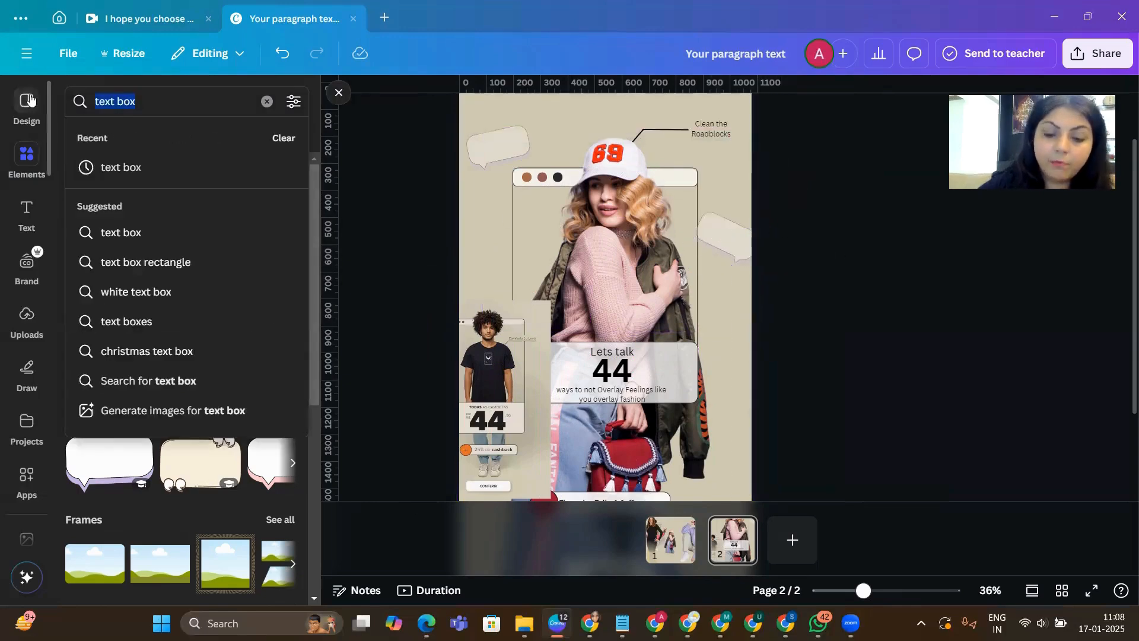
type("pow")
key("Return")
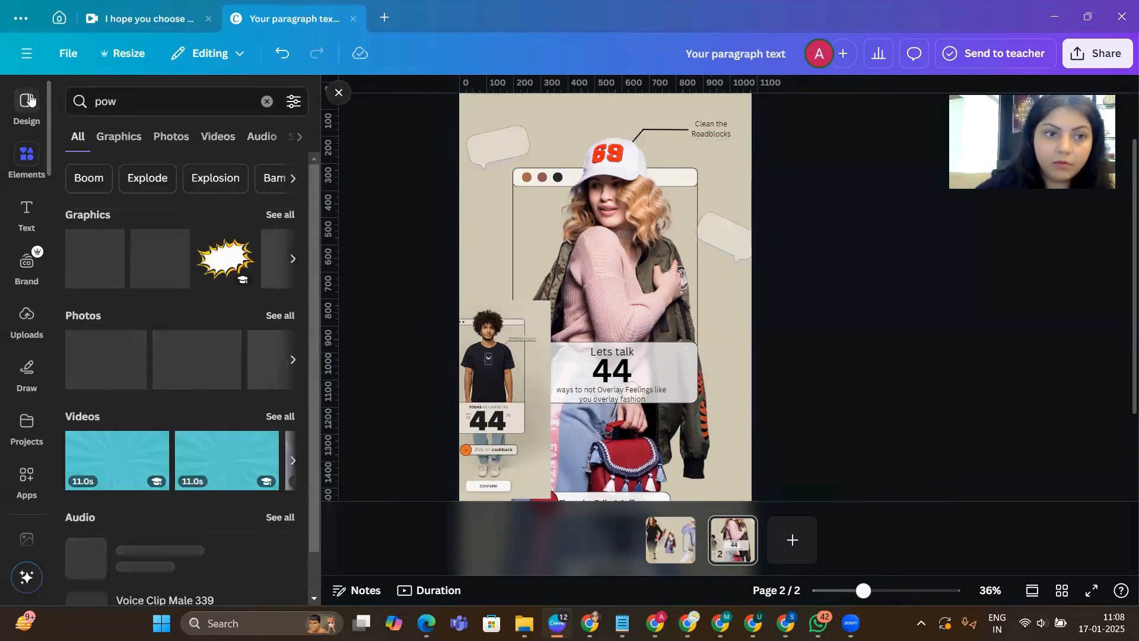
left_click(275, 218)
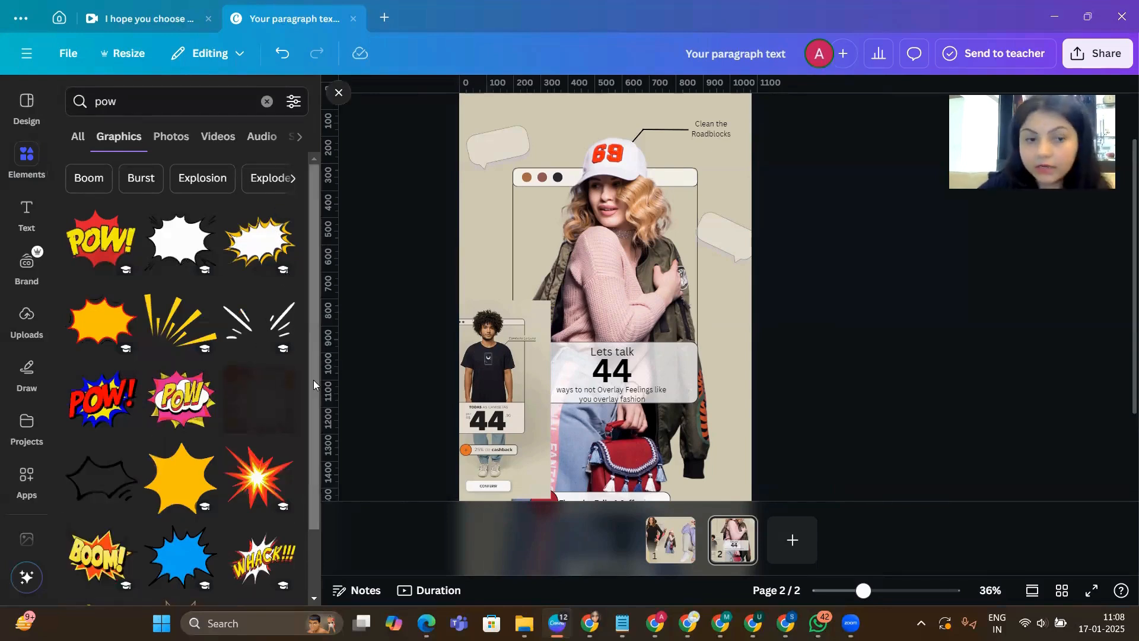
left_click(259, 243)
left_click_drag(619, 329, 626, 156)
- Send the comic burst backward in the layer order so it sits behind the model's head
left_click(905, 114)
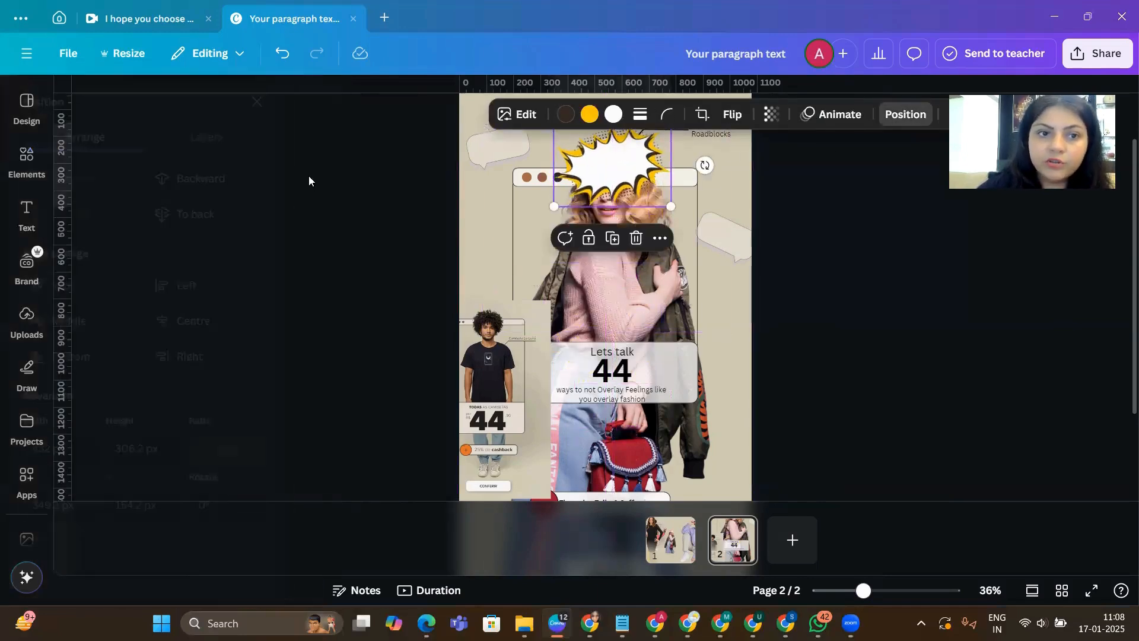
left_click(253, 188)
left_click(253, 188)
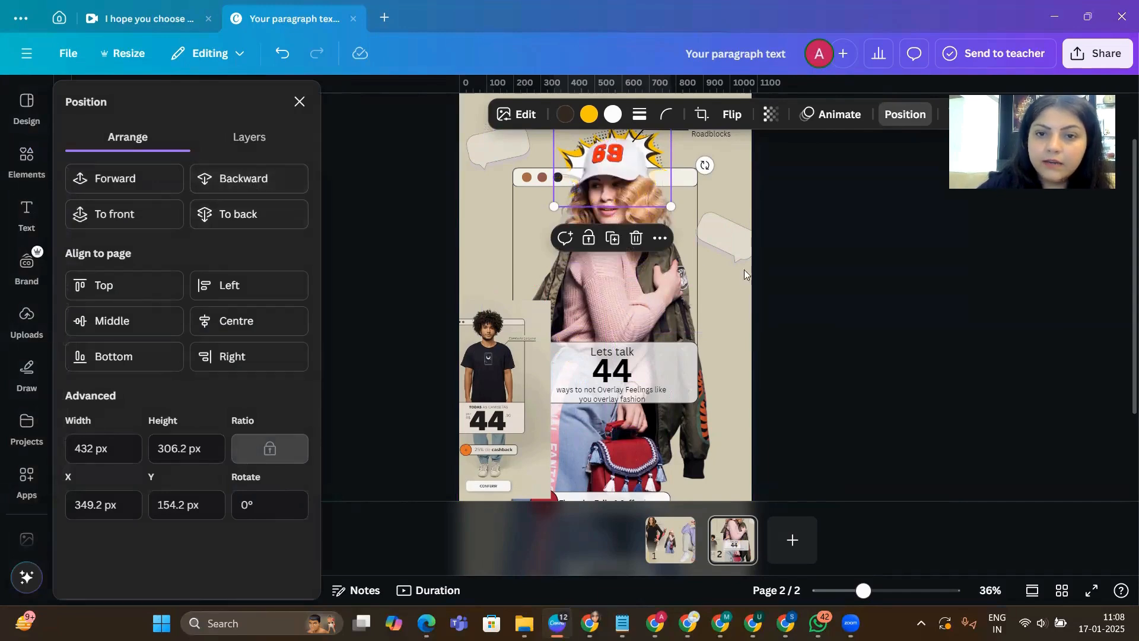
left_click(864, 310)
- Enlarge the comic burst downward on both sides so it spreads around the model's head
scroll(834, 327, "up", 1)
scroll(829, 337, "down", 1)
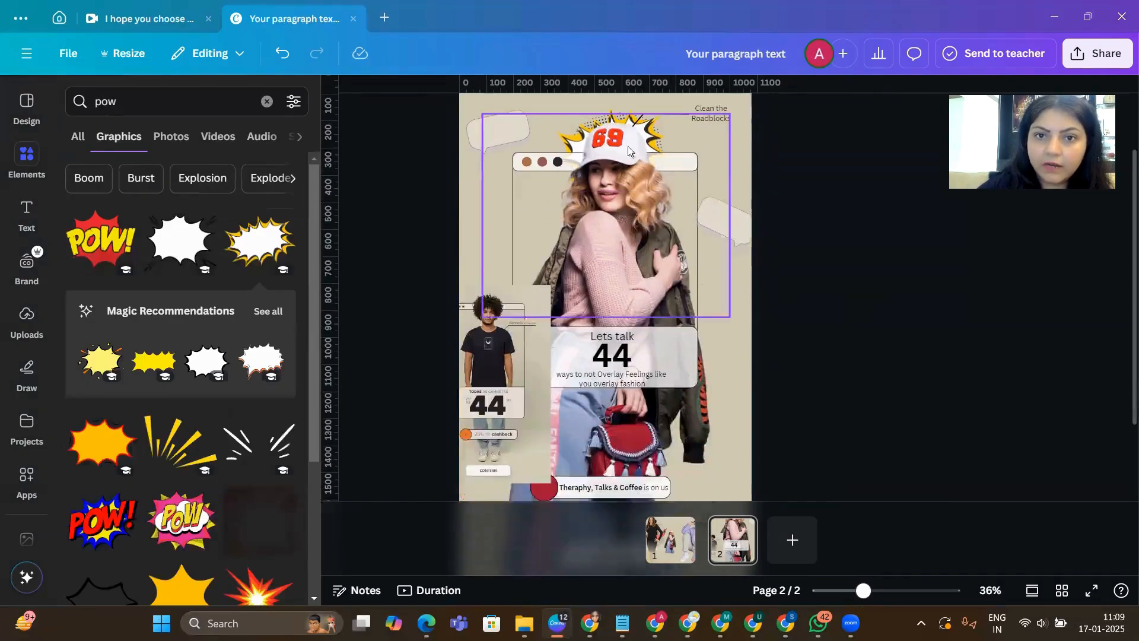
left_click(610, 107)
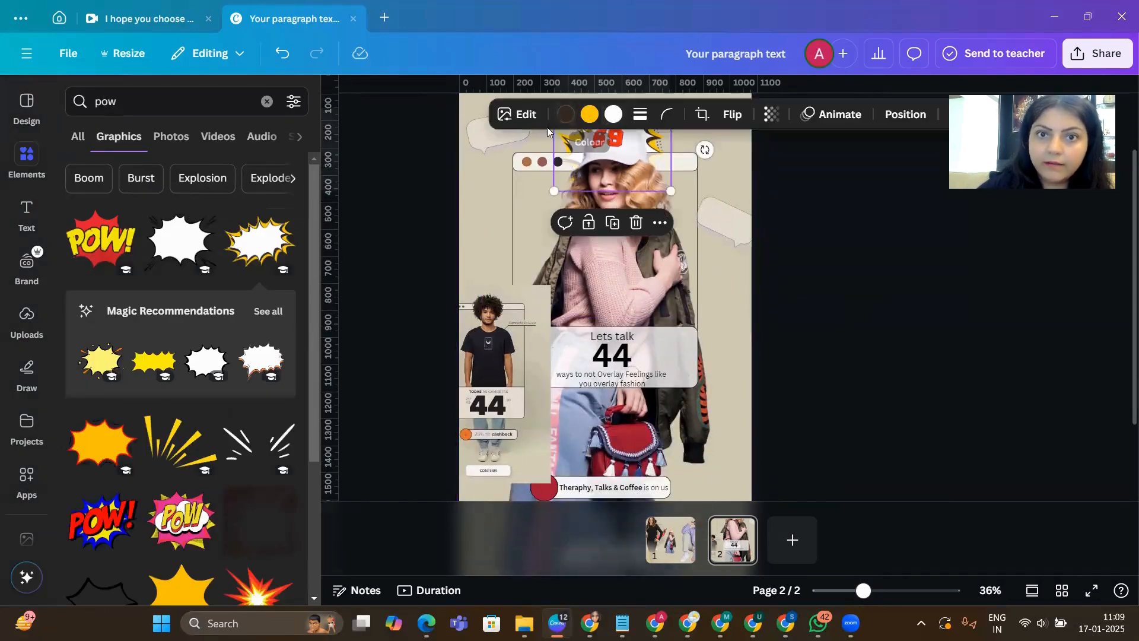
left_click_drag(553, 190, 534, 206)
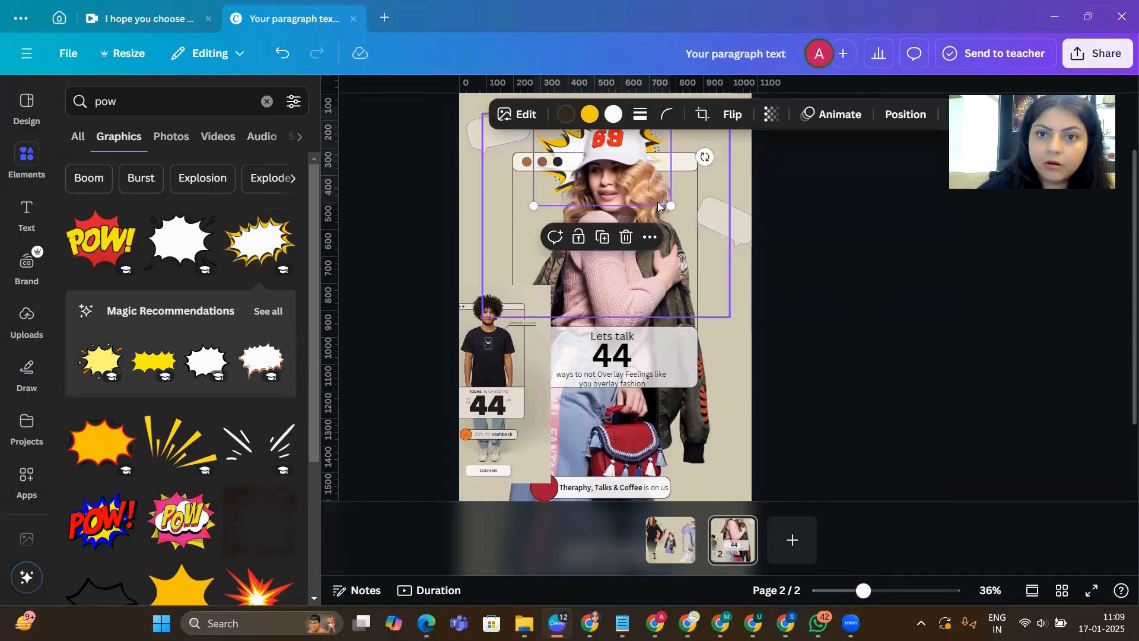
left_click_drag(671, 205, 712, 231)
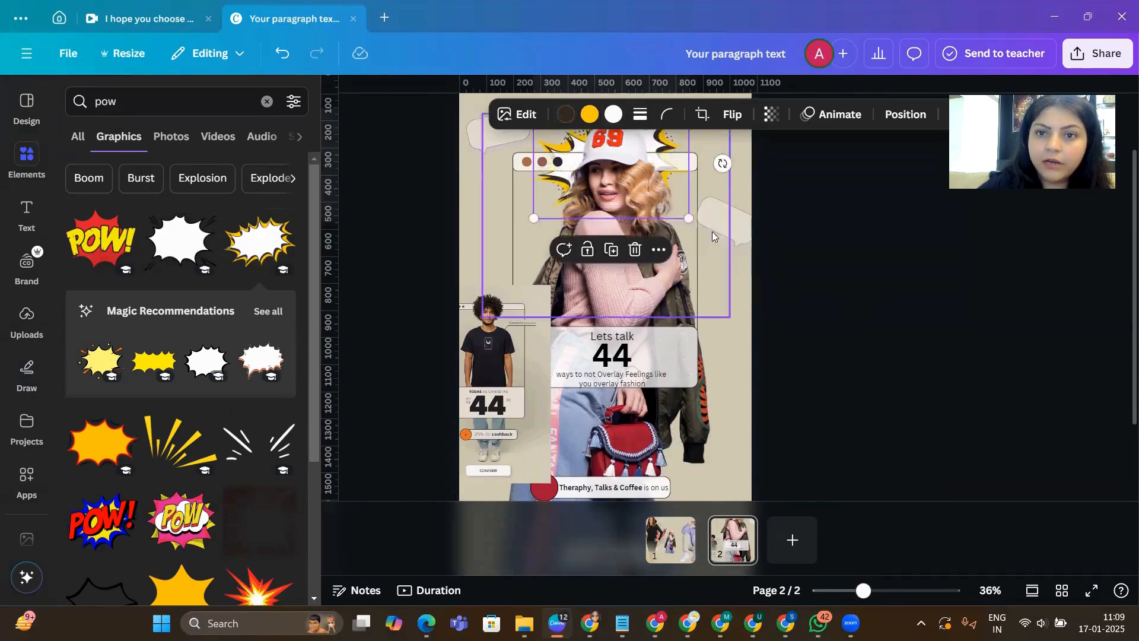
left_click(807, 329)
scroll(807, 332, "up", 2)
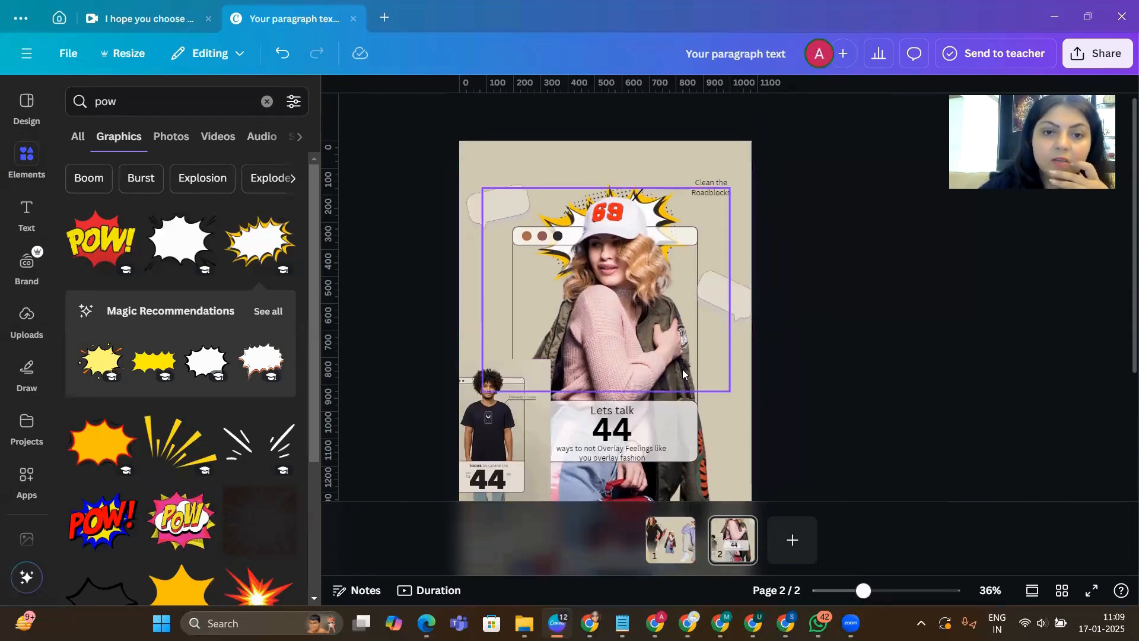
left_click(132, 103)
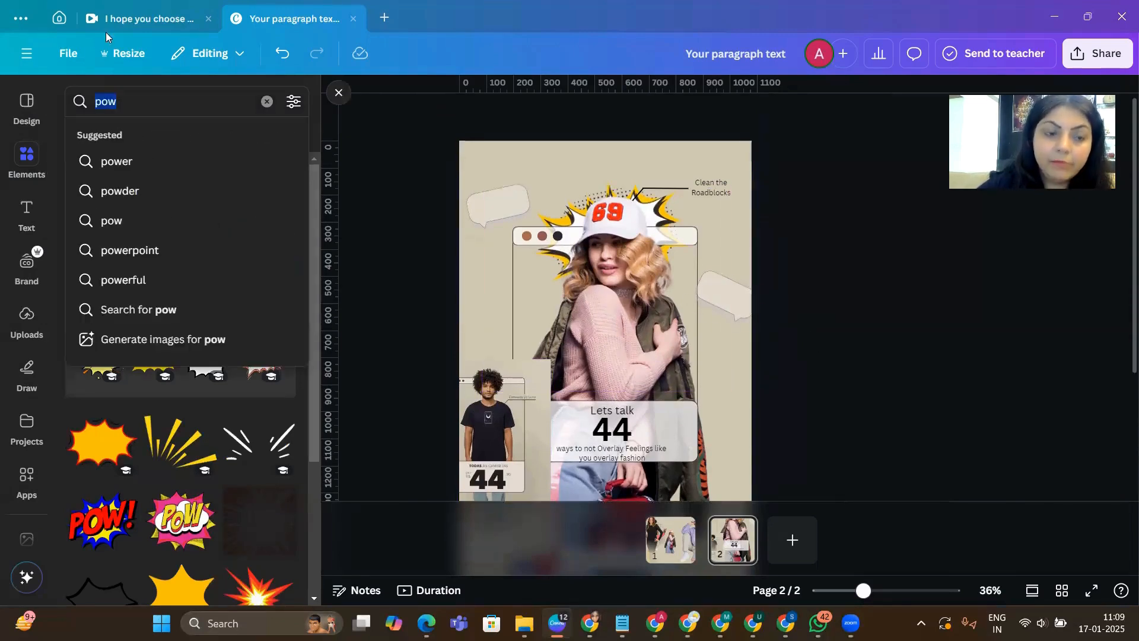
mouse_move(107, 33)
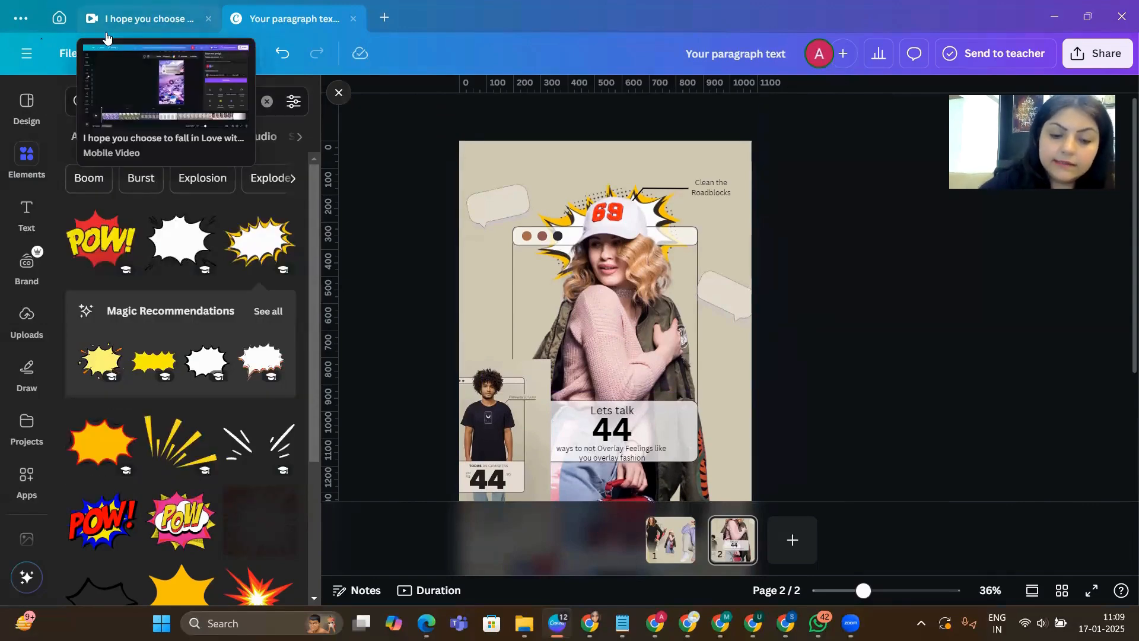
left_click(107, 23)
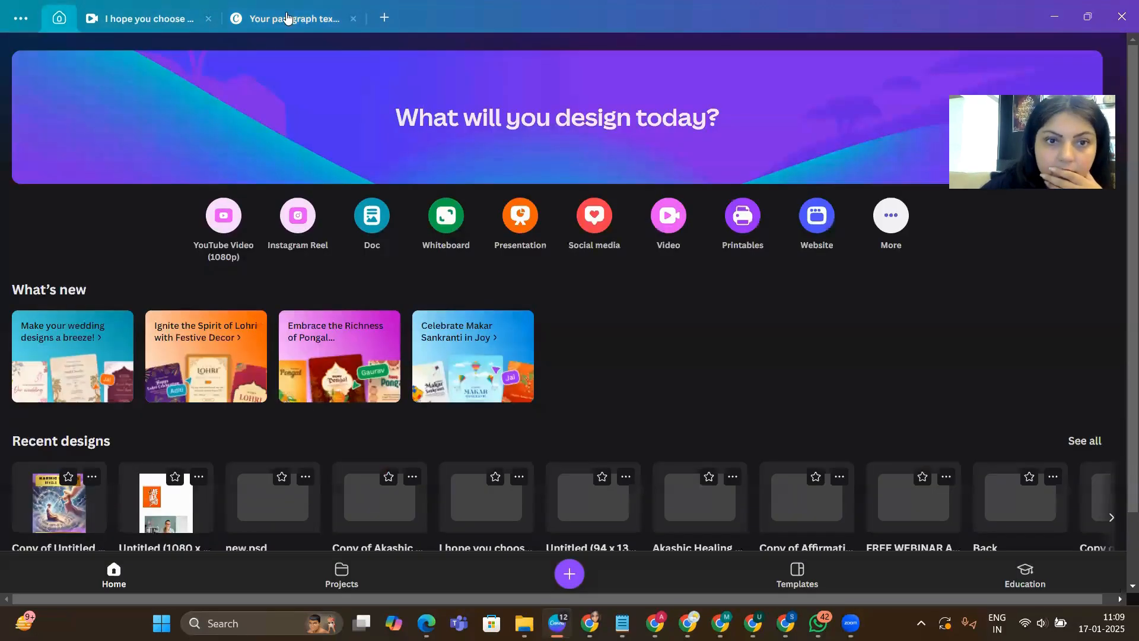
left_click(287, 18)
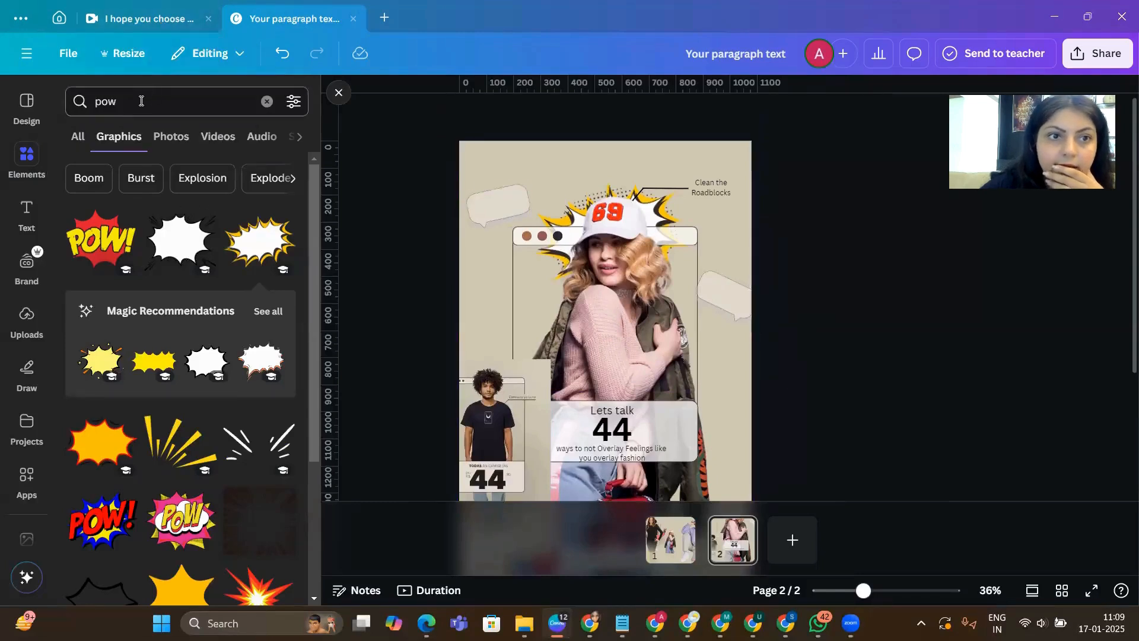
- Search the graphics for "scribble" and add the round tangled line scribble to the poster
left_click(141, 100)
type("scri")
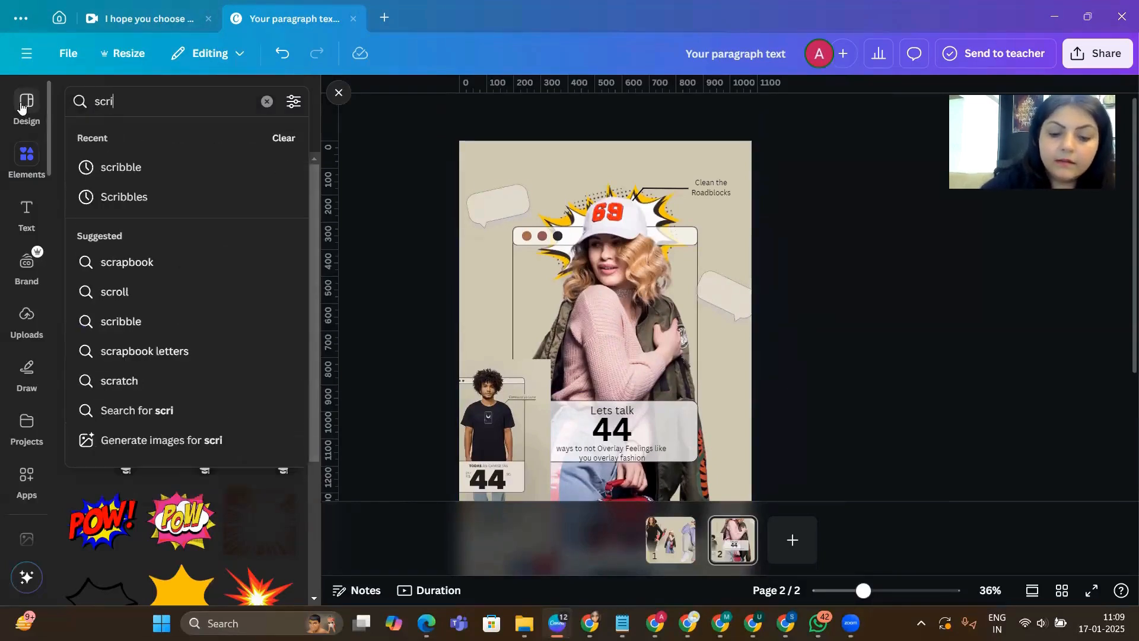
type("bble")
key("Return")
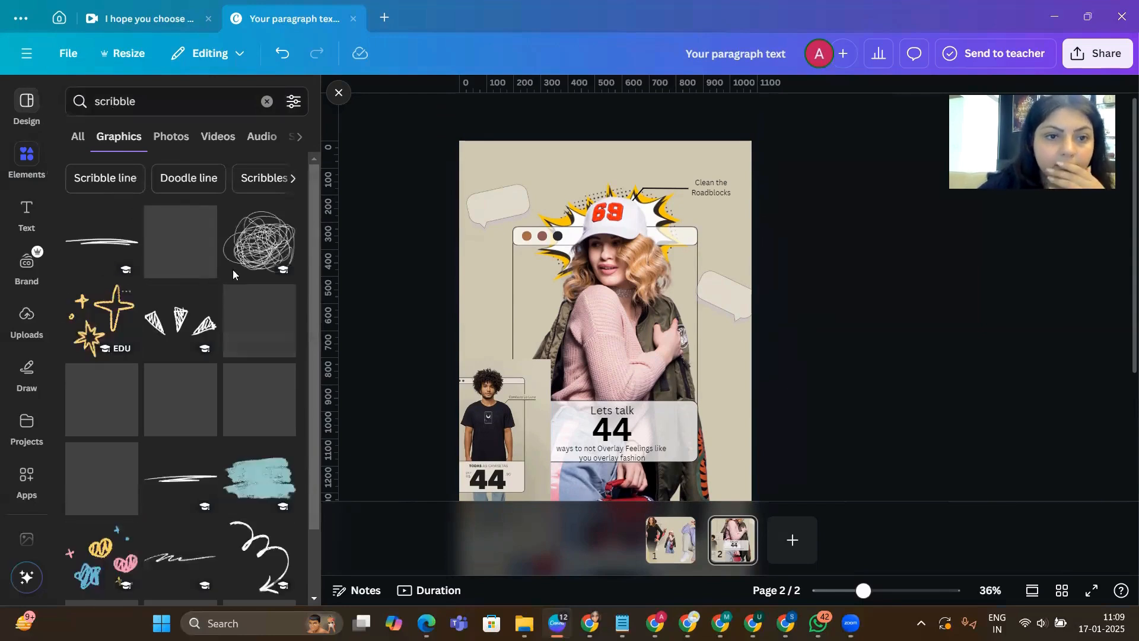
left_click(260, 241)
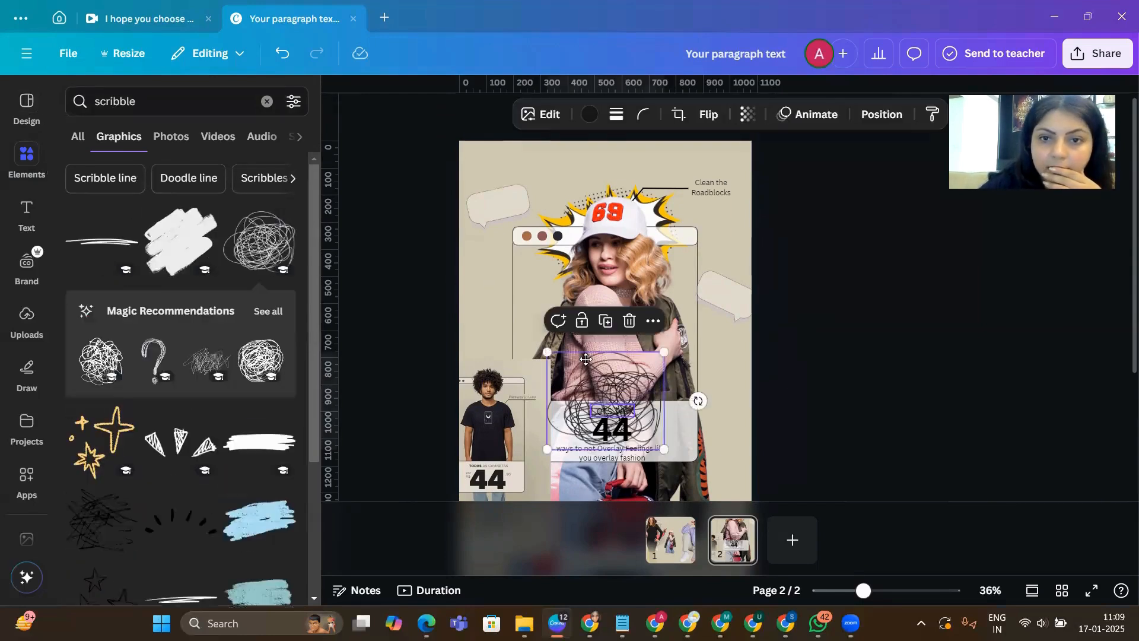
- Move the tangled scribble up onto the model's cap and shrink it to about the size of the cap
left_click_drag(612, 410, 604, 242)
key("ctrl+z")
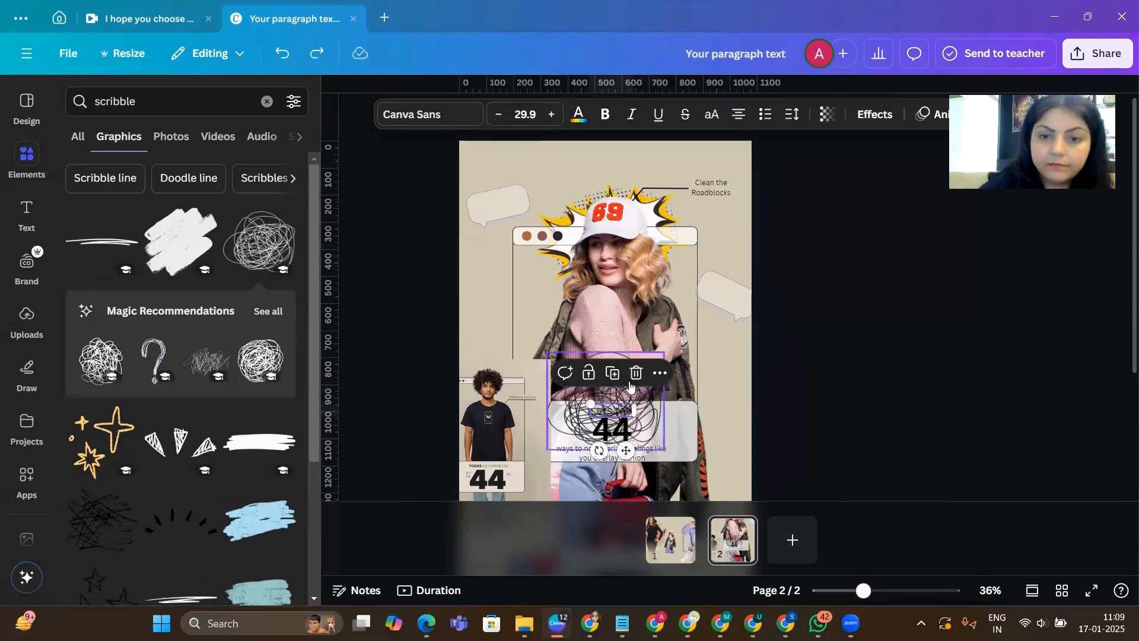
left_click_drag(587, 374, 586, 182)
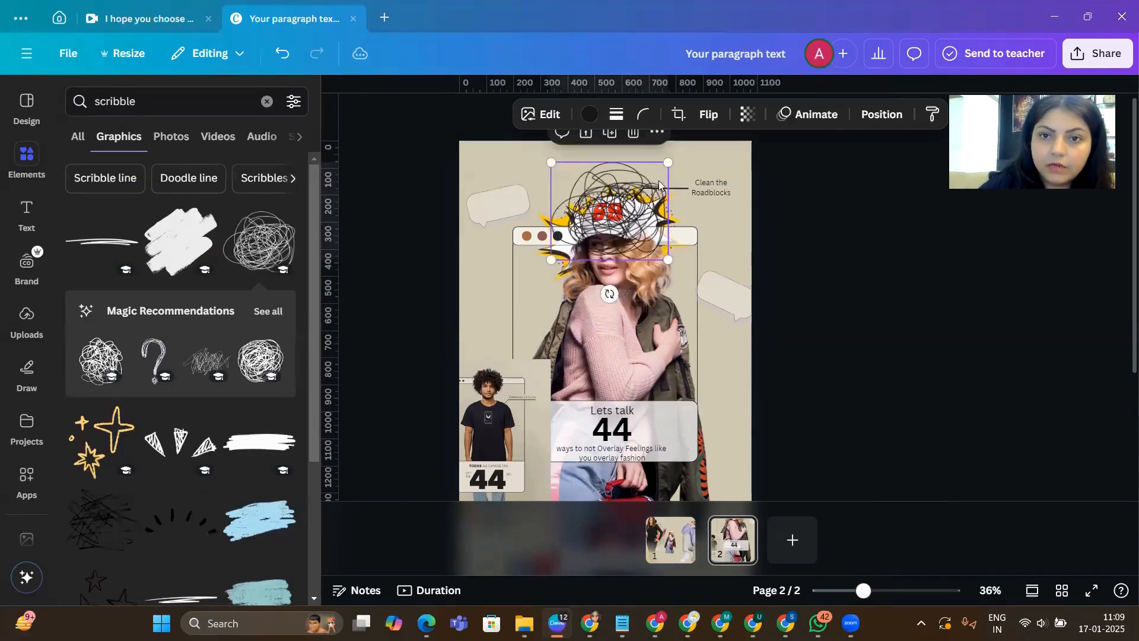
left_click_drag(671, 160, 617, 208)
left_click(873, 278)
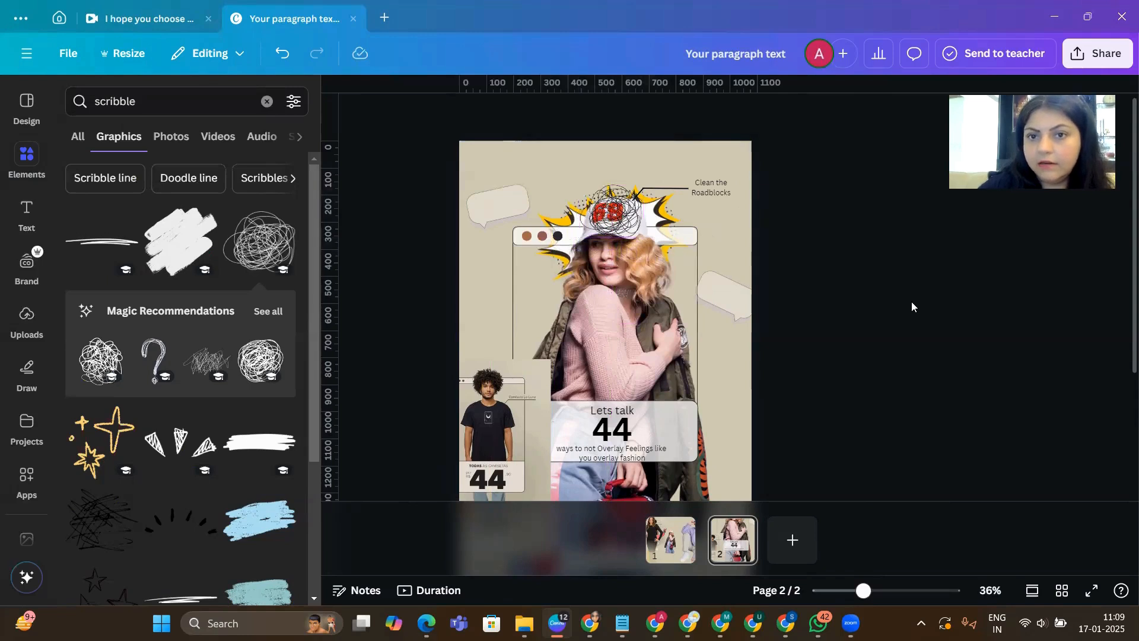
- Make the word "Roadblocks" bold in the cap callout text
left_click(711, 193)
double_click(713, 183)
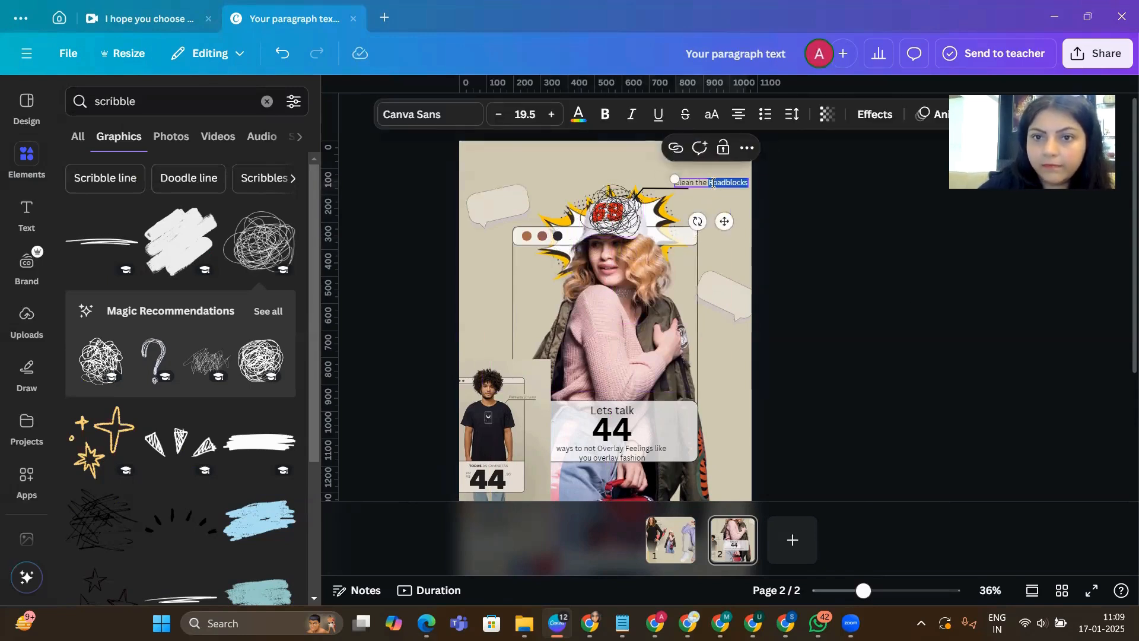
left_click(847, 248)
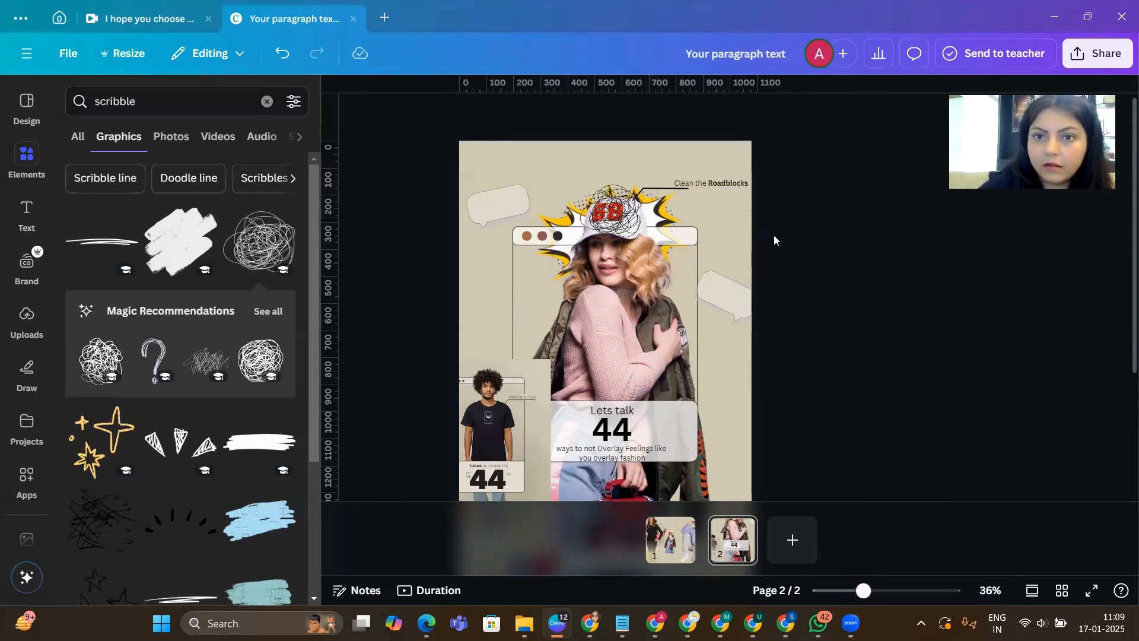
- Insert "Mental" in bold before "Roadblocks" in the cap callout and break the line so "Mental Roadblocks" sits below "Clean the"
left_click(709, 182)
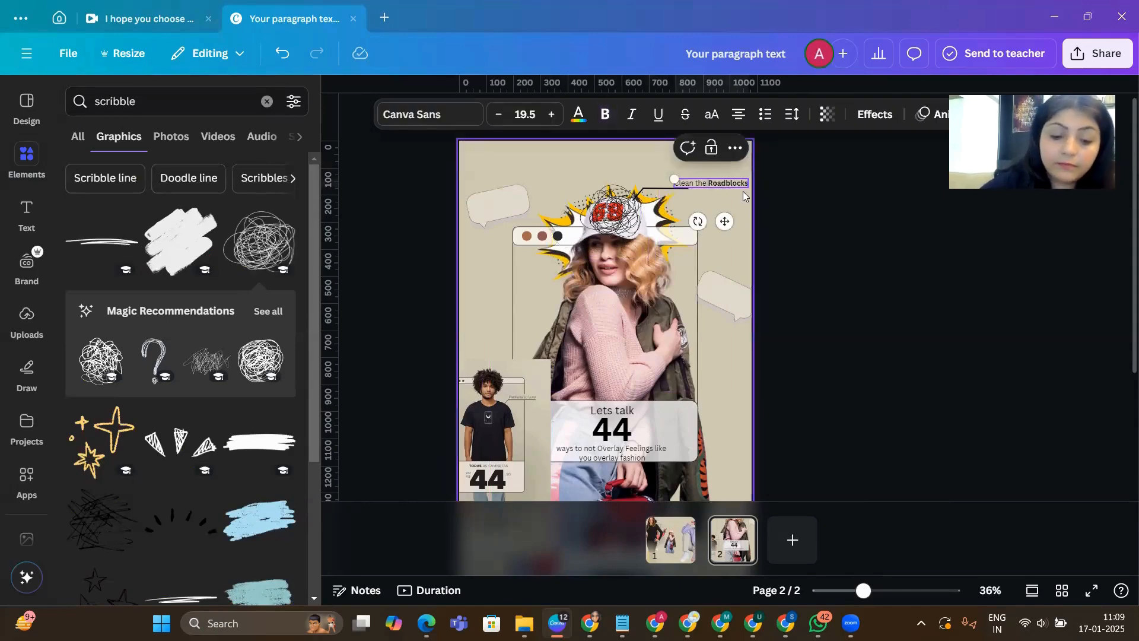
type("Mental")
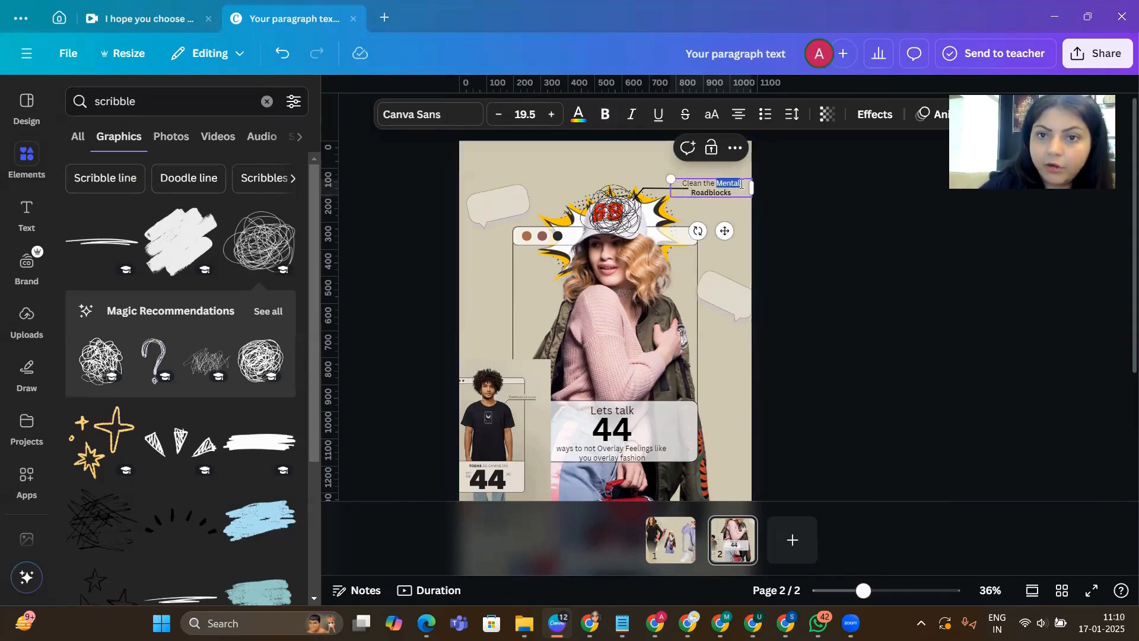
left_click(608, 117)
left_click(716, 186)
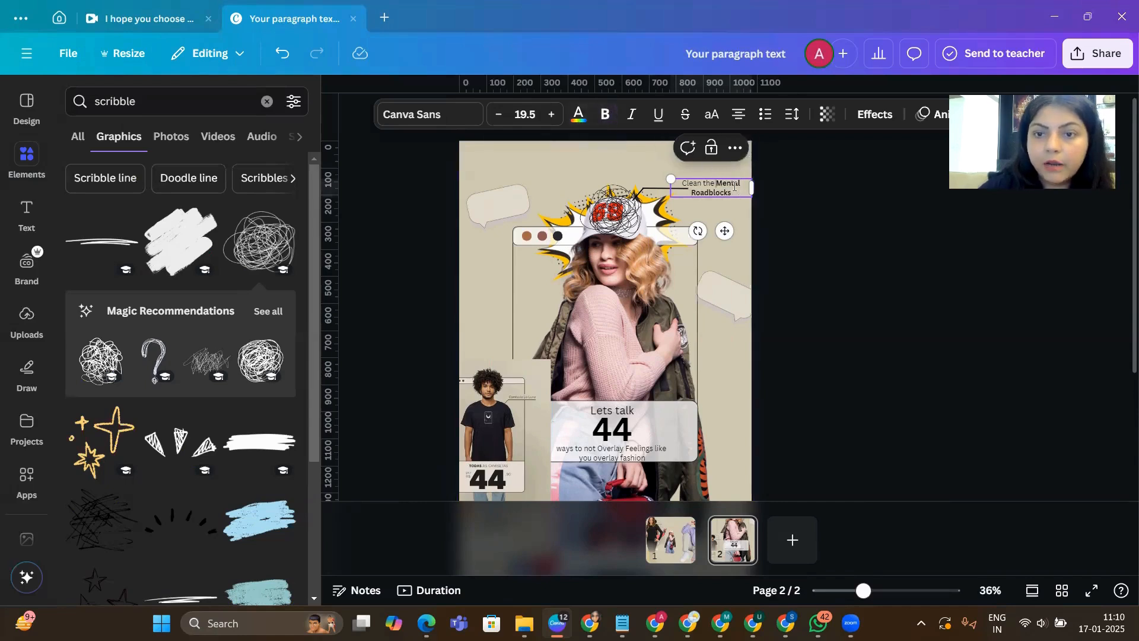
key("Return")
left_click(829, 259)
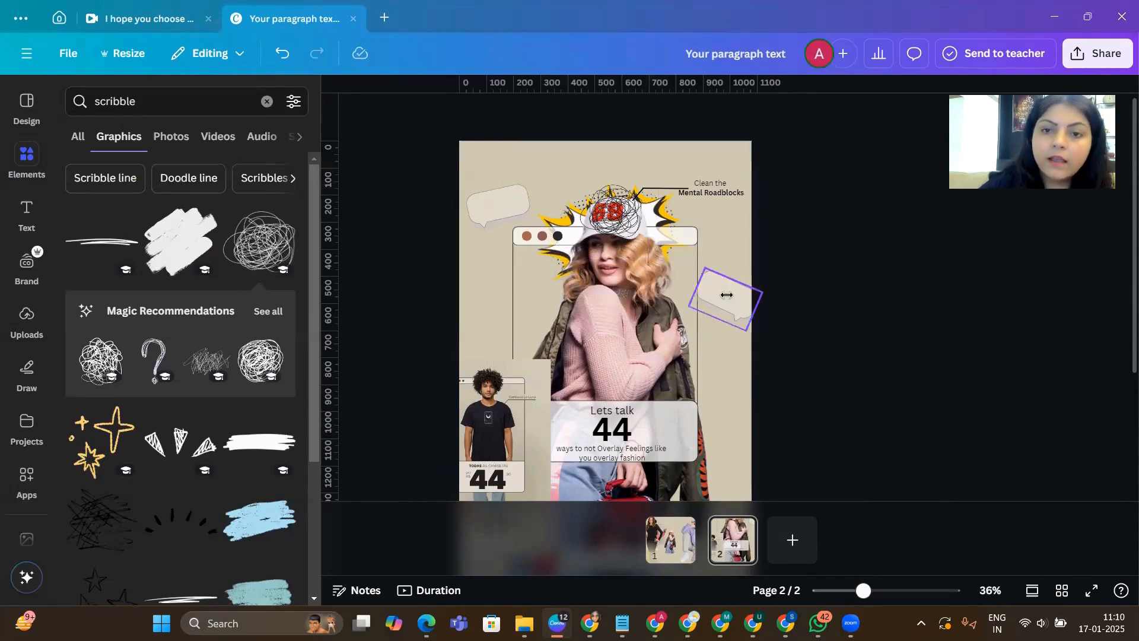
- Search the graphics for "exclamation", add the plain solid mark, and shrink it into the gap above the reference image at the poster's left edge
left_click(152, 99)
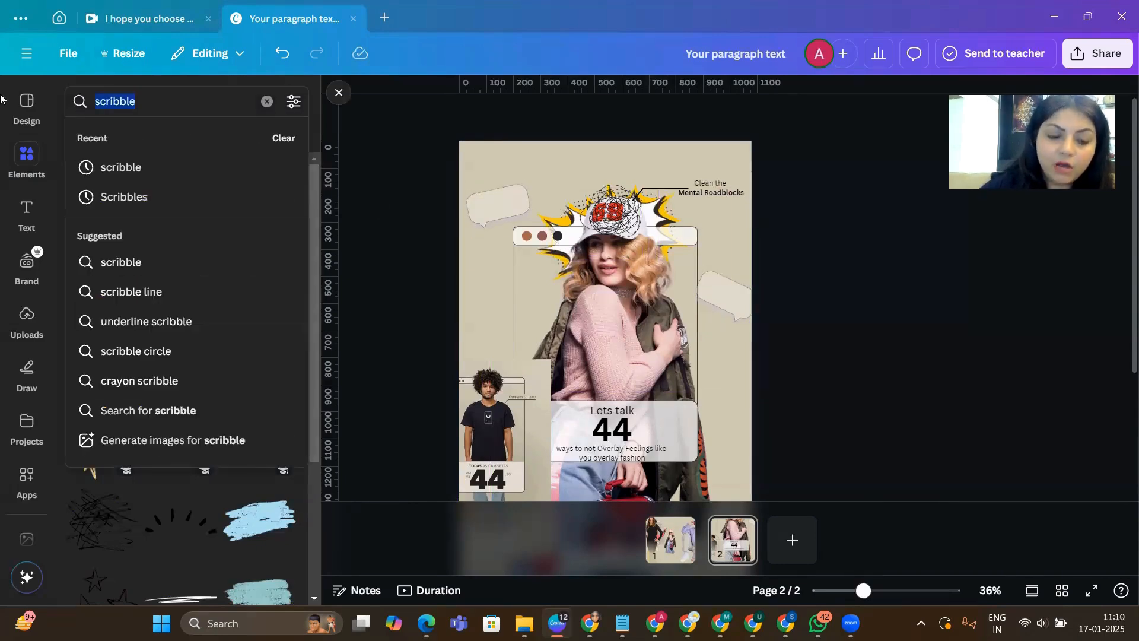
type("exclamation")
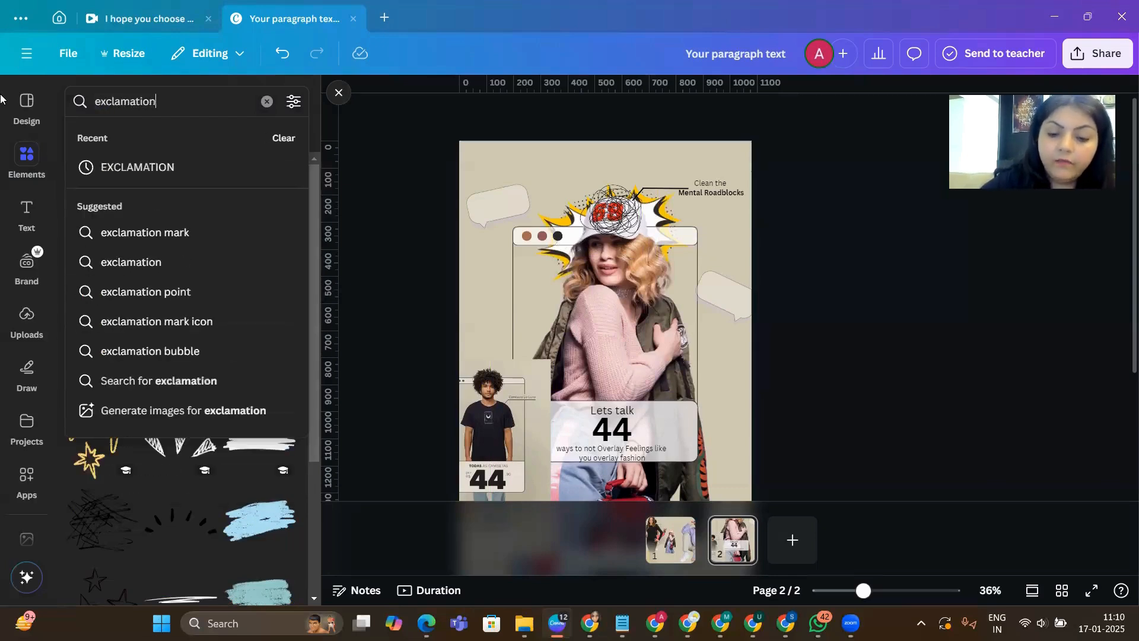
key("Return")
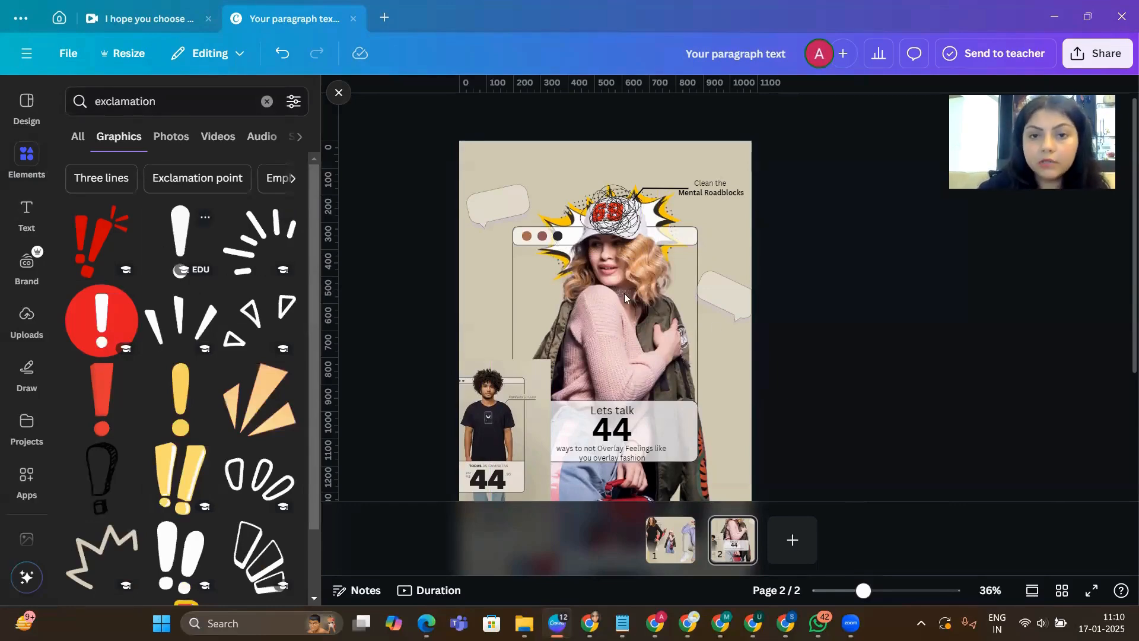
left_click(181, 238)
left_click_drag(602, 280, 501, 255)
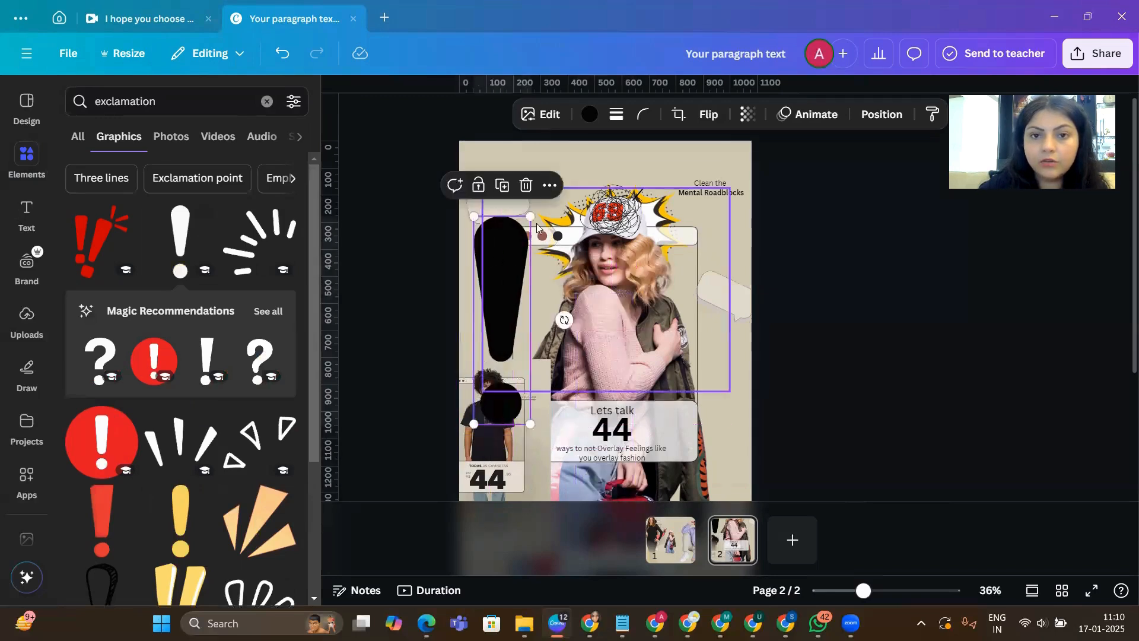
left_click_drag(530, 217, 474, 267)
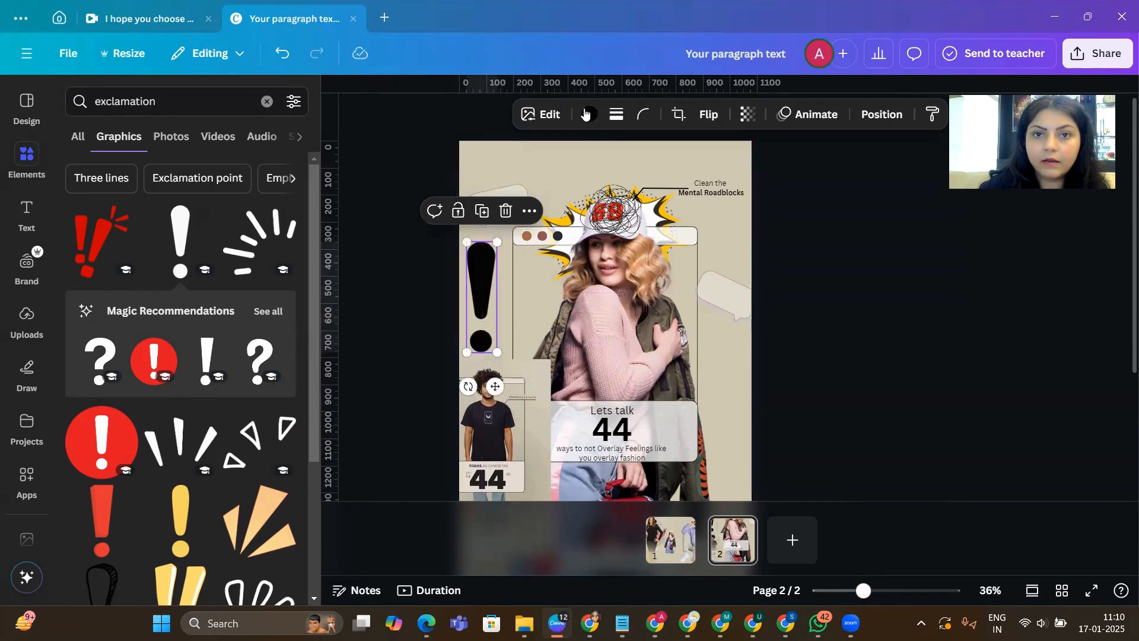
- Recolour the exclamation mark with the document's orange-brown and set its transparency to 36
left_click(590, 114)
left_click(160, 252)
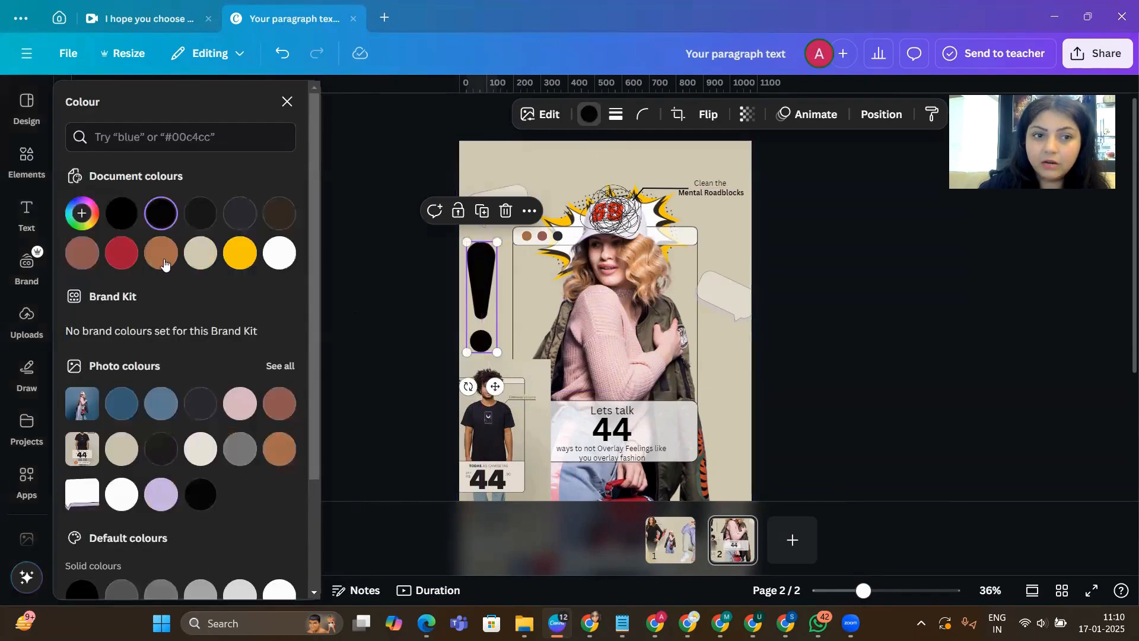
left_click(829, 252)
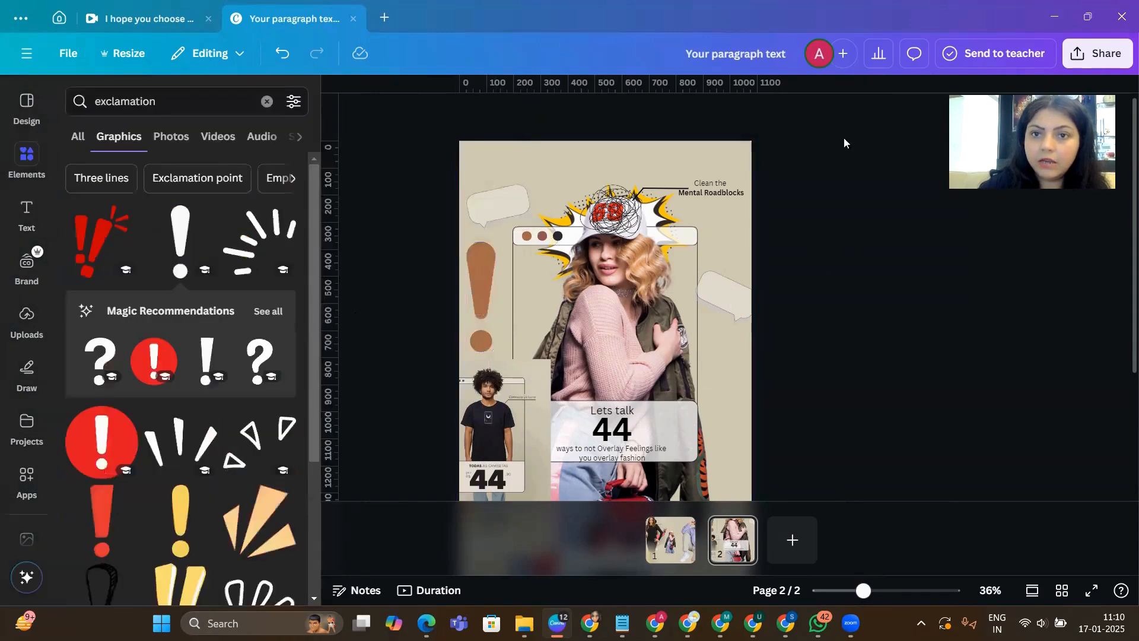
left_click(488, 292)
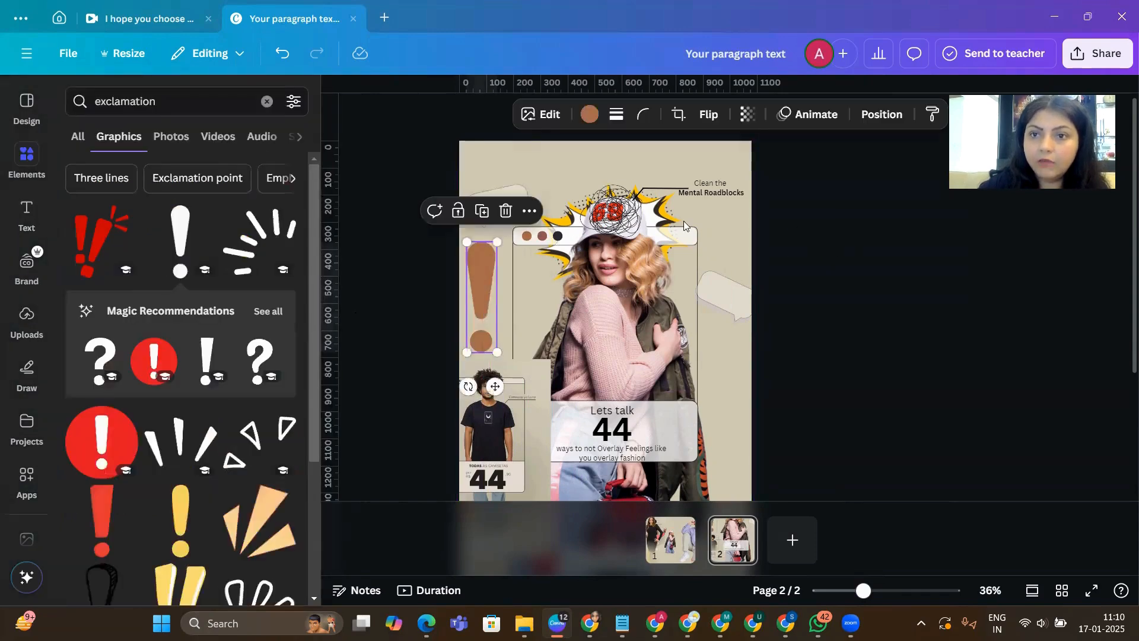
left_click(748, 113)
left_click_drag(779, 177, 713, 182)
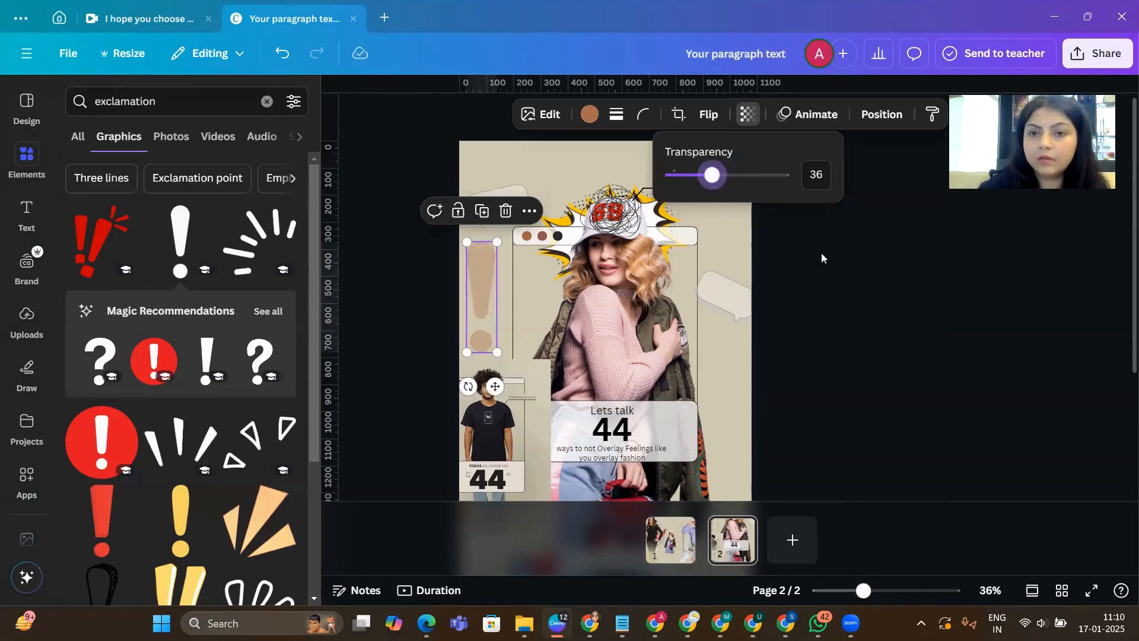
left_click(862, 312)
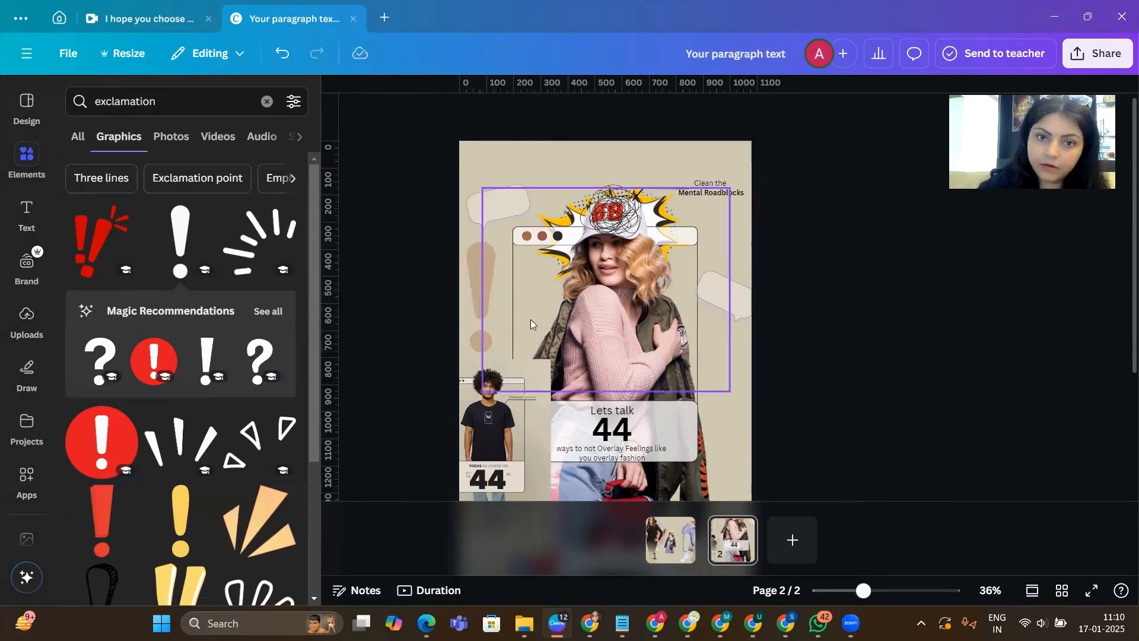
- Duplicate the exclamation mark, place the copy near the poster's lower-right corner, and tilt it about 17° clockwise
left_click(476, 296)
left_click(483, 209)
left_click_drag(486, 270, 716, 384)
scroll(826, 379, "down", 3)
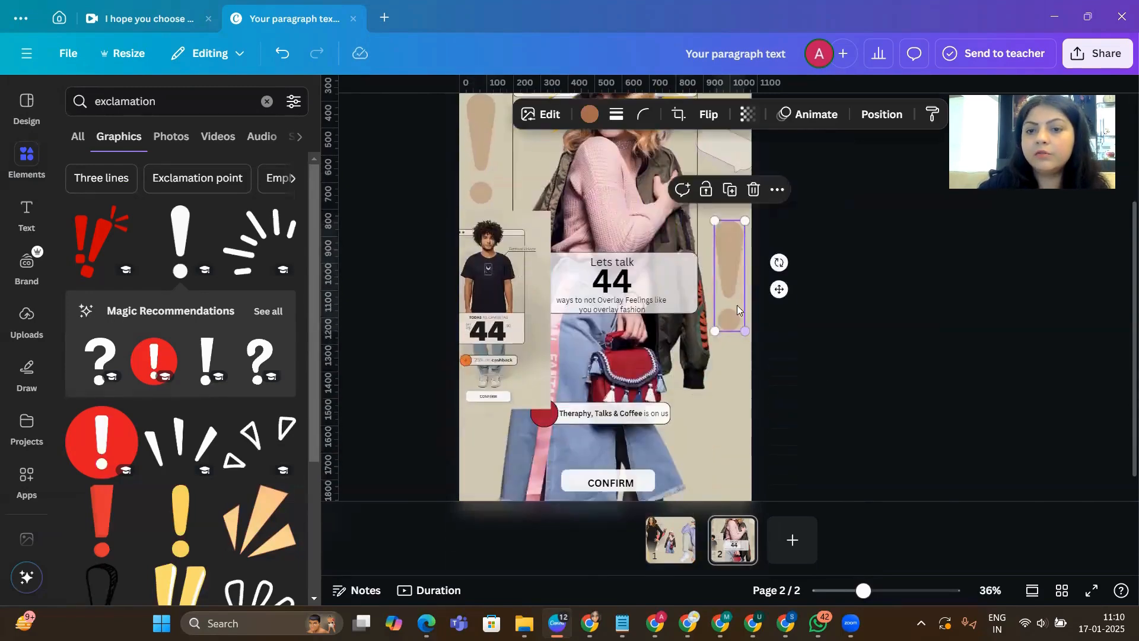
left_click_drag(737, 305, 782, 413)
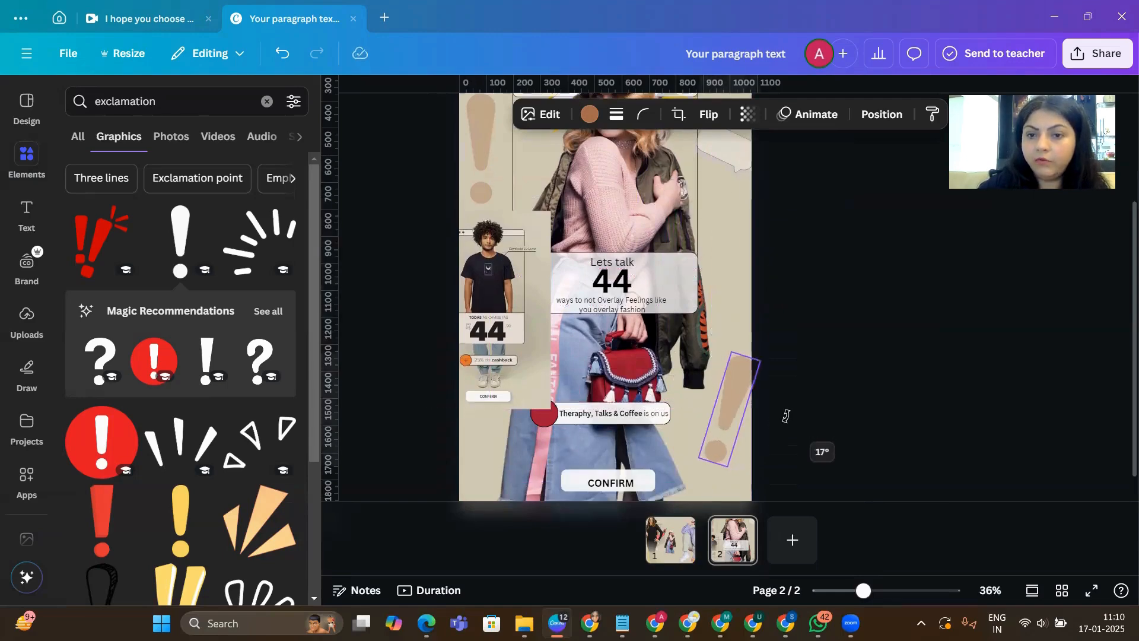
left_click(824, 399)
scroll(817, 353, "up", 3)
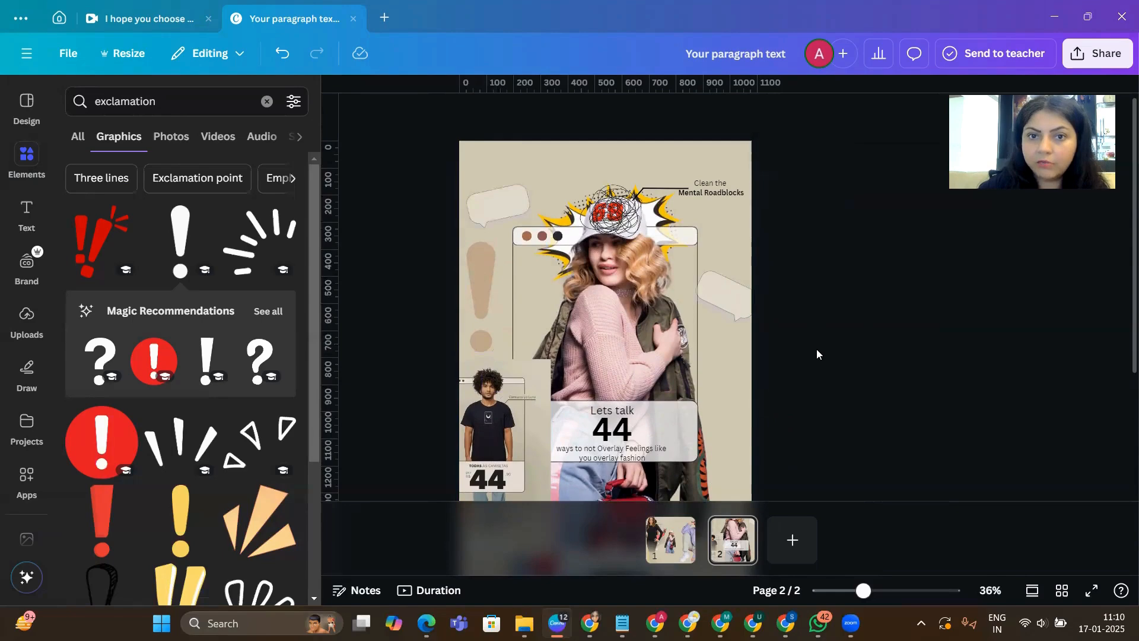
- Duplicate the speech bubble beside the model's shoulder, move the copy further down the poster's right edge, and rotate it to tilt upward to the right
left_click(745, 310)
left_click(725, 231)
left_click_drag(727, 305, 737, 463)
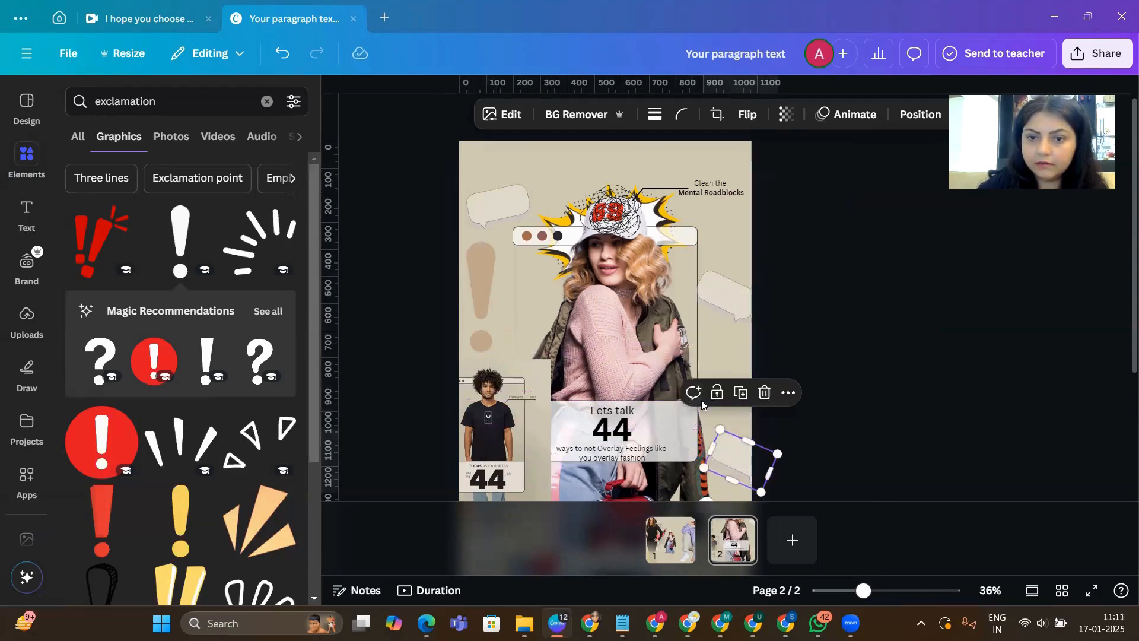
scroll(701, 400, "down", 3)
left_click_drag(706, 358, 796, 411)
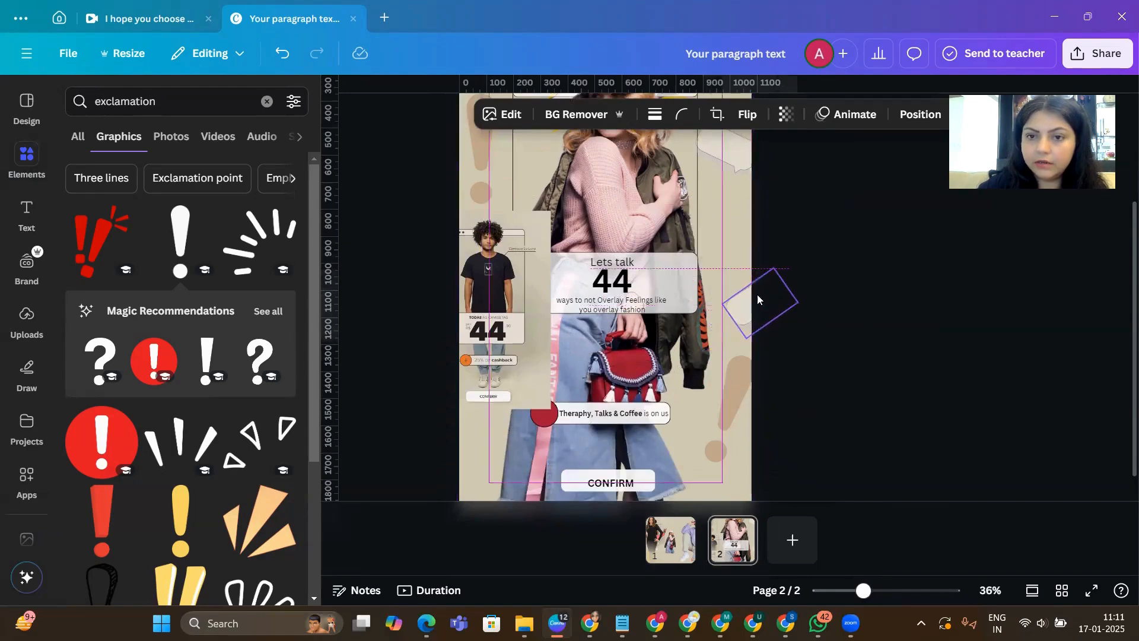
left_click(905, 345)
scroll(906, 346, "up", 3)
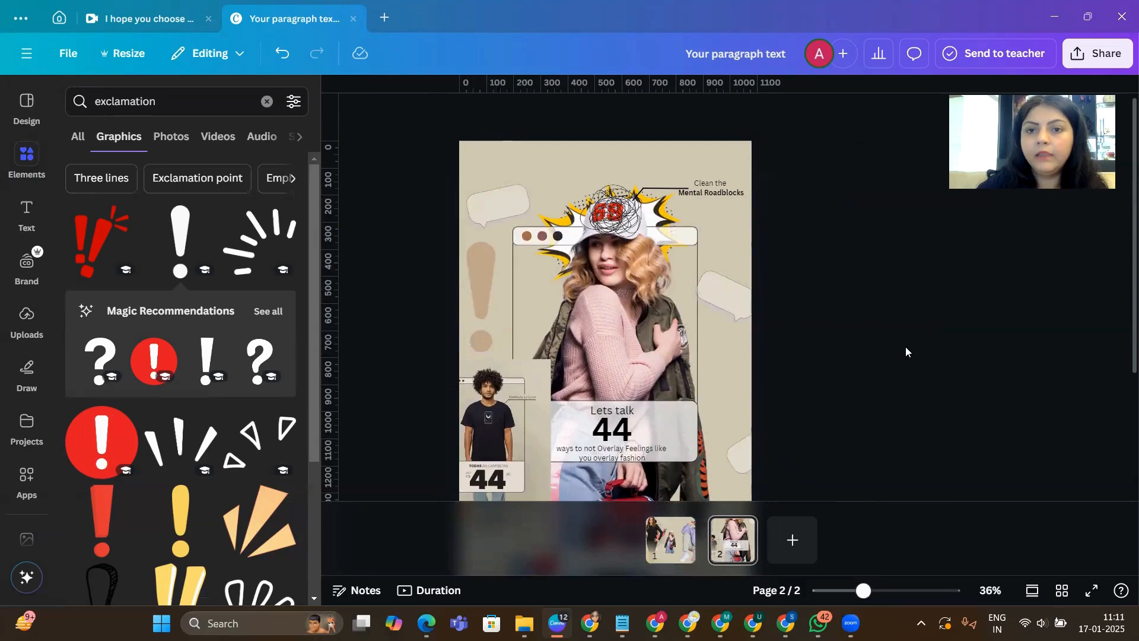
- Duplicate the upper-left speech bubble, place the copy at the poster's top edge above the cap, and rotate it to tilt down to the right
left_click(488, 200)
left_click(499, 149)
left_click_drag(514, 200, 633, 136)
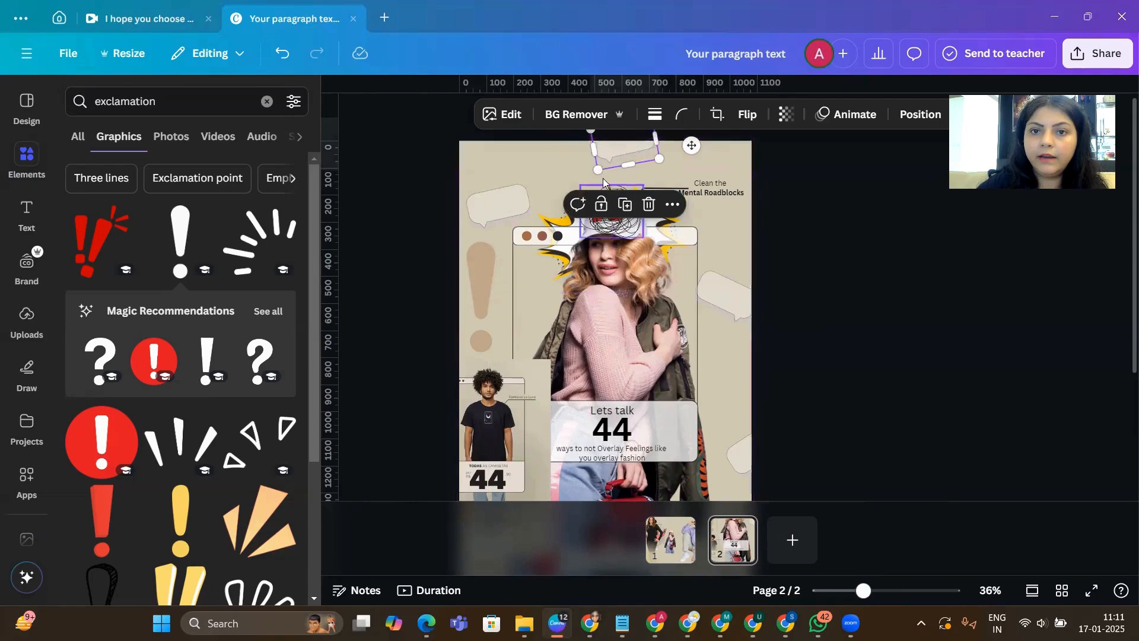
left_click(635, 149)
left_click(633, 146)
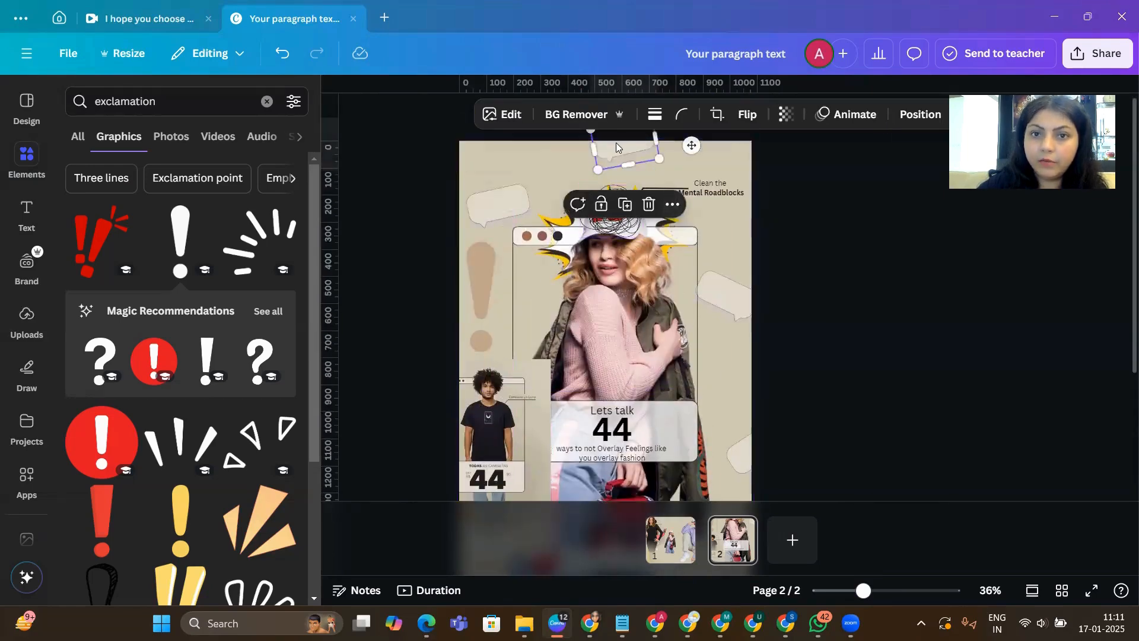
left_click_drag(617, 148, 571, 171)
left_click_drag(642, 140, 612, 149)
left_click(832, 307)
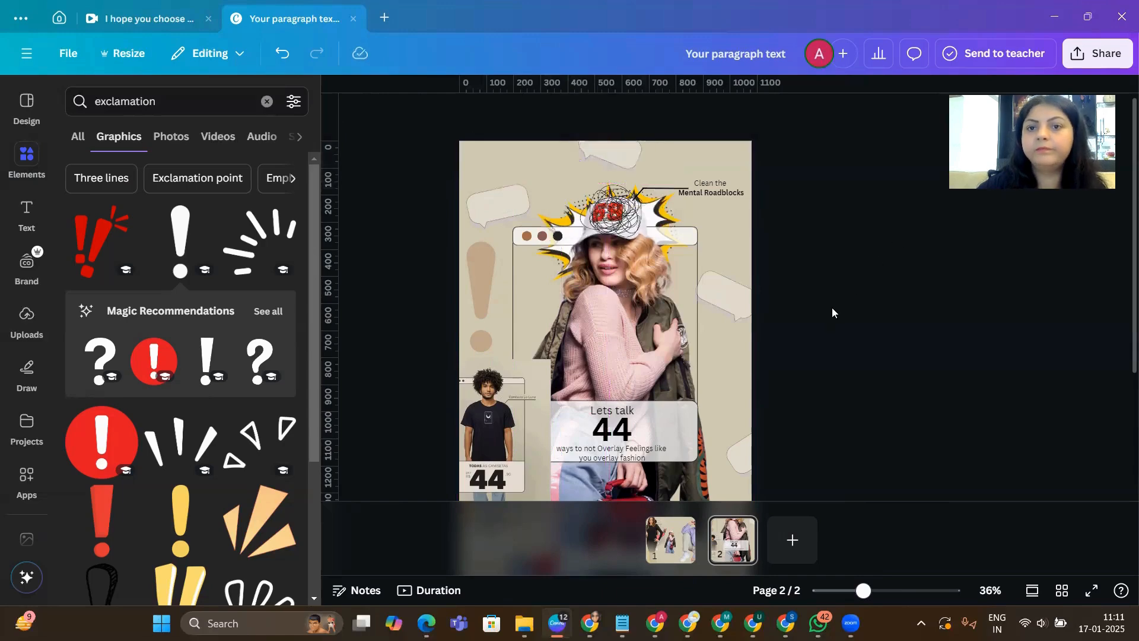
- Enlarge the reference image to about 1095 × 1738 px and bring it to the front for comparison with the poster
left_click(502, 442)
left_click_drag(739, 239, 841, 162)
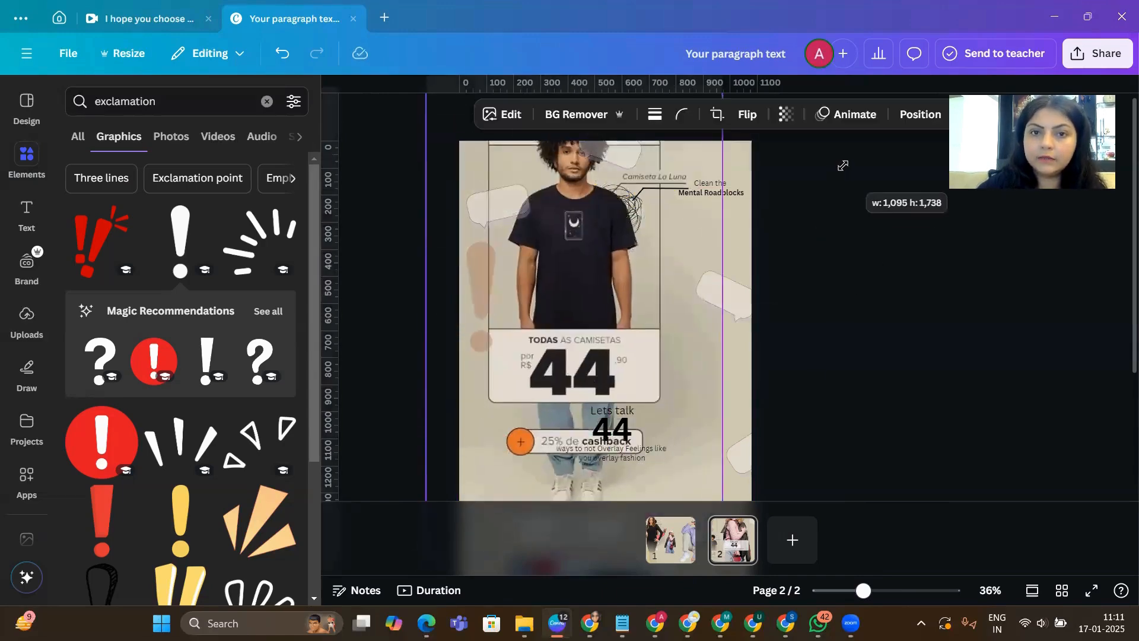
left_click(920, 114)
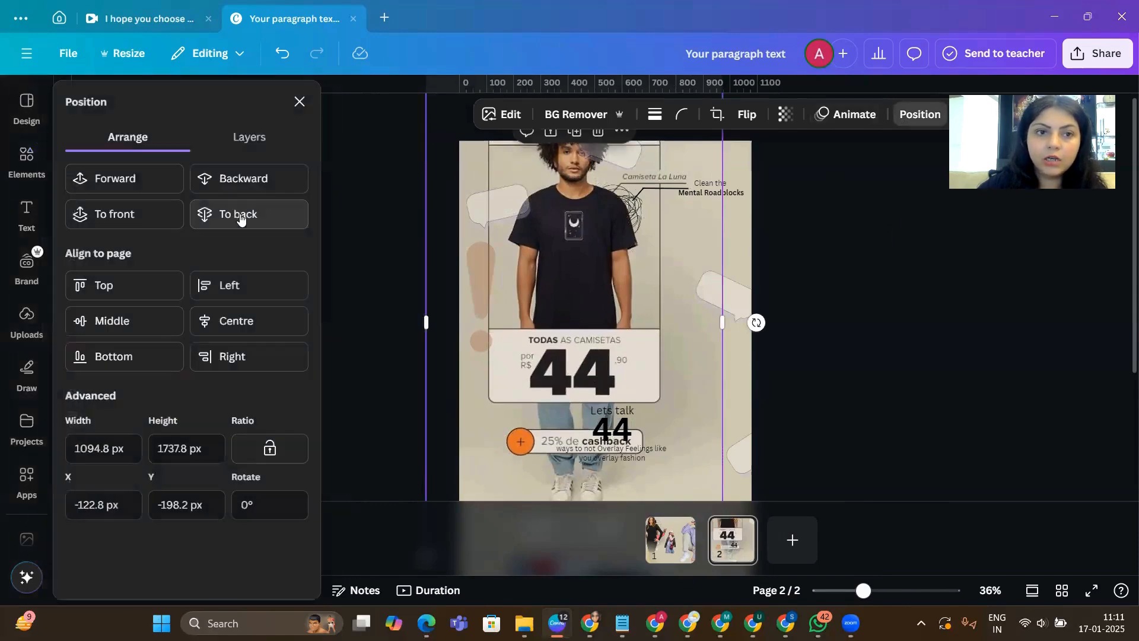
left_click(114, 220)
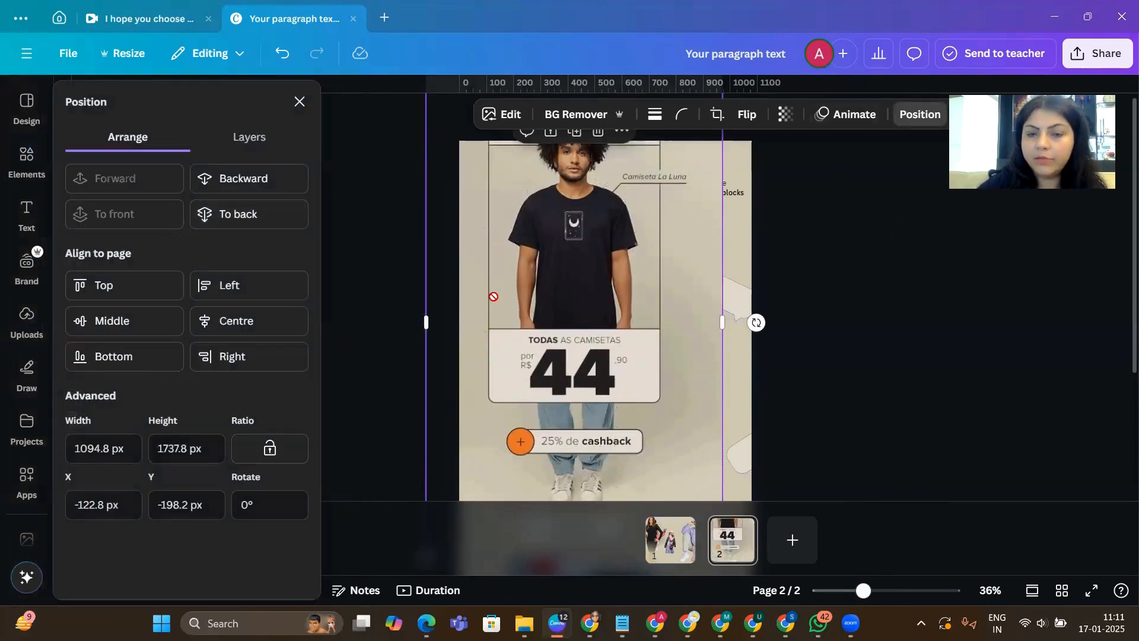
scroll(728, 319, "down", 3)
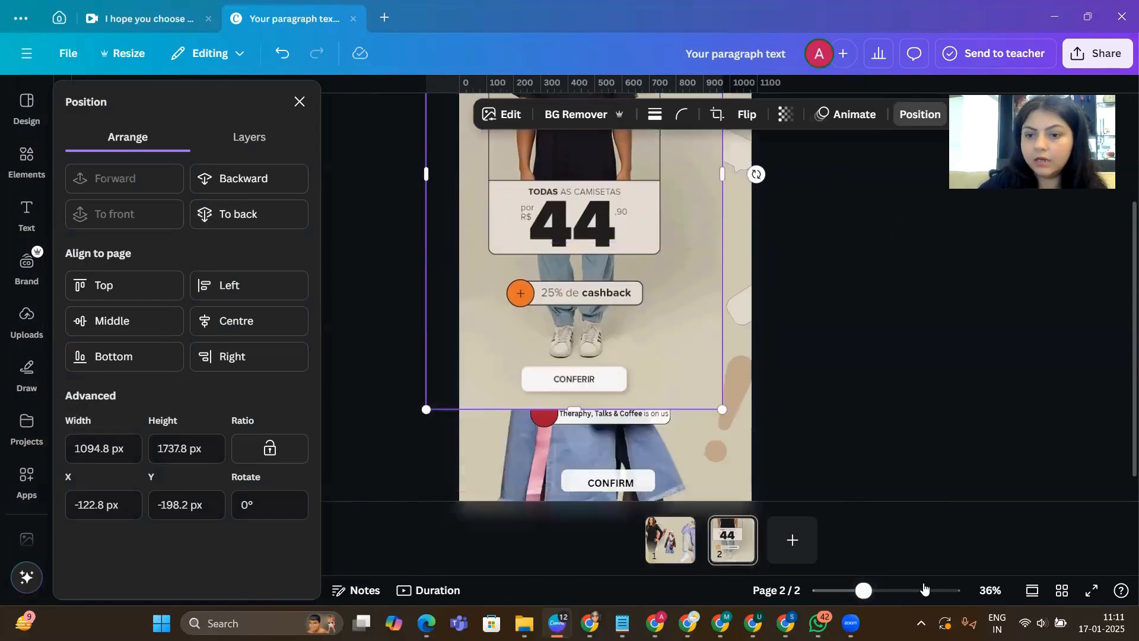
- Align the reference image over the poster to compare its cashback badge, and move it aside past the poster's left edge
left_click_drag(873, 592, 842, 591)
left_click(868, 591)
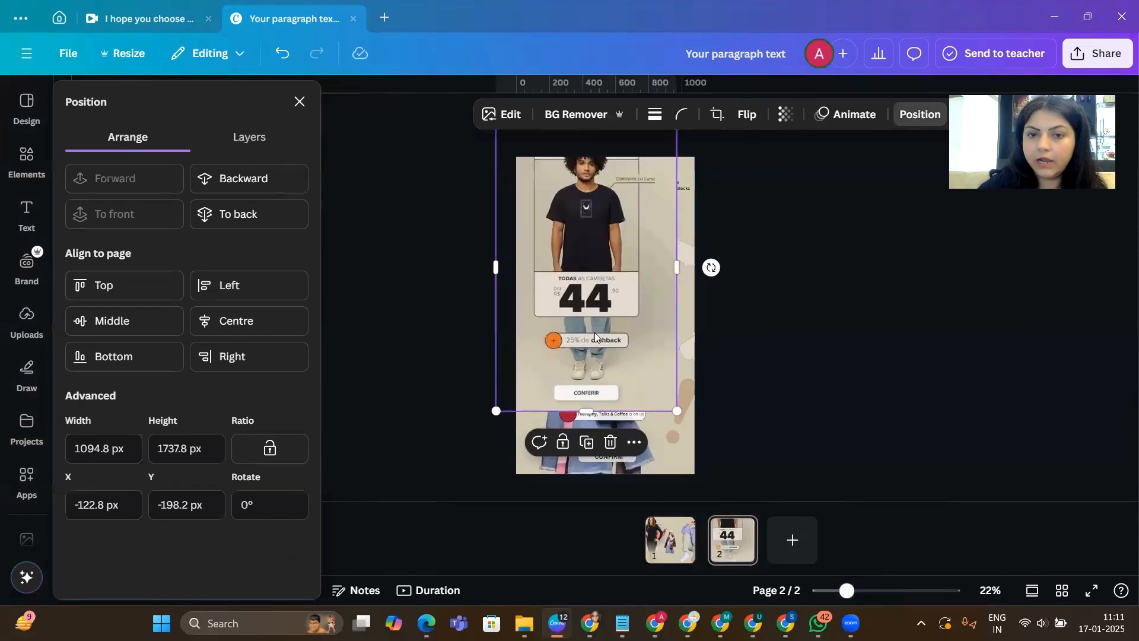
left_click_drag(602, 309, 531, 342)
left_click_drag(645, 327, 744, 314)
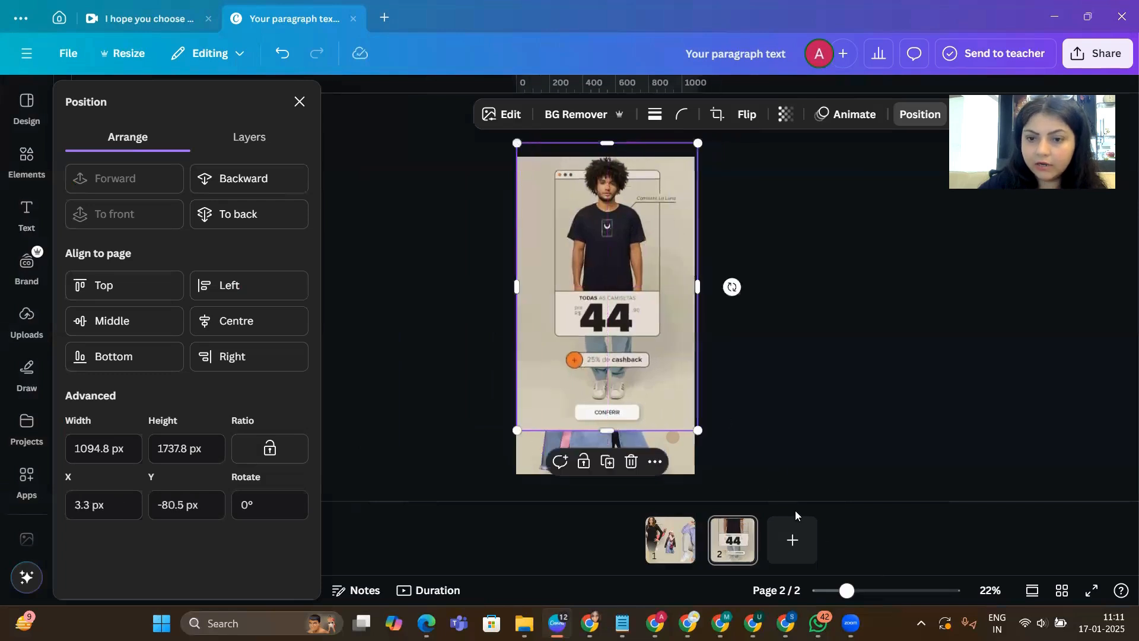
left_click(873, 591)
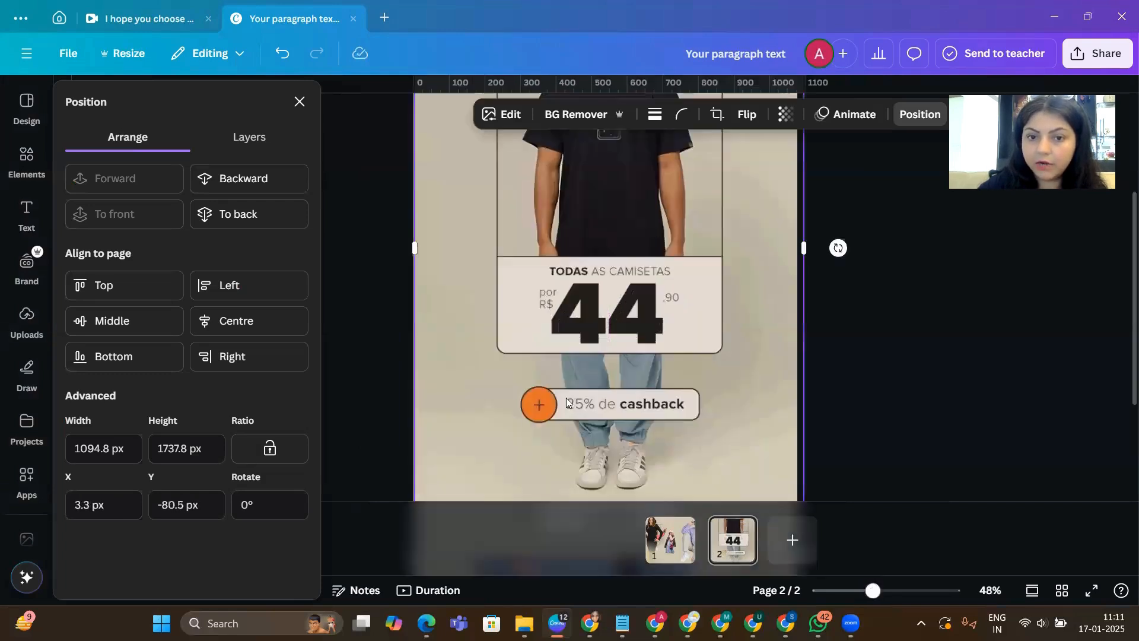
left_click_drag(566, 397, 297, 386)
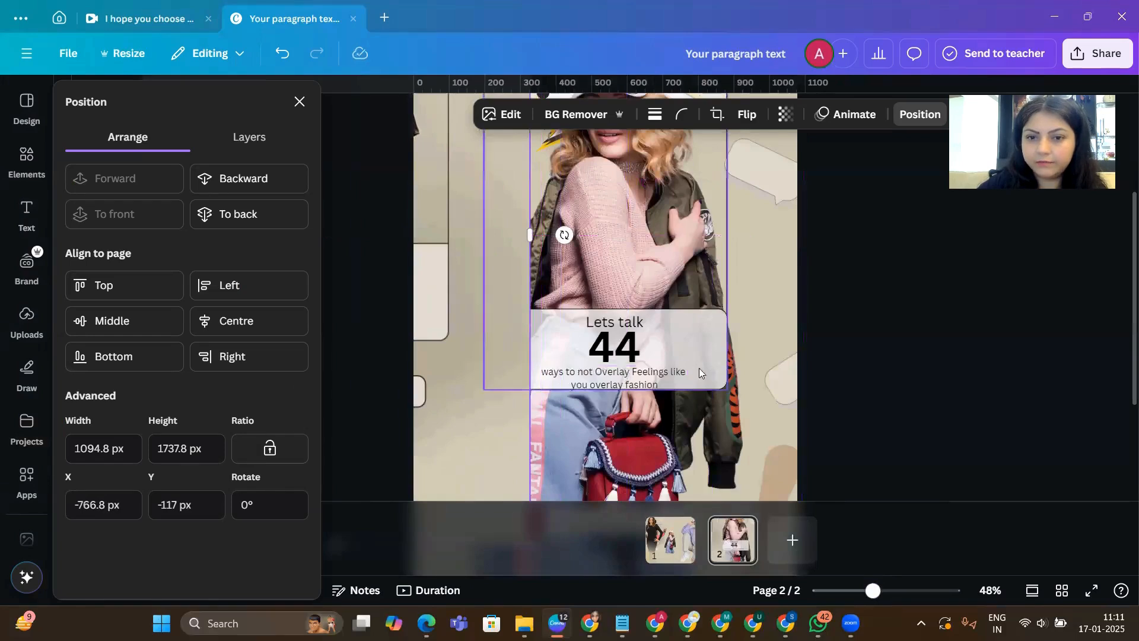
- Duplicate the large "44" text, replace the copy's text with "+", and shrink it to font size 37
left_click(641, 382)
left_click_drag(635, 380, 671, 354)
left_click(618, 353)
left_click(615, 290)
double_click(671, 354)
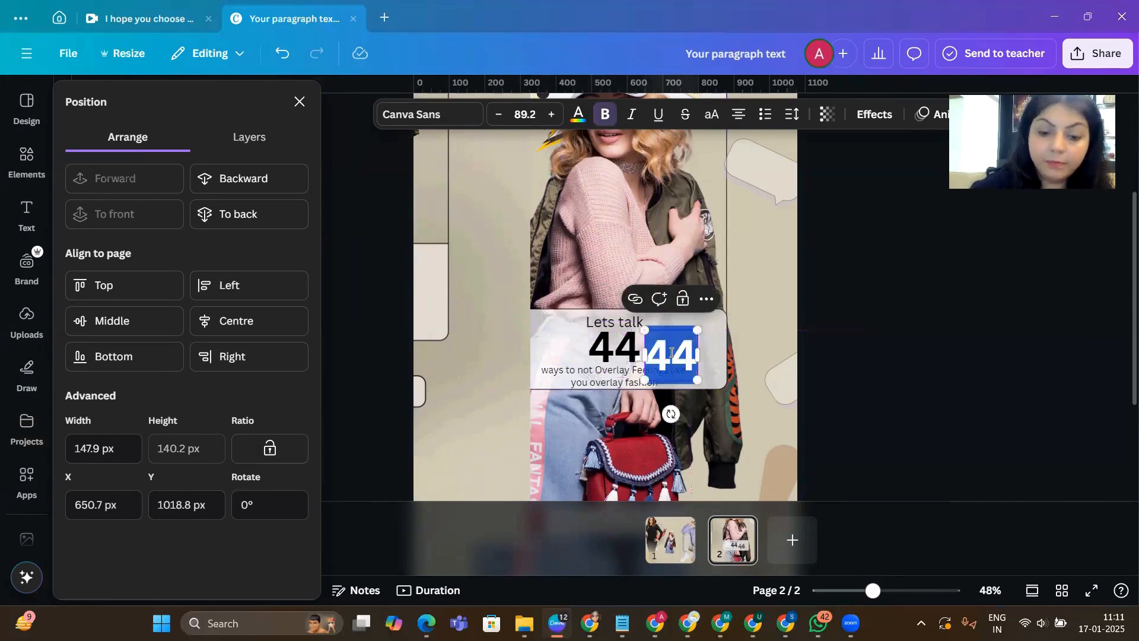
type("+")
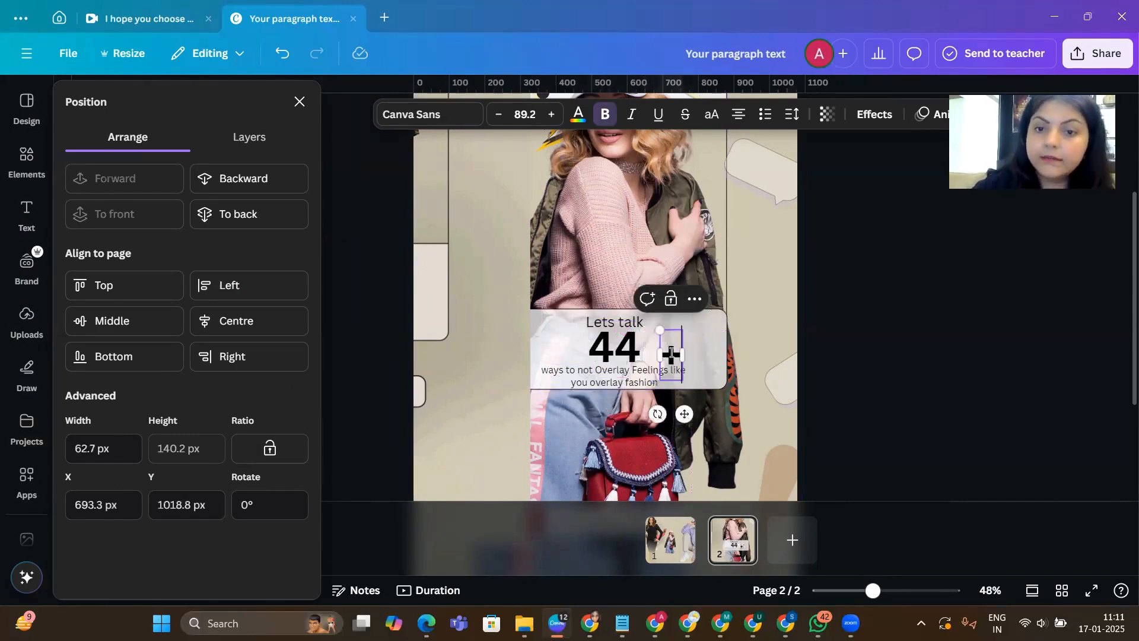
left_click_drag(676, 354, 673, 360)
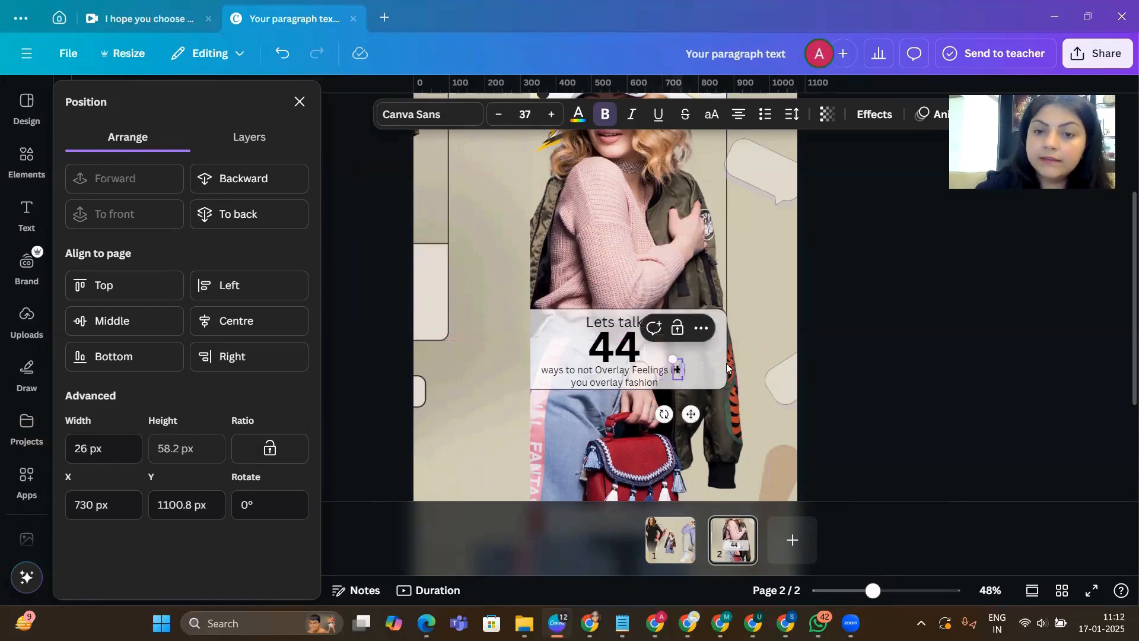
- Place the plus sign inside the red circle beside the coffee offer label, and shift the reference image further off the model
scroll(707, 291, "down", 3)
left_click_drag(692, 267, 543, 416)
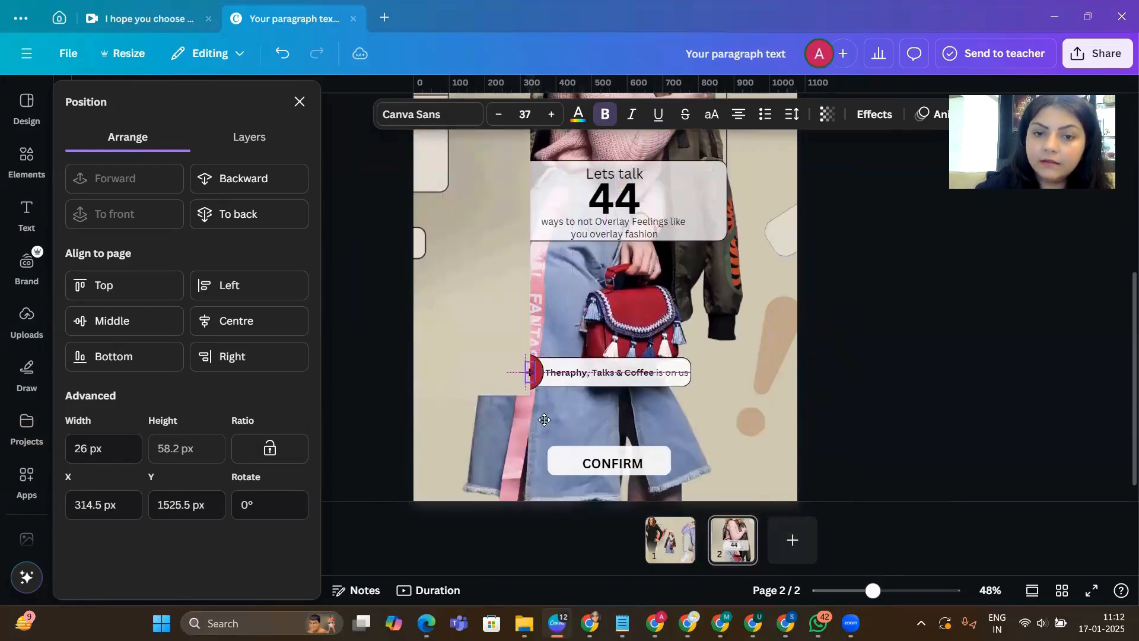
left_click_drag(434, 361, 369, 356)
left_click(529, 373)
left_click_drag(529, 373, 523, 374)
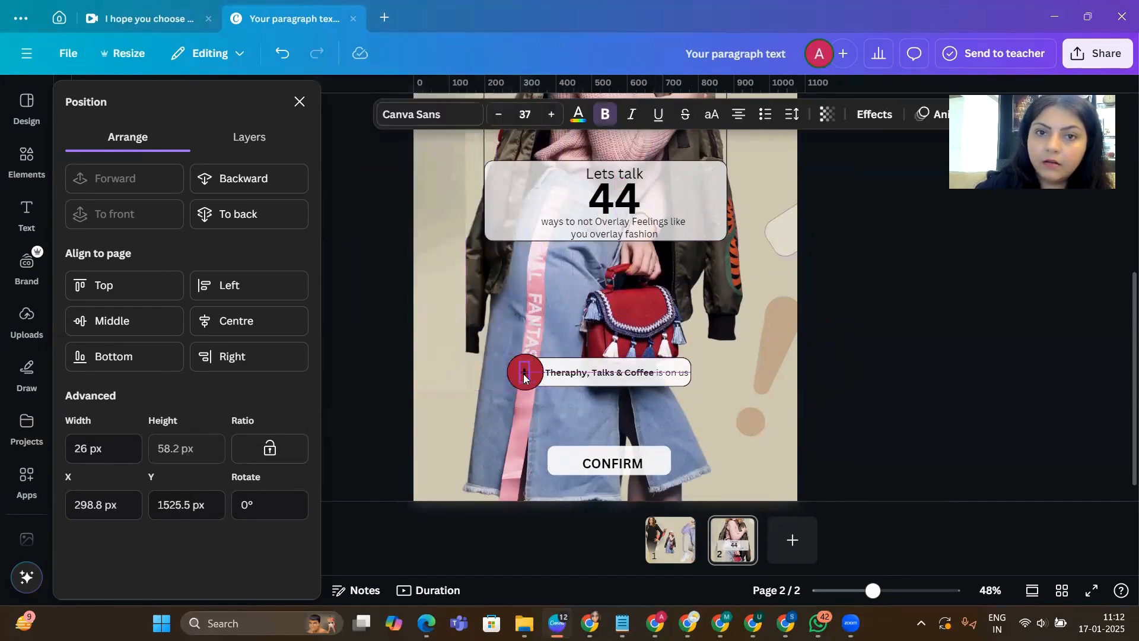
- Set the plus sign's font size to 42 and deselect it
left_click(525, 114)
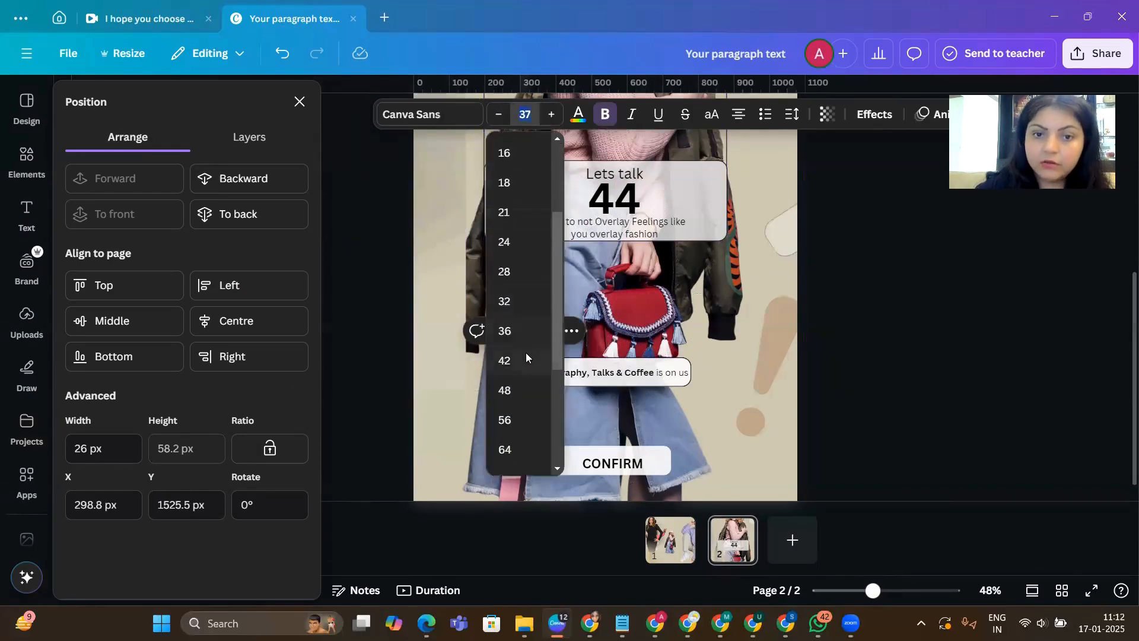
left_click(505, 361)
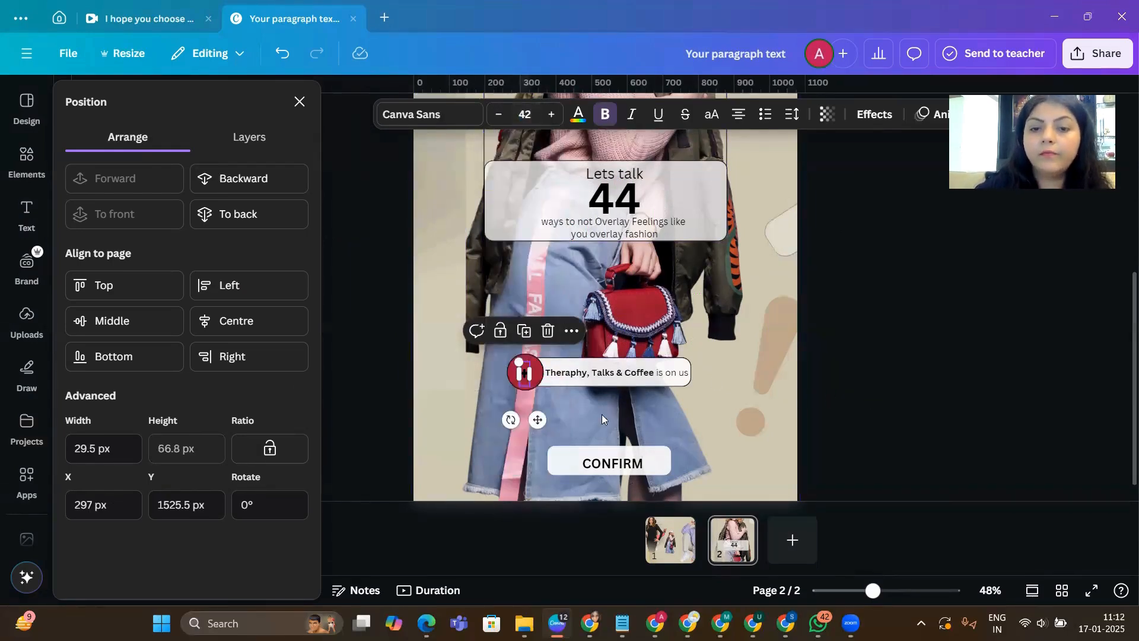
key("Escape")
- Move the reference image completely off the poster and preview the finished design in full screen
left_click_drag(439, 276, 366, 348)
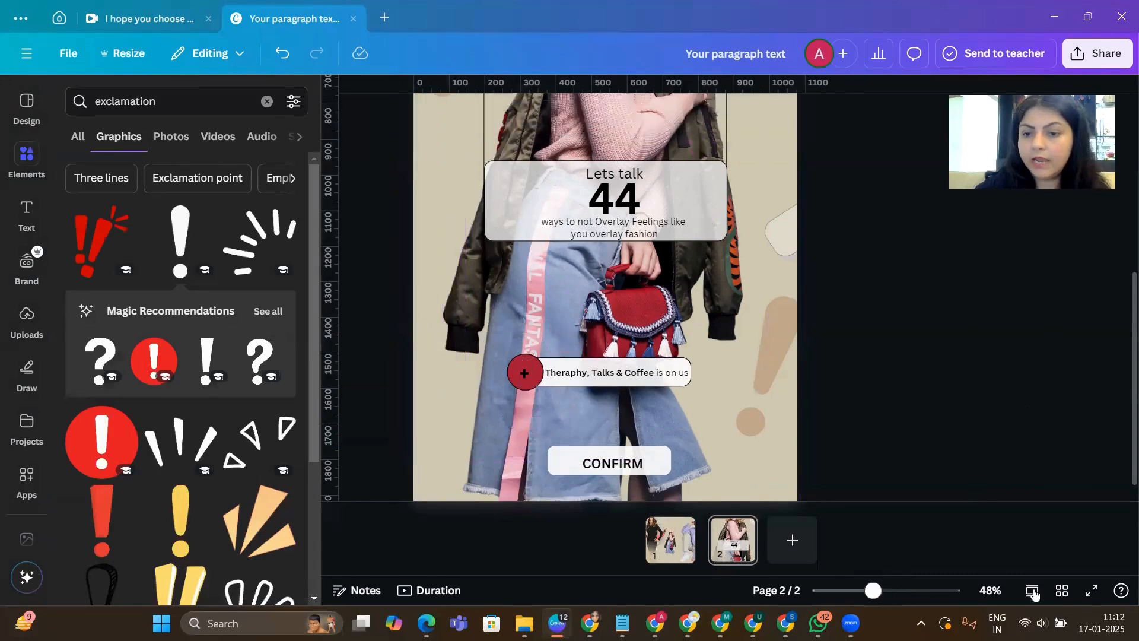
left_click(1093, 591)
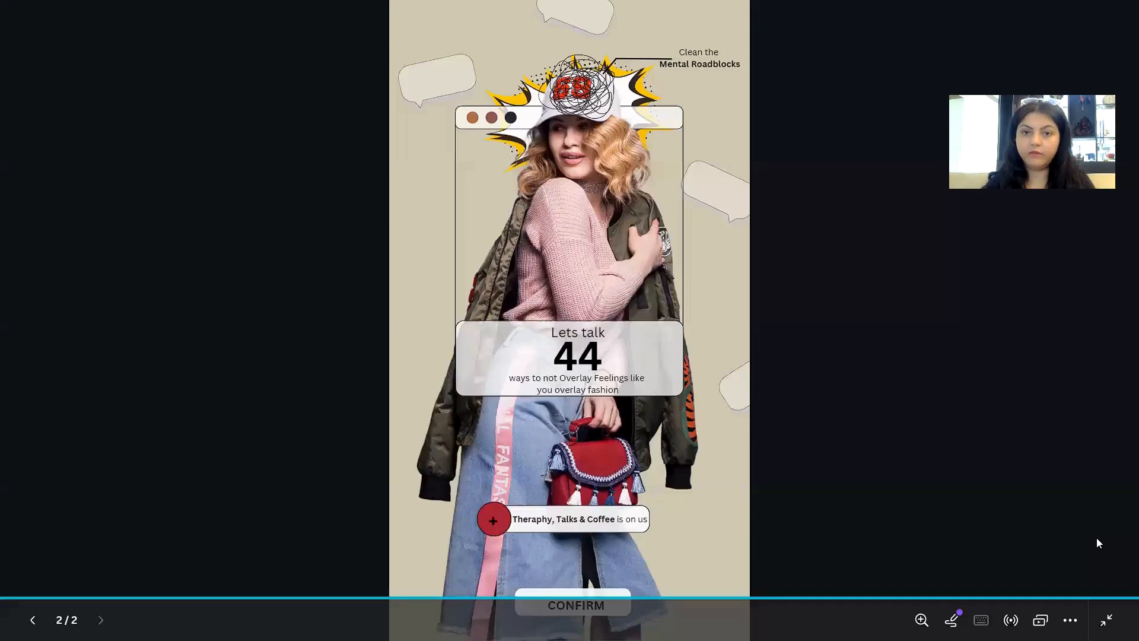